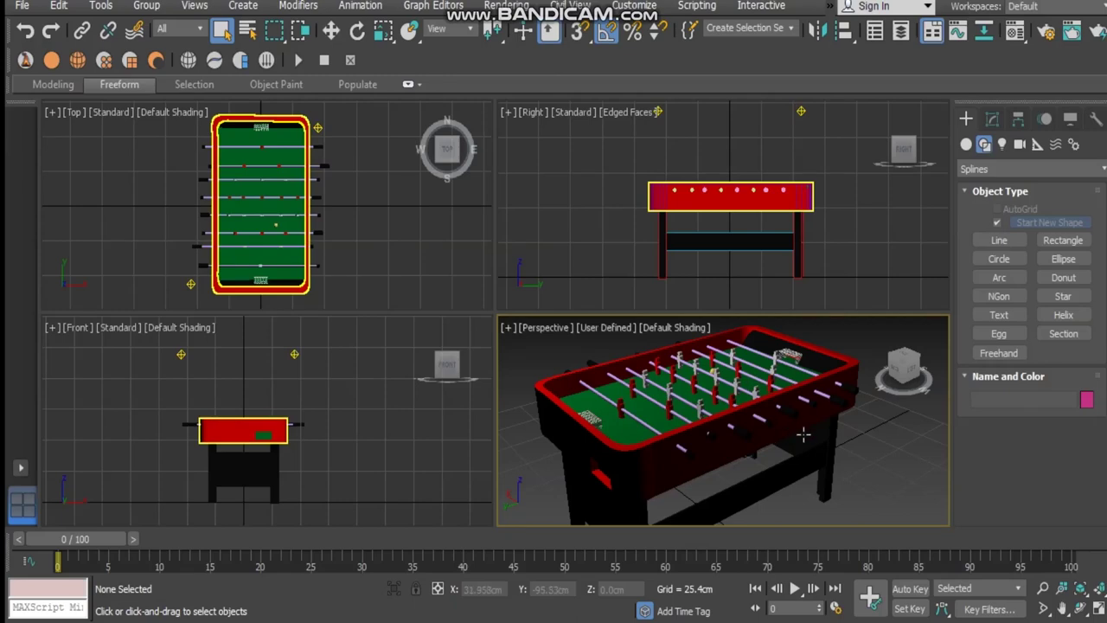
{"action": "middle_click_drag", "start_coordinate": [813, 416], "coordinate": [722, 385], "text": "alt"}
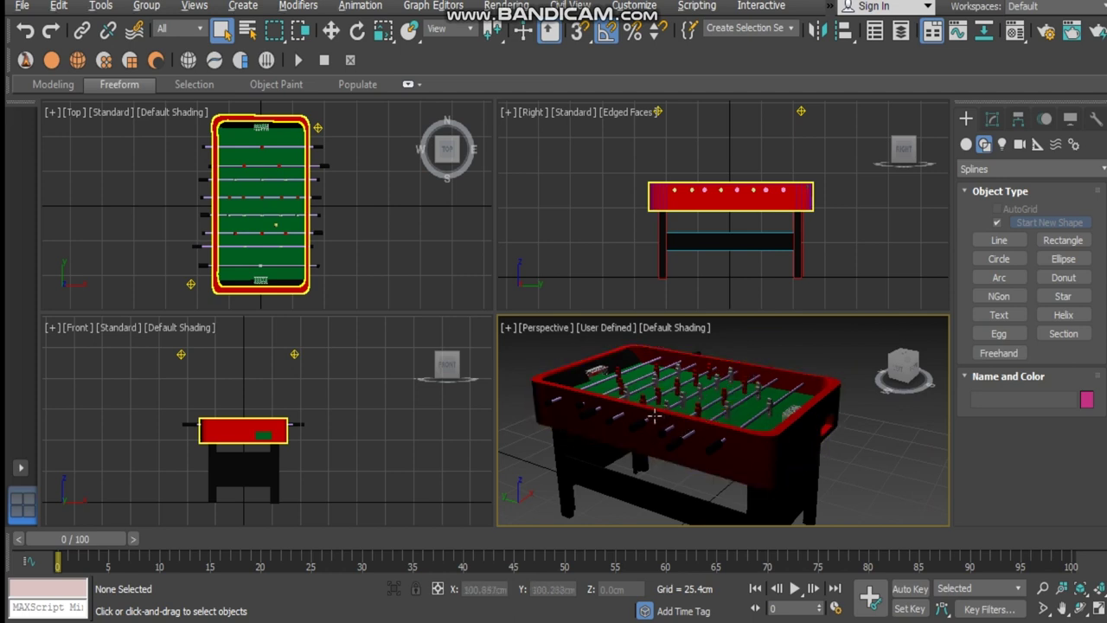
{"action": "middle_click_drag", "start_coordinate": [627, 415], "coordinate": [751, 401], "text": "alt"}
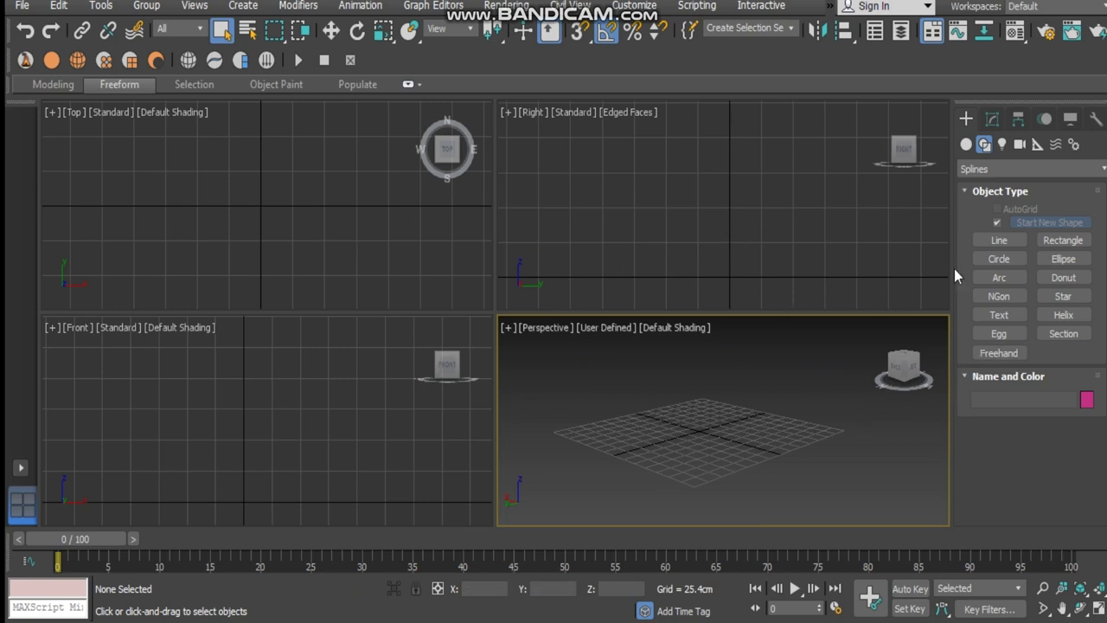
- Draw a closed L-shaped spline about 10 cm wide in the Top view with the Line tool, starting at the origin
{"action": "left_click", "coordinate": [1008, 243]}
{"action": "mouse_move", "coordinate": [226, 223]}
{"action": "middle_mouse_down"}
{"action": "mouse_move", "coordinate": [271, 225]}
{"action": "mouse_move", "coordinate": [300, 200]}
{"action": "mouse_move", "coordinate": [153, 234]}
{"action": "mouse_move", "coordinate": [205, 210]}
{"action": "mouse_move", "coordinate": [254, 228]}
{"action": "mouse_move", "coordinate": [223, 213]}
{"action": "middle_mouse_up"}
{"action": "scroll", "coordinate": [233, 224], "scroll_direction": "up", "scroll_amount": 3}
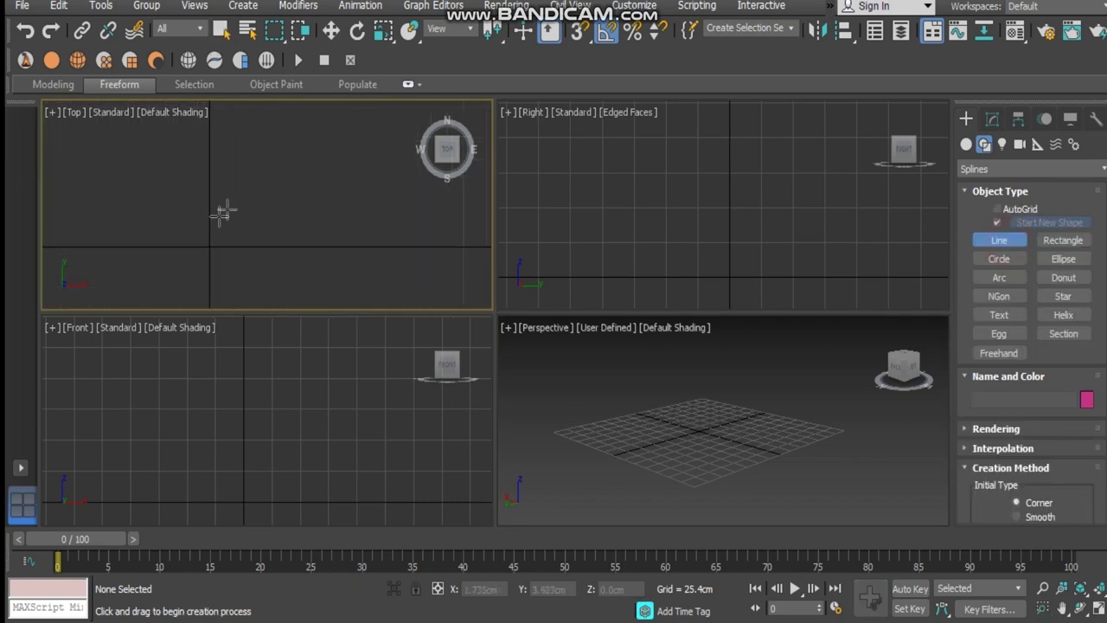
{"action": "left_click", "coordinate": [211, 246]}
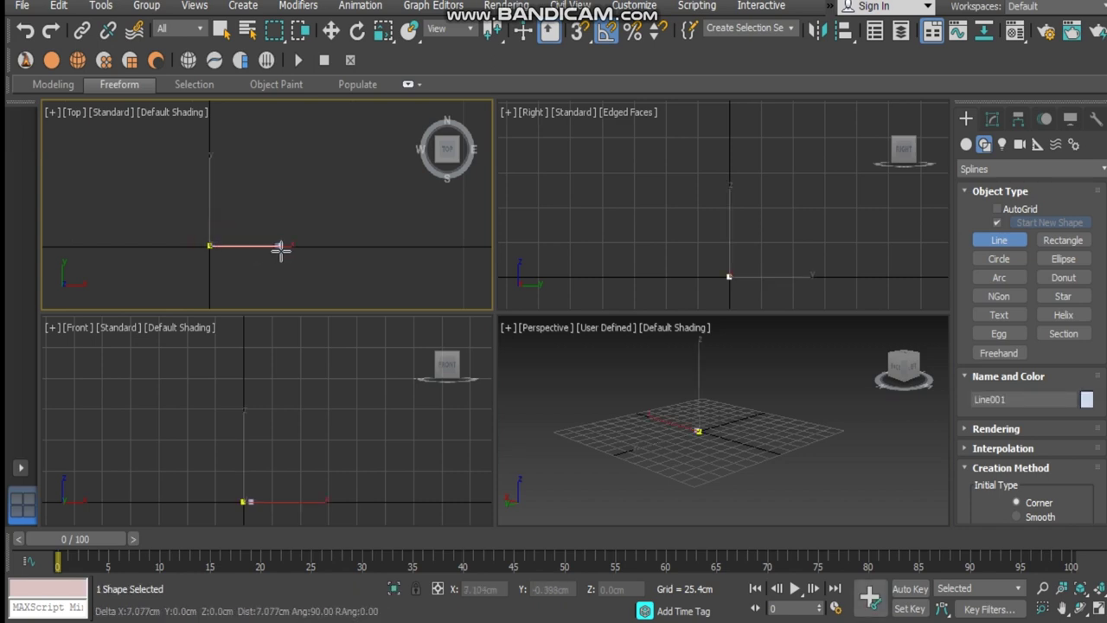
{"action": "left_click", "coordinate": [295, 248]}
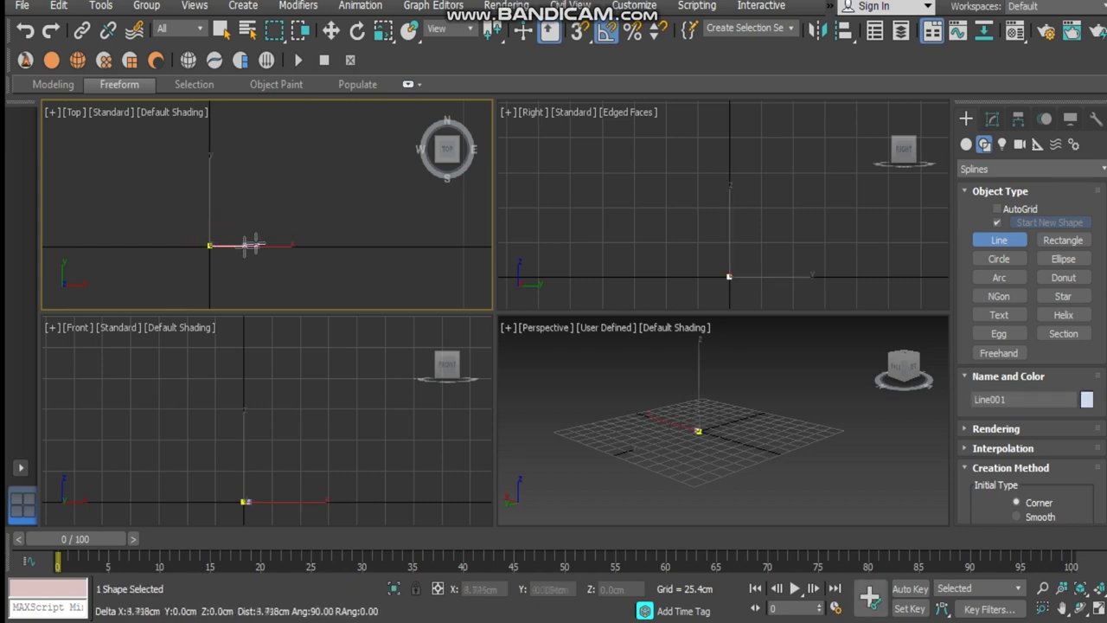
{"action": "left_click", "coordinate": [305, 246]}
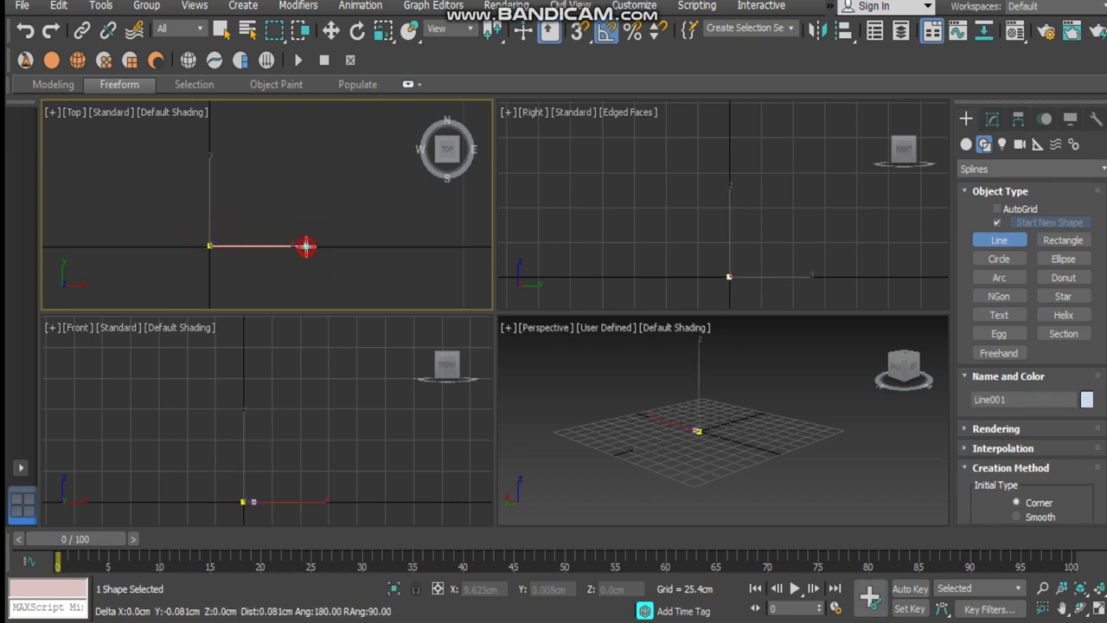
{"action": "left_click", "coordinate": [307, 125]}
{"action": "left_click", "coordinate": [261, 125]}
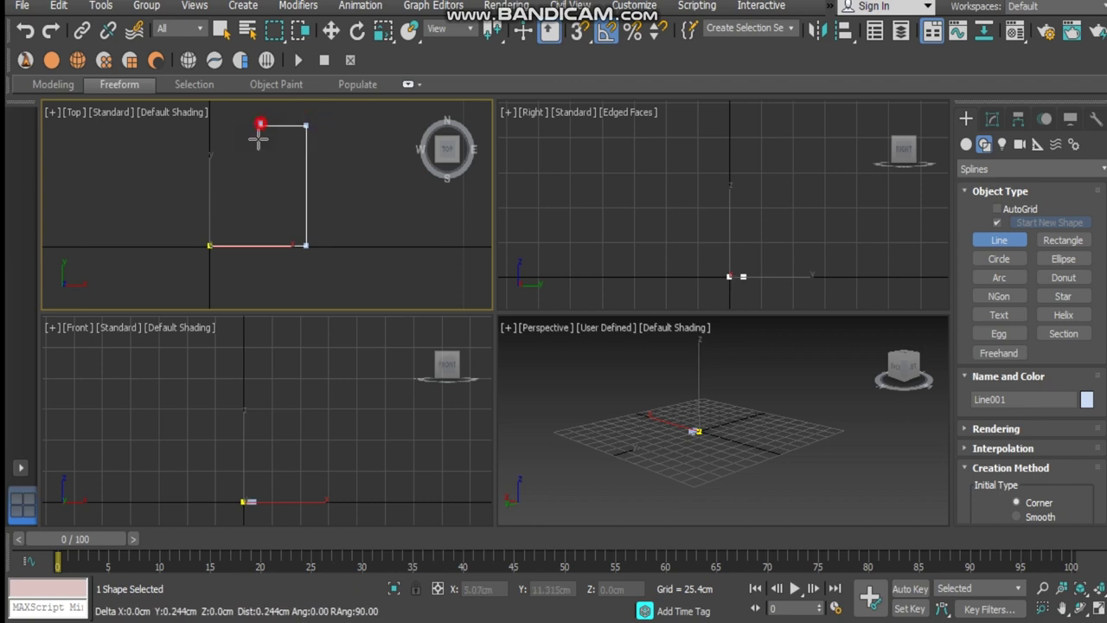
{"action": "left_click", "coordinate": [254, 198]}
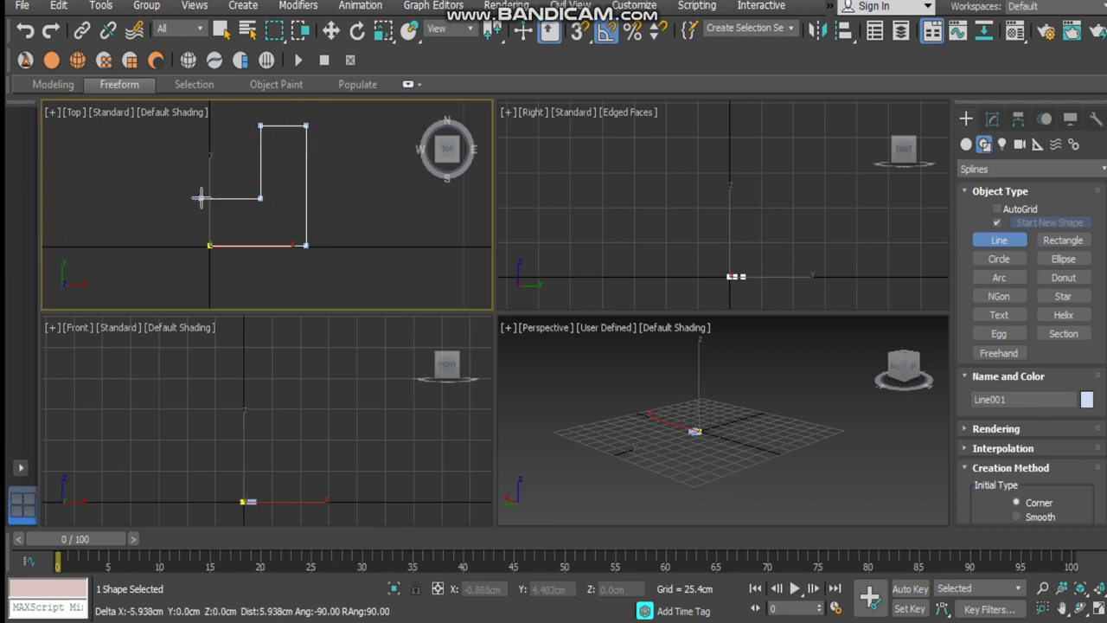
{"action": "left_click", "coordinate": [202, 198]}
{"action": "left_click", "coordinate": [207, 246]}
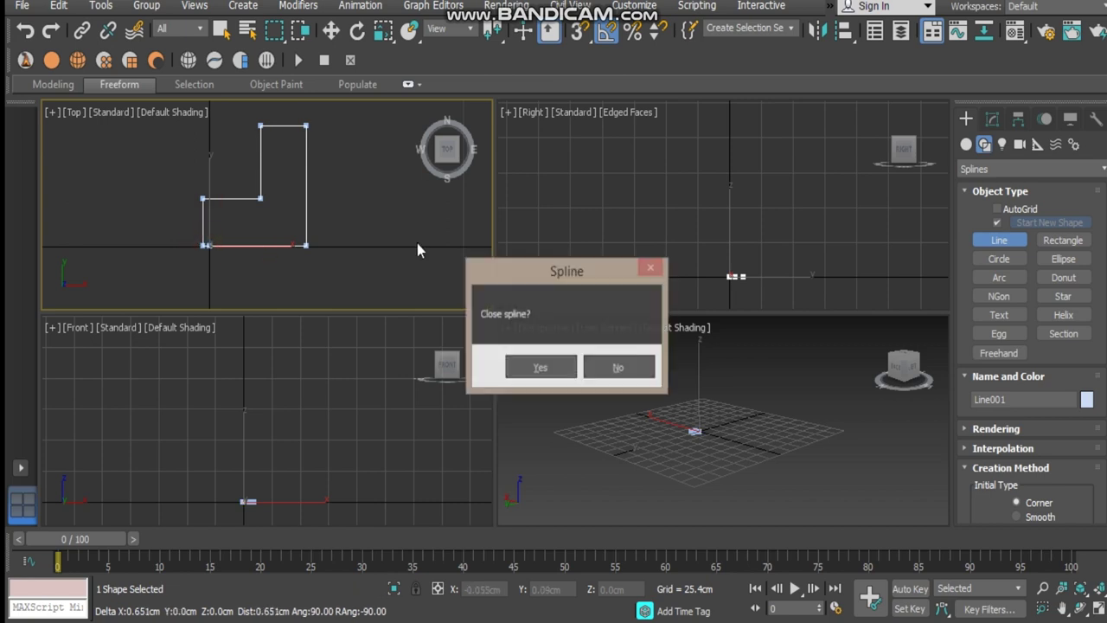
{"action": "left_click", "coordinate": [541, 369]}
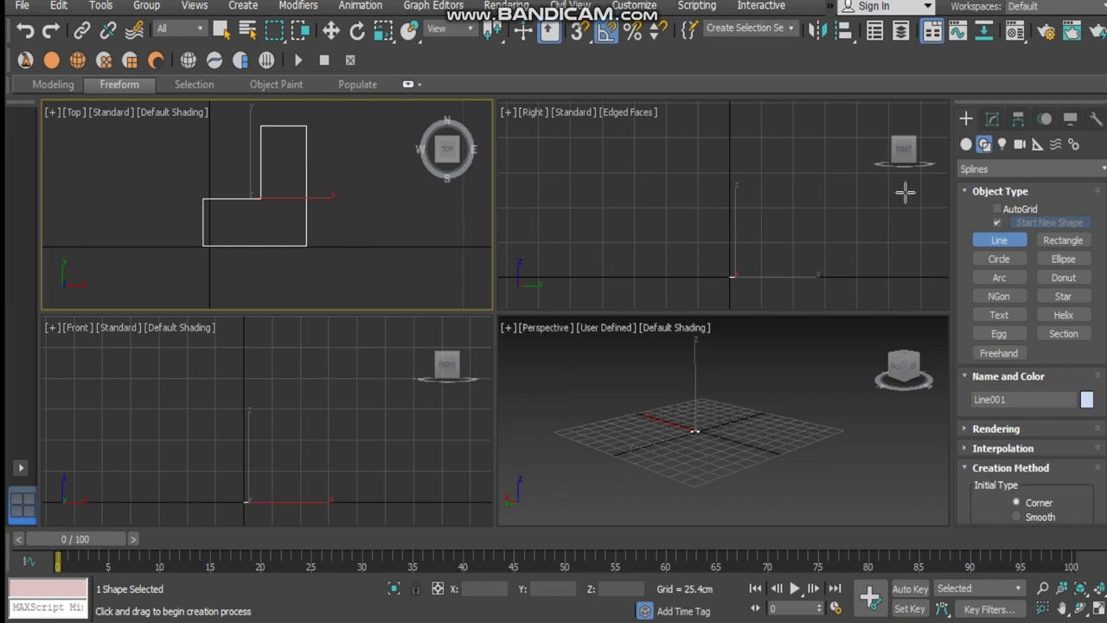
- Apply an Extrude modifier to the L-shaped spline and set its amount to 50 cm
{"action": "left_click", "coordinate": [993, 119]}
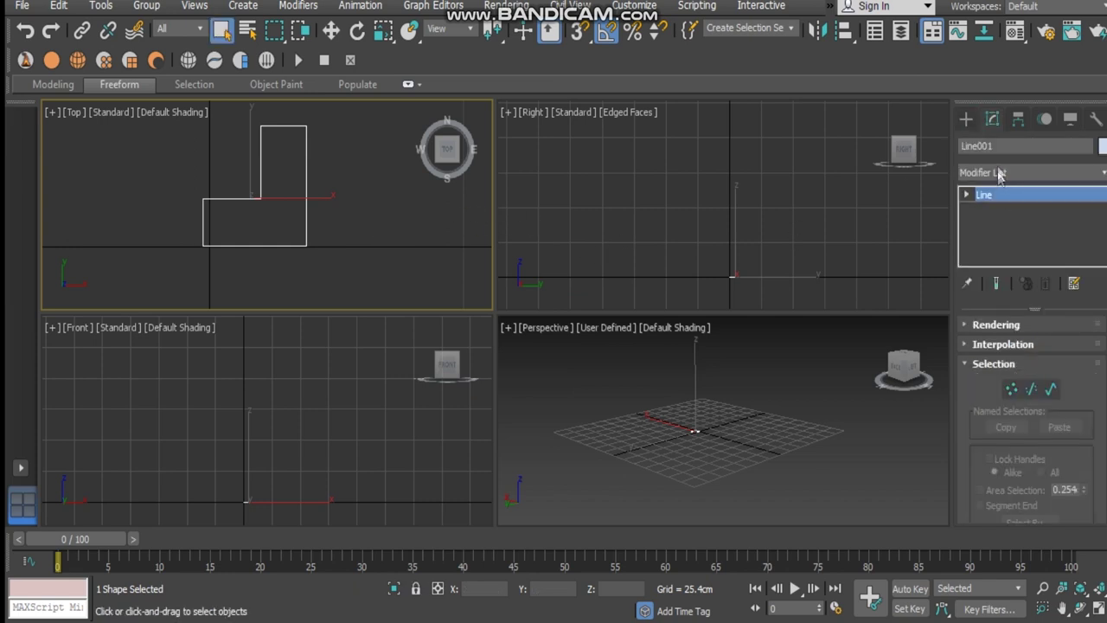
{"action": "left_click", "coordinate": [998, 169]}
{"action": "type", "text": "ex"}
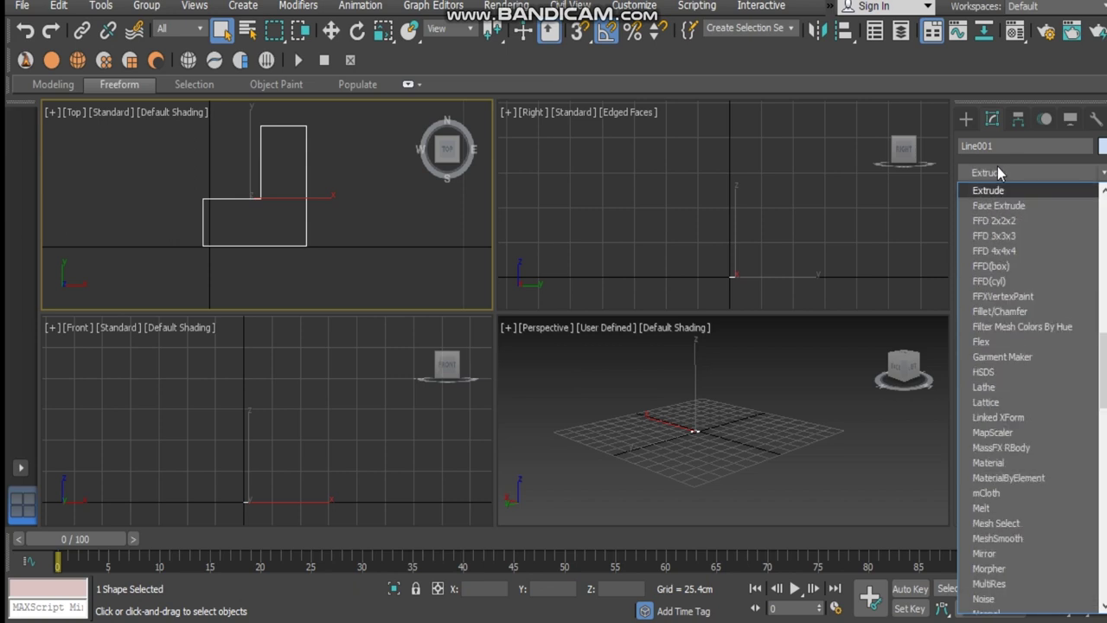
{"action": "key", "text": "Return"}
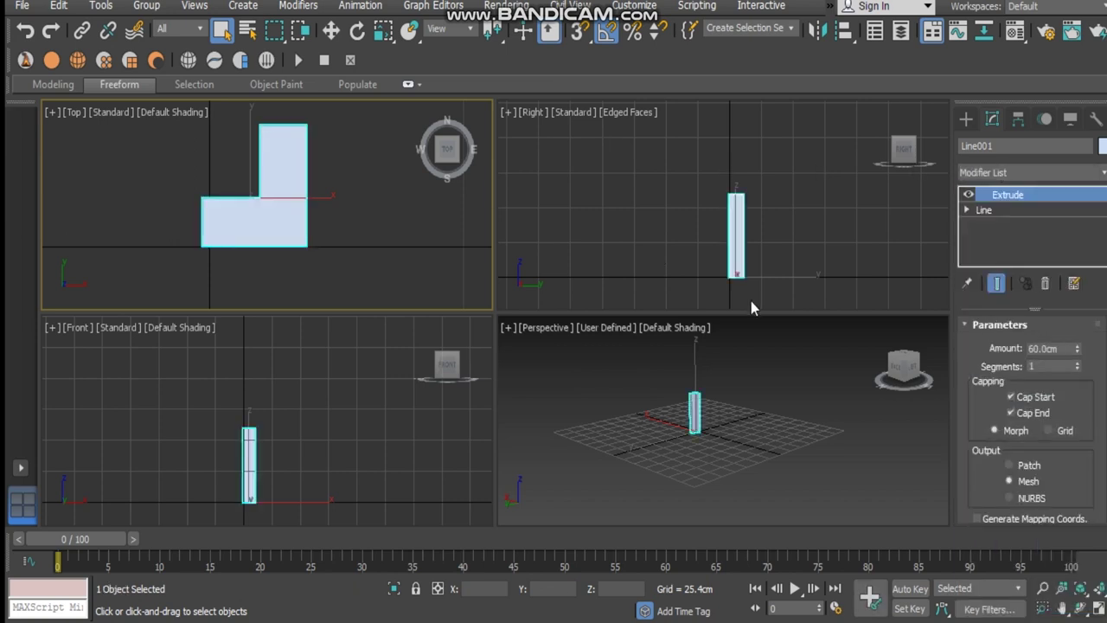
{"action": "left_click", "coordinate": [1052, 349]}
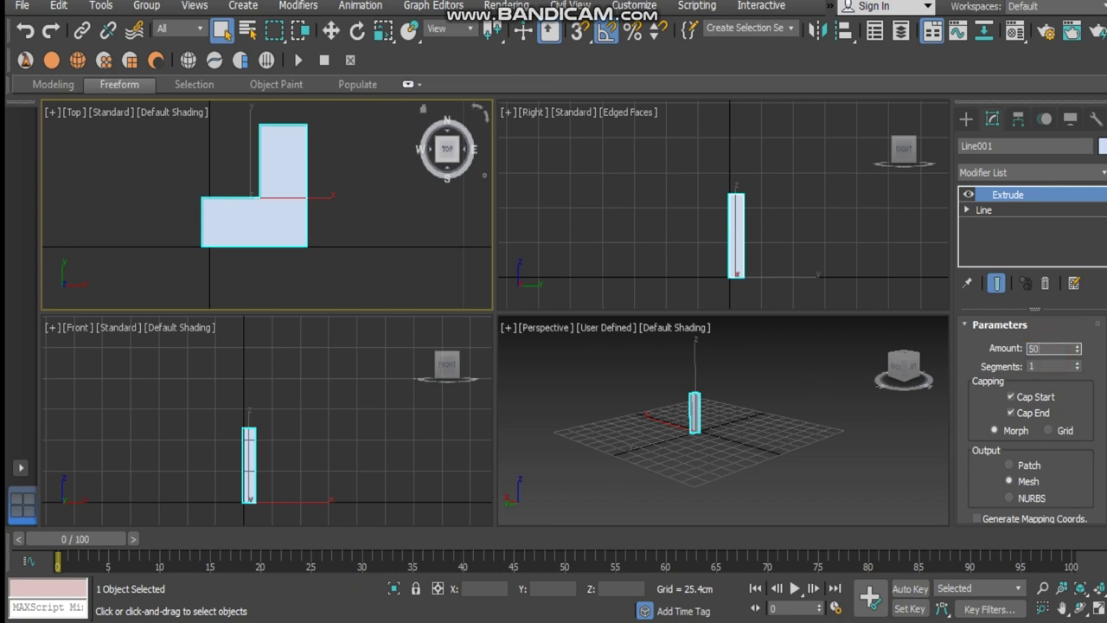
{"action": "type", "text": "50"}
{"action": "key", "text": "Return"}
- Edit the profile's vertices in the Top view to thin its short arm and lower the tall arm's end about 1.9 cm, keeping the extrusion
{"action": "scroll", "coordinate": [775, 447], "scroll_direction": "up", "scroll_amount": 8}
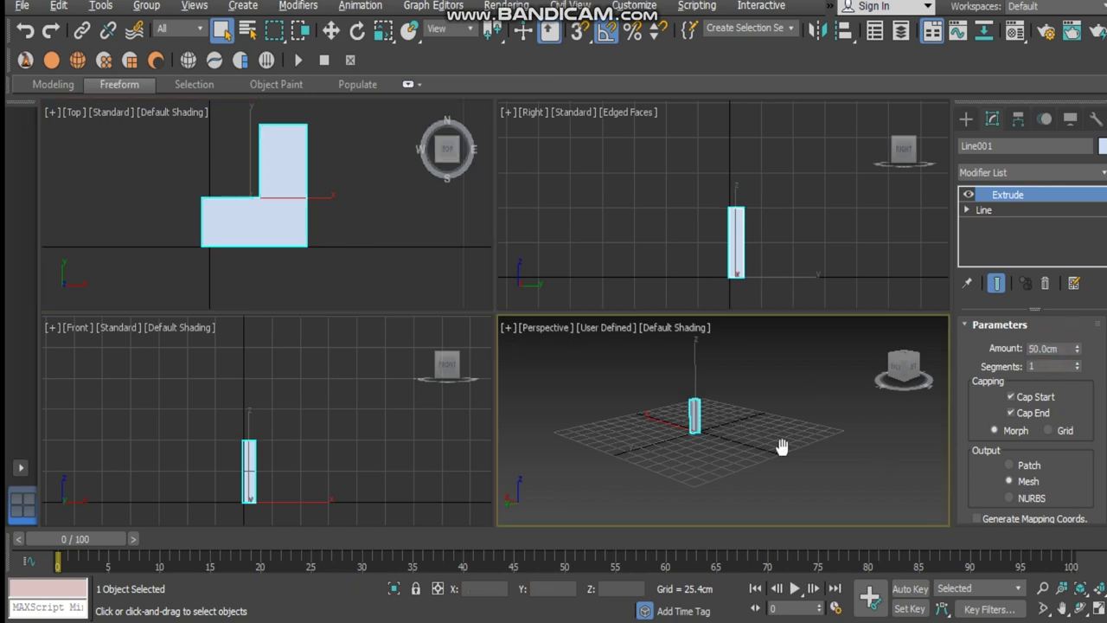
{"action": "middle_click_drag", "start_coordinate": [762, 447], "coordinate": [732, 430], "text": "alt"}
{"action": "scroll", "coordinate": [755, 455], "scroll_direction": "down", "scroll_amount": 4}
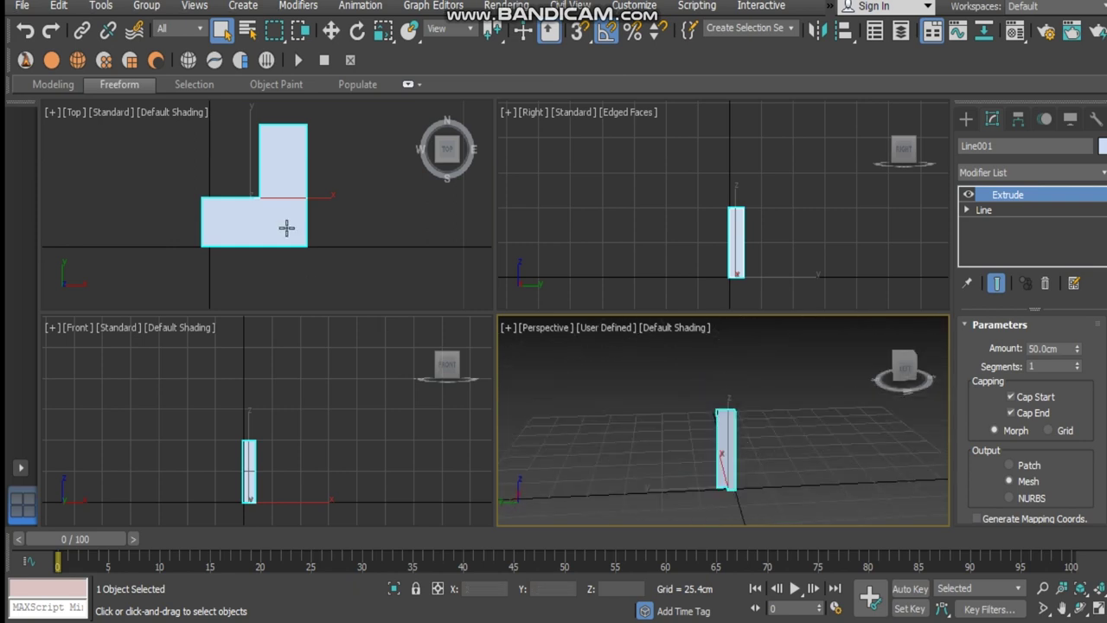
{"action": "left_click", "coordinate": [968, 211]}
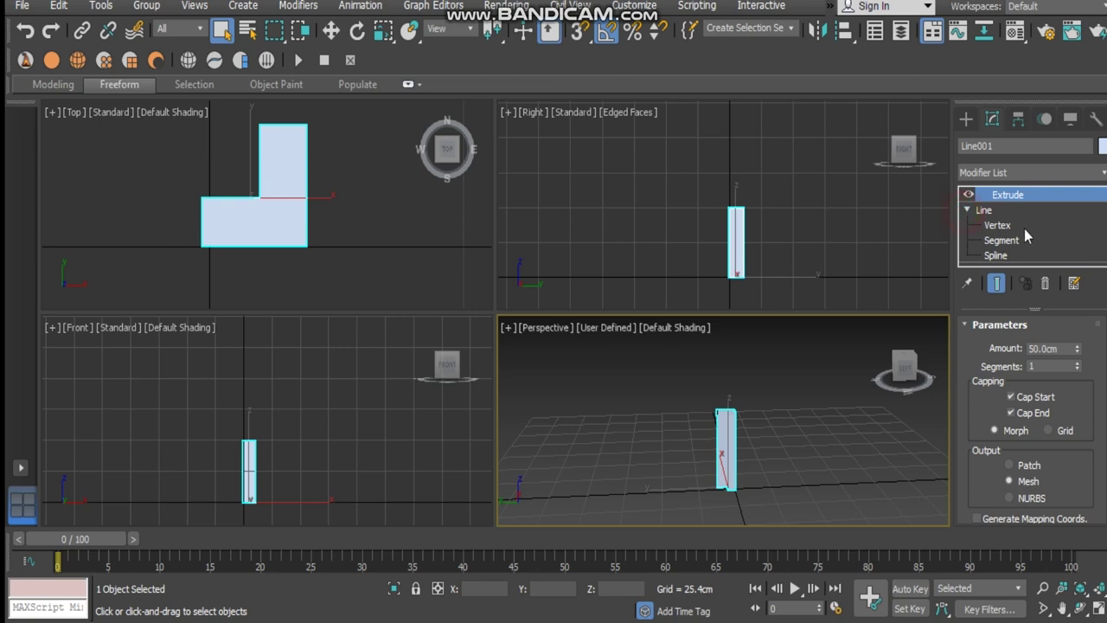
{"action": "left_click", "coordinate": [1012, 227]}
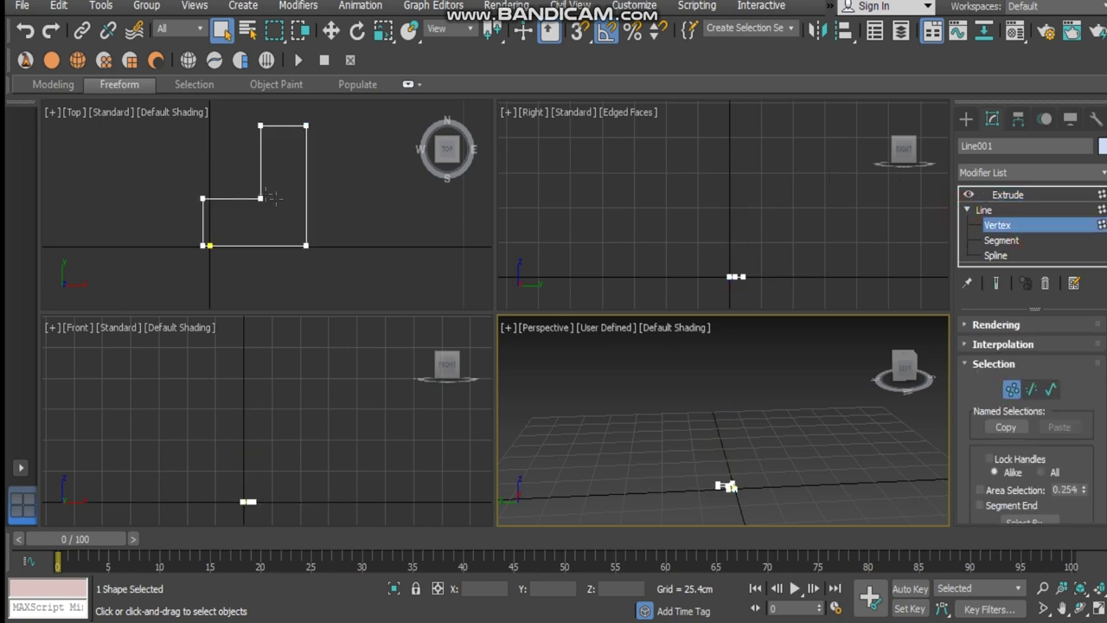
{"action": "scroll", "coordinate": [276, 198], "scroll_direction": "up", "scroll_amount": 4}
{"action": "left_click_drag", "start_coordinate": [297, 172], "coordinate": [129, 215]}
{"action": "key", "text": "w"}
{"action": "left_click_drag", "start_coordinate": [268, 128], "coordinate": [267, 150]}
{"action": "scroll", "coordinate": [310, 282], "scroll_direction": "down", "scroll_amount": 4}
{"action": "left_click_drag", "start_coordinate": [308, 278], "coordinate": [339, 177]}
{"action": "left_click_drag", "start_coordinate": [384, 192], "coordinate": [284, 166]}
{"action": "left_click_drag", "start_coordinate": [334, 123], "coordinate": [334, 141]}
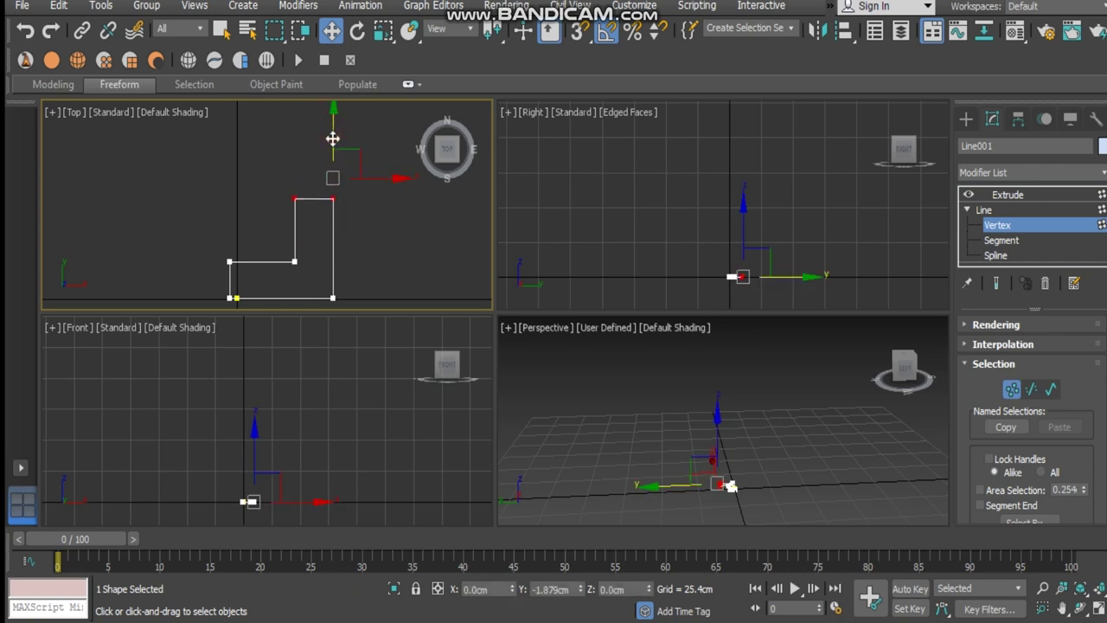
{"action": "left_click", "coordinate": [1004, 194]}
{"action": "left_click", "coordinate": [967, 210]}
- Clone the extruded leg as a single copy about 24 cm away along positive Y in the Top view
{"action": "middle_click_drag", "start_coordinate": [751, 459], "coordinate": [720, 448], "text": "alt"}
{"action": "scroll", "coordinate": [780, 430], "scroll_direction": "up", "scroll_amount": 4}
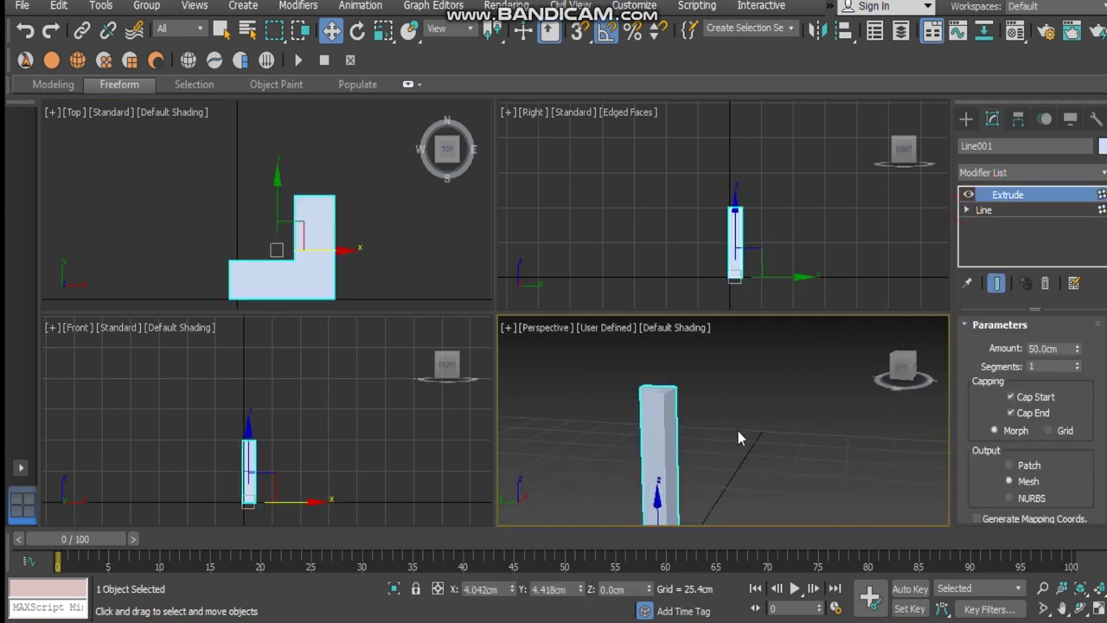
{"action": "middle_click_drag", "start_coordinate": [731, 444], "coordinate": [703, 446], "text": "alt"}
{"action": "scroll", "coordinate": [301, 186], "scroll_direction": "down", "scroll_amount": 2}
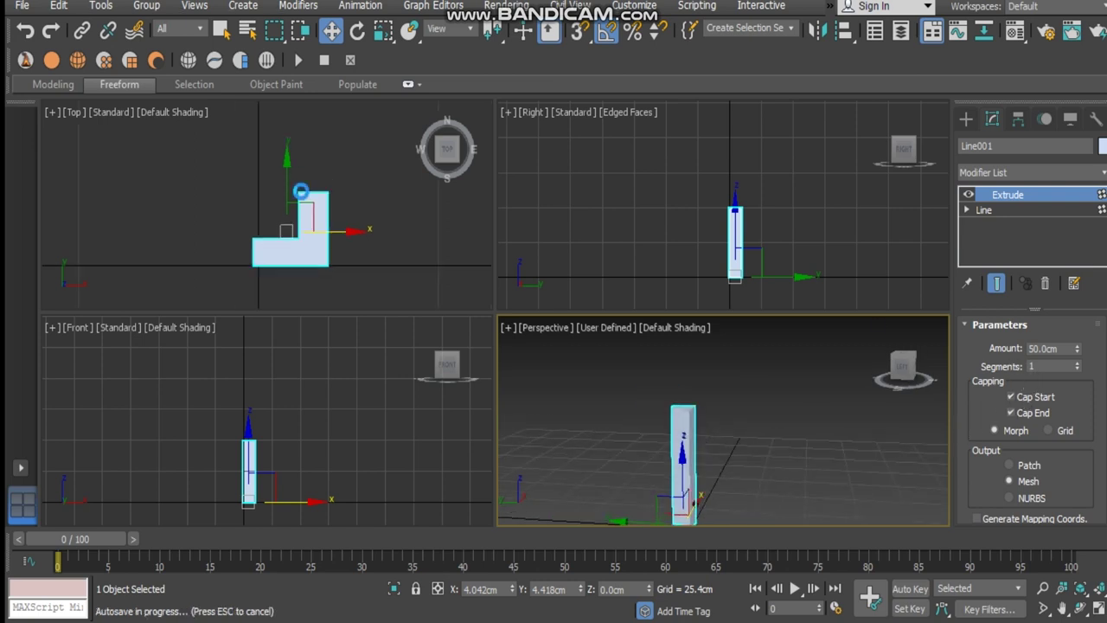
{"action": "middle_click_drag", "start_coordinate": [300, 194], "coordinate": [296, 214]}
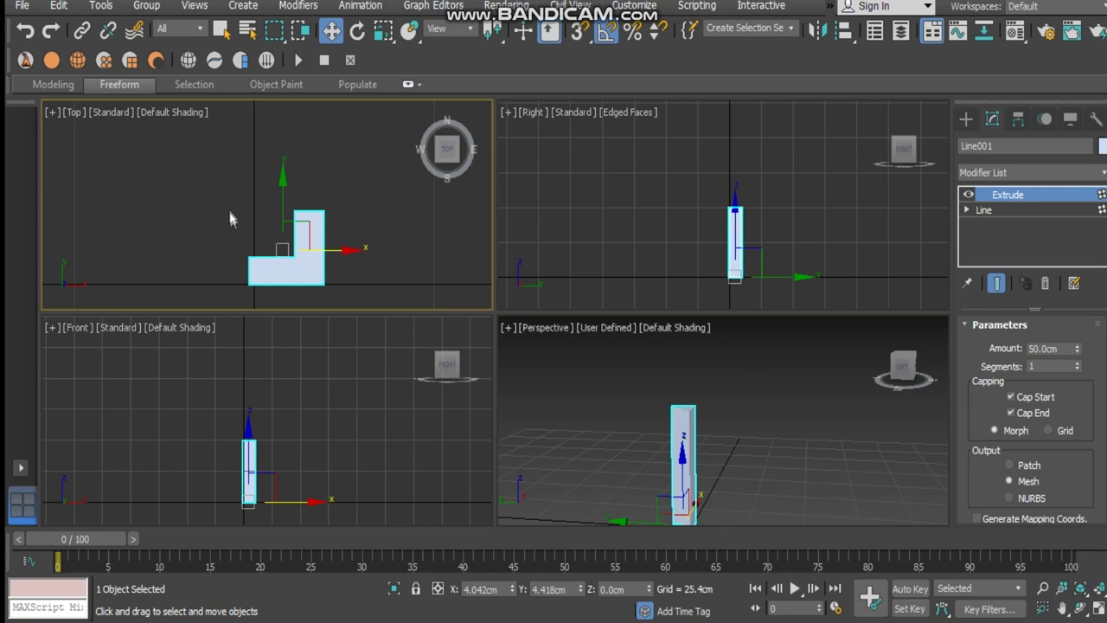
{"action": "scroll", "coordinate": [331, 192], "scroll_direction": "down", "scroll_amount": 2}
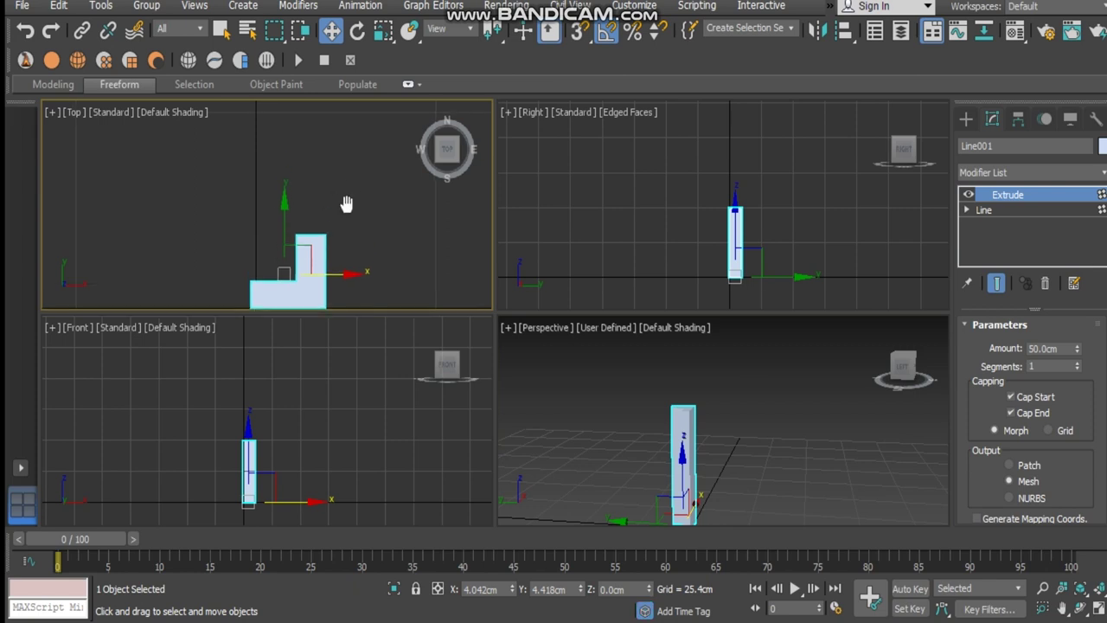
{"action": "middle_click_drag", "start_coordinate": [316, 147], "coordinate": [295, 178]}
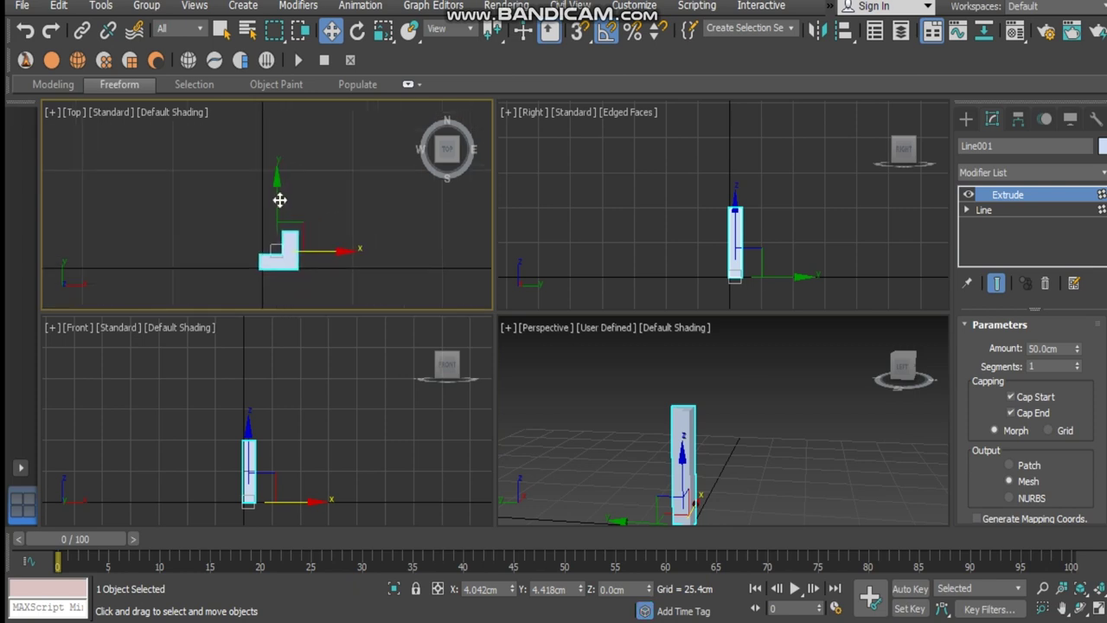
{"action": "left_click_drag", "start_coordinate": [278, 200], "coordinate": [274, 106], "text": "shift"}
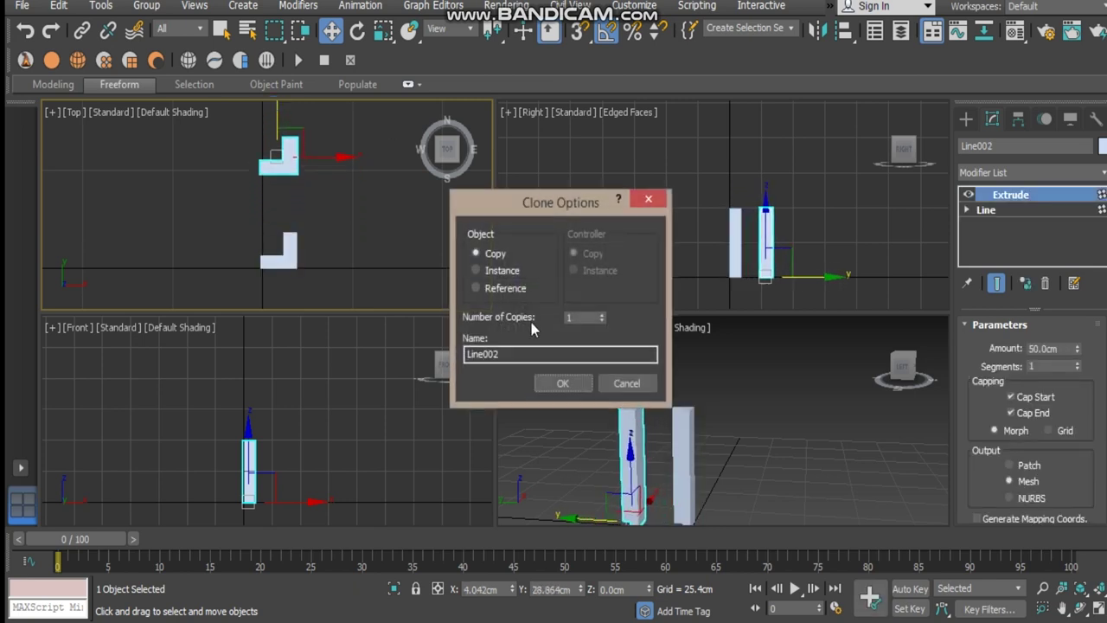
{"action": "left_click", "coordinate": [559, 383]}
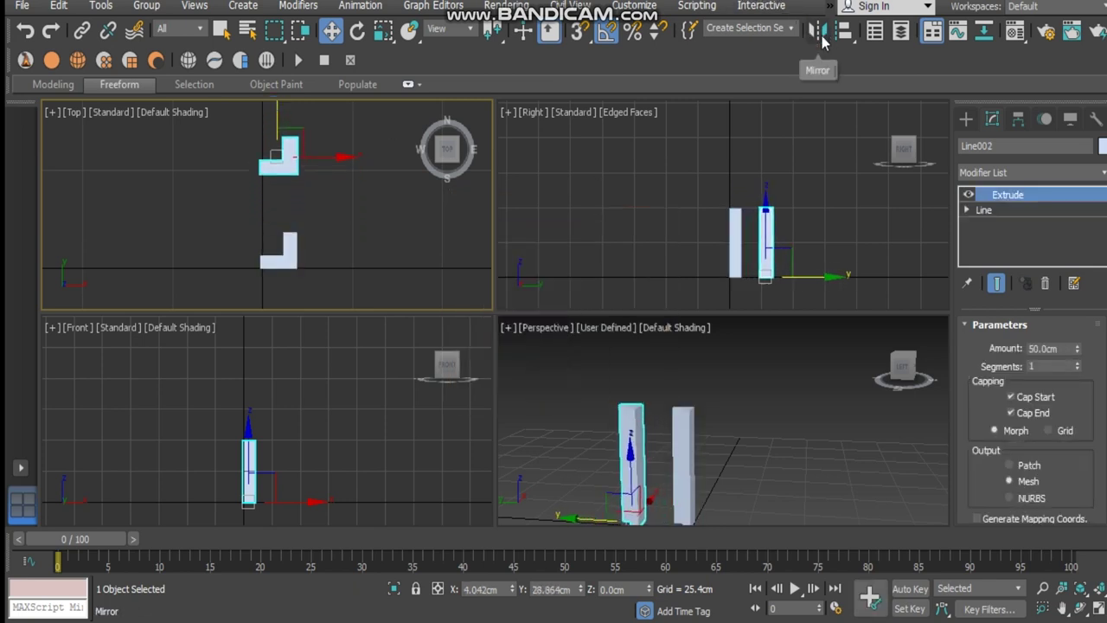
- Mirror the copied leg on the Y axis without cloning so its corner faces outward
{"action": "left_click", "coordinate": [819, 32]}
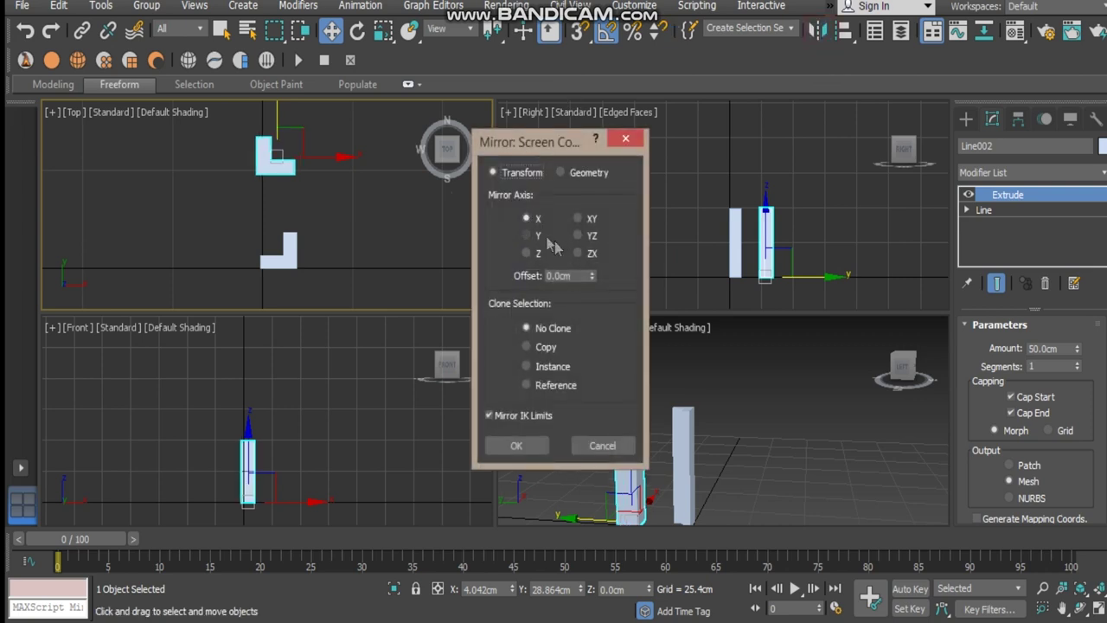
{"action": "left_click", "coordinate": [530, 235]}
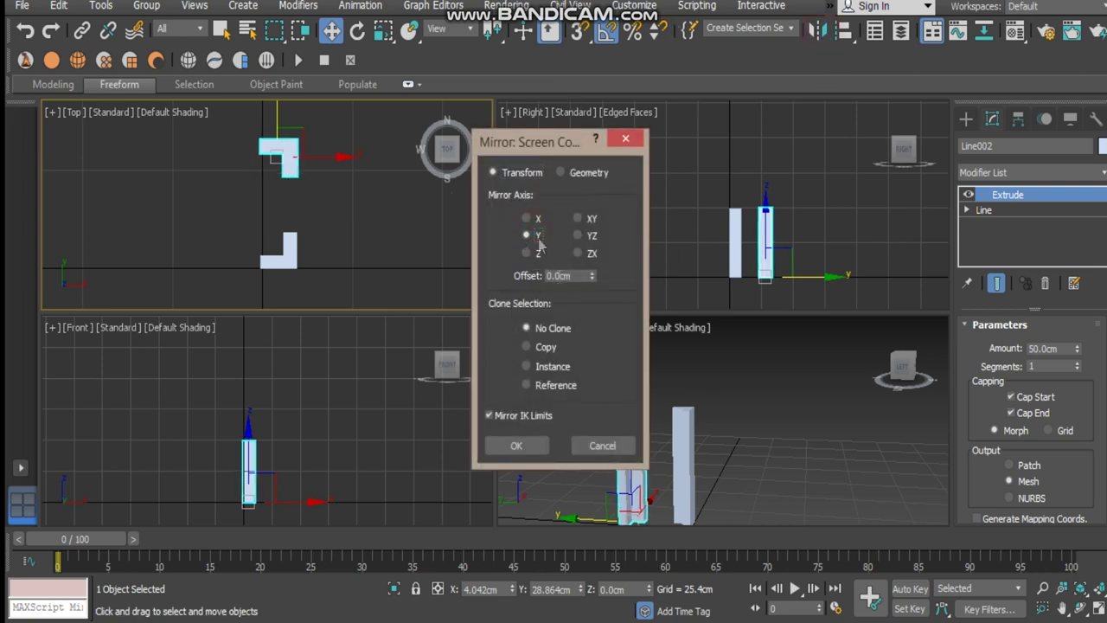
{"action": "left_click", "coordinate": [516, 445]}
- Select both legs and clone them as one copy along negative X in the Top view
{"action": "mouse_move", "coordinate": [349, 272]}
{"action": "left_mouse_down"}
{"action": "mouse_move", "coordinate": [313, 186]}
{"action": "mouse_move", "coordinate": [239, 117]}
{"action": "left_mouse_up"}
{"action": "left_click_drag", "start_coordinate": [336, 205], "coordinate": [212, 204], "text": "shift"}
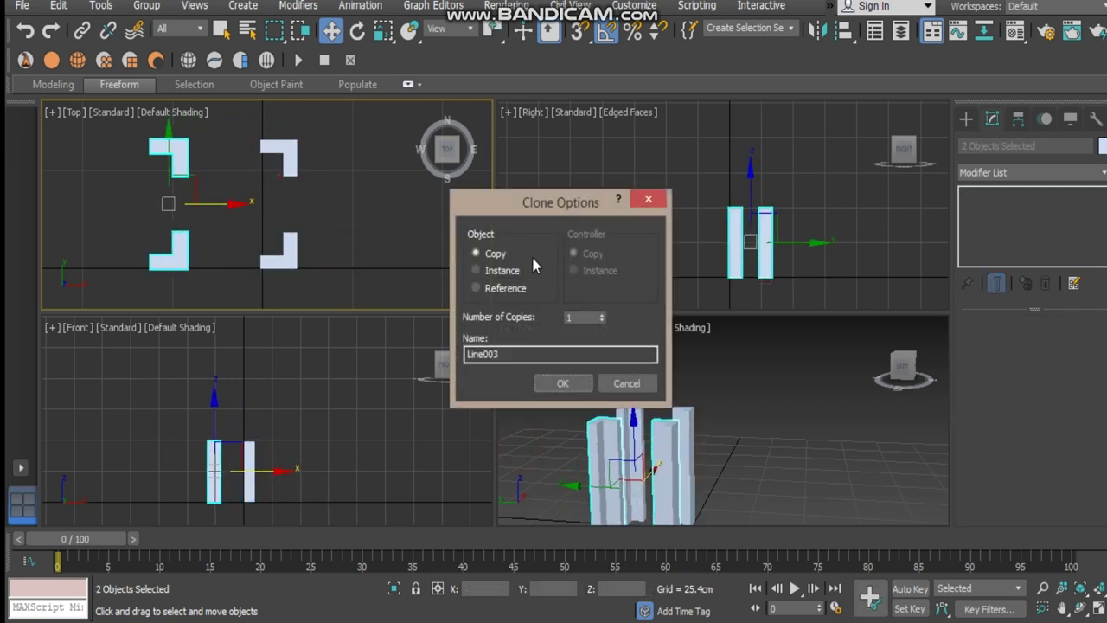
{"action": "left_click", "coordinate": [556, 386]}
- Mirror the copied pair of legs on the X axis without cloning, and clear the selection
{"action": "left_click", "coordinate": [814, 31]}
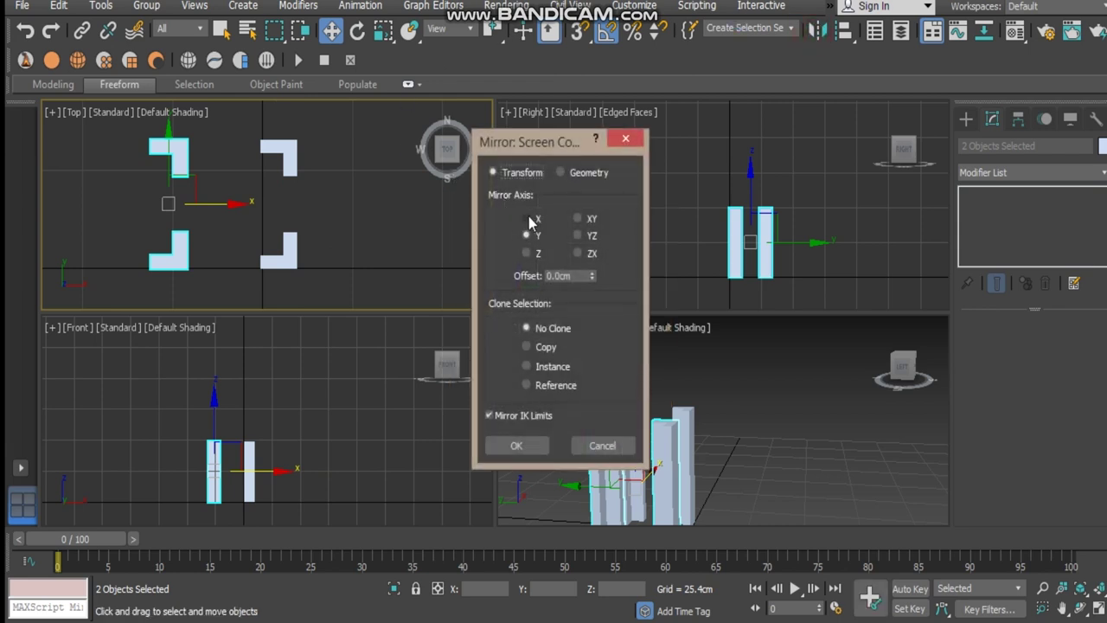
{"action": "left_click", "coordinate": [528, 219]}
{"action": "left_click", "coordinate": [516, 446]}
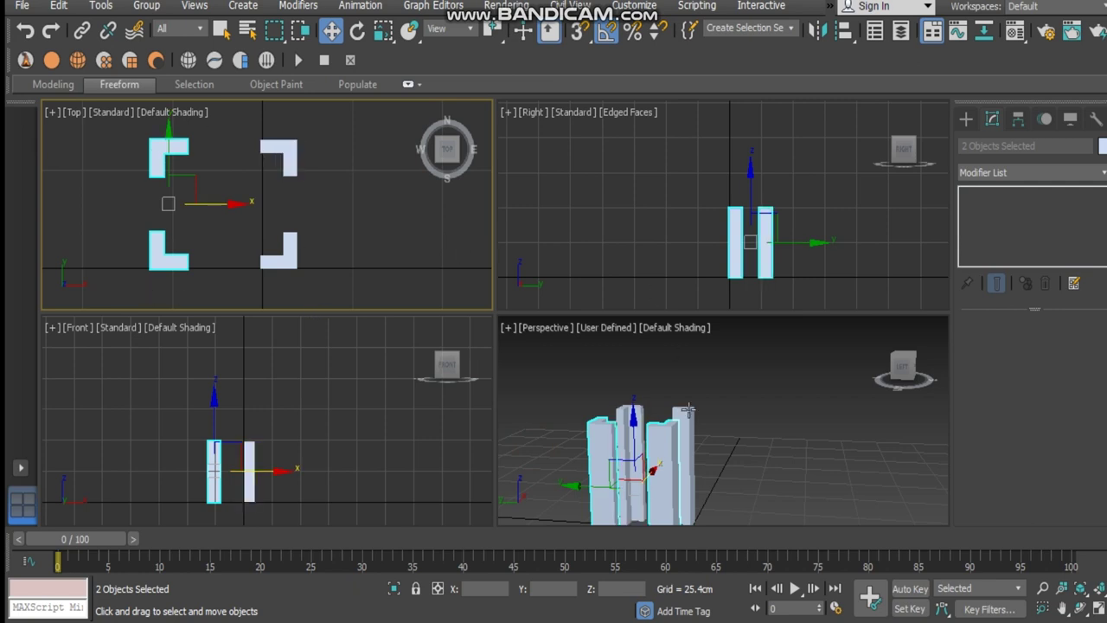
{"action": "left_click", "coordinate": [823, 410]}
- Select the lower pair of legs in the Top view and move it along negative Y to widen the leg layout
{"action": "left_click", "coordinate": [289, 185]}
{"action": "scroll", "coordinate": [288, 184], "scroll_direction": "down", "scroll_amount": 3}
{"action": "middle_click_drag", "start_coordinate": [288, 184], "coordinate": [283, 227]}
{"action": "left_click_drag", "start_coordinate": [183, 232], "coordinate": [183, 230]}
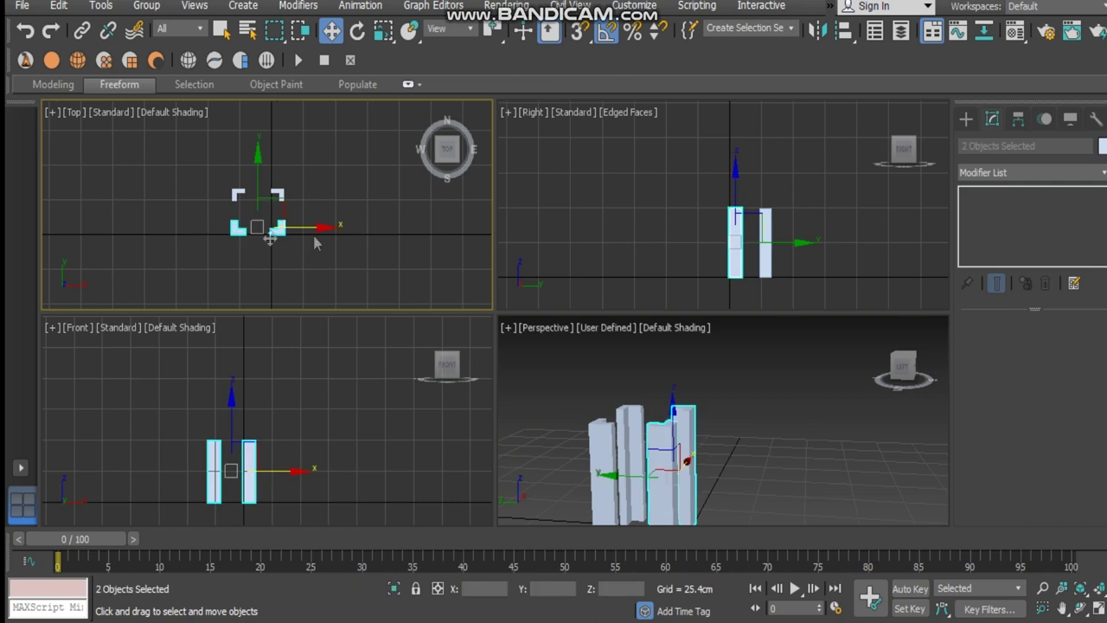
{"action": "left_click_drag", "start_coordinate": [255, 183], "coordinate": [263, 158]}
- Spread the legs apart along X in the Top view, moving the right pair far outward and the left pair slightly outward
{"action": "left_click", "coordinate": [345, 221]}
{"action": "left_click_drag", "start_coordinate": [338, 225], "coordinate": [399, 225]}
{"action": "left_click_drag", "start_coordinate": [270, 267], "coordinate": [214, 173]}
{"action": "left_click_drag", "start_coordinate": [300, 223], "coordinate": [281, 224]}
{"action": "left_click", "coordinate": [420, 228]}
- Move the right pair of legs slightly inward along X in the Top view and clear the selection
{"action": "middle_click_drag", "start_coordinate": [725, 435], "coordinate": [651, 407], "text": "alt"}
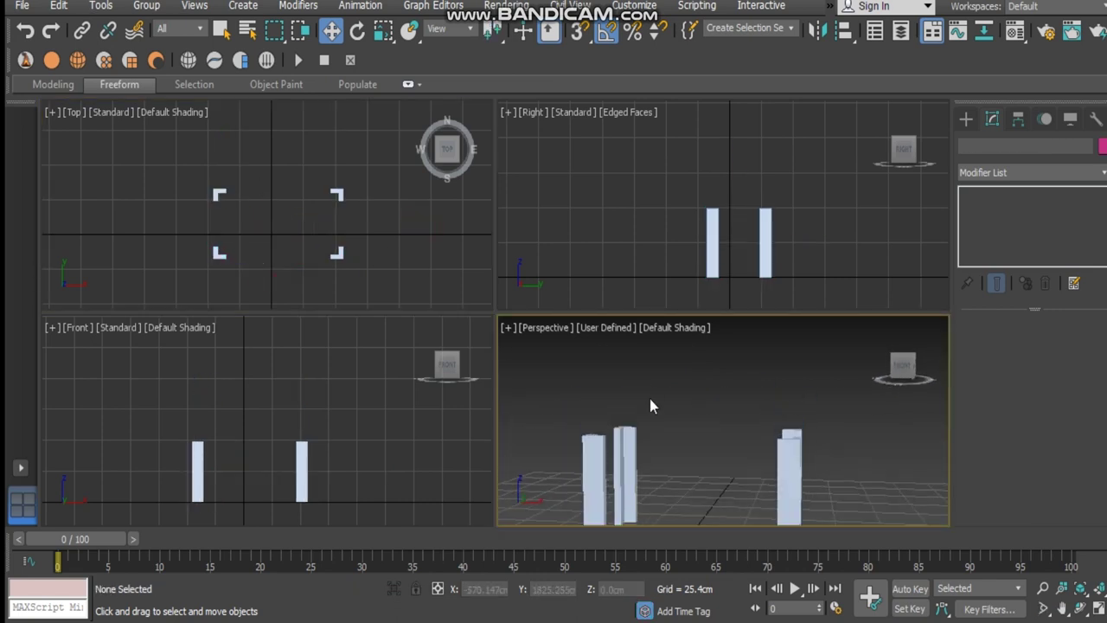
{"action": "middle_click_drag", "start_coordinate": [684, 457], "coordinate": [663, 448], "text": "alt"}
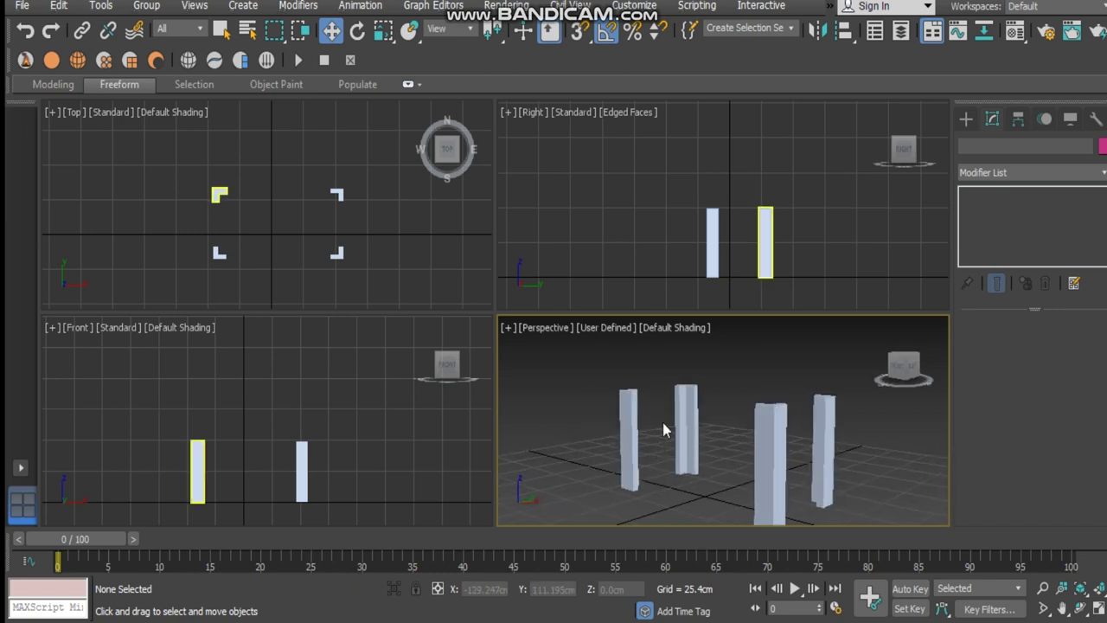
{"action": "middle_click_drag", "start_coordinate": [744, 484], "coordinate": [671, 446], "text": "alt"}
{"action": "left_click_drag", "start_coordinate": [389, 271], "coordinate": [315, 171]}
{"action": "left_click_drag", "start_coordinate": [393, 225], "coordinate": [383, 225]}
{"action": "left_click", "coordinate": [395, 238]}
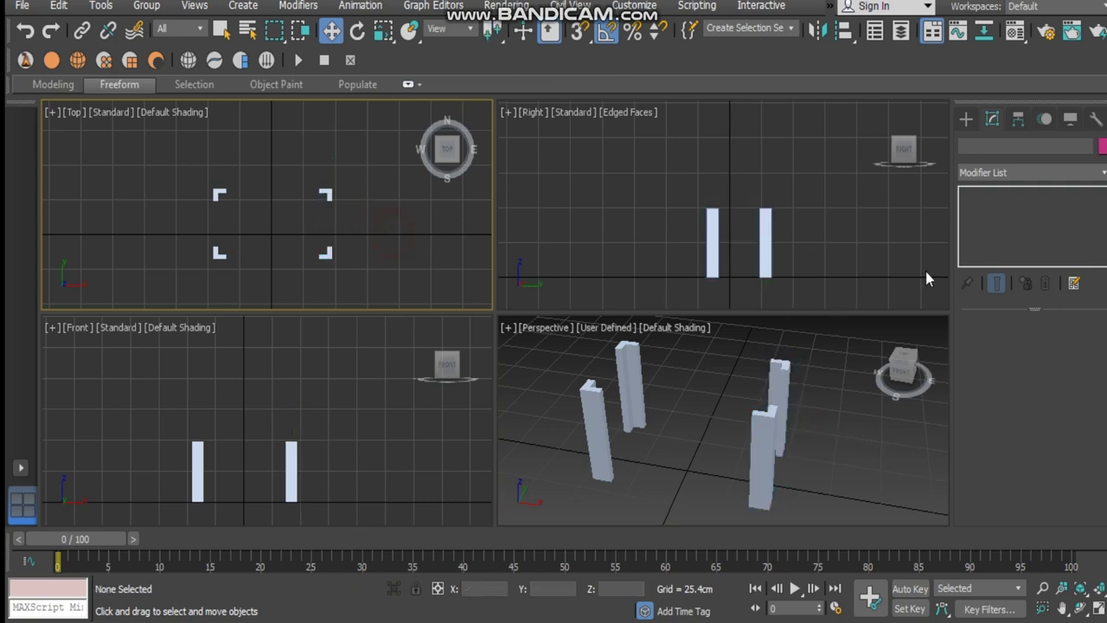
- Create a thin box about 24.4 cm long, 67.6 cm wide and 0.9 cm high beside the legs in the Perspective view
{"action": "left_click", "coordinate": [966, 121]}
{"action": "left_click", "coordinate": [967, 144]}
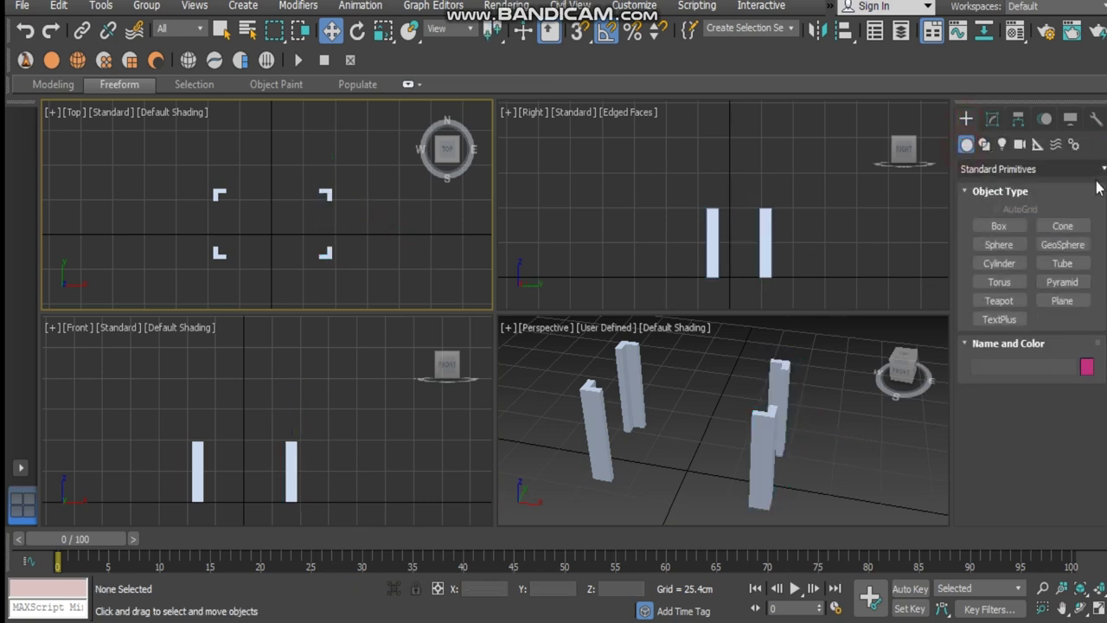
{"action": "left_click", "coordinate": [998, 226]}
{"action": "middle_click_drag", "start_coordinate": [809, 413], "coordinate": [667, 414]}
{"action": "left_click_drag", "start_coordinate": [770, 466], "coordinate": [864, 500]}
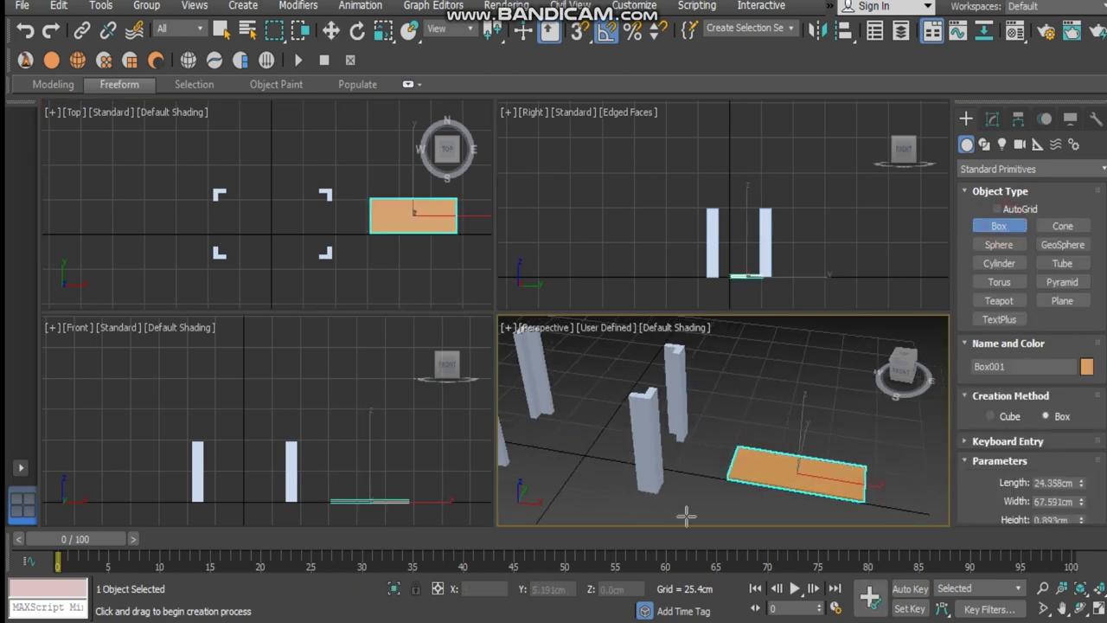
- Rotate the box about its X axis so it stands upright as a panel
{"action": "left_click", "coordinate": [333, 31]}
{"action": "key", "text": "e"}
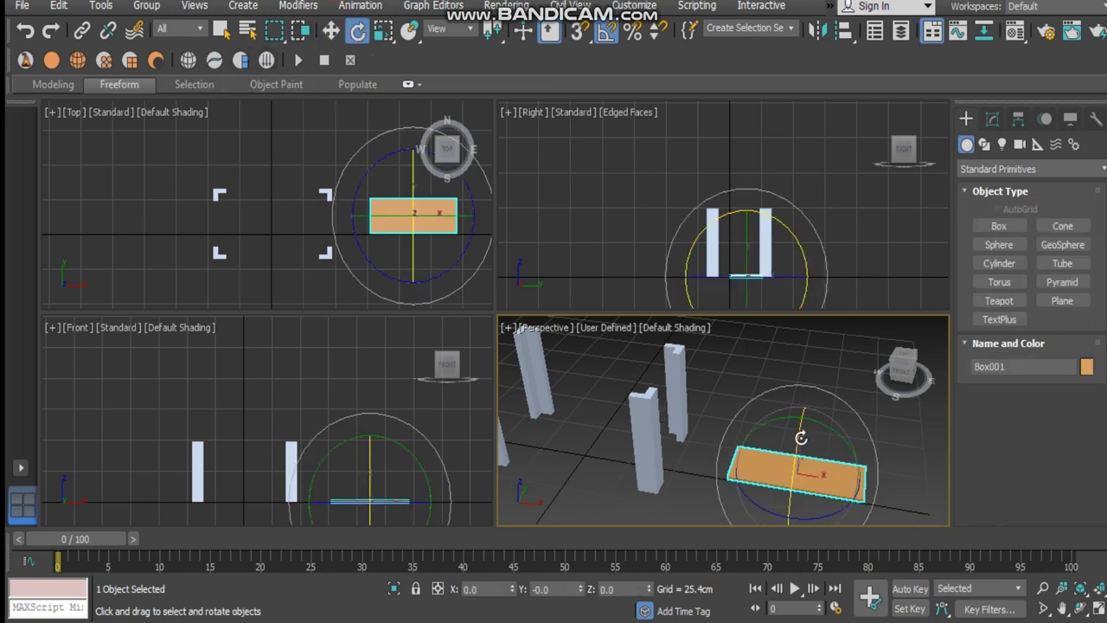
{"action": "left_click", "coordinate": [617, 38]}
{"action": "left_click_drag", "start_coordinate": [798, 450], "coordinate": [794, 519]}
- Move the upright panel between the two front legs, lining it up with them in the Top view
{"action": "key", "text": "w"}
{"action": "left_click_drag", "start_coordinate": [856, 484], "coordinate": [597, 442]}
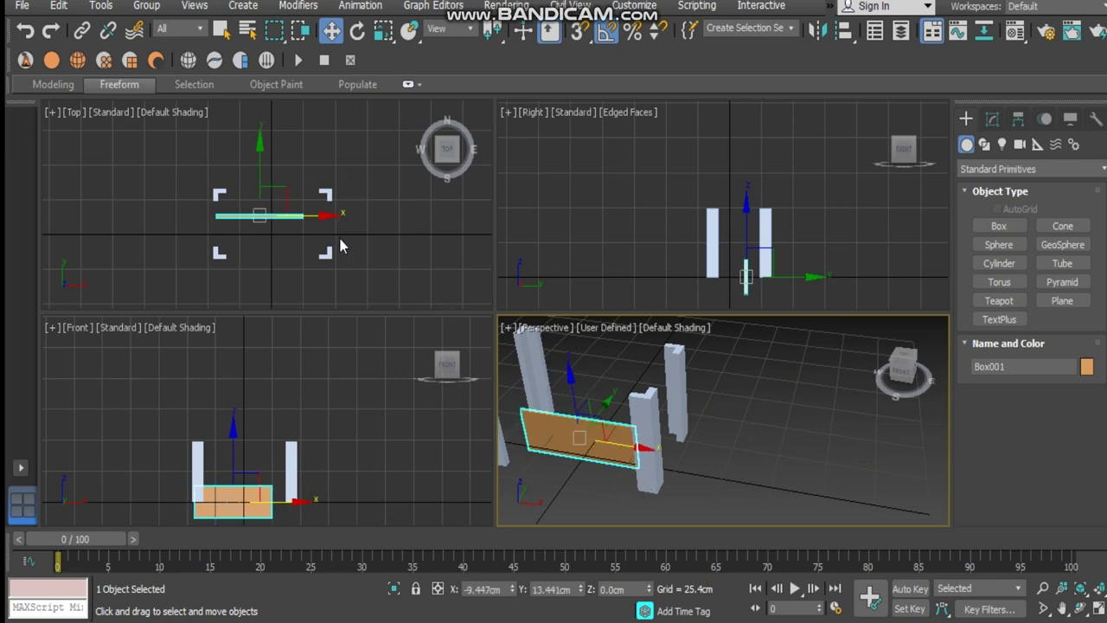
{"action": "left_click_drag", "start_coordinate": [261, 149], "coordinate": [260, 192]}
{"action": "left_click_drag", "start_coordinate": [314, 256], "coordinate": [321, 257]}
{"action": "scroll", "coordinate": [307, 261], "scroll_direction": "up", "scroll_amount": 3}
{"action": "middle_click_drag", "start_coordinate": [307, 261], "coordinate": [351, 235]}
{"action": "scroll", "coordinate": [310, 227], "scroll_direction": "up", "scroll_amount": 4}
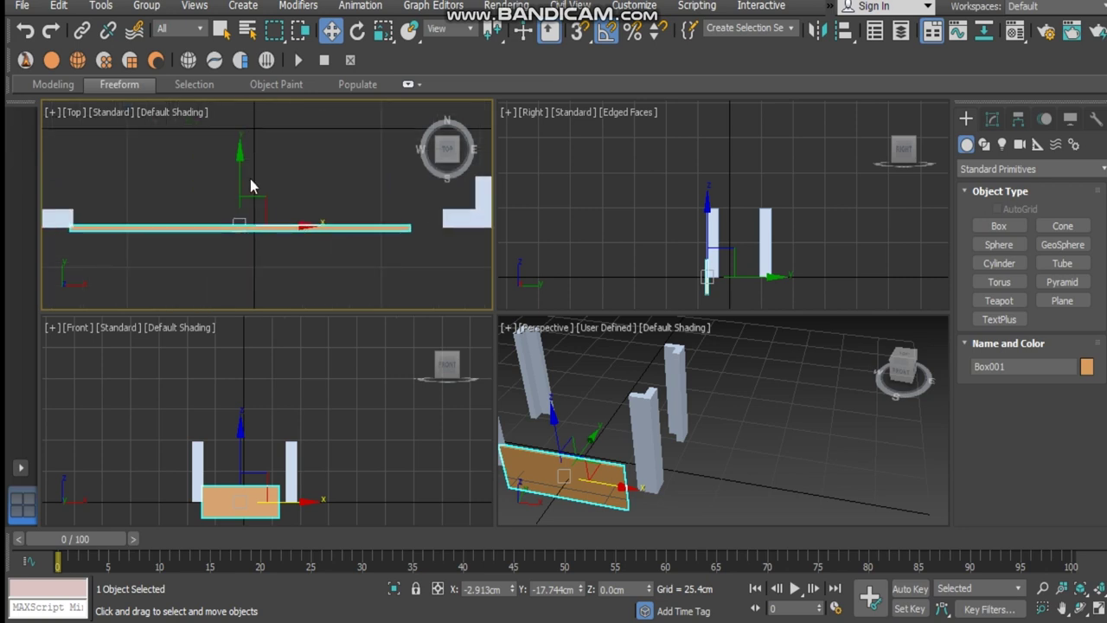
{"action": "left_click_drag", "start_coordinate": [237, 175], "coordinate": [237, 165]}
- Stretch the front panel along X to span the gap between the front legs, and centre it along X
{"action": "key", "text": "r"}
{"action": "left_click_drag", "start_coordinate": [299, 216], "coordinate": [308, 216]}
{"action": "key", "text": "w"}
{"action": "left_click_drag", "start_coordinate": [307, 217], "coordinate": [324, 218]}
- Raise the front panel along Z to mid-leg height and clear the selection
{"action": "left_click", "coordinate": [563, 426]}
{"action": "left_click_drag", "start_coordinate": [563, 425], "coordinate": [561, 389]}
{"action": "left_click", "coordinate": [725, 400]}
{"action": "middle_click_drag", "start_coordinate": [725, 400], "coordinate": [795, 421]}
- Clone the front panel along Y in the Top view as a single Copy between the two back legs
{"action": "scroll", "coordinate": [279, 229], "scroll_direction": "down", "scroll_amount": 4}
{"action": "middle_click_drag", "start_coordinate": [274, 216], "coordinate": [274, 272]}
{"action": "left_click", "coordinate": [274, 275]}
{"action": "left_click_drag", "start_coordinate": [268, 230], "coordinate": [268, 98], "text": "shift"}
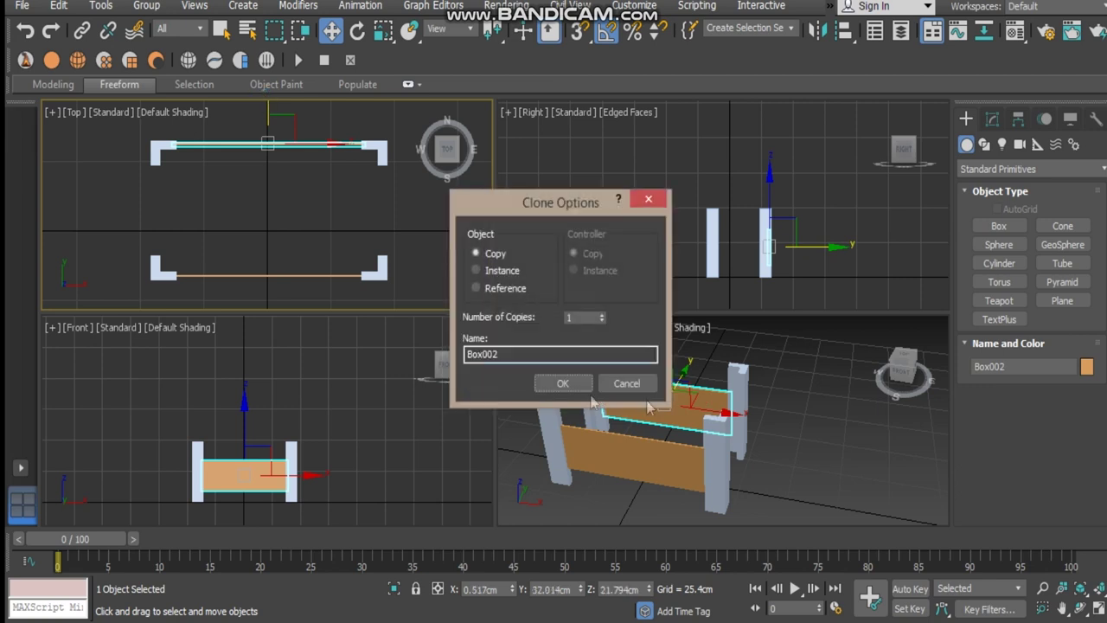
{"action": "left_click", "coordinate": [557, 381]}
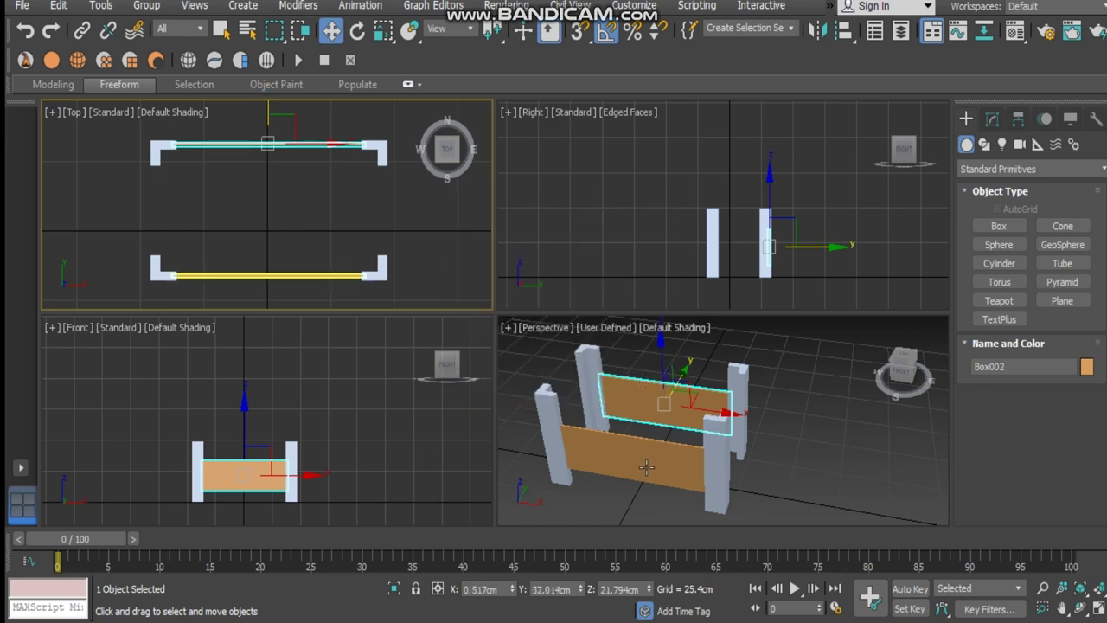
- Select both long panels, reduce their height by scaling along Z, and lower them slightly
{"action": "left_click", "coordinate": [645, 468], "text": "ctrl"}
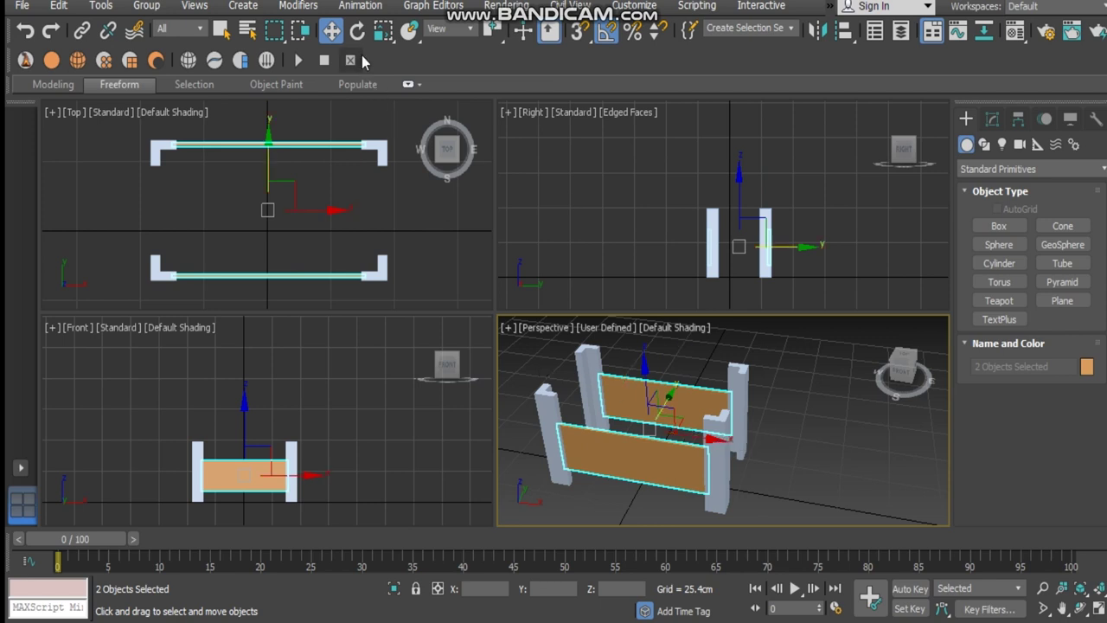
{"action": "left_click", "coordinate": [382, 34]}
{"action": "left_click_drag", "start_coordinate": [646, 363], "coordinate": [650, 396]}
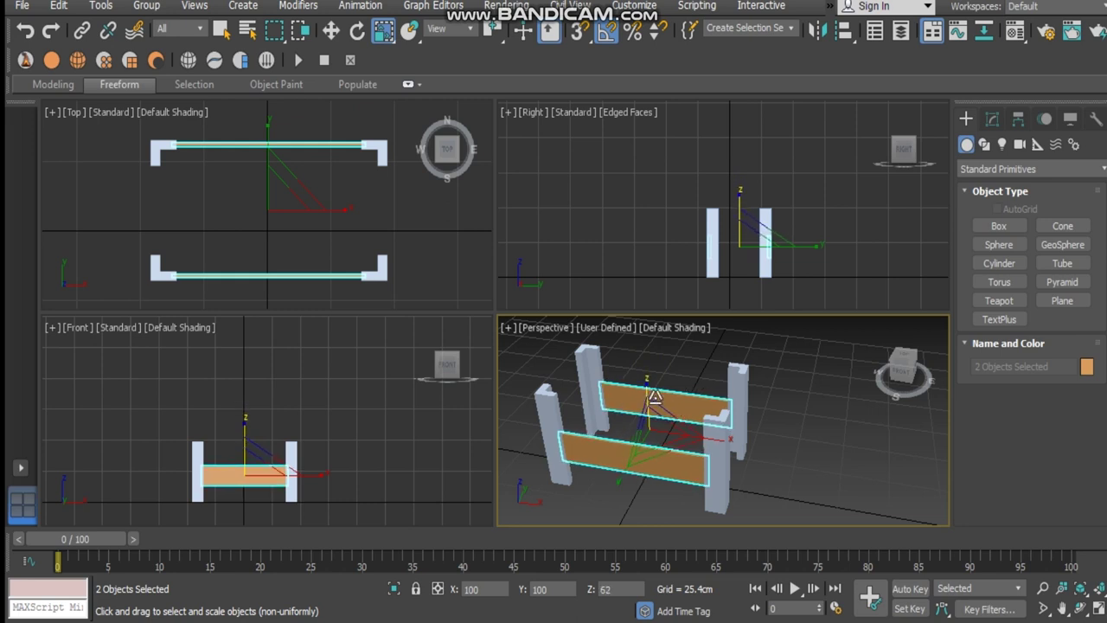
{"action": "key", "text": "w"}
{"action": "left_click_drag", "start_coordinate": [647, 380], "coordinate": [646, 385]}
{"action": "left_click", "coordinate": [795, 463]}
{"action": "middle_click_drag", "start_coordinate": [795, 464], "coordinate": [733, 446], "text": "alt"}
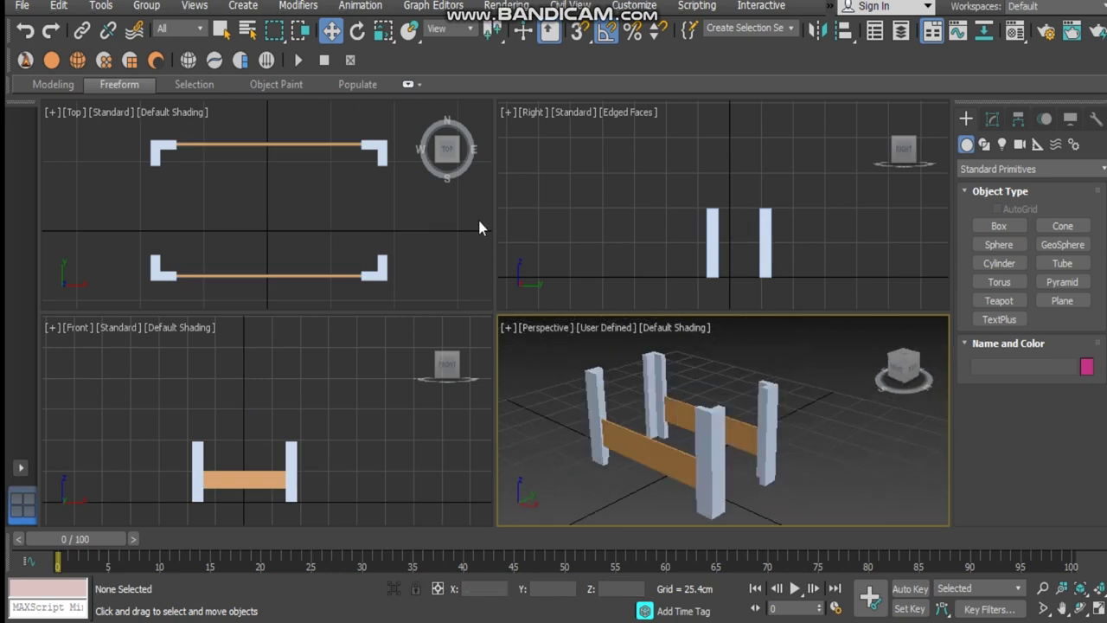
- Create a thin box about 38.4 cm long and 16.3 cm wide beyond the right legs in the Top view
{"action": "middle_click_drag", "start_coordinate": [410, 217], "coordinate": [372, 232]}
{"action": "scroll", "coordinate": [798, 389], "scroll_direction": "down", "scroll_amount": 8}
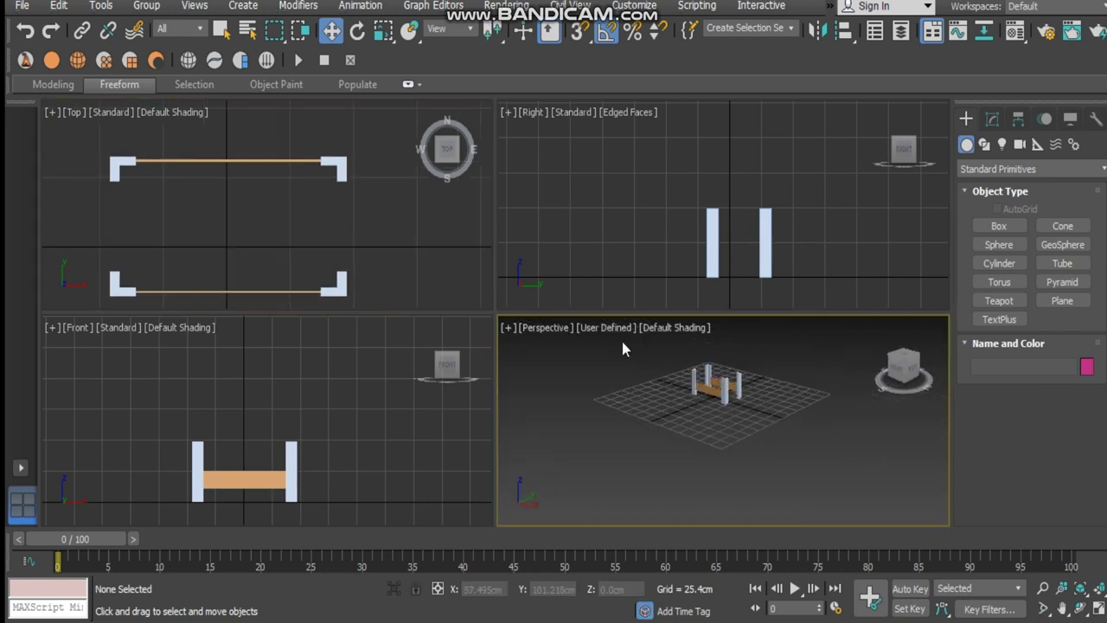
{"action": "scroll", "coordinate": [306, 217], "scroll_direction": "down", "scroll_amount": 4}
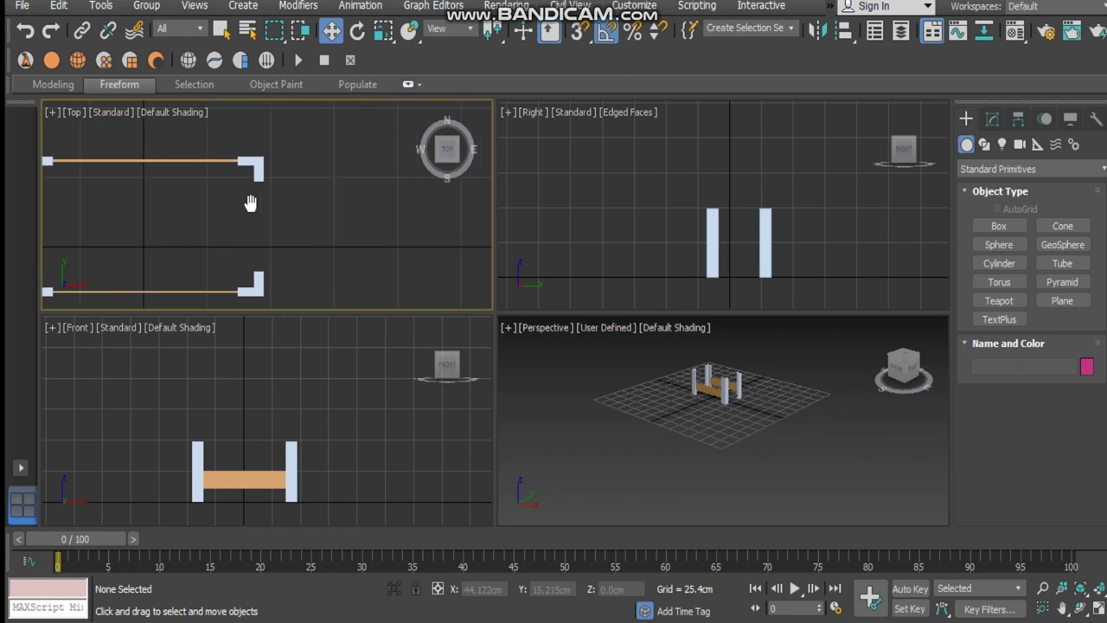
{"action": "left_click", "coordinate": [999, 226]}
{"action": "left_click_drag", "start_coordinate": [286, 186], "coordinate": [308, 242]}
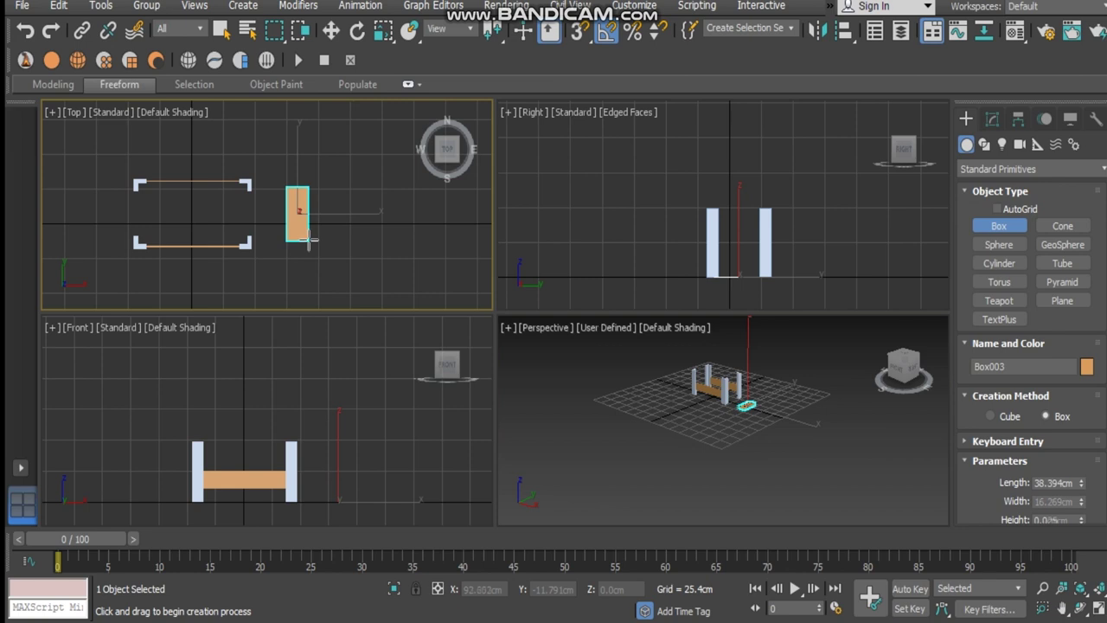
{"action": "left_click", "coordinate": [348, 253]}
- Rotate the new box upright about the Y axis, and turn it 90 degrees about the X axis
{"action": "key", "text": "w"}
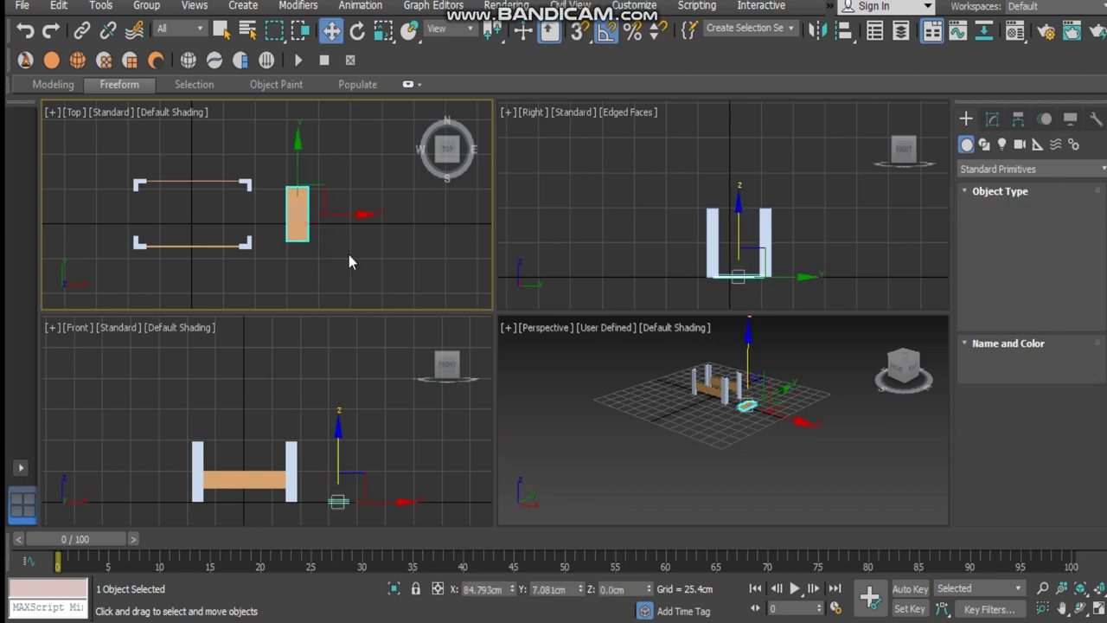
{"action": "key", "text": "e"}
{"action": "scroll", "coordinate": [758, 394], "scroll_direction": "up", "scroll_amount": 5}
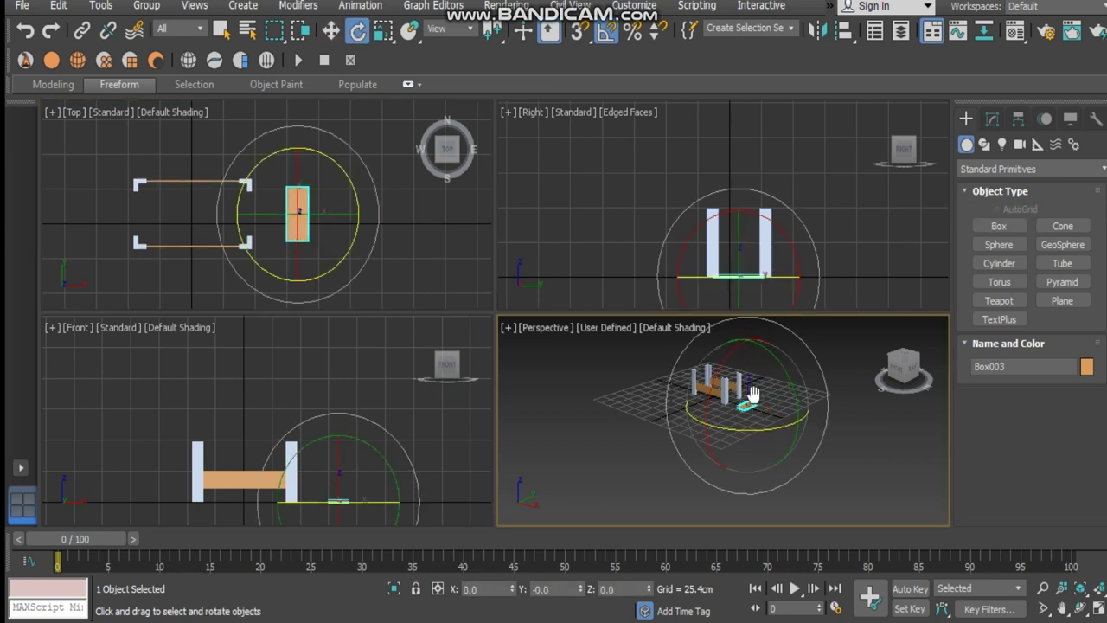
{"action": "left_click_drag", "start_coordinate": [765, 443], "coordinate": [743, 376]}
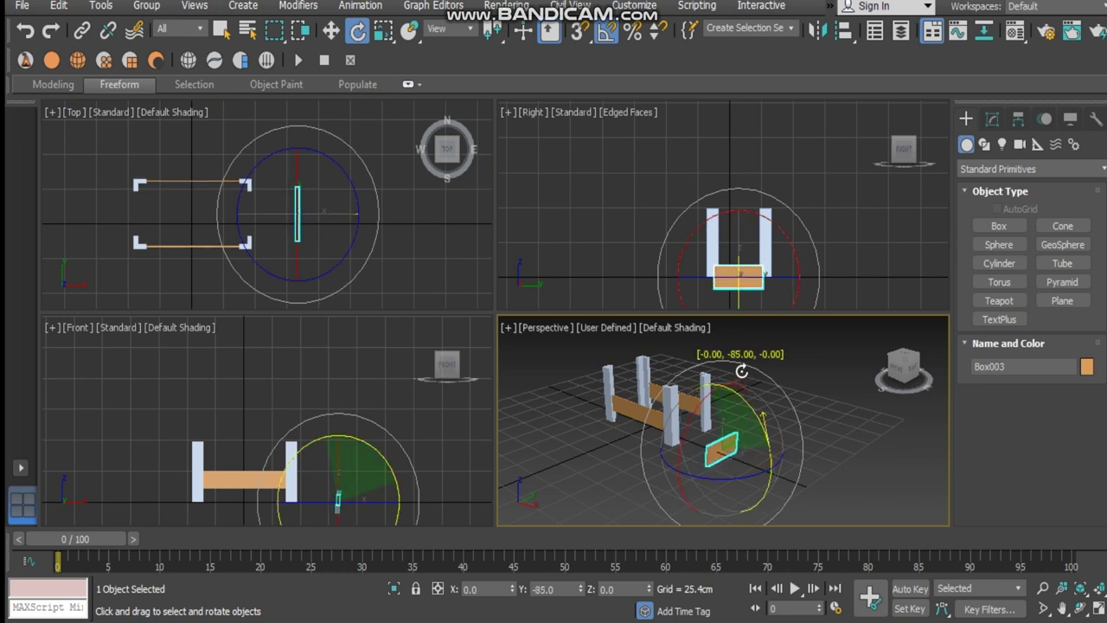
{"action": "left_click_drag", "start_coordinate": [693, 403], "coordinate": [684, 482]}
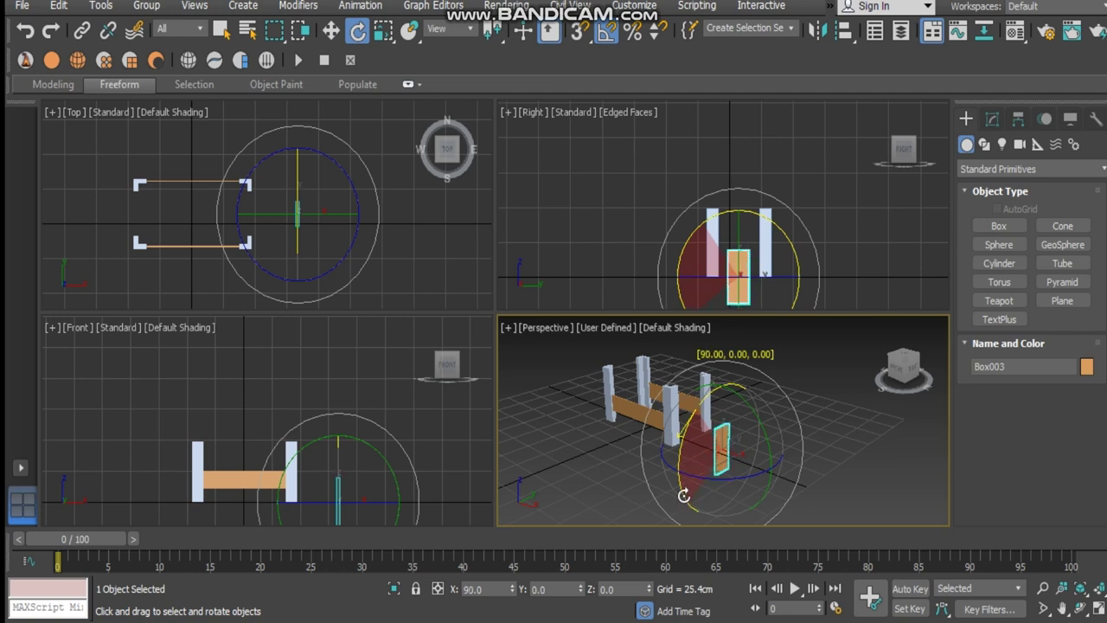
- Move the upright box in and up so it stands between the right pair of legs
{"action": "key", "text": "w"}
{"action": "left_click_drag", "start_coordinate": [761, 468], "coordinate": [695, 358]}
{"action": "key", "text": "e"}
- Scale the end panel down along Z to shorten its height
{"action": "scroll", "coordinate": [699, 441], "scroll_direction": "up", "scroll_amount": 5}
{"action": "scroll", "coordinate": [699, 440], "scroll_direction": "up", "scroll_amount": 8}
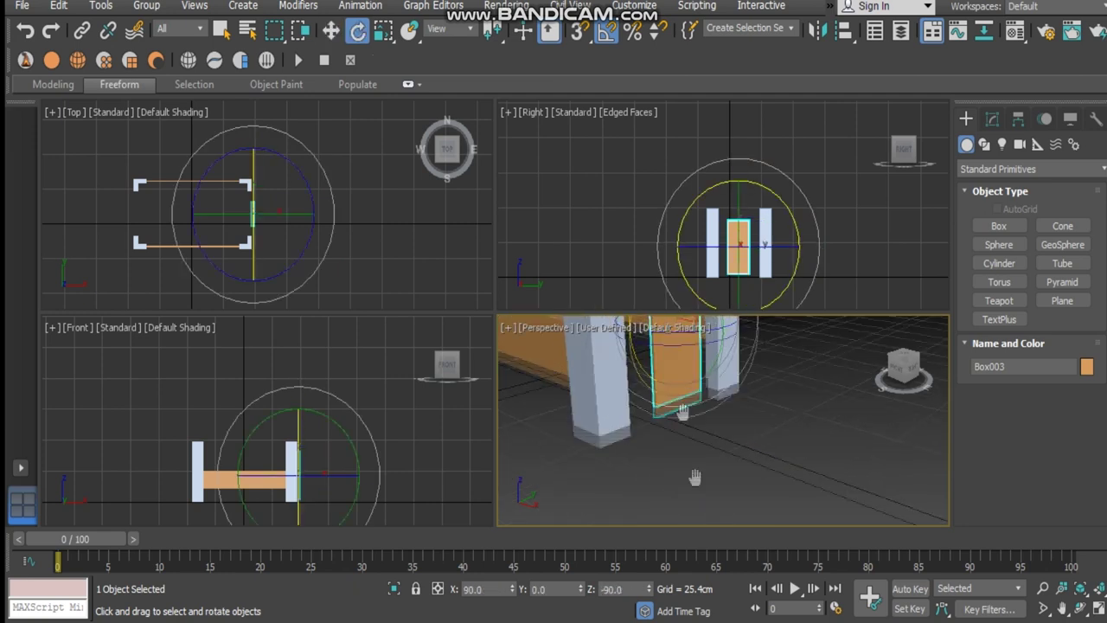
{"action": "key", "text": "r"}
{"action": "left_click_drag", "start_coordinate": [695, 394], "coordinate": [693, 431]}
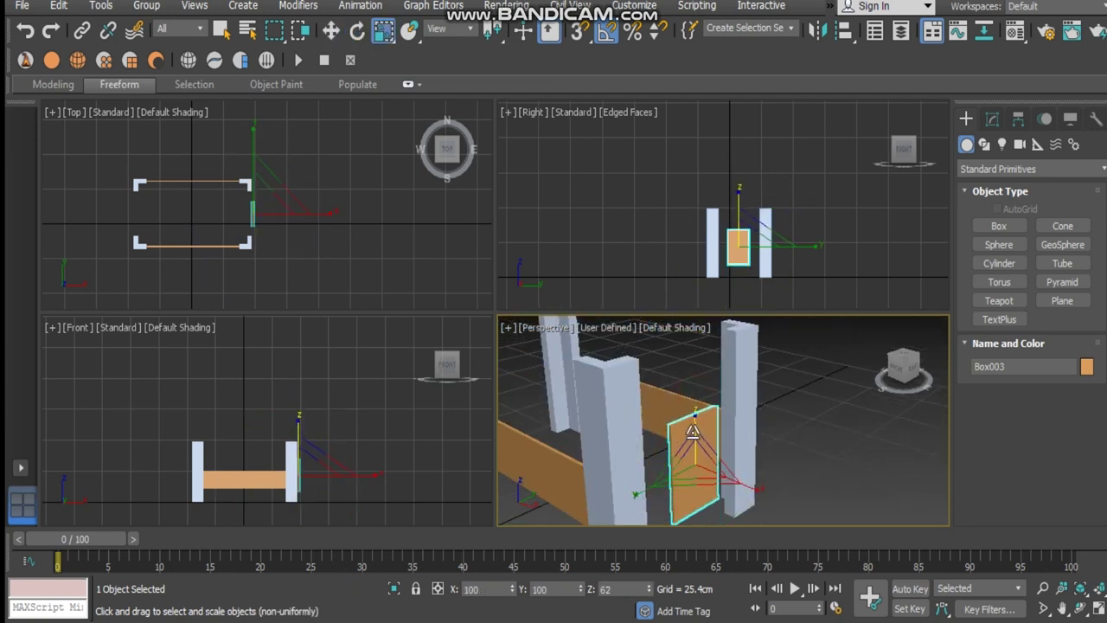
{"action": "key", "text": "w"}
- Stretch the end panel along Y in the Top view to span the gap between the right pair of legs
{"action": "right_click", "coordinate": [272, 231]}
{"action": "scroll", "coordinate": [301, 235], "scroll_direction": "up", "scroll_amount": 7}
{"action": "key", "text": "e"}
{"action": "key", "text": "w"}
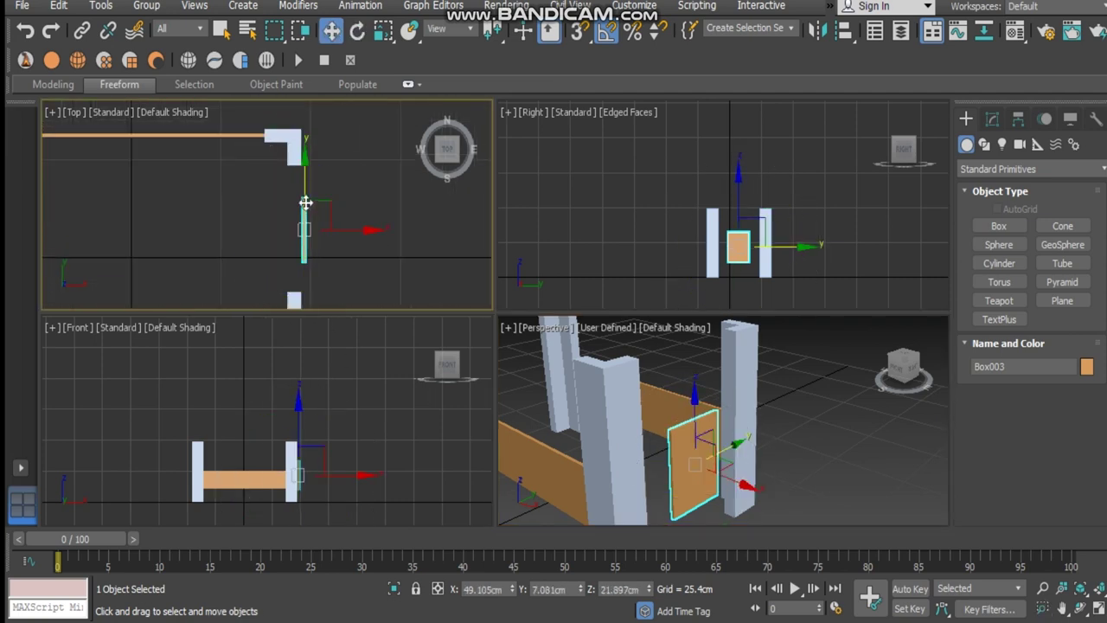
{"action": "key", "text": "e"}
{"action": "key", "text": "r"}
{"action": "left_click_drag", "start_coordinate": [305, 174], "coordinate": [301, 107]}
- Shift the end panel slightly inward along X to line up with the right legs, and clear the selection
{"action": "key", "text": "w"}
{"action": "left_click_drag", "start_coordinate": [365, 230], "coordinate": [357, 230]}
{"action": "key", "text": "e"}
{"action": "key", "text": "w"}
{"action": "left_click", "coordinate": [228, 246]}
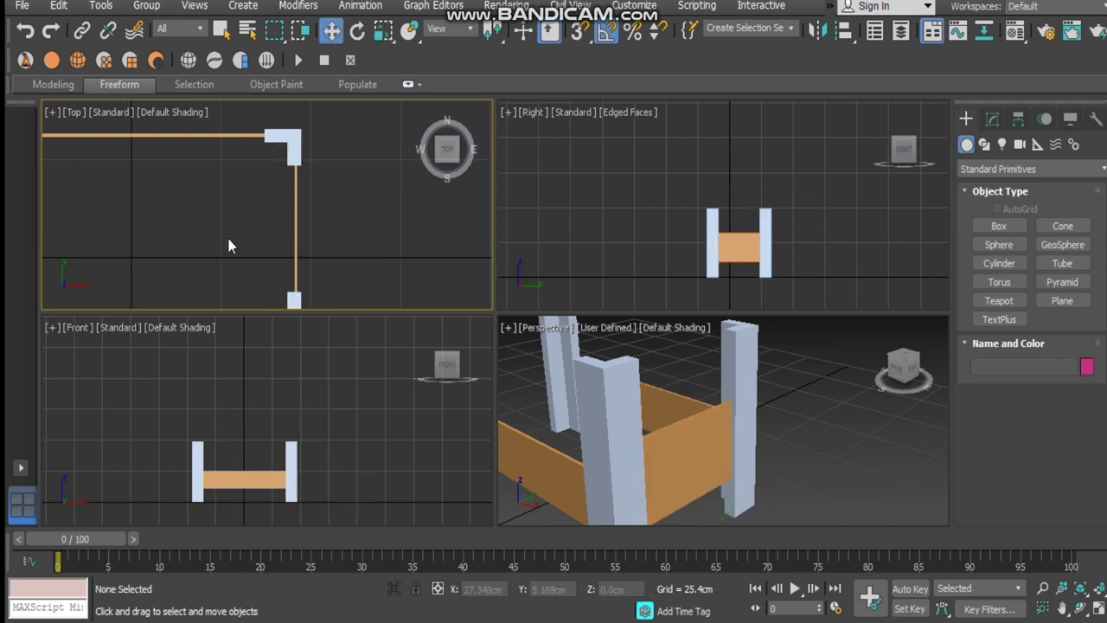
- Clone the right end panel along X in the Top view to fit between the left pair of legs
{"action": "middle_click_drag", "start_coordinate": [310, 215], "coordinate": [374, 210]}
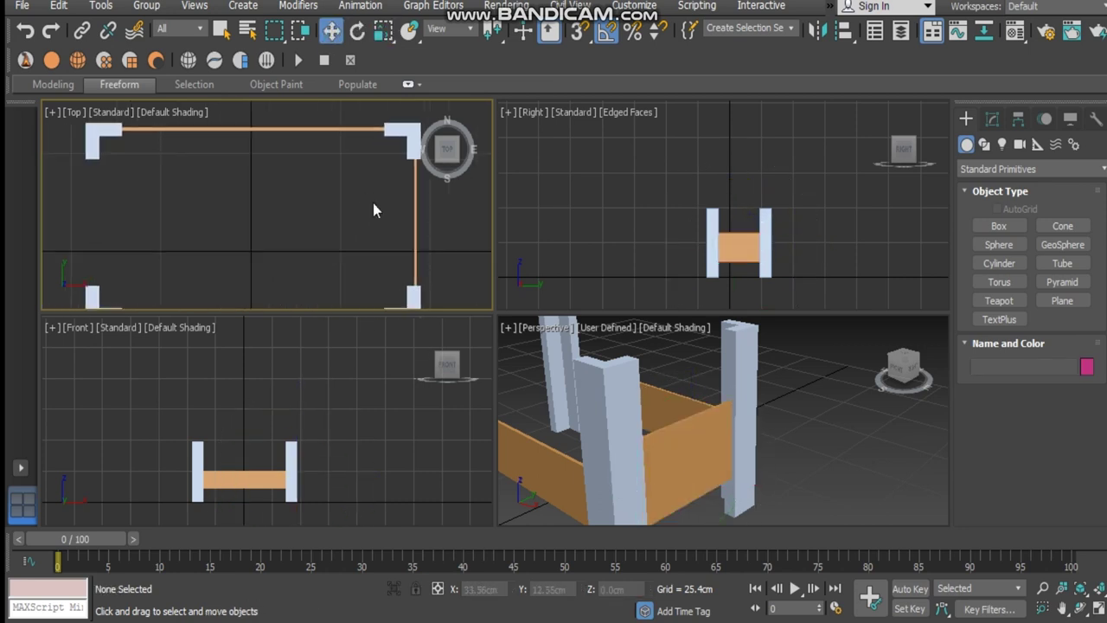
{"action": "left_click", "coordinate": [416, 215]}
{"action": "left_click_drag", "start_coordinate": [470, 223], "coordinate": [149, 246]}
{"action": "left_click", "coordinate": [582, 389]}
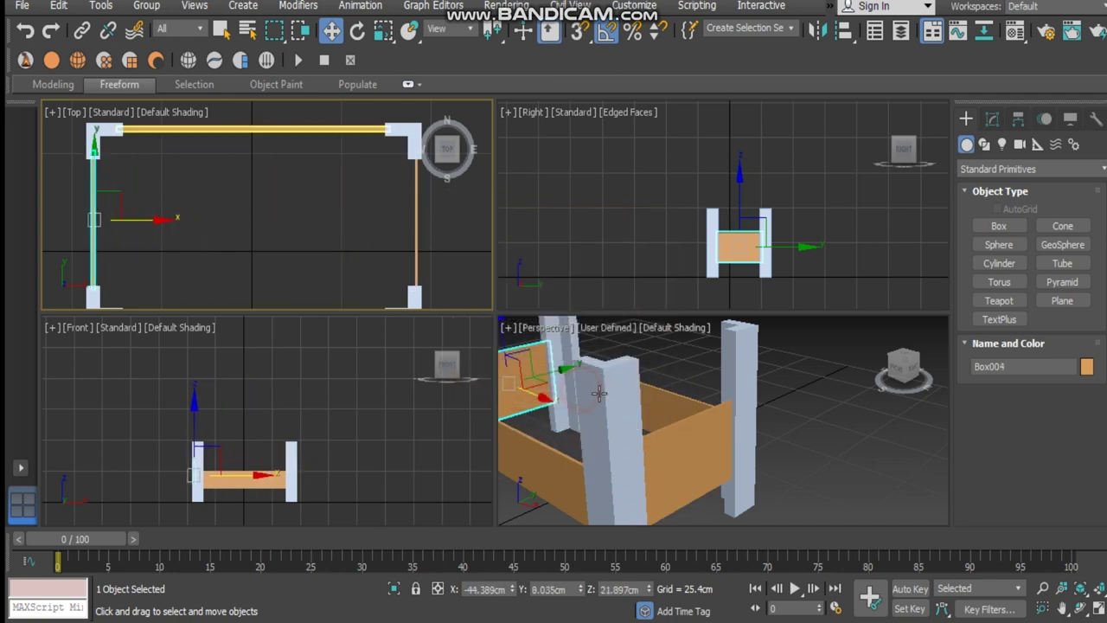
- Select the front and back panels, scale them down along Z to make them narrower, and clear the selection
{"action": "middle_click_drag", "start_coordinate": [727, 407], "coordinate": [762, 411], "text": "alt"}
{"action": "middle_click_drag", "start_coordinate": [597, 404], "coordinate": [638, 414], "text": "alt"}
{"action": "left_click", "coordinate": [638, 413]}
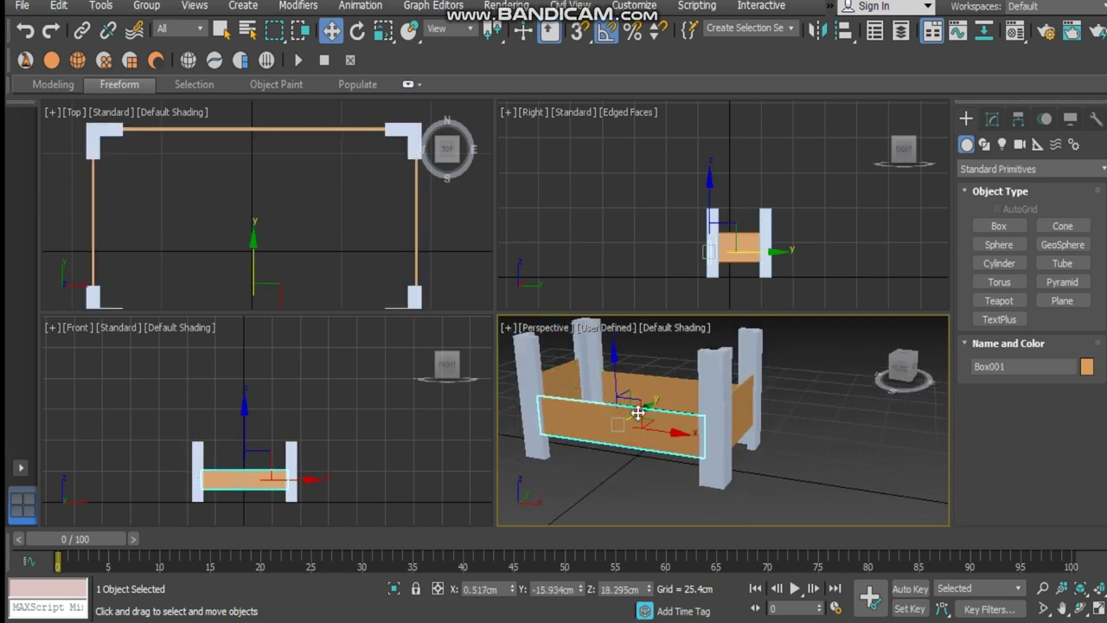
{"action": "left_click", "coordinate": [661, 381], "text": "ctrl"}
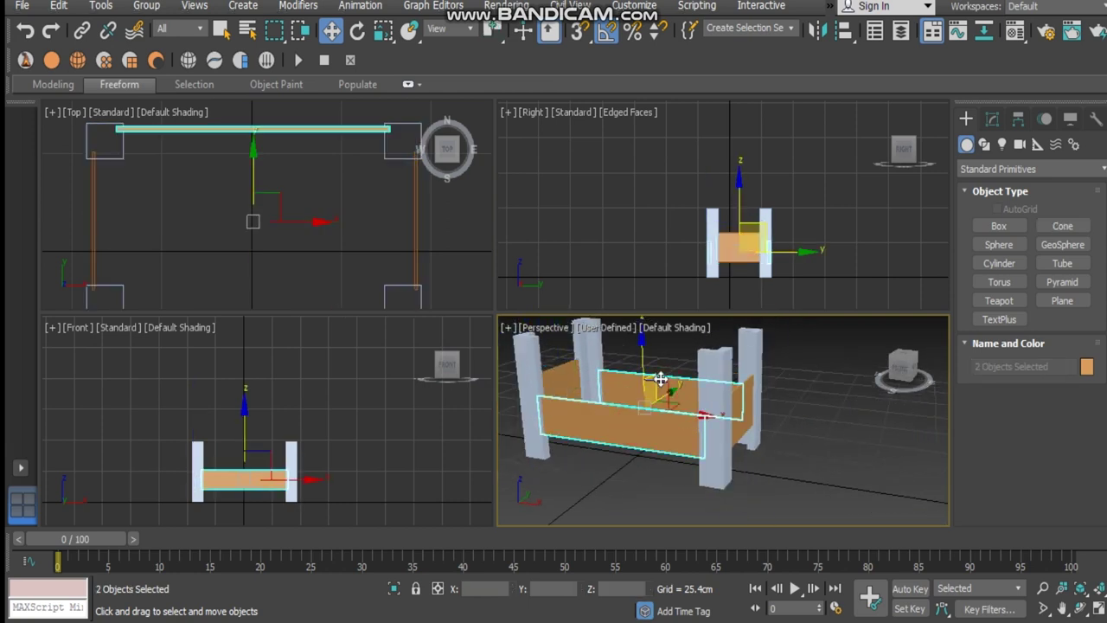
{"action": "key", "text": "r"}
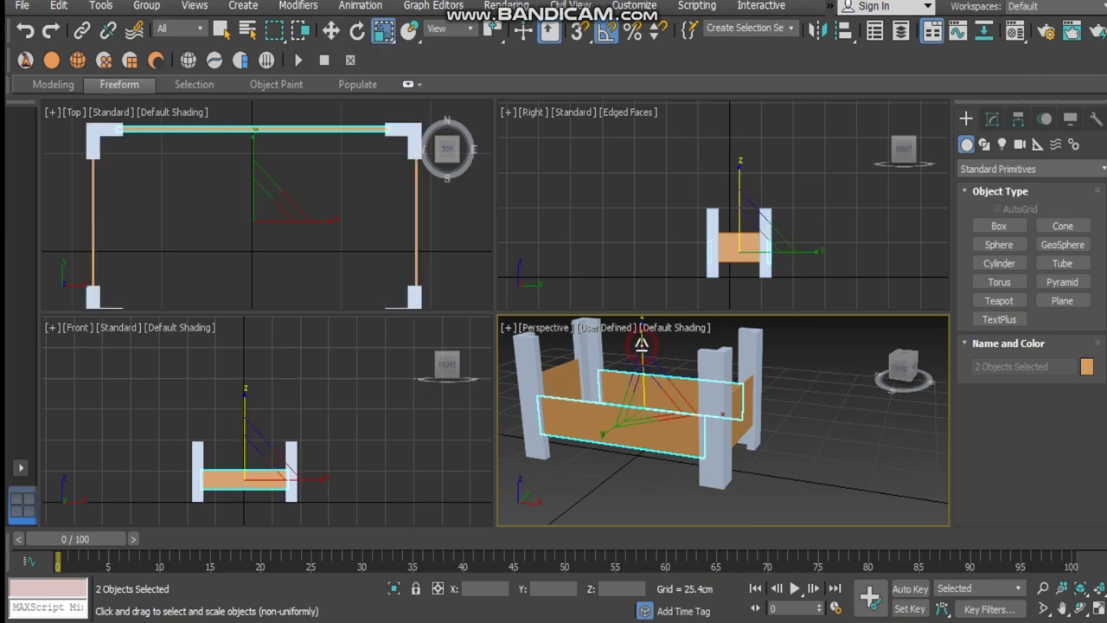
{"action": "left_click_drag", "start_coordinate": [641, 348], "coordinate": [641, 365]}
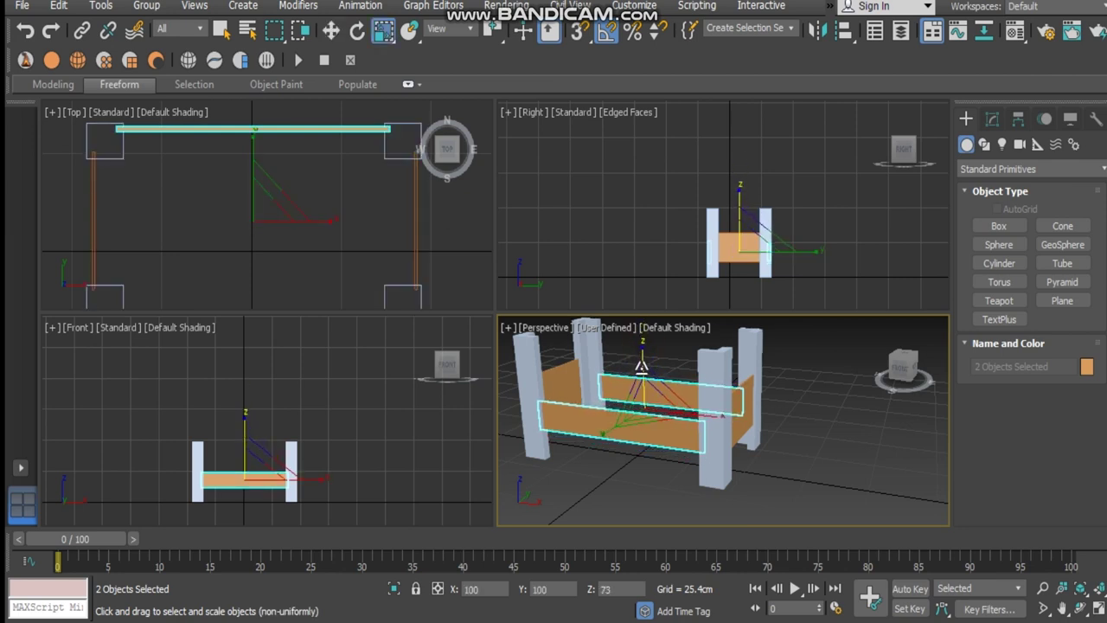
{"action": "left_click", "coordinate": [813, 411]}
{"action": "middle_click_drag", "start_coordinate": [632, 378], "coordinate": [606, 382], "text": "alt"}
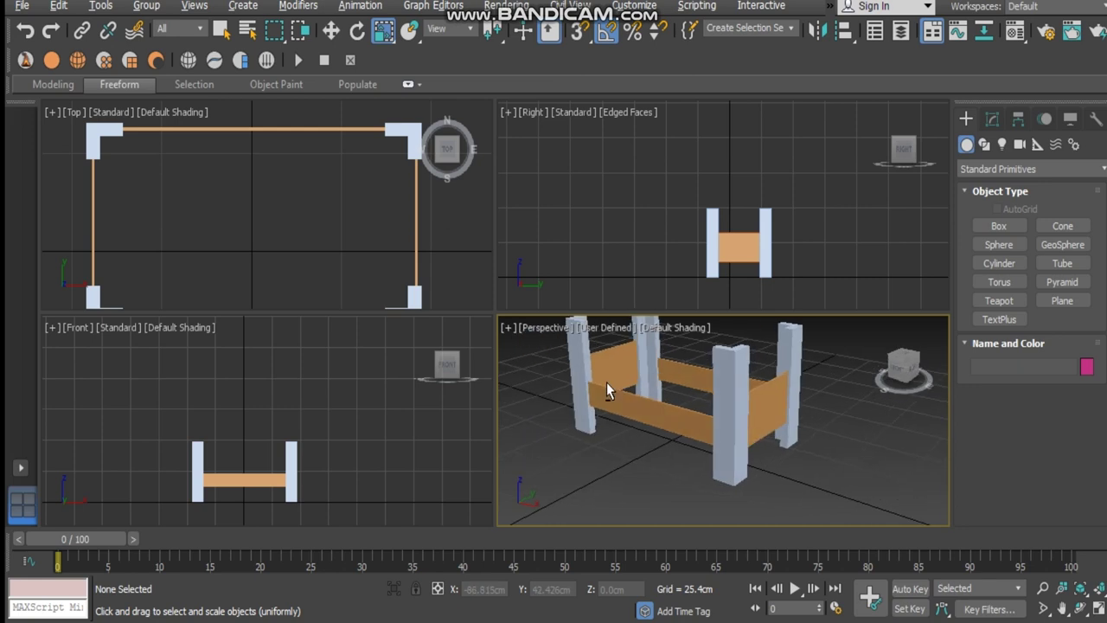
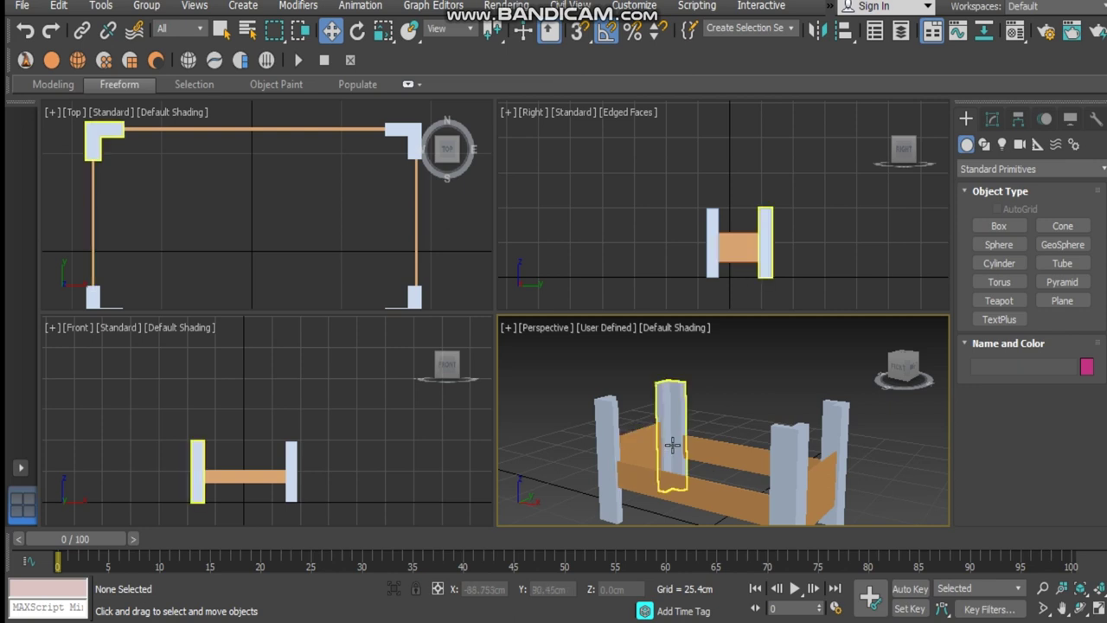
- Start a line in the Top view outside the frame, running along the front side and curving around the front-right leg
{"action": "left_click", "coordinate": [273, 200]}
{"action": "scroll", "coordinate": [270, 180], "scroll_direction": "down", "scroll_amount": 2}
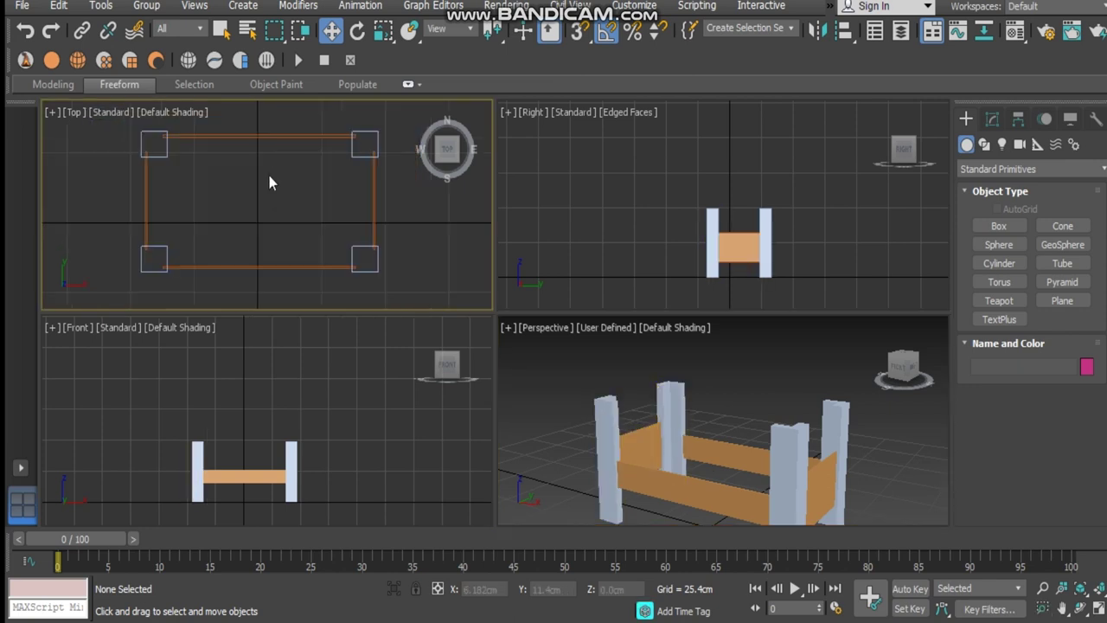
{"action": "scroll", "coordinate": [284, 164], "scroll_direction": "down", "scroll_amount": 2}
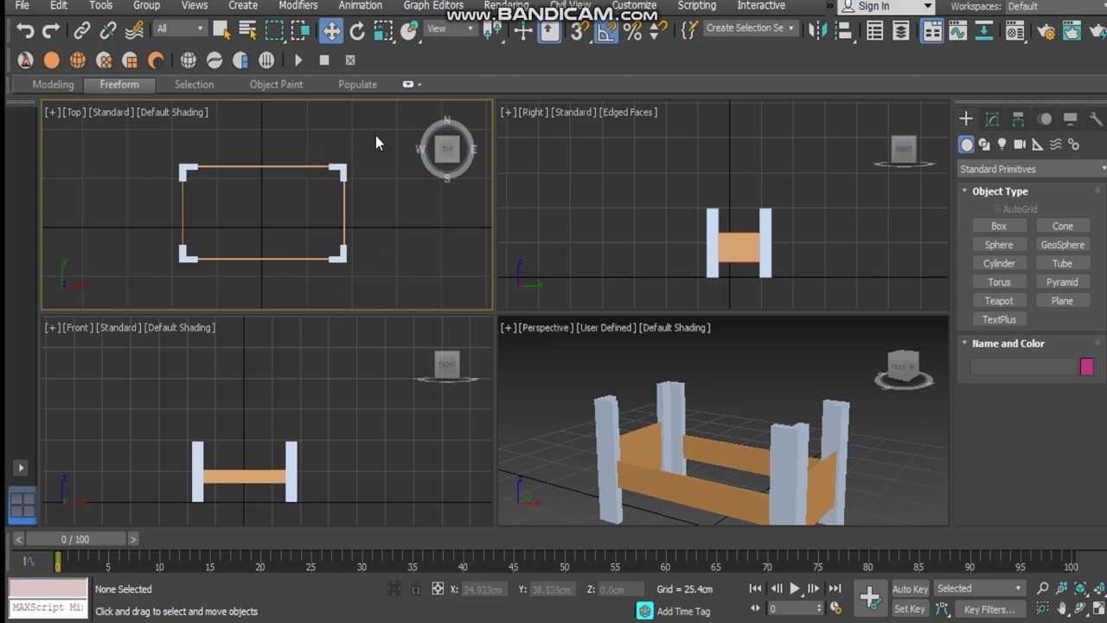
{"action": "left_click", "coordinate": [1001, 145]}
{"action": "left_click", "coordinate": [984, 145]}
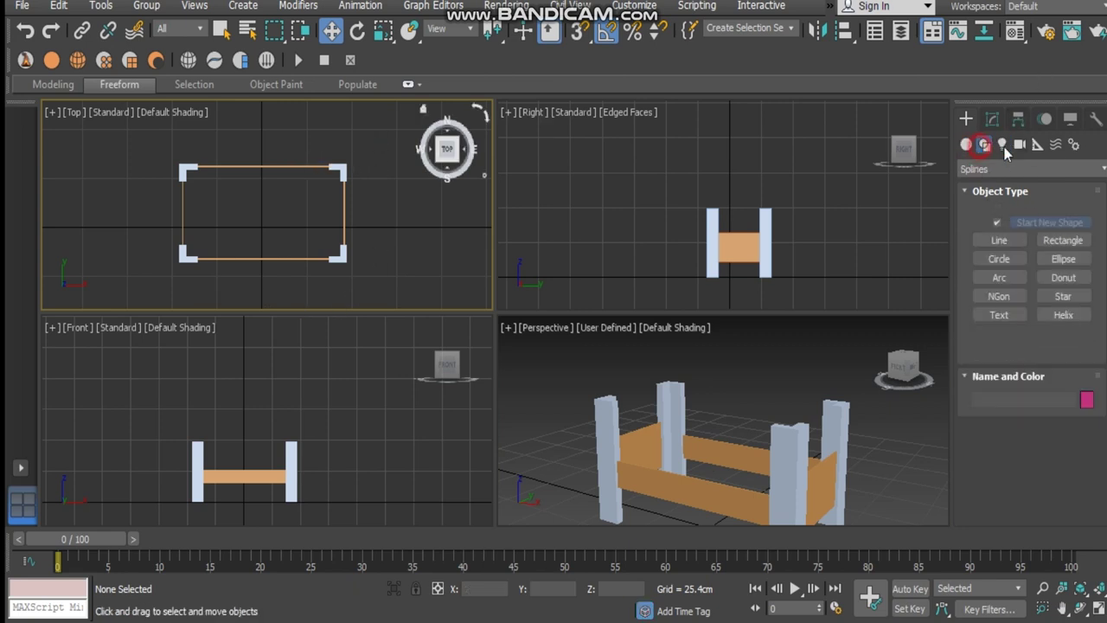
{"action": "left_click", "coordinate": [1000, 240]}
{"action": "mouse_move", "coordinate": [184, 244]}
{"action": "middle_mouse_down"}
{"action": "mouse_move", "coordinate": [184, 226]}
{"action": "mouse_move", "coordinate": [174, 240]}
{"action": "middle_mouse_up"}
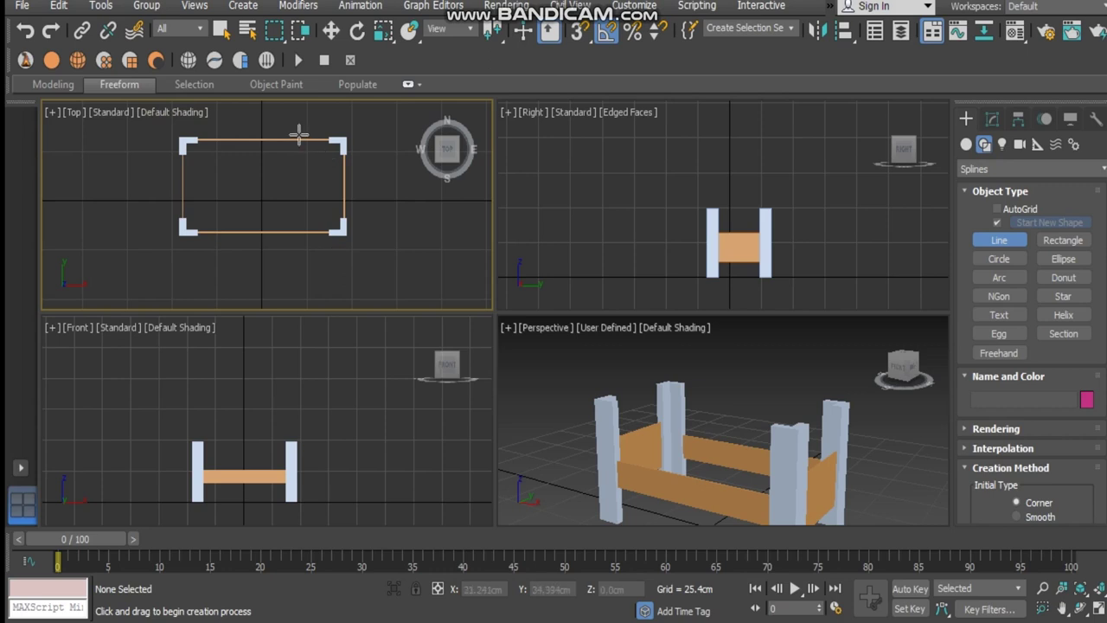
{"action": "left_click", "coordinate": [172, 252]}
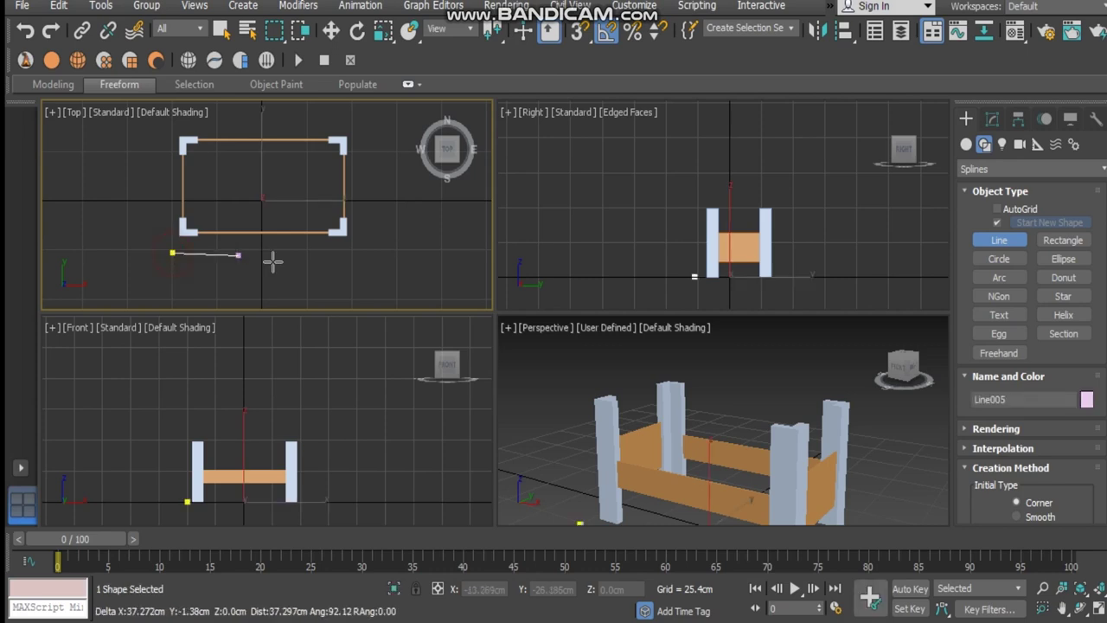
{"action": "left_click", "coordinate": [342, 253]}
{"action": "scroll", "coordinate": [355, 243], "scroll_direction": "up", "scroll_amount": 7}
{"action": "left_click_drag", "start_coordinate": [382, 184], "coordinate": [383, 100]}
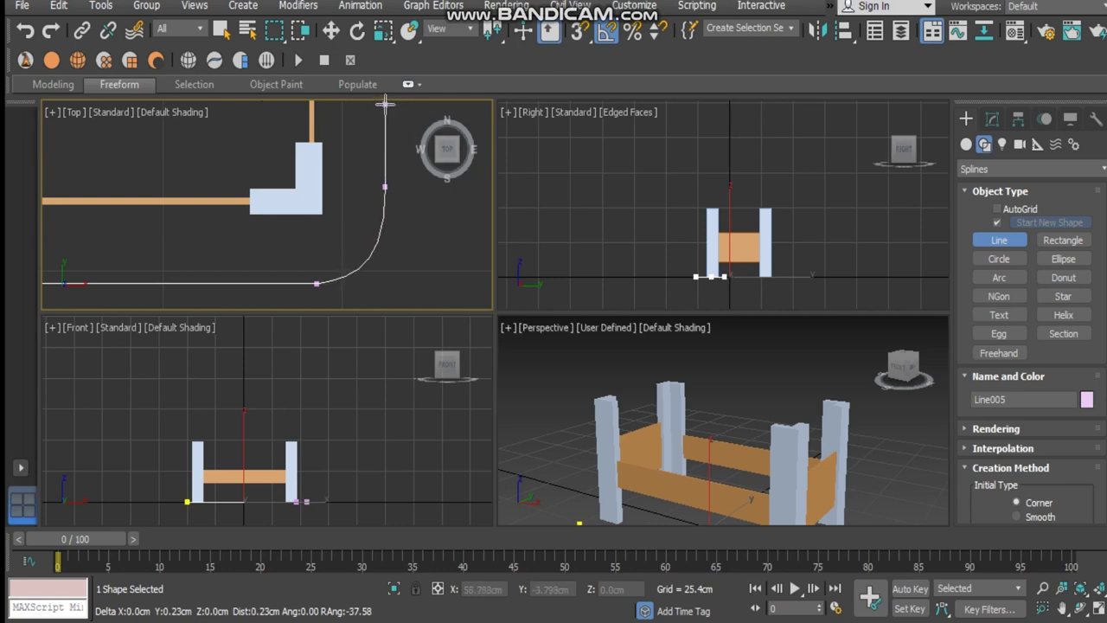
- Continue the line up the right side, curve it around the back-right leg, and run it along the back side
{"action": "middle_click_drag", "start_coordinate": [385, 143], "coordinate": [383, 236]}
{"action": "scroll", "coordinate": [381, 227], "scroll_direction": "down", "scroll_amount": 4}
{"action": "middle_click_drag", "start_coordinate": [369, 154], "coordinate": [378, 259]}
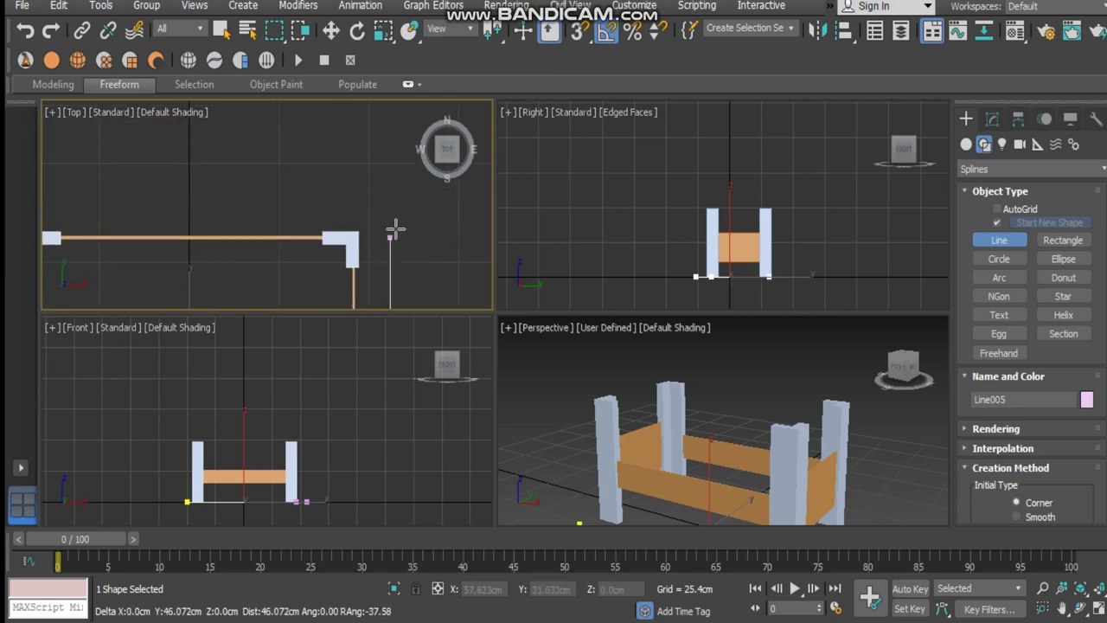
{"action": "left_click", "coordinate": [392, 224]}
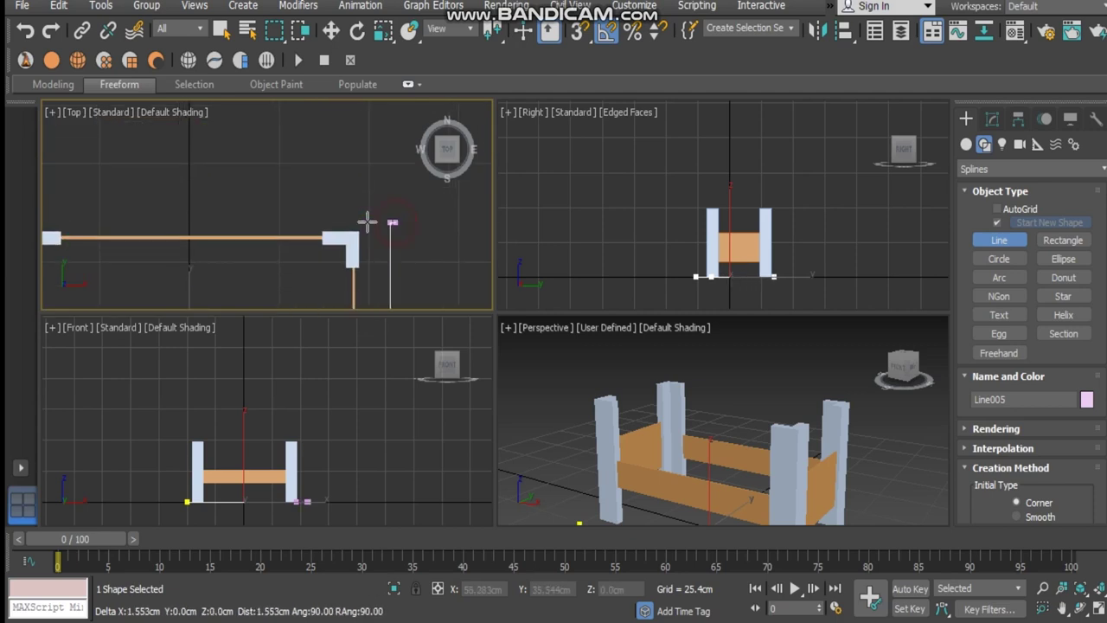
{"action": "left_click", "coordinate": [341, 207]}
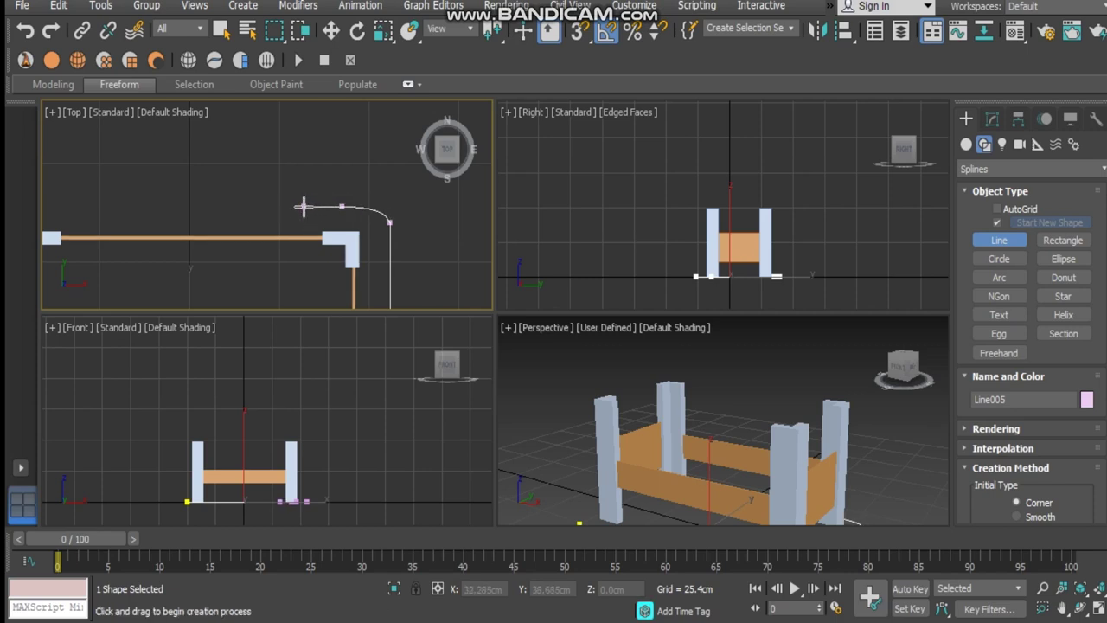
{"action": "middle_click_drag", "start_coordinate": [304, 206], "coordinate": [462, 206]}
{"action": "left_click", "coordinate": [198, 204]}
- Curve the line around the back-left leg, run it down the left side, and close it with a rounded front-left corner
{"action": "left_click", "coordinate": [164, 249]}
{"action": "scroll", "coordinate": [166, 249], "scroll_direction": "down", "scroll_amount": 4}
{"action": "middle_click_drag", "start_coordinate": [166, 249], "coordinate": [175, 132]}
{"action": "left_click", "coordinate": [177, 220]}
{"action": "scroll", "coordinate": [175, 220], "scroll_direction": "up", "scroll_amount": 8}
{"action": "left_click_drag", "start_coordinate": [223, 296], "coordinate": [262, 294]}
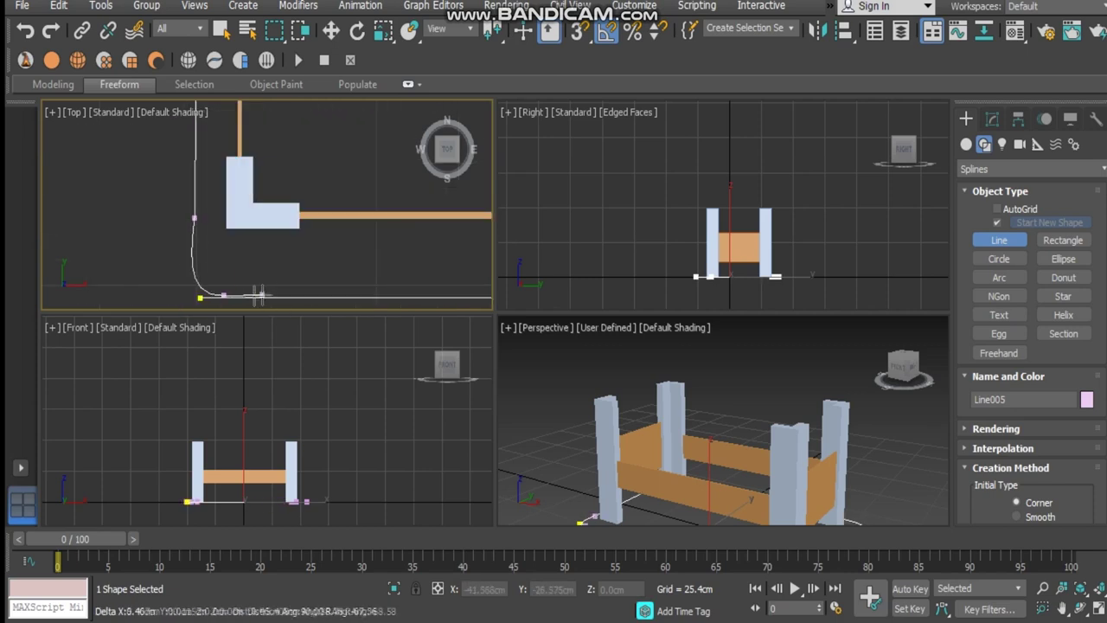
{"action": "left_click", "coordinate": [270, 294]}
{"action": "right_click", "coordinate": [264, 295]}
- Edit the outline's vertices in the Top view, shifting the front-left start vertex along X and adjusting the corner curves
{"action": "scroll", "coordinate": [208, 295], "scroll_direction": "up", "scroll_amount": 5}
{"action": "key", "text": "w"}
{"action": "key", "text": "1"}
{"action": "left_click_drag", "start_coordinate": [200, 275], "coordinate": [383, 272]}
{"action": "middle_click_drag", "start_coordinate": [323, 232], "coordinate": [134, 248]}
{"action": "key", "text": "alt+w"}
{"action": "scroll", "coordinate": [482, 258], "scroll_direction": "down", "scroll_amount": 6}
{"action": "scroll", "coordinate": [467, 262], "scroll_direction": "up", "scroll_amount": 5}
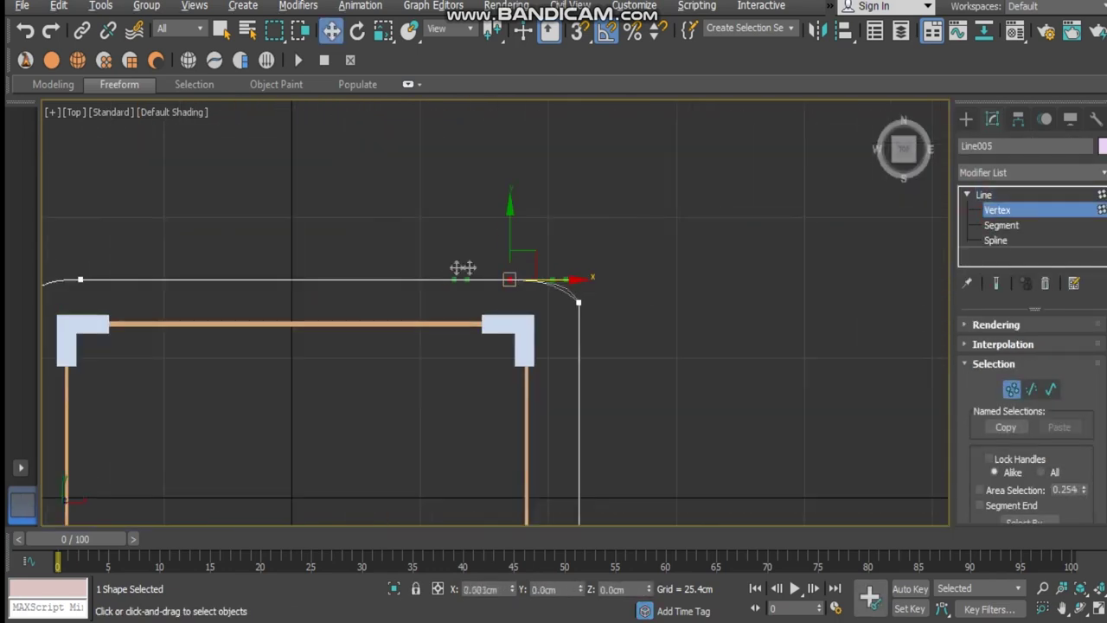
{"action": "scroll", "coordinate": [566, 277], "scroll_direction": "up", "scroll_amount": 5}
{"action": "left_click", "coordinate": [603, 368]}
{"action": "scroll", "coordinate": [601, 216], "scroll_direction": "down", "scroll_amount": 8}
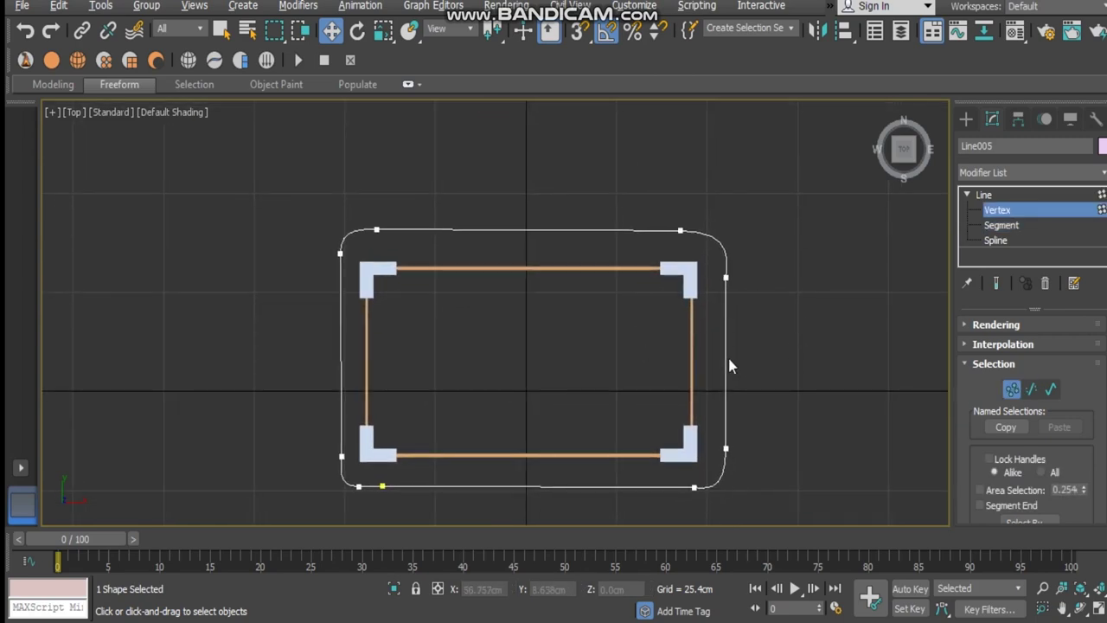
- Move the two vertices on the outline's right side slightly outward along X, then clear the vertex selection
{"action": "left_click", "coordinate": [726, 448]}
{"action": "left_click_drag", "start_coordinate": [782, 448], "coordinate": [787, 448]}
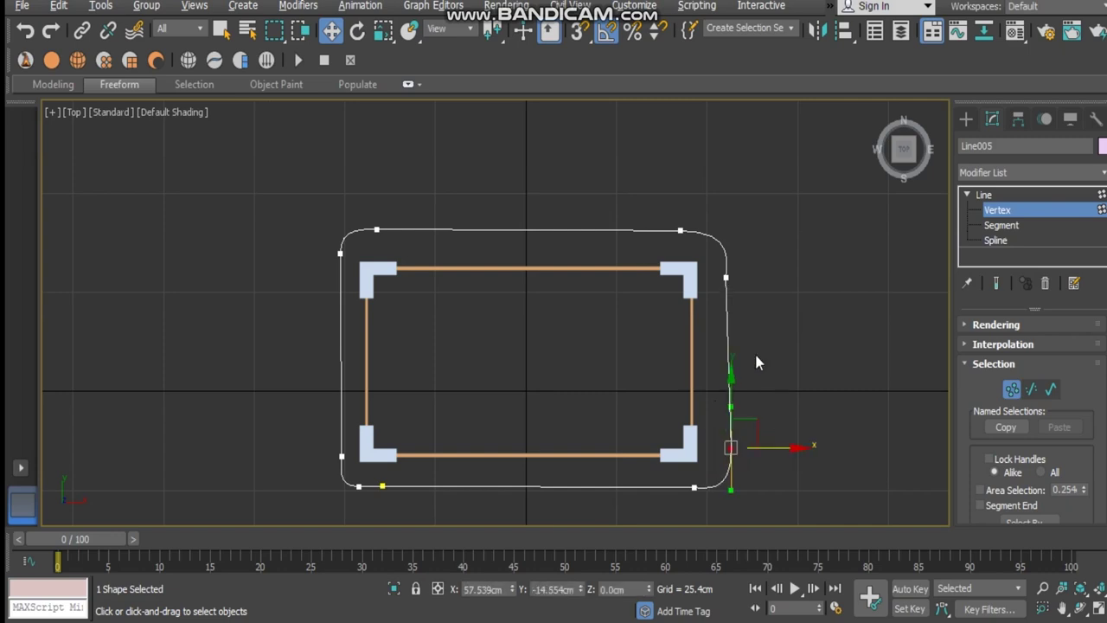
{"action": "left_click", "coordinate": [725, 277]}
{"action": "left_click_drag", "start_coordinate": [777, 276], "coordinate": [778, 277]}
{"action": "left_click", "coordinate": [797, 339]}
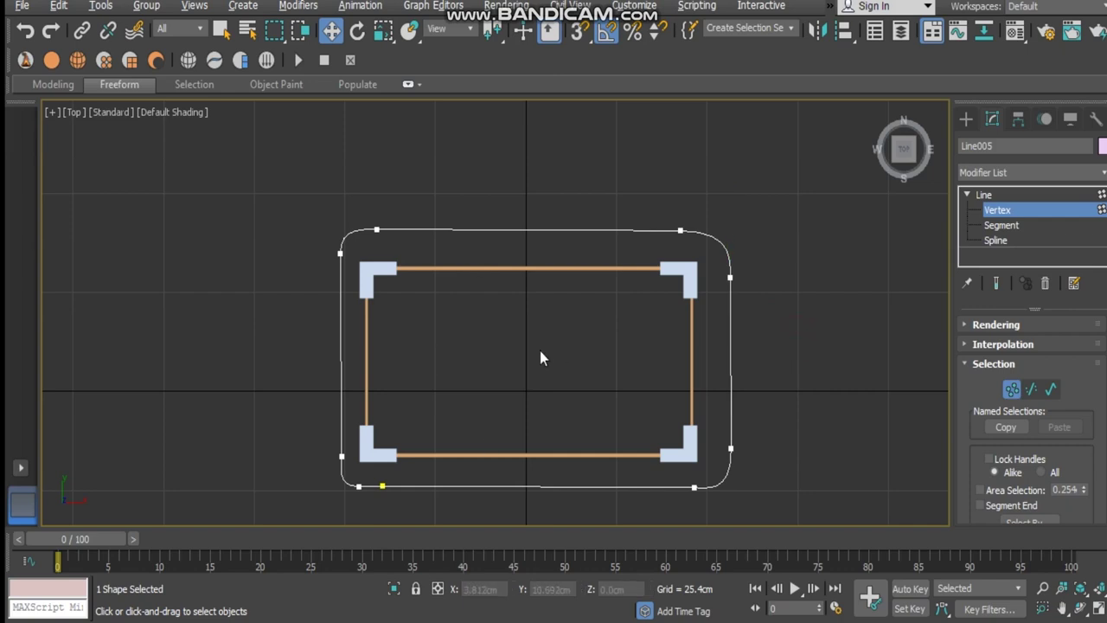
- Apply an Extrude modifier to the rounded outline and reduce its amount to 10.63 cm
{"action": "left_click", "coordinate": [996, 173]}
{"action": "type", "text": "ex"}
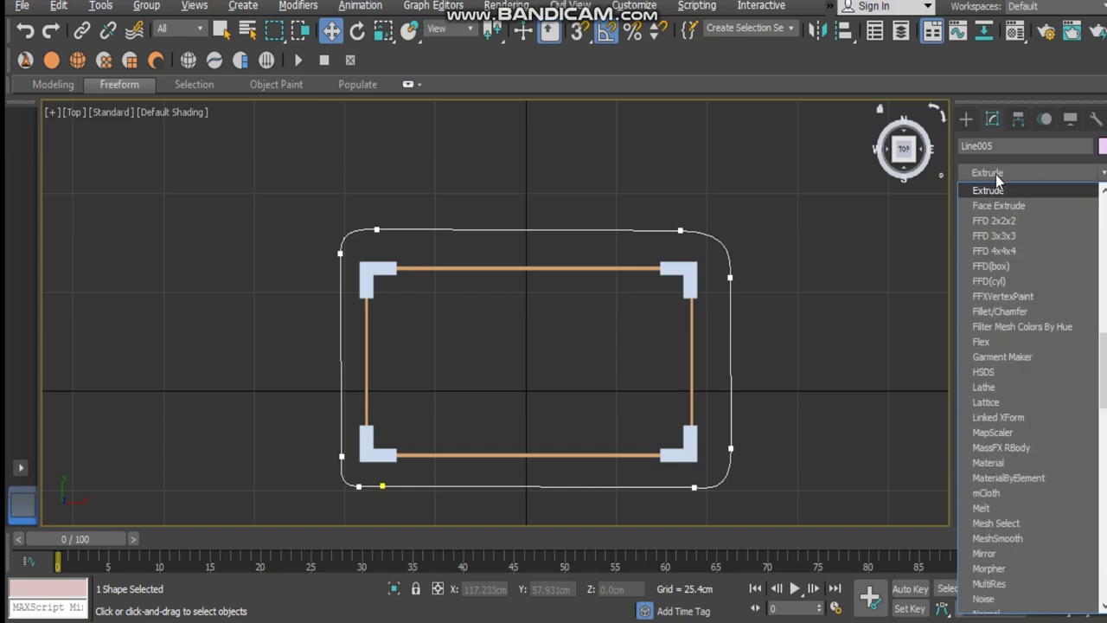
{"action": "key", "text": "Return"}
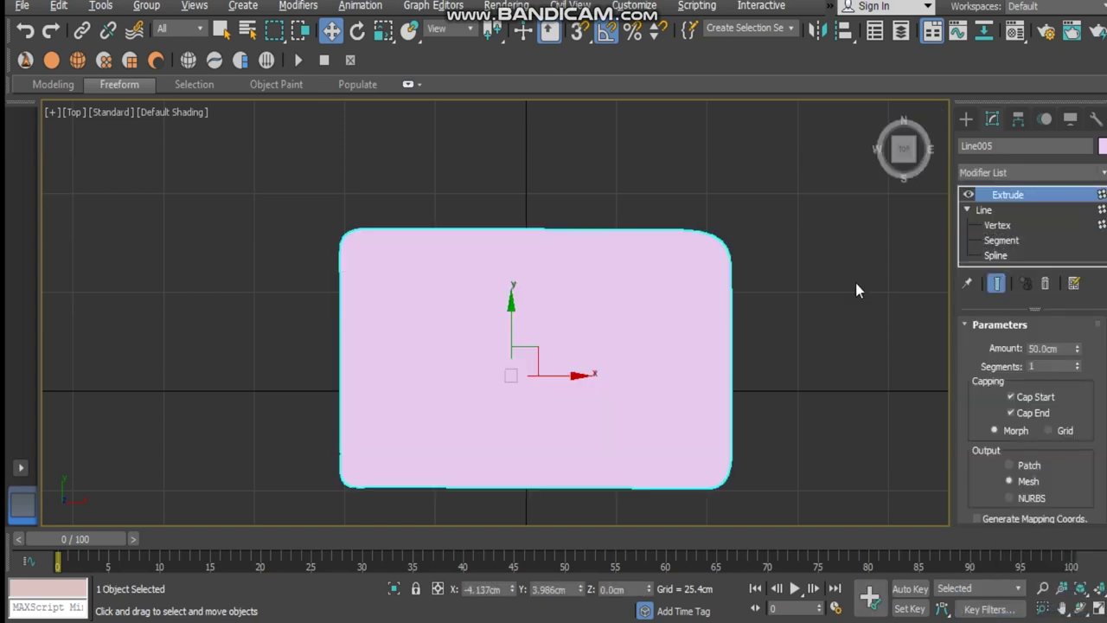
{"action": "key", "text": "alt+w"}
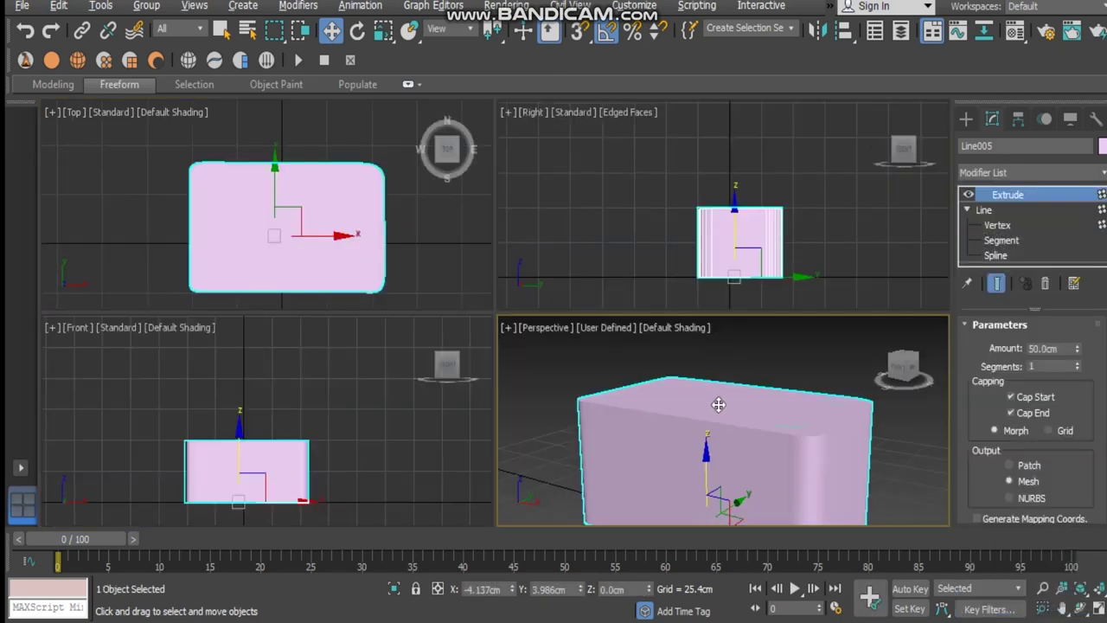
{"action": "middle_click_drag", "start_coordinate": [709, 402], "coordinate": [732, 413], "text": "alt"}
{"action": "left_click_drag", "start_coordinate": [1079, 350], "coordinate": [1078, 391]}
{"action": "mouse_move", "coordinate": [1077, 349]}
{"action": "left_mouse_down"}
{"action": "mouse_move", "coordinate": [1079, 327]}
{"action": "mouse_move", "coordinate": [1079, 339]}
{"action": "left_mouse_up"}
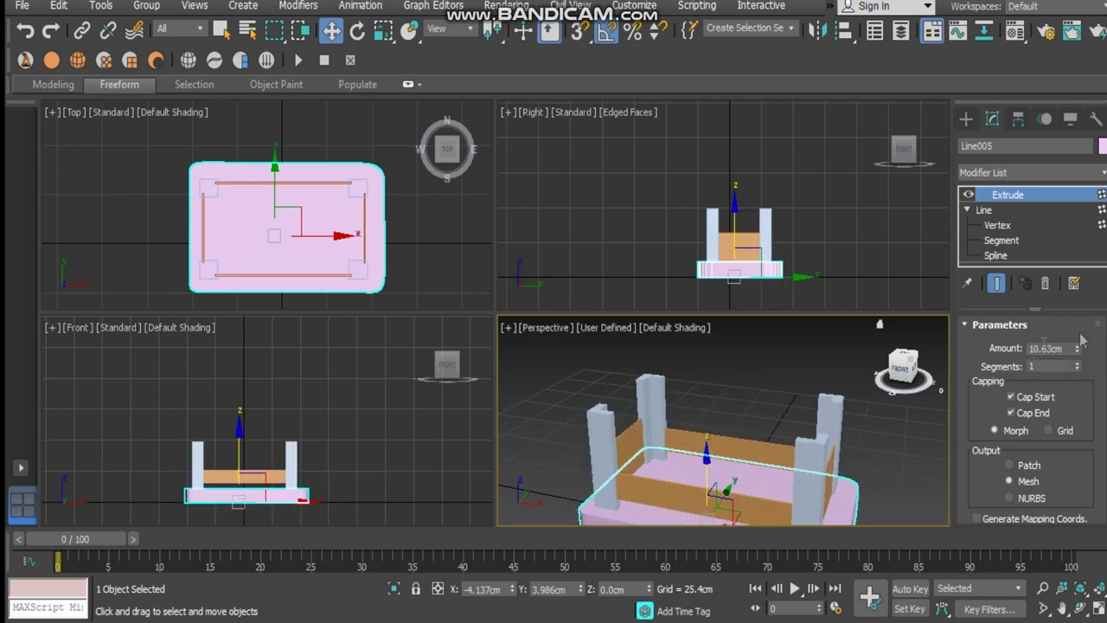
- Raise the extruded slab to the top of the legs and set its extrusion amount to 15 cm
{"action": "left_click_drag", "start_coordinate": [706, 453], "coordinate": [716, 365]}
{"action": "left_click_drag", "start_coordinate": [776, 438], "coordinate": [766, 437]}
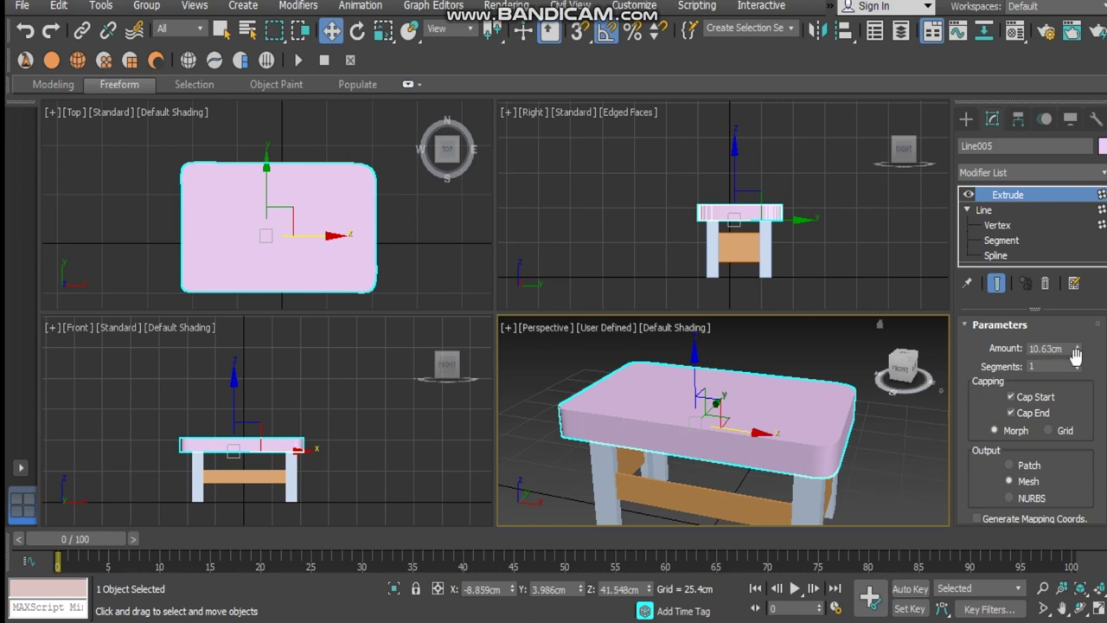
{"action": "left_click_drag", "start_coordinate": [1079, 351], "coordinate": [1079, 346]}
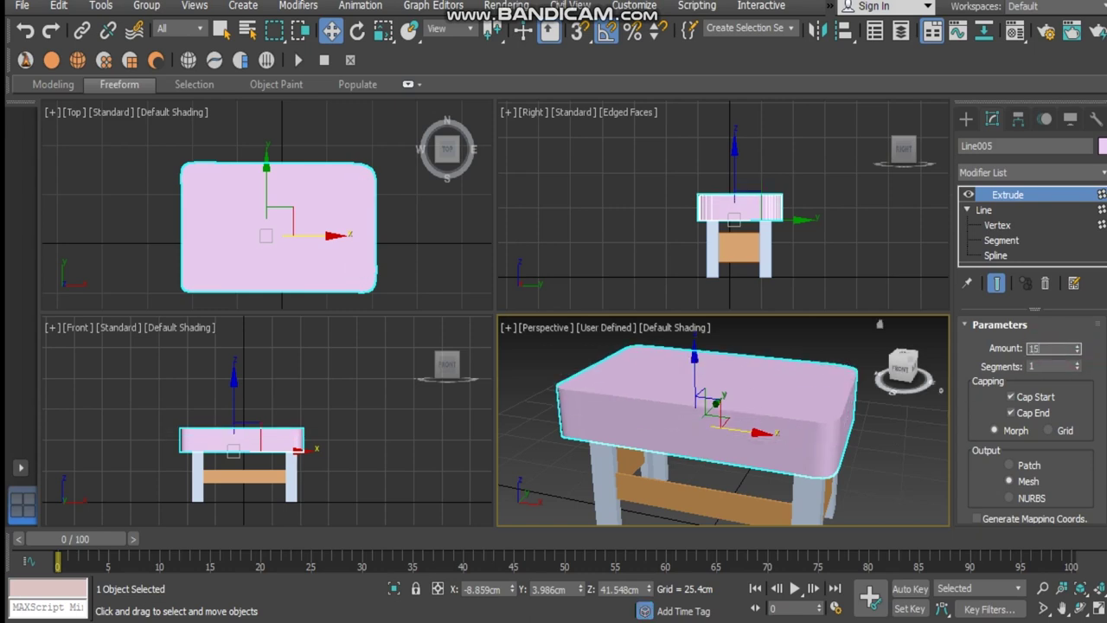
{"action": "key", "text": "Return"}
- Shift the slab slightly along X to center it over the legs, and display the Top view in wireframe
{"action": "left_click_drag", "start_coordinate": [309, 238], "coordinate": [315, 235]}
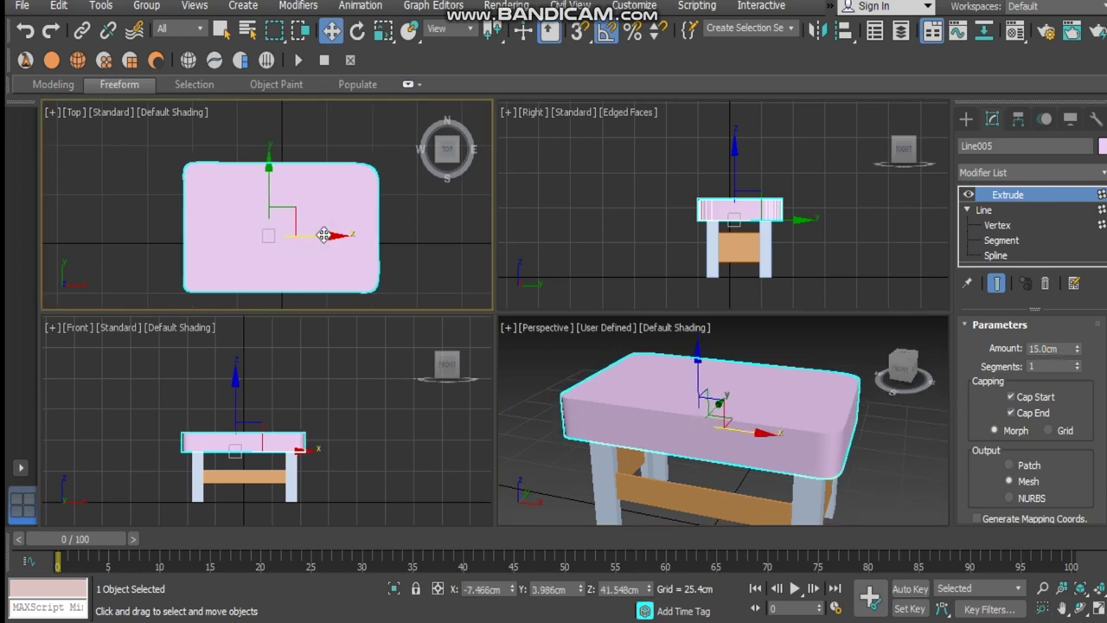
{"action": "left_click", "coordinate": [415, 228]}
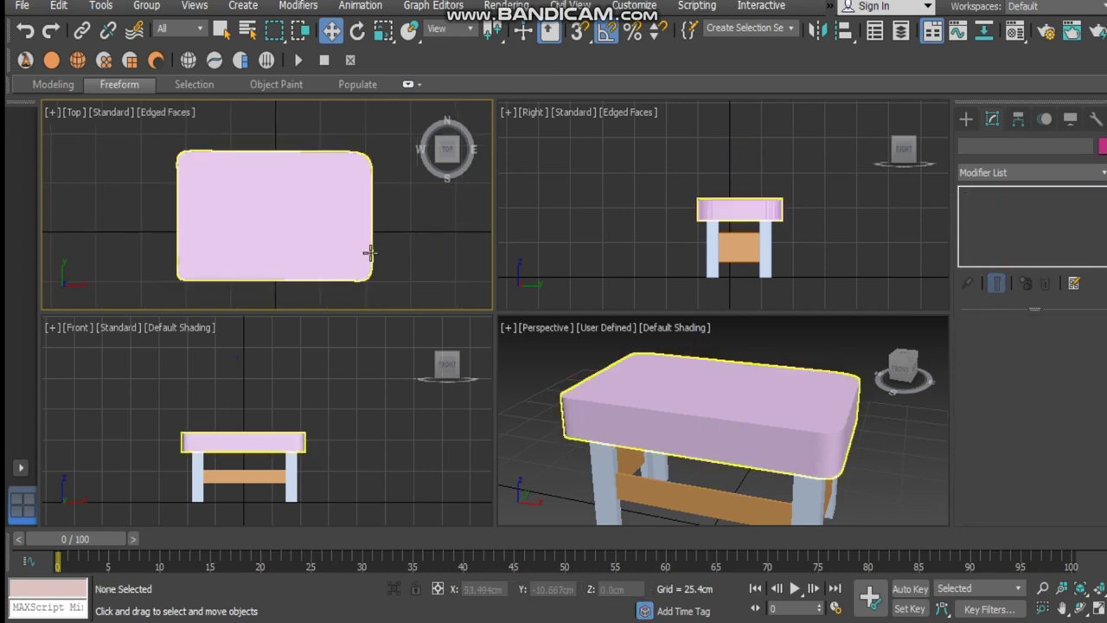
{"action": "key", "text": "F3"}
{"action": "scroll", "coordinate": [290, 203], "scroll_direction": "up", "scroll_amount": 2}
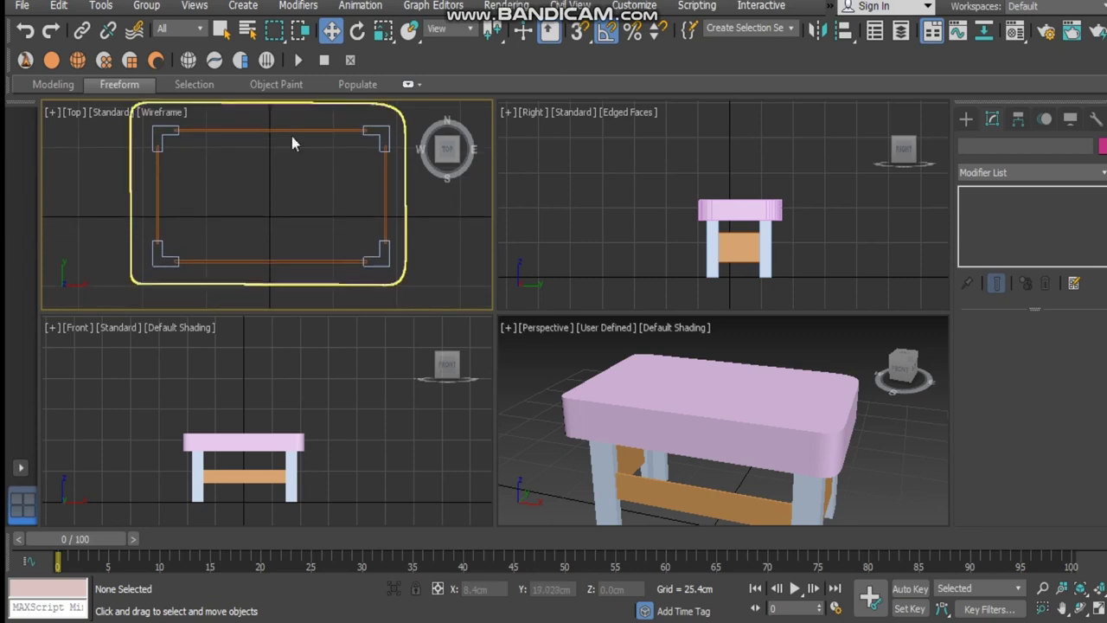
- Clone the slab along Y in the Top view as a single copy
{"action": "left_click", "coordinate": [292, 136]}
{"action": "left_click_drag", "start_coordinate": [248, 142], "coordinate": [249, 153], "text": "shift"}
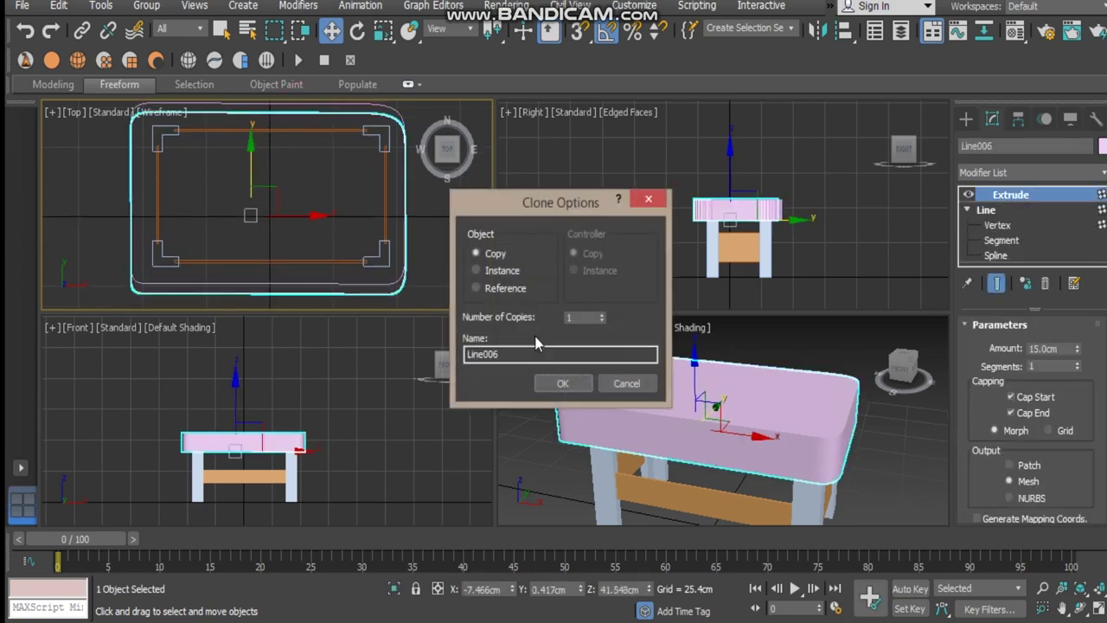
{"action": "left_click", "coordinate": [552, 383]}
{"action": "key", "text": "s"}
{"action": "key", "text": "d"}
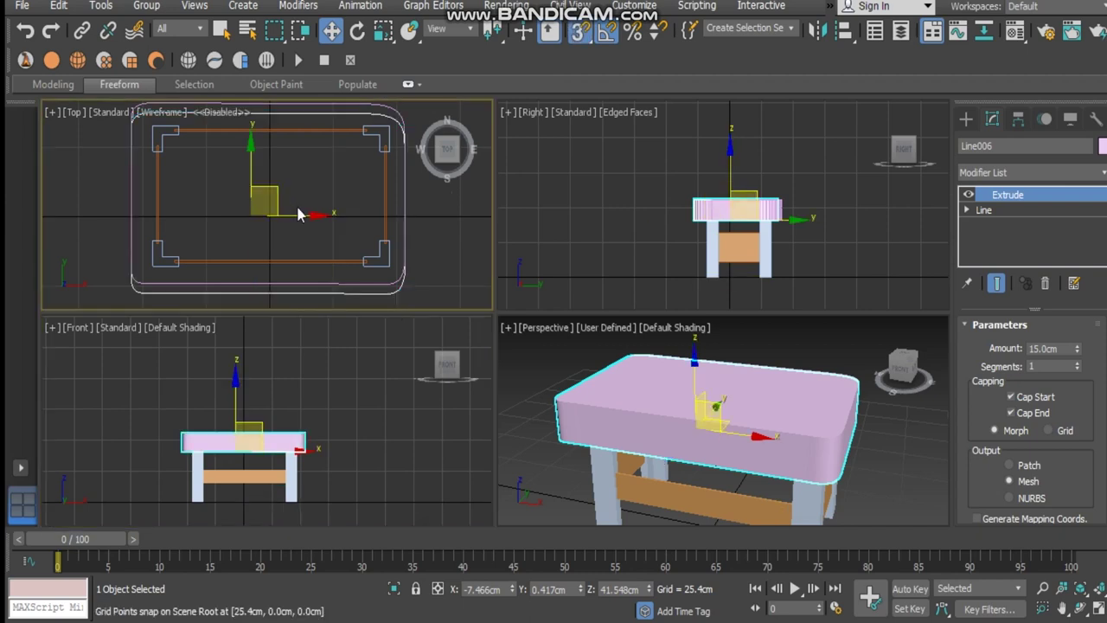
- Scale the cloned slab down and move it in the Top view so its outline fits the rectangle formed by the legs
{"action": "key", "text": "e"}
{"action": "key", "text": "r"}
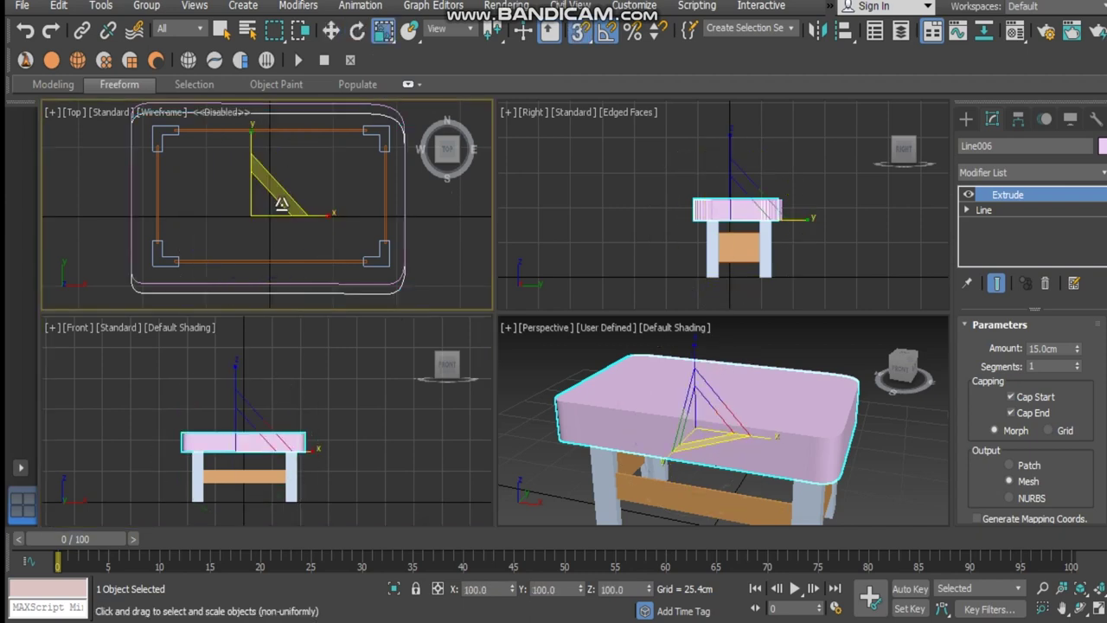
{"action": "mouse_move", "coordinate": [268, 197]}
{"action": "left_mouse_down"}
{"action": "mouse_move", "coordinate": [273, 220]}
{"action": "mouse_move", "coordinate": [308, 213]}
{"action": "mouse_move", "coordinate": [281, 180]}
{"action": "left_mouse_up"}
{"action": "key", "text": "w"}
{"action": "left_click_drag", "start_coordinate": [258, 140], "coordinate": [258, 129]}
{"action": "key", "text": "e"}
{"action": "key", "text": "r"}
{"action": "key", "text": "w"}
{"action": "key", "text": "r"}
{"action": "left_click_drag", "start_coordinate": [315, 205], "coordinate": [326, 205]}
{"action": "key", "text": "w"}
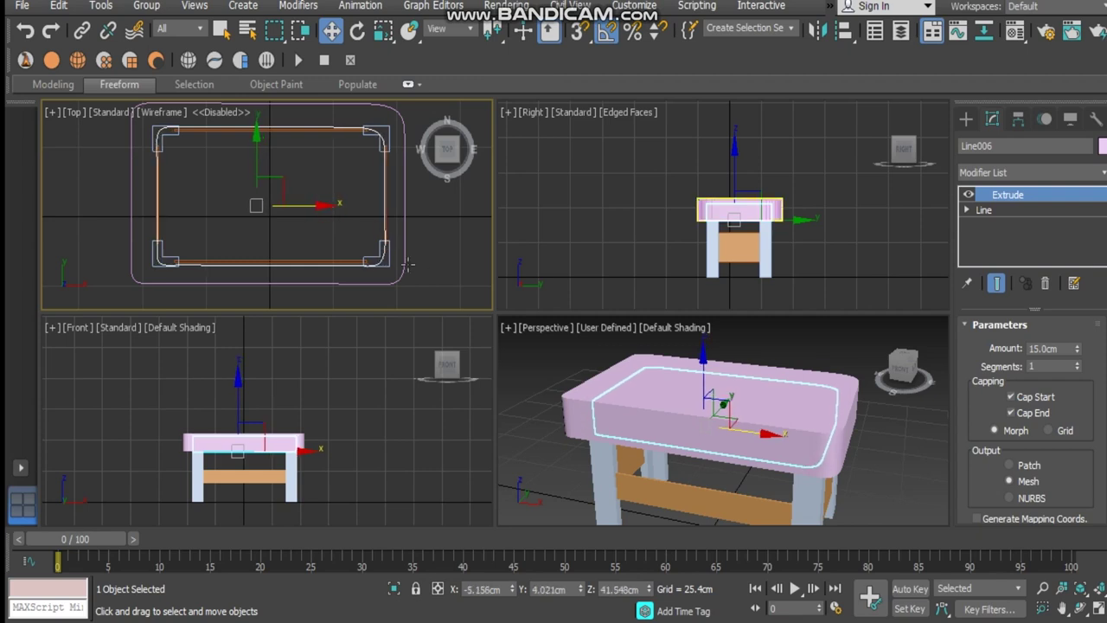
- Scale the outer slab down slightly along Y and X, recenter it around the legs, and clear the selection
{"action": "left_click", "coordinate": [407, 264]}
{"action": "key", "text": "e"}
{"action": "key", "text": "r"}
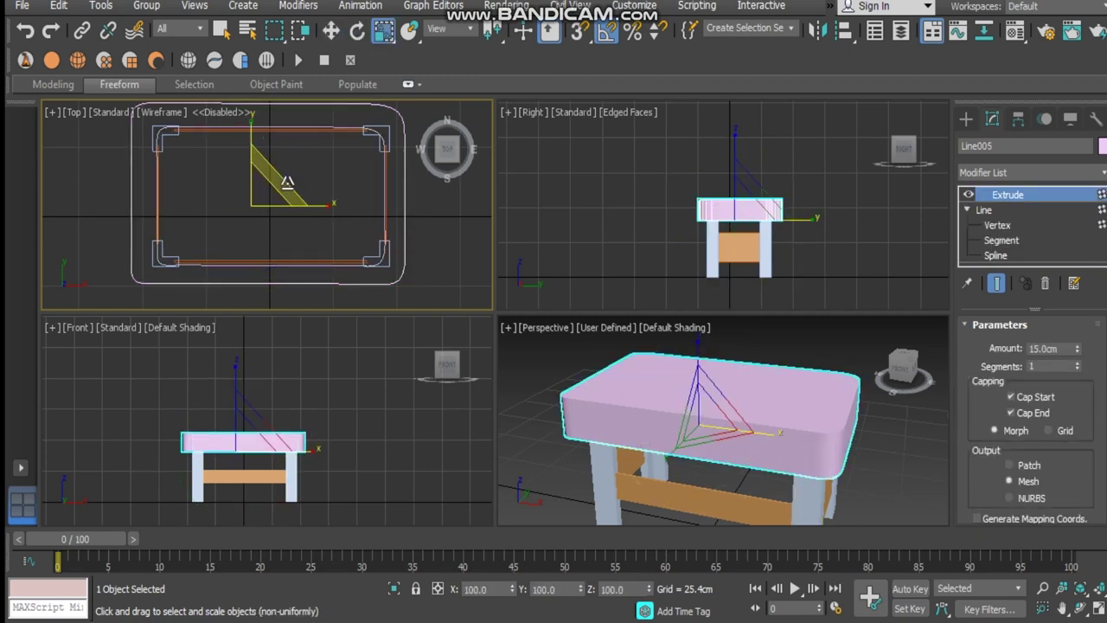
{"action": "left_click_drag", "start_coordinate": [251, 131], "coordinate": [255, 148]}
{"action": "left_click_drag", "start_coordinate": [326, 208], "coordinate": [319, 206]}
{"action": "key", "text": "w"}
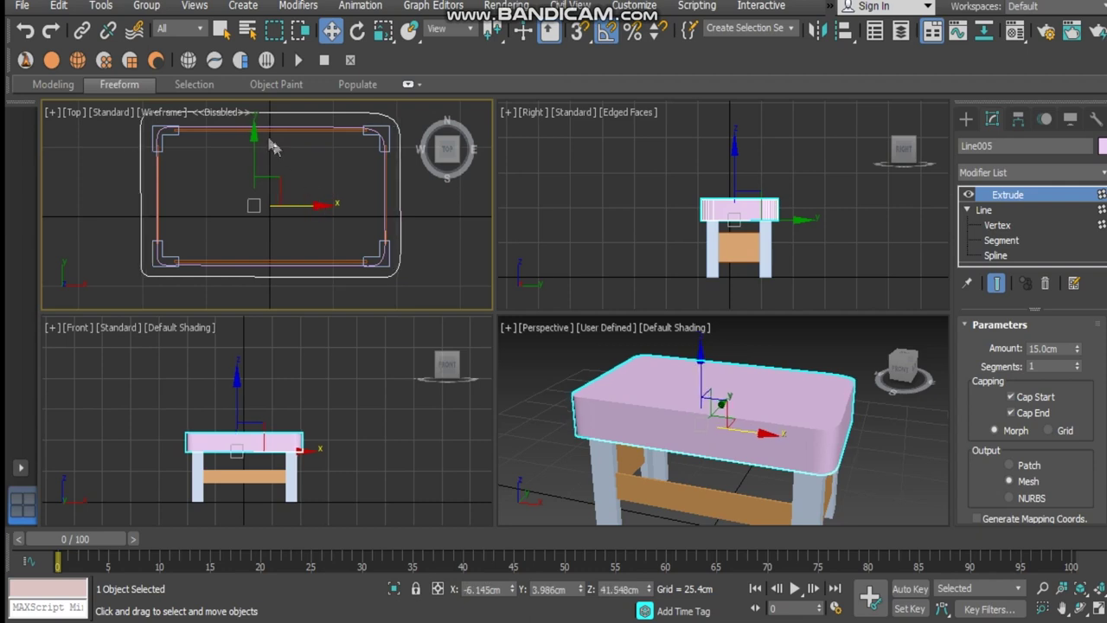
{"action": "left_click_drag", "start_coordinate": [256, 137], "coordinate": [256, 139]}
{"action": "left_click", "coordinate": [370, 243]}
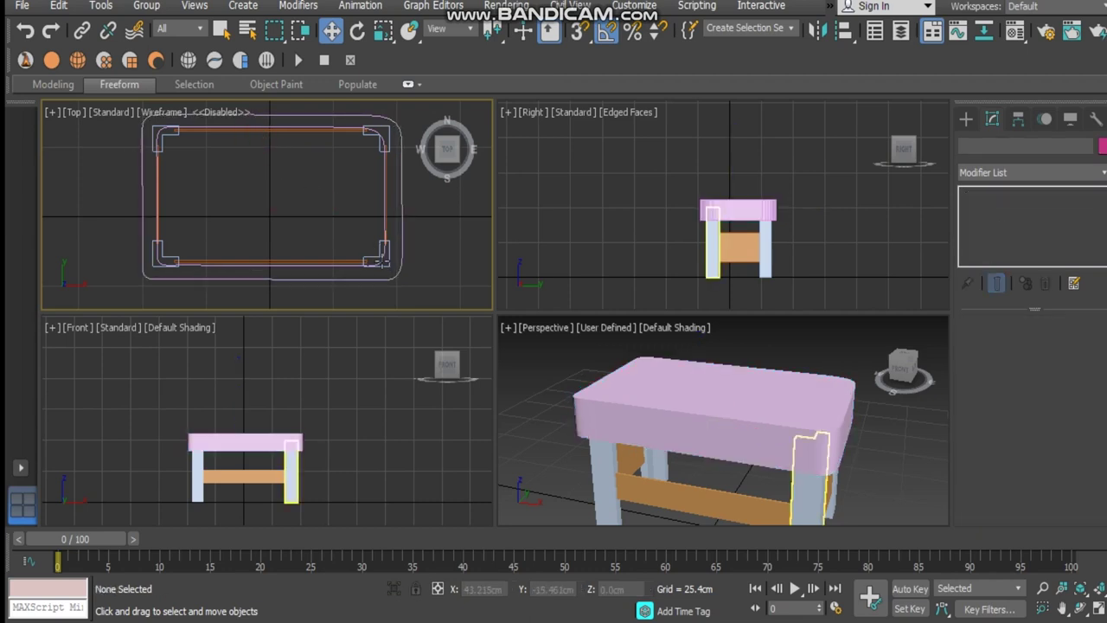
- Increase the inner slab's extrusion amount to 92.47 cm and lower it so it passes through the outer slab
{"action": "left_click", "coordinate": [386, 237]}
{"action": "left_click_drag", "start_coordinate": [1077, 349], "coordinate": [1079, 292]}
{"action": "left_click_drag", "start_coordinate": [702, 360], "coordinate": [703, 431]}
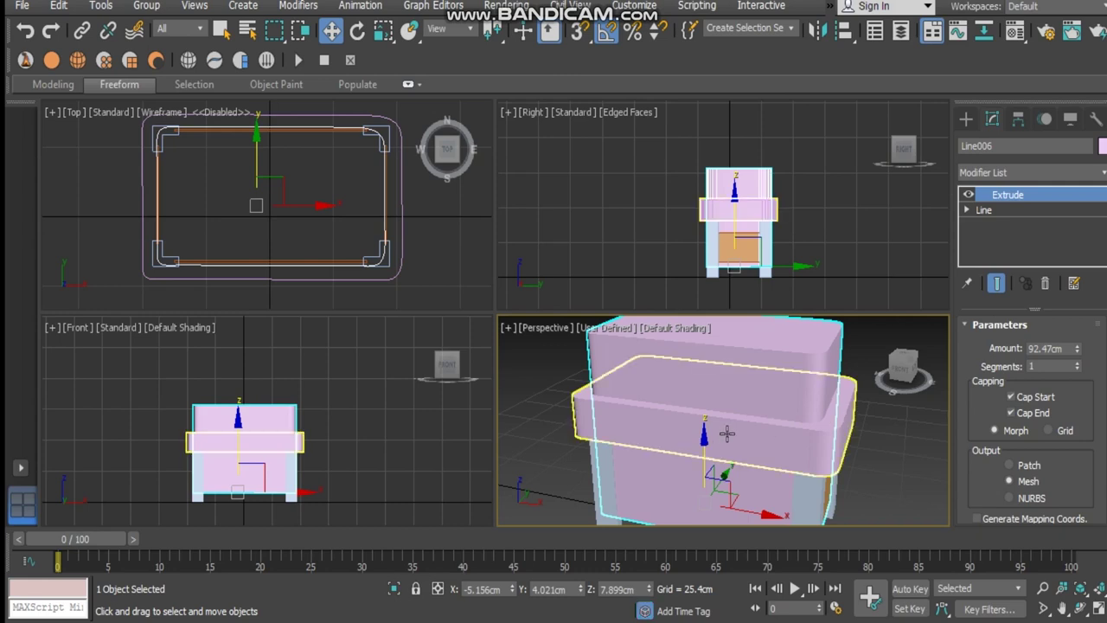
- Subtract the tall inner block from the outer slab with a Boolean compound object to hollow out the table body
{"action": "left_click", "coordinate": [380, 234]}
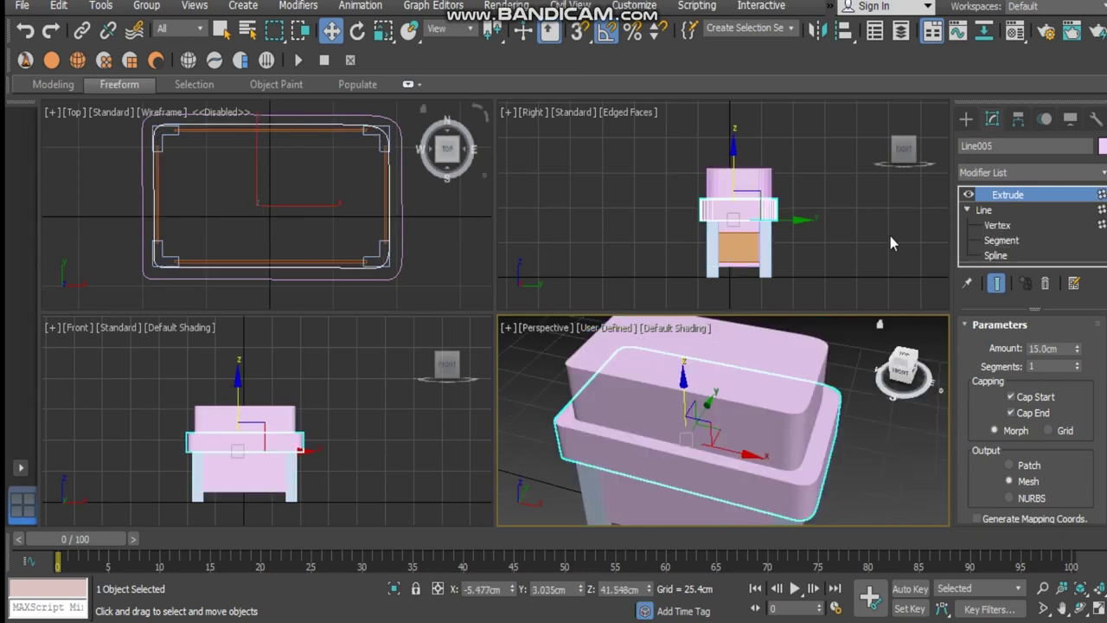
{"action": "left_click", "coordinate": [967, 121]}
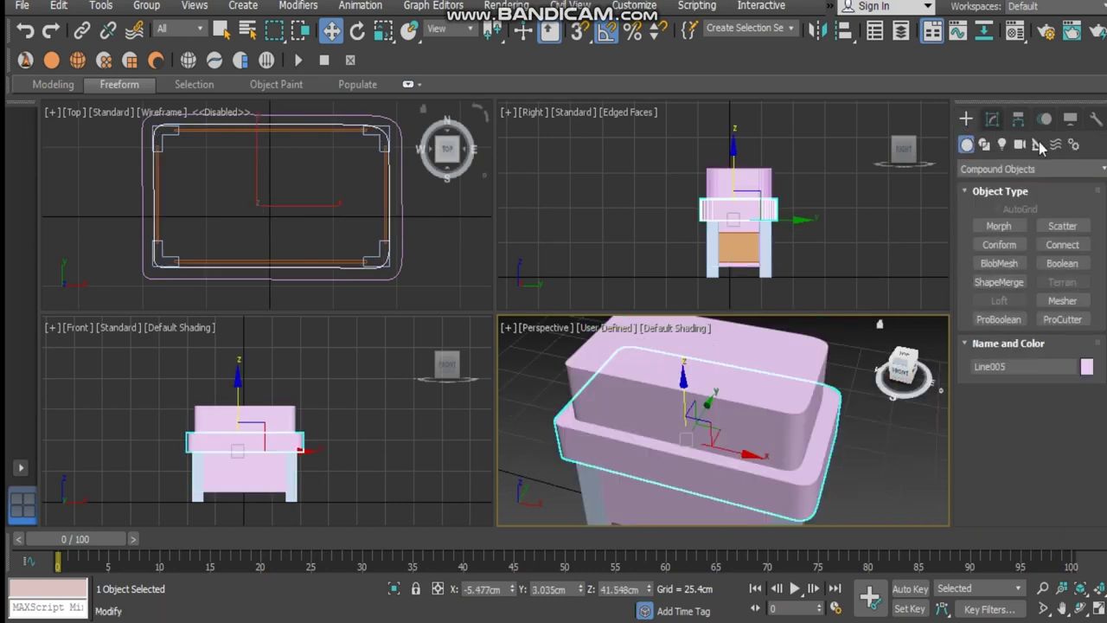
{"action": "left_click", "coordinate": [1063, 264]}
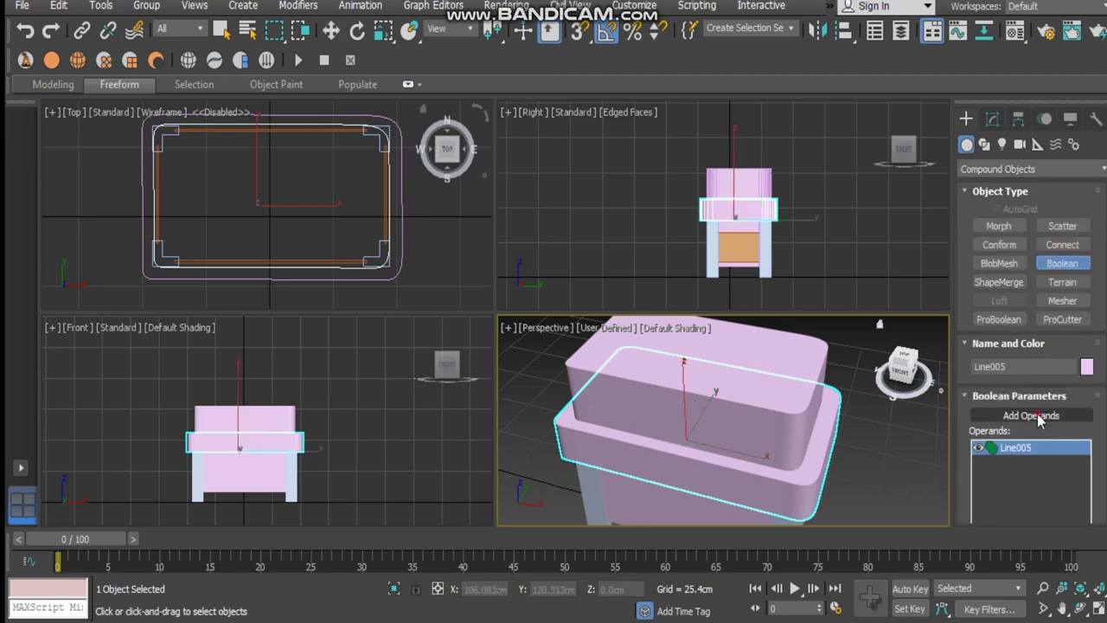
{"action": "left_click", "coordinate": [1004, 415]}
{"action": "left_click", "coordinate": [782, 414]}
{"action": "scroll", "coordinate": [1030, 372], "scroll_direction": "down", "scroll_amount": 5}
{"action": "left_click", "coordinate": [989, 427]}
{"action": "middle_click_drag", "start_coordinate": [630, 432], "coordinate": [671, 481], "text": "alt"}
{"action": "scroll", "coordinate": [680, 459], "scroll_direction": "up", "scroll_amount": 3}
{"action": "mouse_move", "coordinate": [698, 436]}
{"action": "middle_mouse_down", "text": "alt"}
{"action": "mouse_move", "coordinate": [660, 398]}
{"action": "mouse_move", "coordinate": [712, 387]}
{"action": "mouse_move", "coordinate": [691, 428]}
{"action": "middle_mouse_up", "text": "alt"}
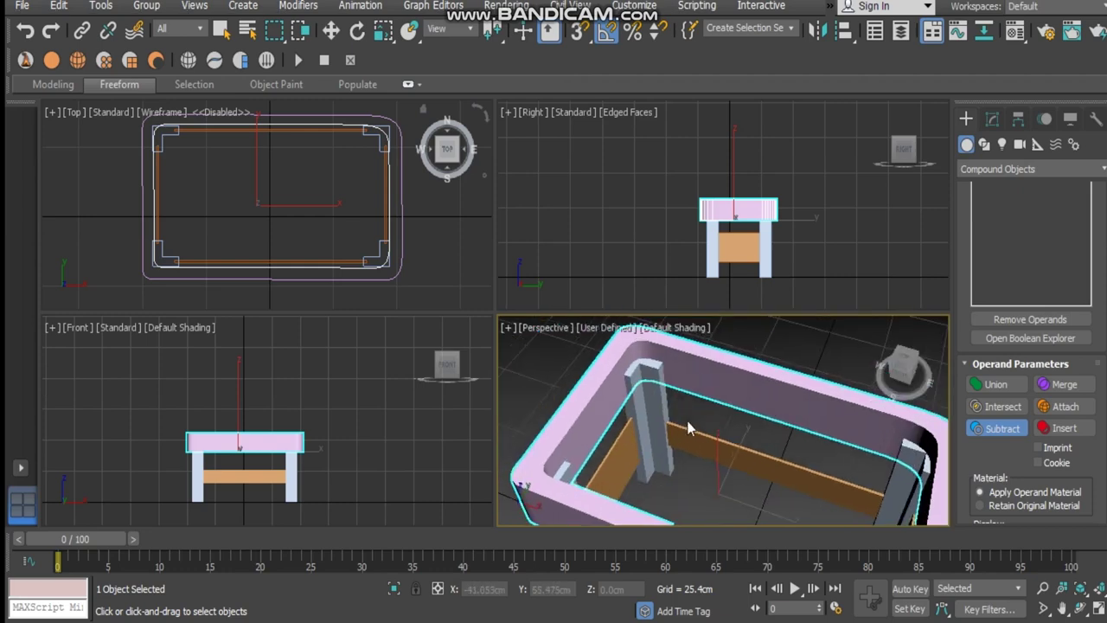
- Draw a plane about 46.5 by 91.1 cm in the Top view, spanning the area between the four legs
{"action": "middle_click_drag", "start_coordinate": [766, 397], "coordinate": [706, 403], "text": "alt"}
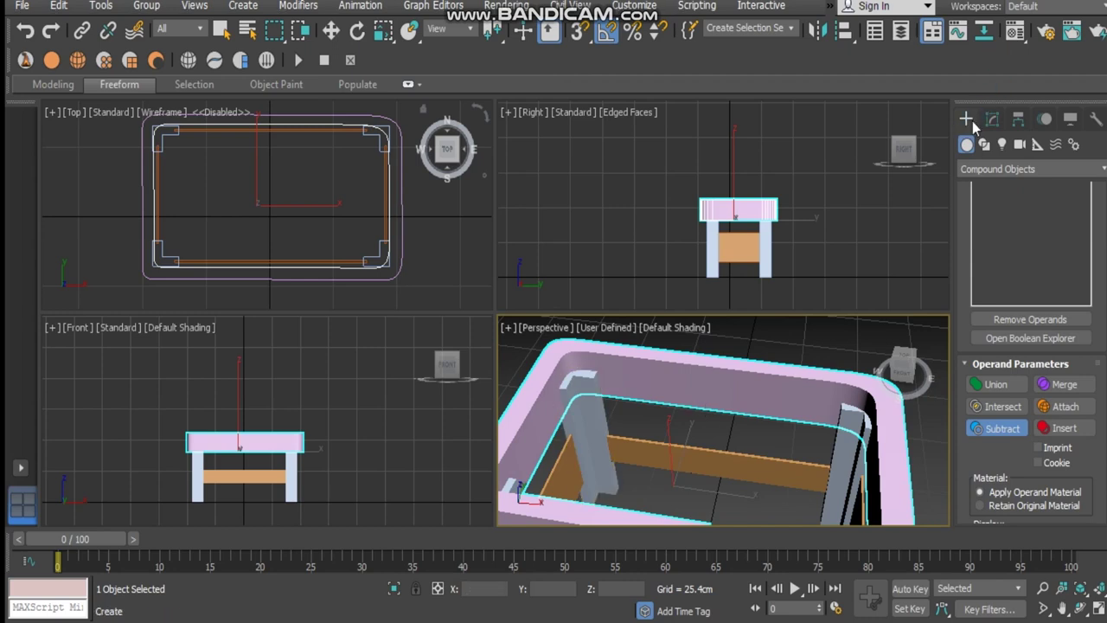
{"action": "left_click", "coordinate": [990, 170]}
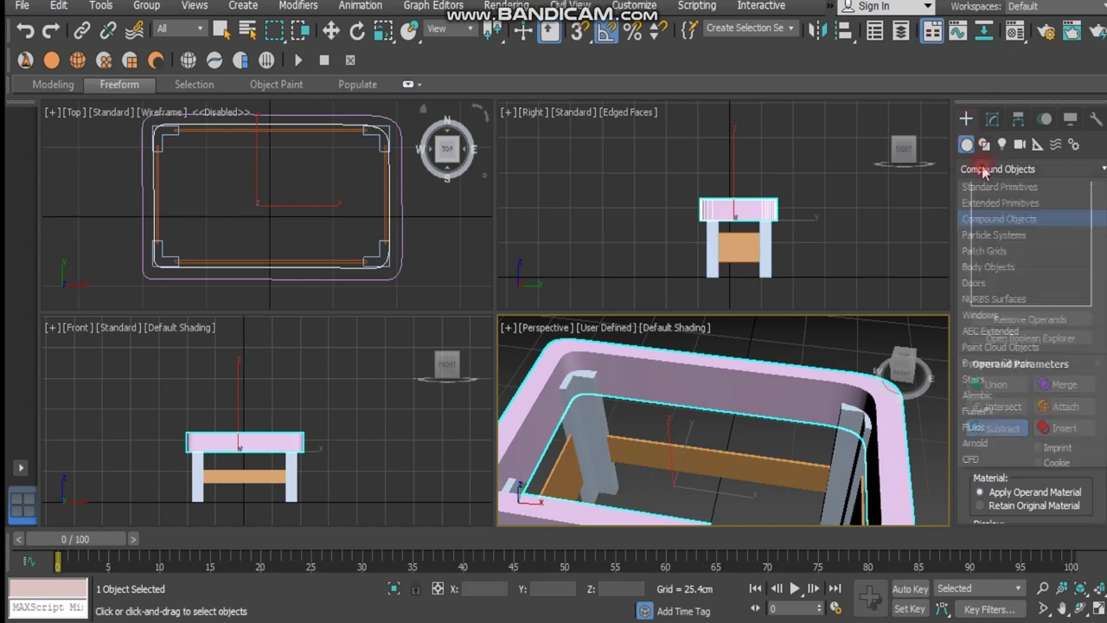
{"action": "left_click", "coordinate": [995, 188]}
{"action": "left_click", "coordinate": [1059, 300]}
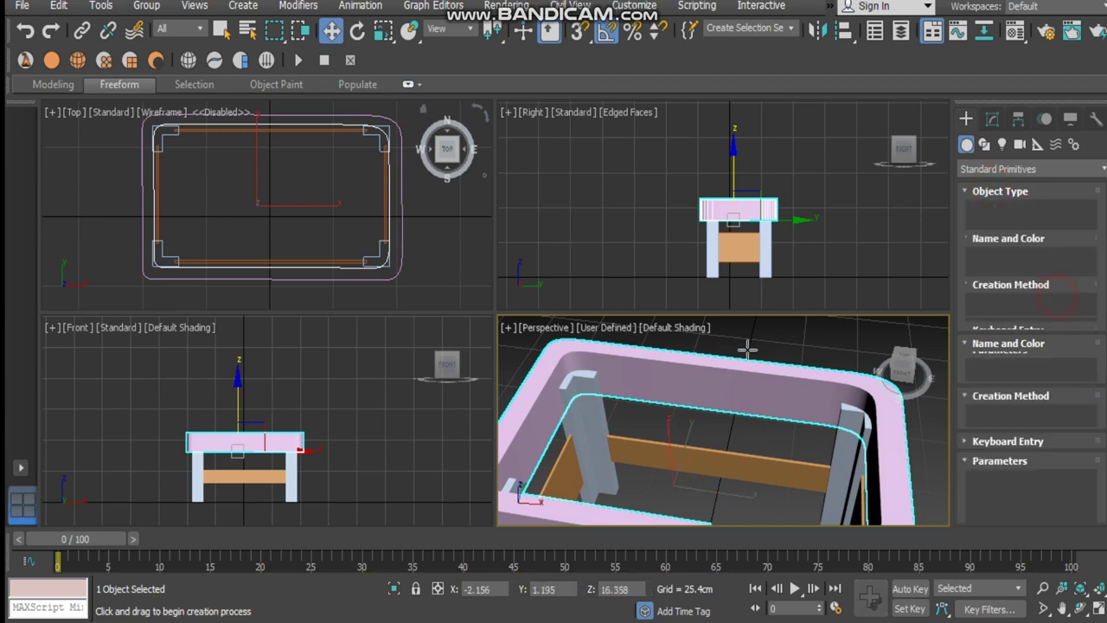
{"action": "middle_click_drag", "start_coordinate": [749, 348], "coordinate": [599, 333]}
{"action": "scroll", "coordinate": [782, 286], "scroll_direction": "down", "scroll_amount": 3}
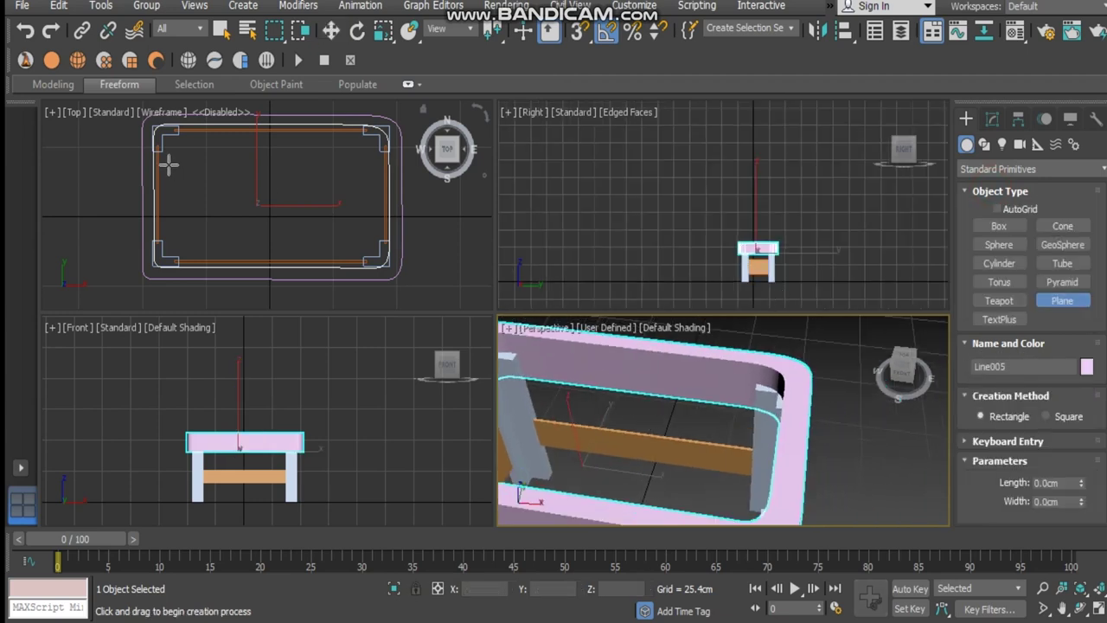
{"action": "left_click_drag", "start_coordinate": [156, 135], "coordinate": [386, 263]}
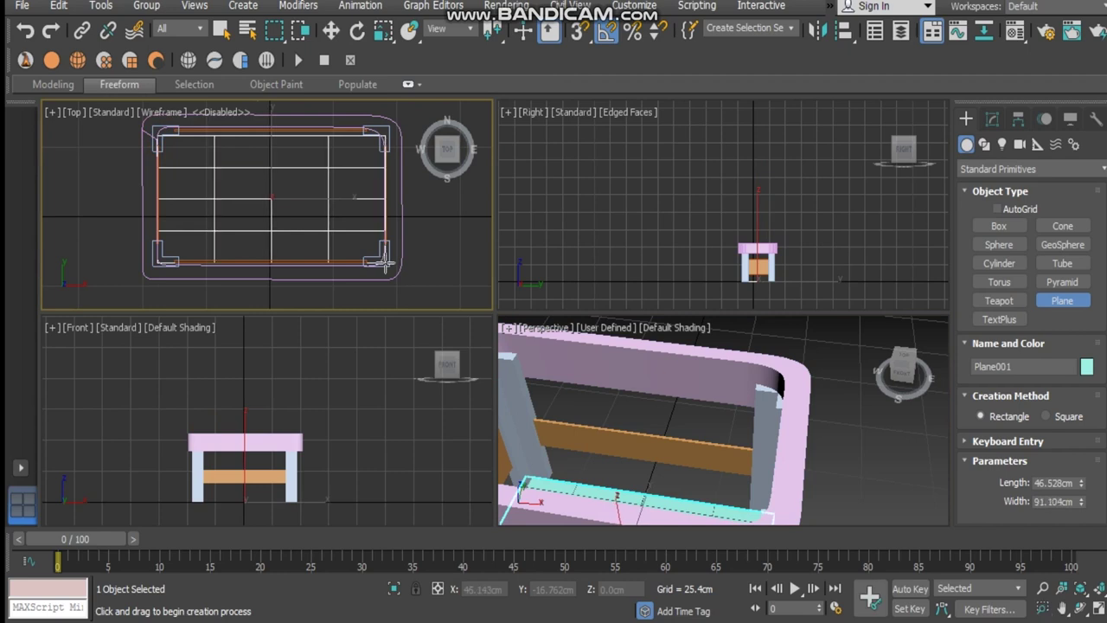
- Raise the plane to a height of about 52.1 cm so it sits inside the hollow table body
{"action": "right_click", "coordinate": [572, 391]}
{"action": "left_click_drag", "start_coordinate": [620, 512], "coordinate": [600, 389]}
{"action": "middle_click_drag", "start_coordinate": [754, 377], "coordinate": [865, 355]}
{"action": "middle_click_drag", "start_coordinate": [761, 402], "coordinate": [720, 410], "text": "alt"}
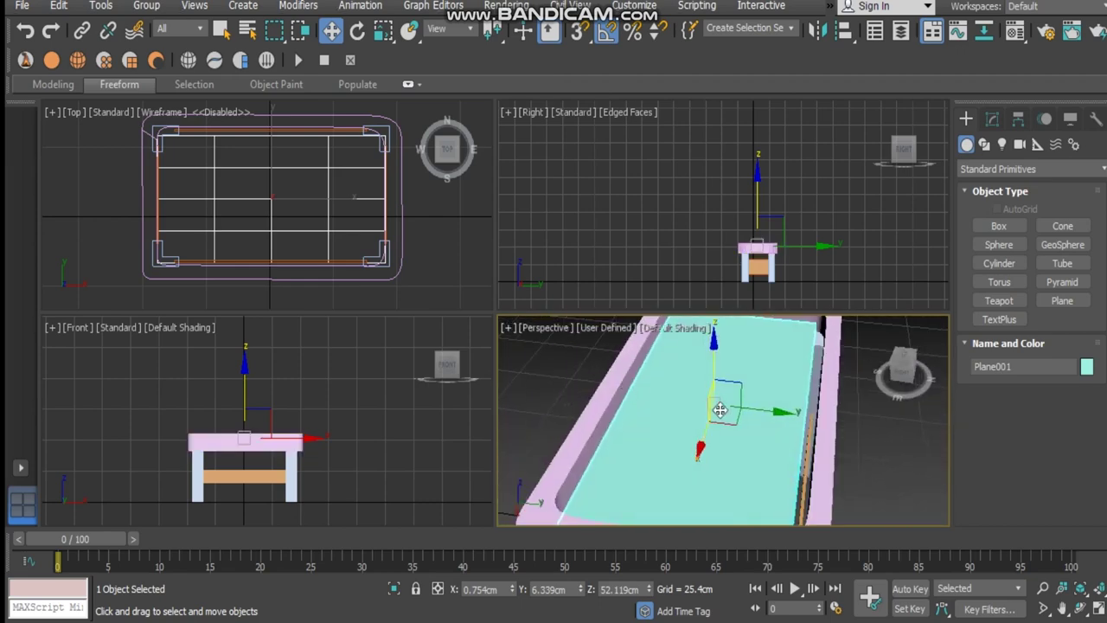
- Widen the plane slightly along Y and shift it about 0.64 cm along Y to fill the table opening
{"action": "left_click", "coordinate": [903, 363]}
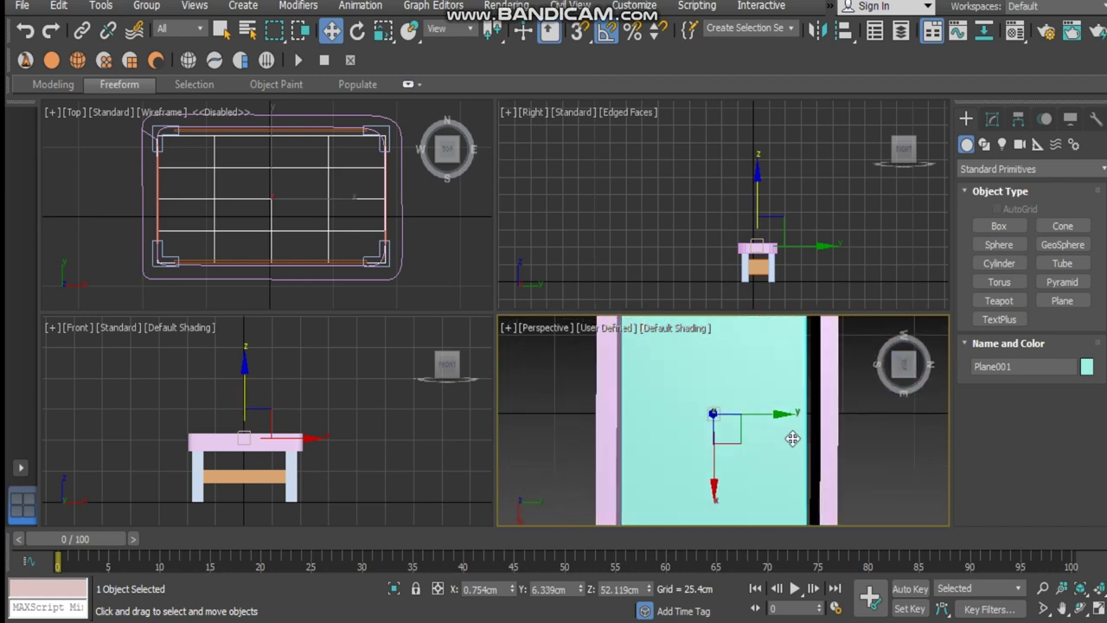
{"action": "key", "text": "r"}
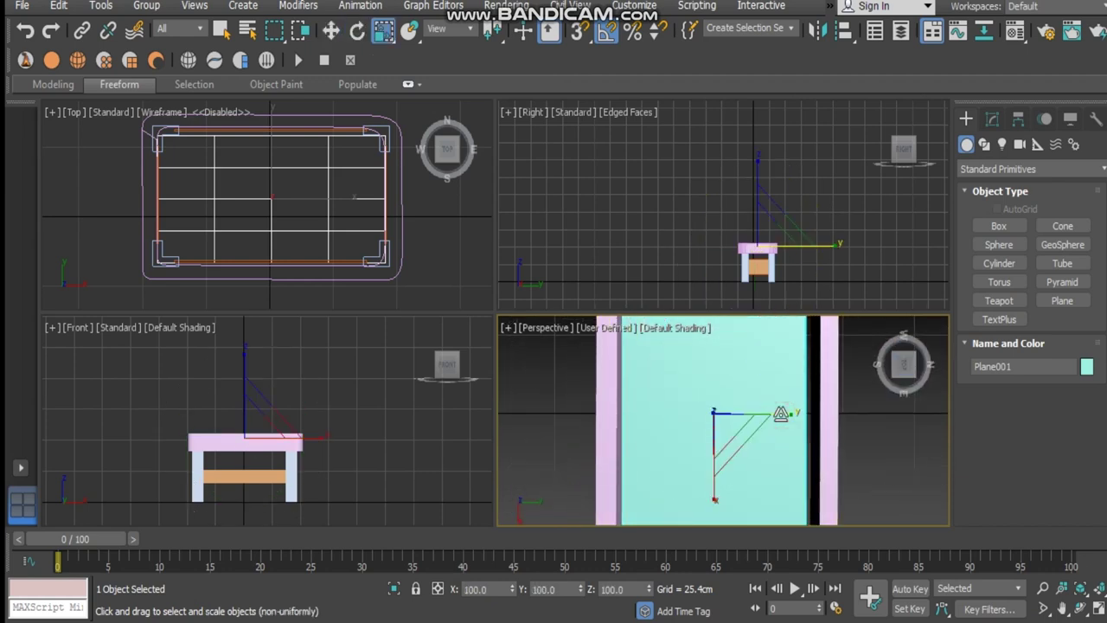
{"action": "left_click_drag", "start_coordinate": [781, 414], "coordinate": [782, 417]}
{"action": "key", "text": "w"}
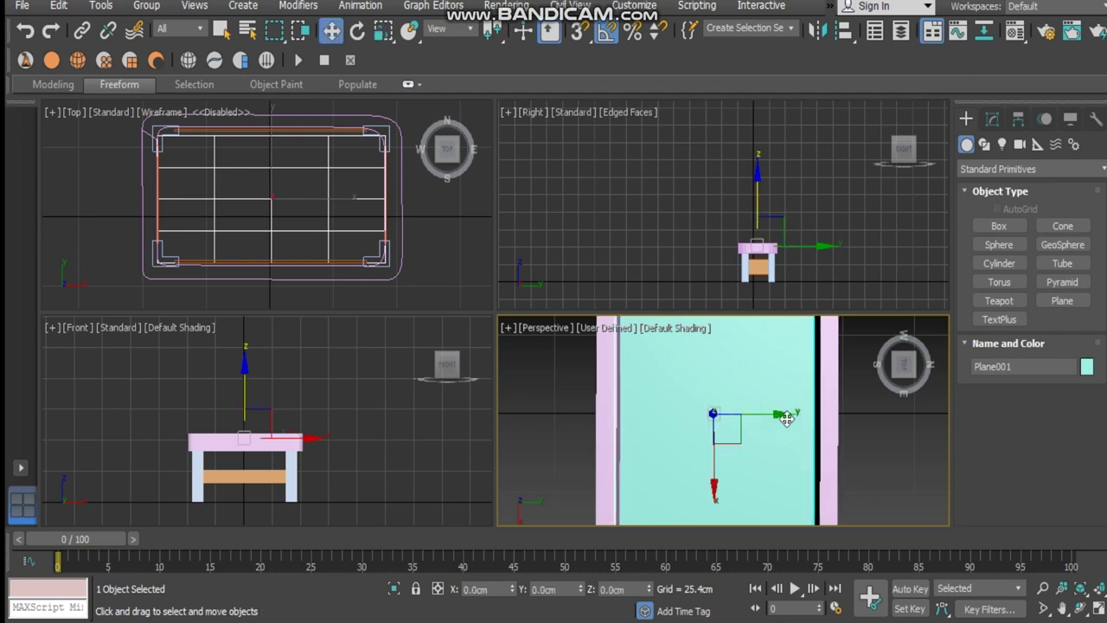
{"action": "left_click_drag", "start_coordinate": [774, 410], "coordinate": [772, 411]}
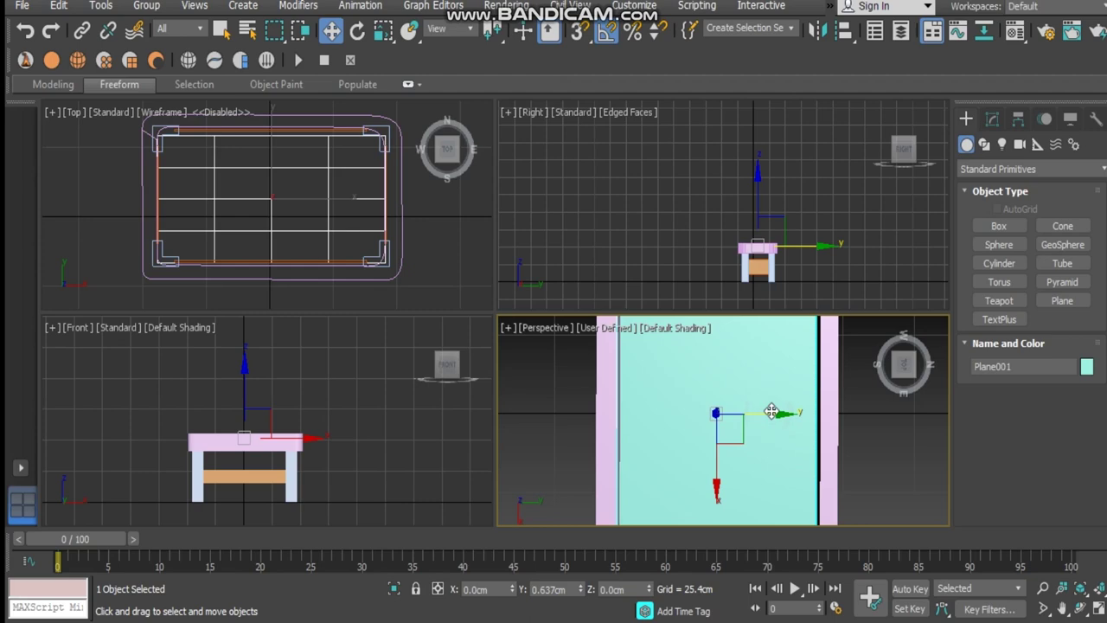
{"action": "left_click", "coordinate": [919, 444]}
- Lower the playing-field plane to about 50.5 cm within the table body and clear the selection
{"action": "middle_click_drag", "start_coordinate": [741, 411], "coordinate": [779, 421], "text": "alt"}
{"action": "left_click", "coordinate": [779, 420]}
{"action": "scroll", "coordinate": [767, 393], "scroll_direction": "up", "scroll_amount": 4}
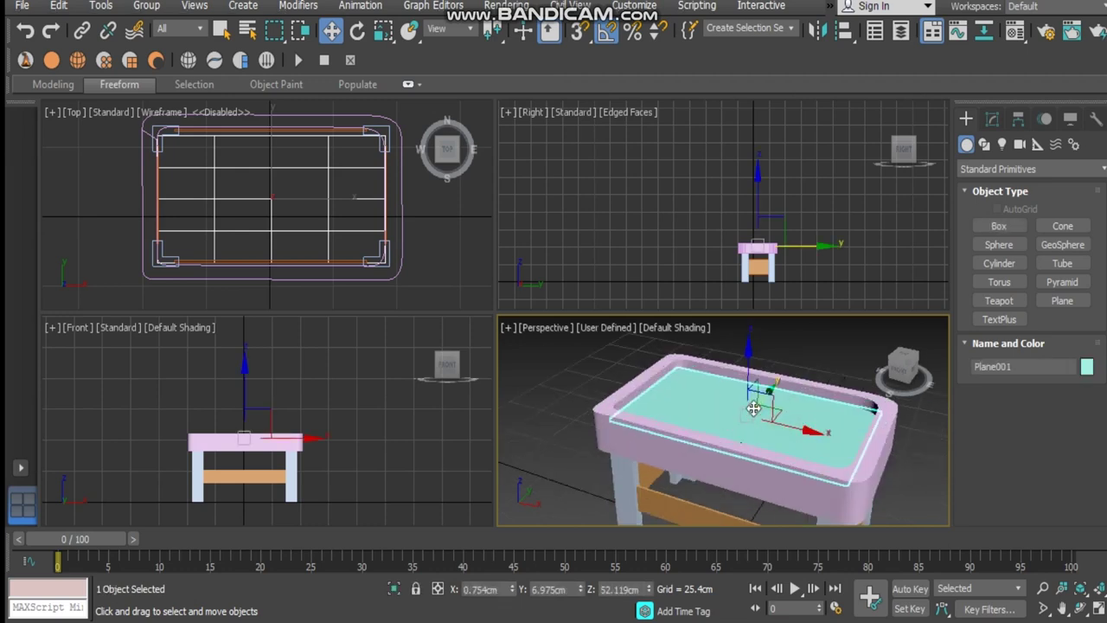
{"action": "left_click_drag", "start_coordinate": [746, 361], "coordinate": [746, 364]}
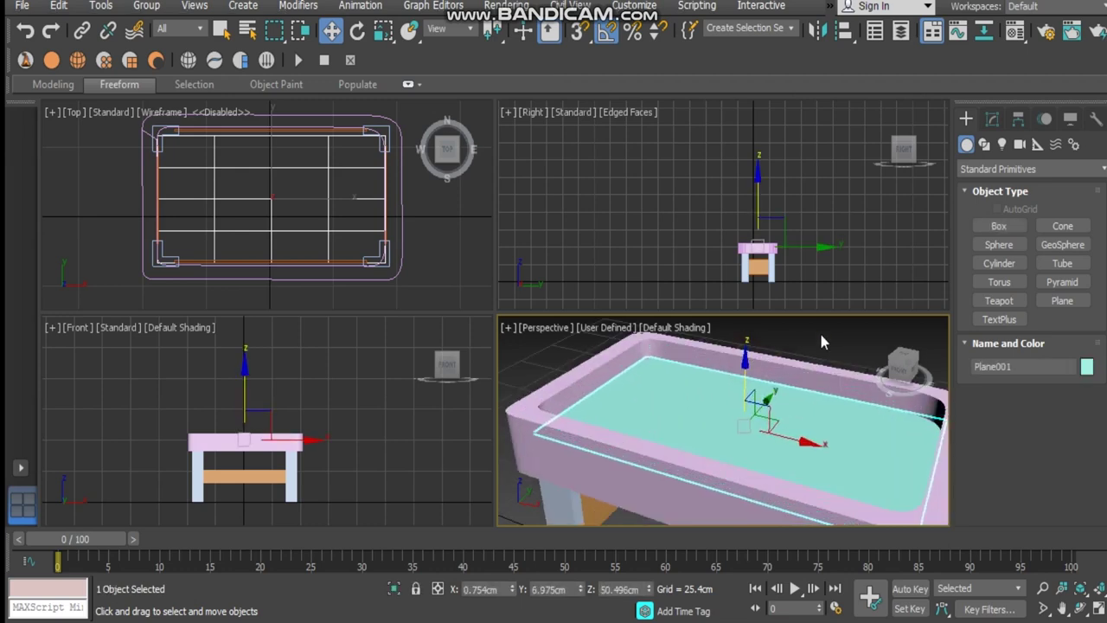
{"action": "key", "text": "ctrl+d"}
{"action": "middle_click_drag", "start_coordinate": [747, 421], "coordinate": [737, 394], "text": "alt"}
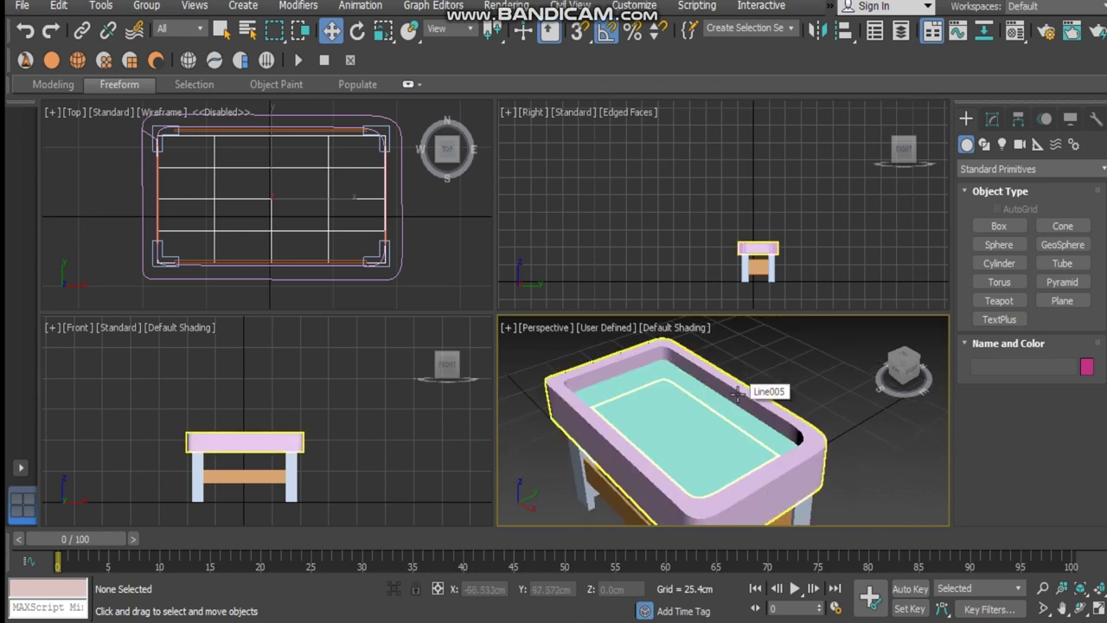
- Create a long flat box about 98.4 by 14.1 cm and 2.9 cm high on the ground beside the table
{"action": "middle_click_drag", "start_coordinate": [773, 441], "coordinate": [666, 391], "text": "alt"}
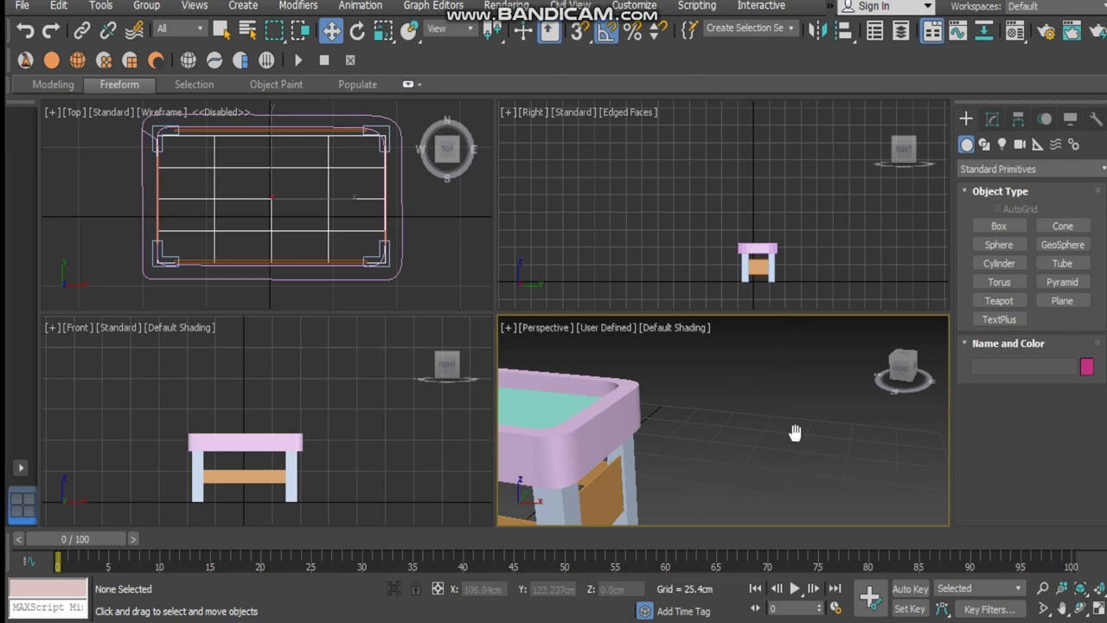
{"action": "middle_click_drag", "start_coordinate": [811, 464], "coordinate": [766, 470], "text": "alt"}
{"action": "left_click", "coordinate": [999, 226]}
{"action": "left_click_drag", "start_coordinate": [746, 399], "coordinate": [807, 518]}
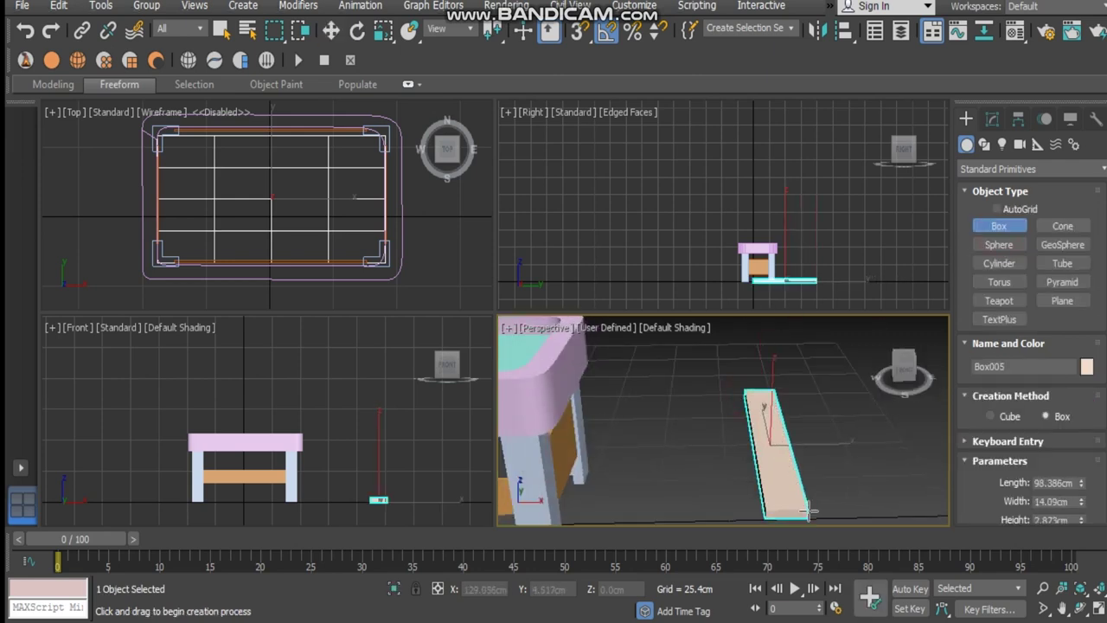
{"action": "left_click", "coordinate": [808, 511]}
- Tilt the long flat box around its Y axis and raise it above the ground
{"action": "key", "text": "e"}
{"action": "left_click_drag", "start_coordinate": [740, 405], "coordinate": [699, 425]}
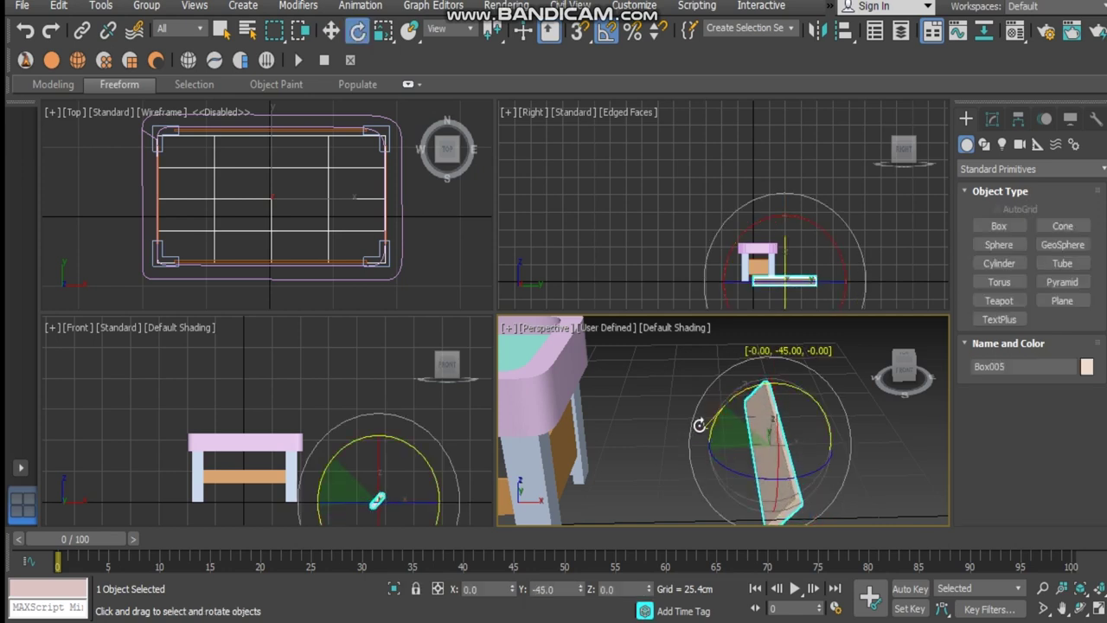
{"action": "key", "text": "w"}
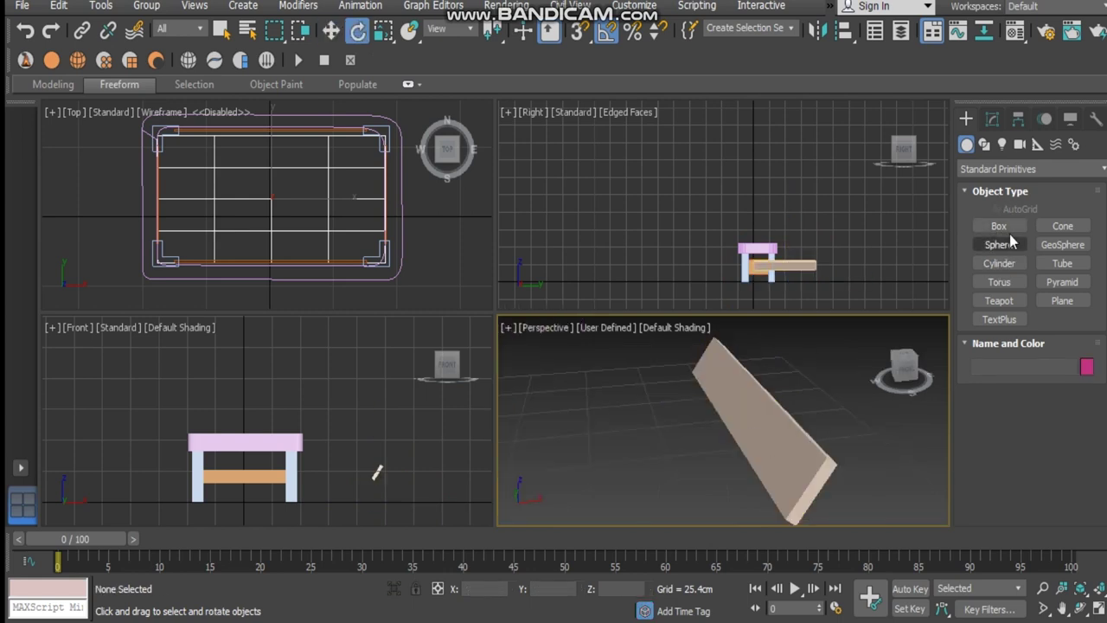
- Create a second box about 35.5 by 10.3 cm and 34.9 cm high next to the tilted board
{"action": "left_click", "coordinate": [999, 226]}
{"action": "left_click_drag", "start_coordinate": [638, 457], "coordinate": [684, 511]}
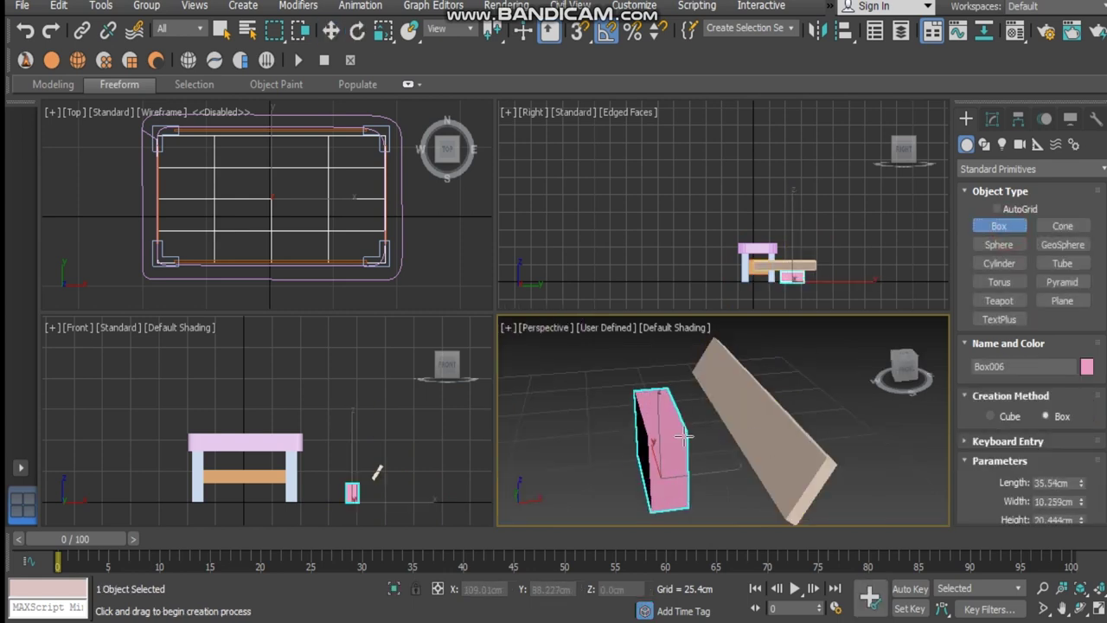
{"action": "left_click", "coordinate": [682, 391]}
- Move the small box from above along Y and X so it overlaps the table-side edge of the tilted board near its middle
{"action": "middle_click_drag", "start_coordinate": [350, 225], "coordinate": [227, 303]}
{"action": "scroll", "coordinate": [274, 240], "scroll_direction": "down", "scroll_amount": 3}
{"action": "middle_click_drag", "start_coordinate": [316, 235], "coordinate": [294, 256]}
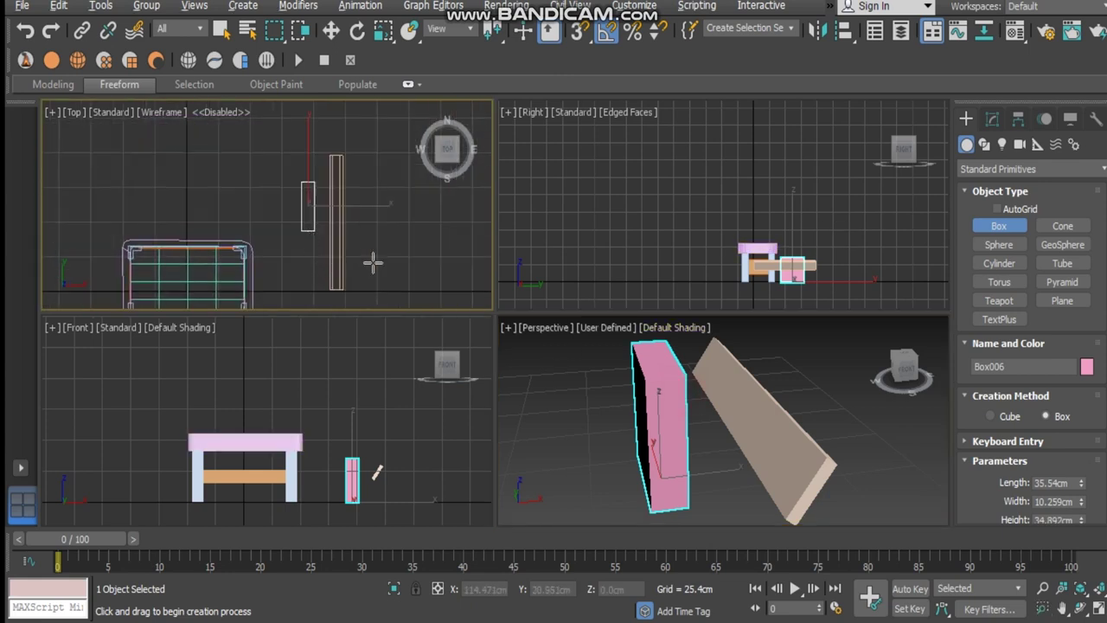
{"action": "middle_click_drag", "start_coordinate": [373, 263], "coordinate": [351, 205], "text": "alt"}
{"action": "left_click", "coordinate": [449, 149]}
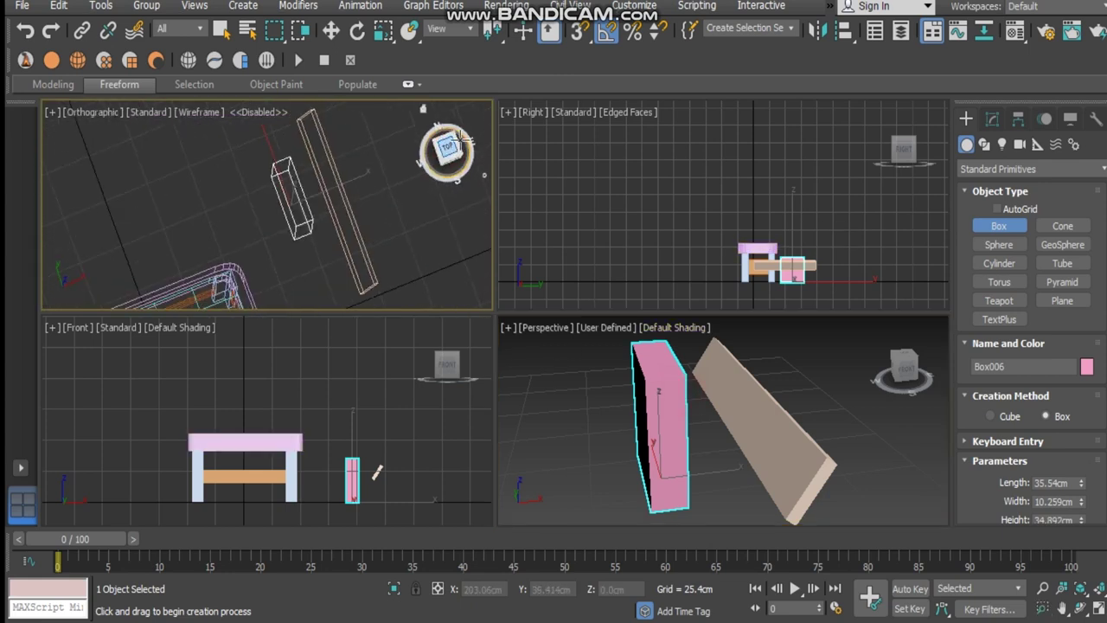
{"action": "left_click", "coordinate": [475, 116]}
{"action": "middle_click_drag", "start_coordinate": [242, 147], "coordinate": [257, 167]}
{"action": "scroll", "coordinate": [257, 167], "scroll_direction": "up", "scroll_amount": 4}
{"action": "key", "text": "w"}
{"action": "left_click_drag", "start_coordinate": [226, 224], "coordinate": [338, 217]}
{"action": "middle_click_drag", "start_coordinate": [338, 217], "coordinate": [245, 278]}
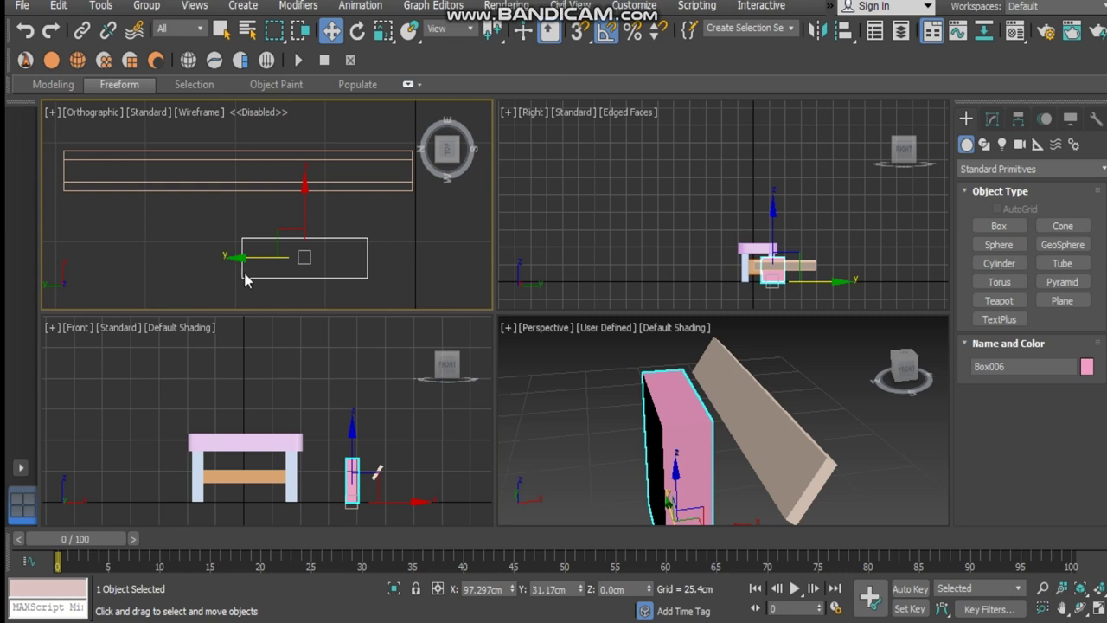
{"action": "left_click_drag", "start_coordinate": [243, 260], "coordinate": [189, 259]}
{"action": "left_click_drag", "start_coordinate": [249, 210], "coordinate": [252, 148]}
- Scale the small box down along Y to about 75 percent
{"action": "key", "text": "e"}
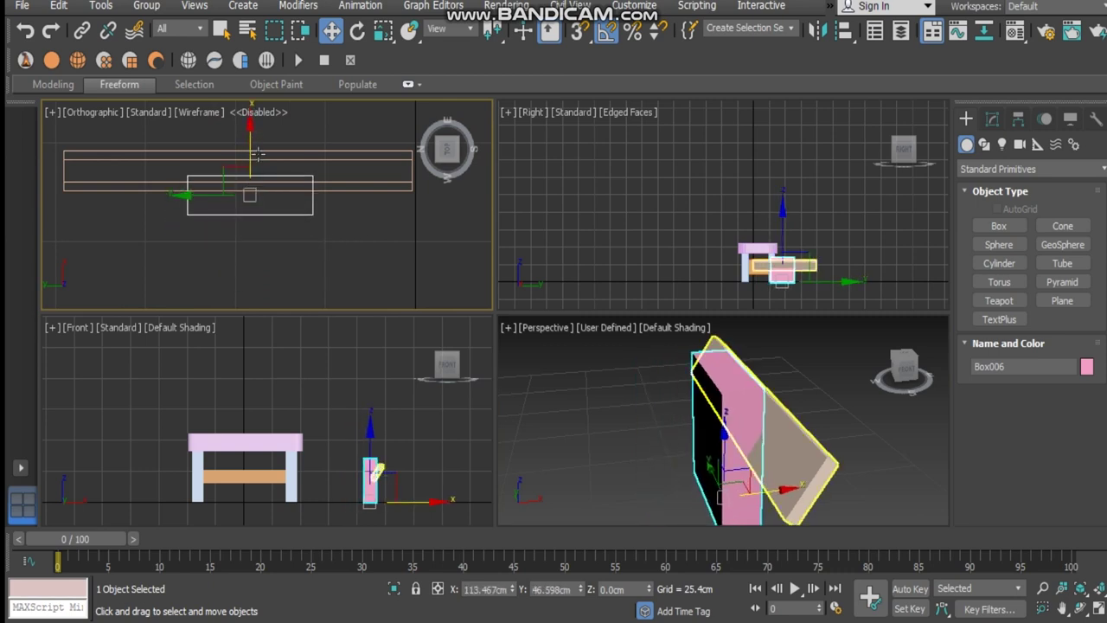
{"action": "key", "text": "r"}
{"action": "left_click_drag", "start_coordinate": [180, 192], "coordinate": [201, 191]}
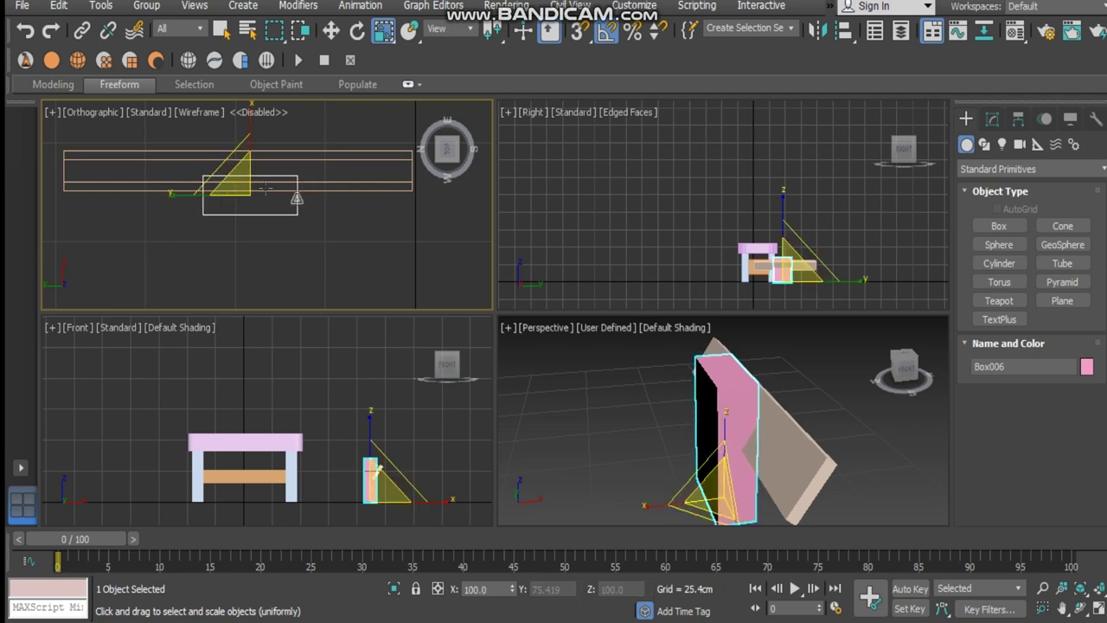
- Move both boxes along Y into line with the table and narrow the small box along Y to about 66 percent
{"action": "middle_click_drag", "start_coordinate": [628, 332], "coordinate": [460, 309], "text": "alt"}
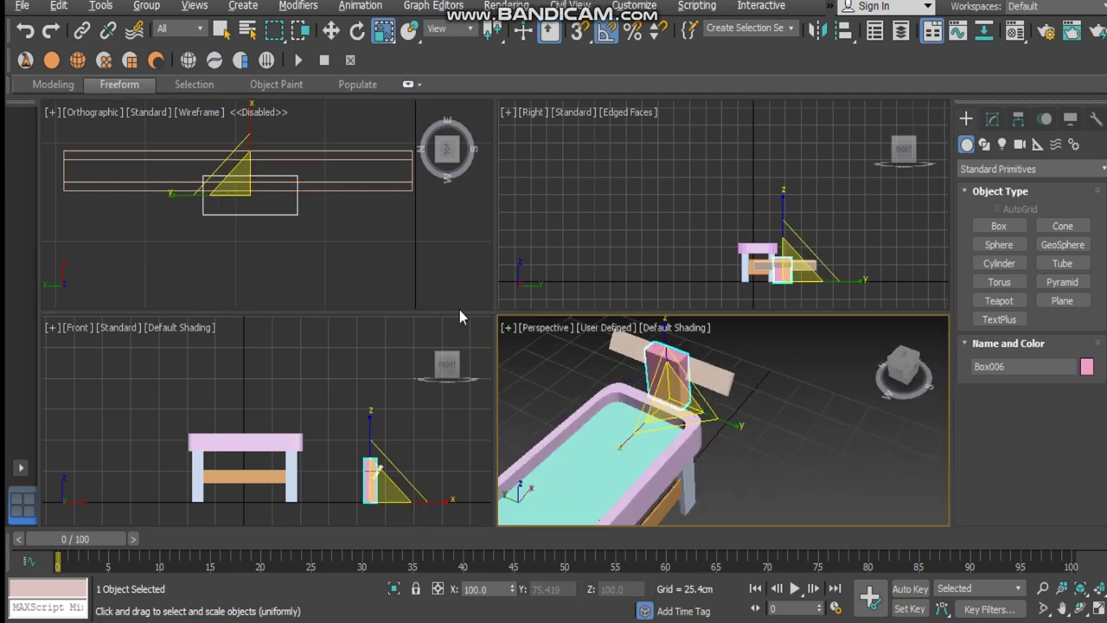
{"action": "middle_click_drag", "start_coordinate": [308, 221], "coordinate": [321, 194], "text": "alt"}
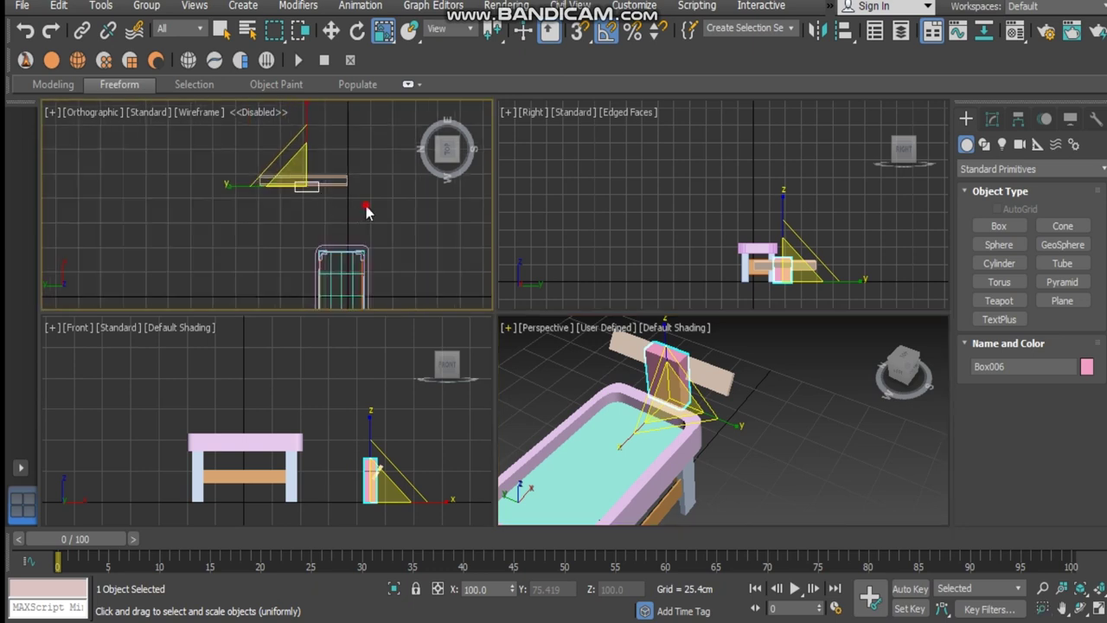
{"action": "left_click_drag", "start_coordinate": [228, 162], "coordinate": [232, 177]}
{"action": "key", "text": "w"}
{"action": "left_click", "coordinate": [235, 185]}
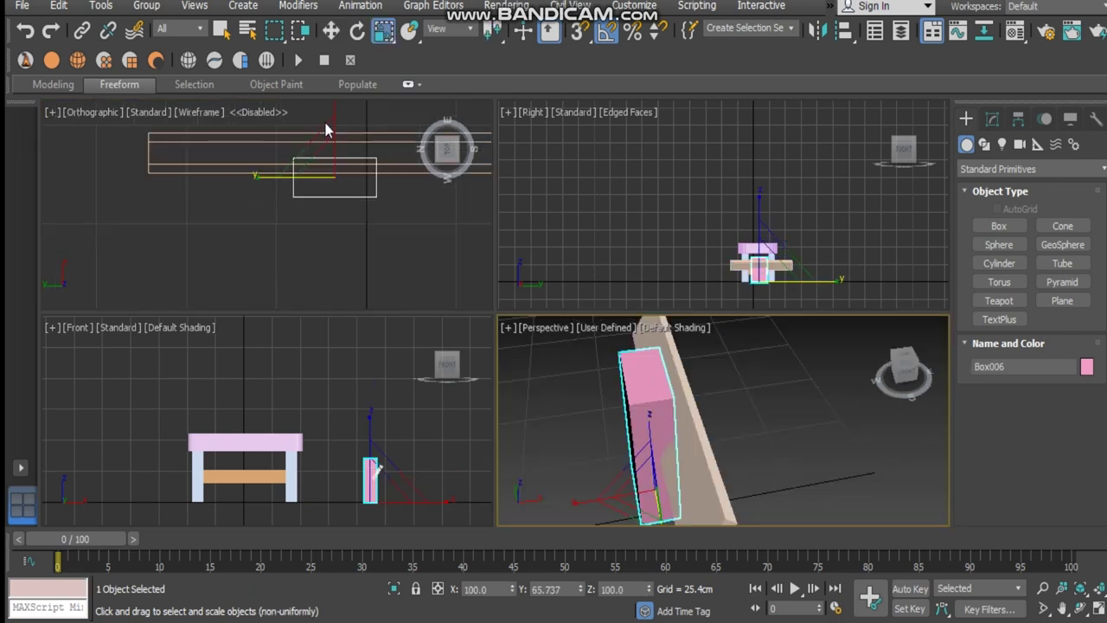
- Nudge the small box along X to about 114.1 cm, slightly deeper into the tilted board, and clear the selection
{"action": "left_click", "coordinate": [331, 140]}
{"action": "key", "text": "w"}
{"action": "left_click_drag", "start_coordinate": [332, 141], "coordinate": [375, 163]}
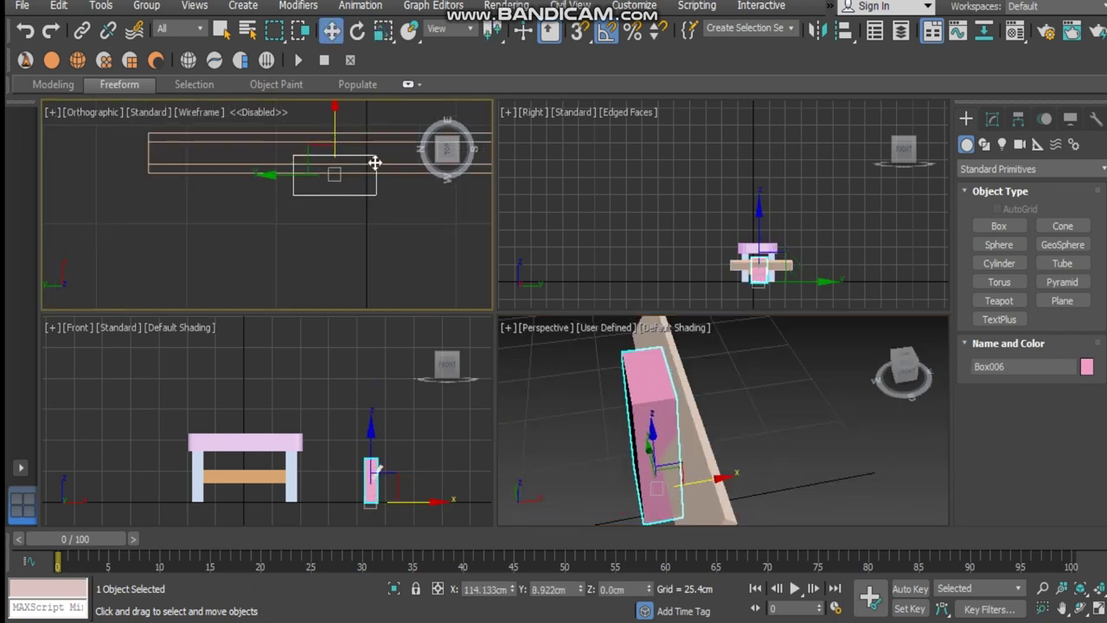
{"action": "left_click", "coordinate": [406, 252]}
{"action": "middle_click_drag", "start_coordinate": [361, 232], "coordinate": [279, 277]}
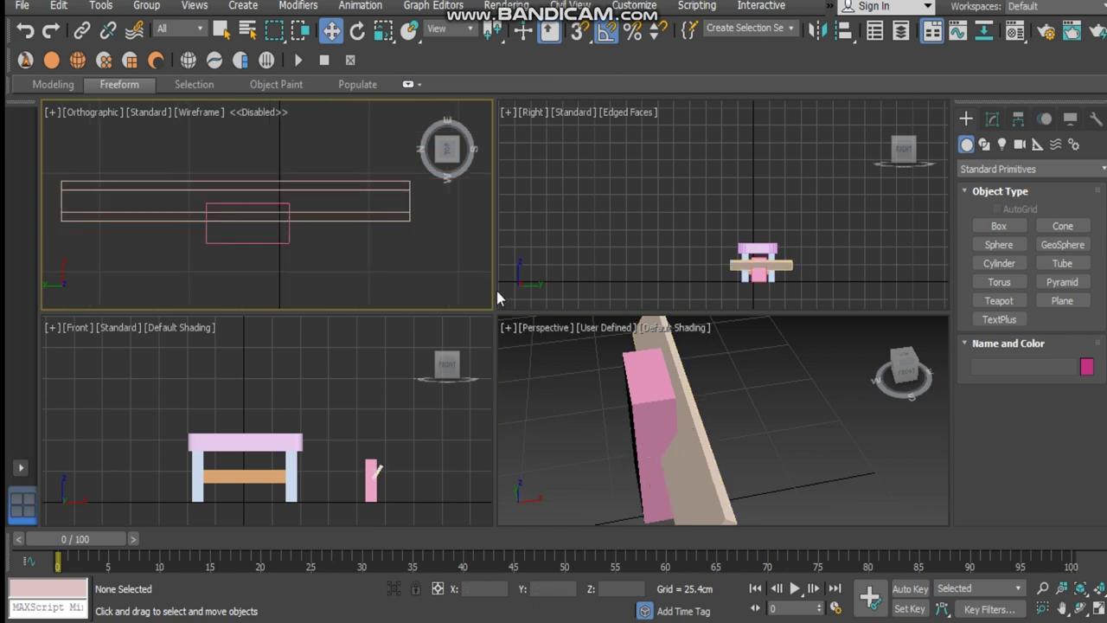
- Subtract the small box from the tilted long board with a Boolean compound object to cut a notch in its edge
{"action": "left_click", "coordinate": [412, 209]}
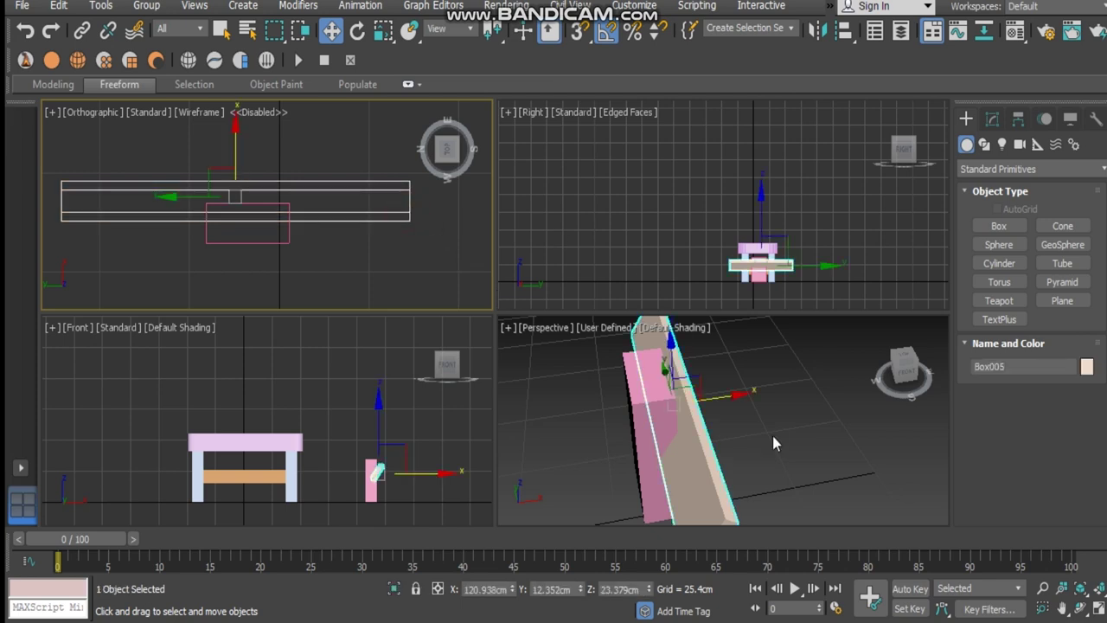
{"action": "left_click", "coordinate": [993, 118]}
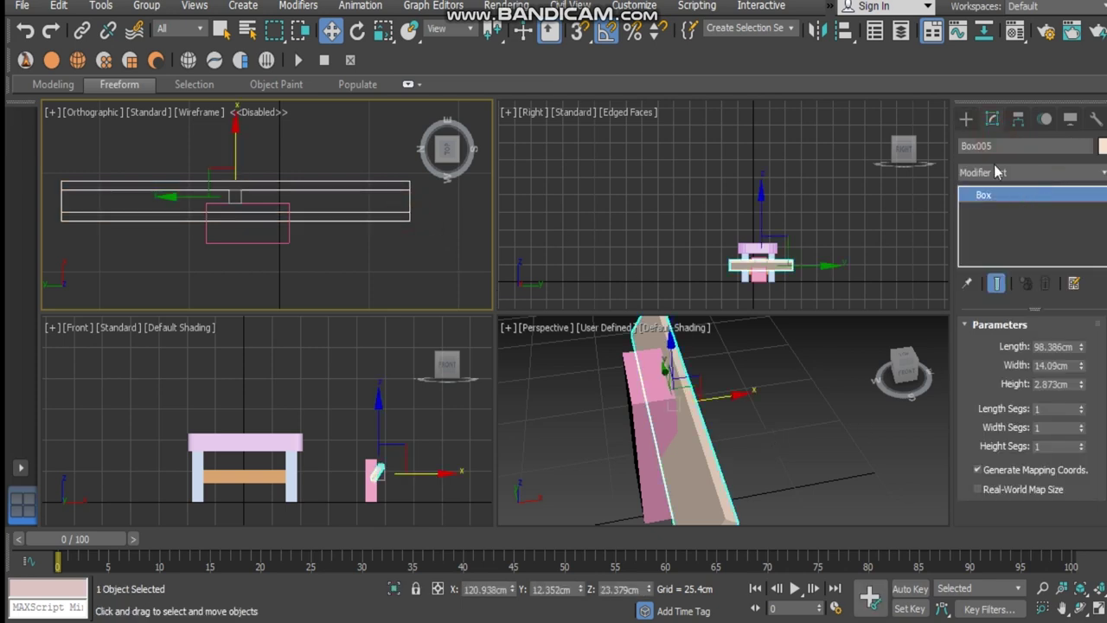
{"action": "left_click", "coordinate": [968, 119]}
{"action": "left_click", "coordinate": [1017, 169]}
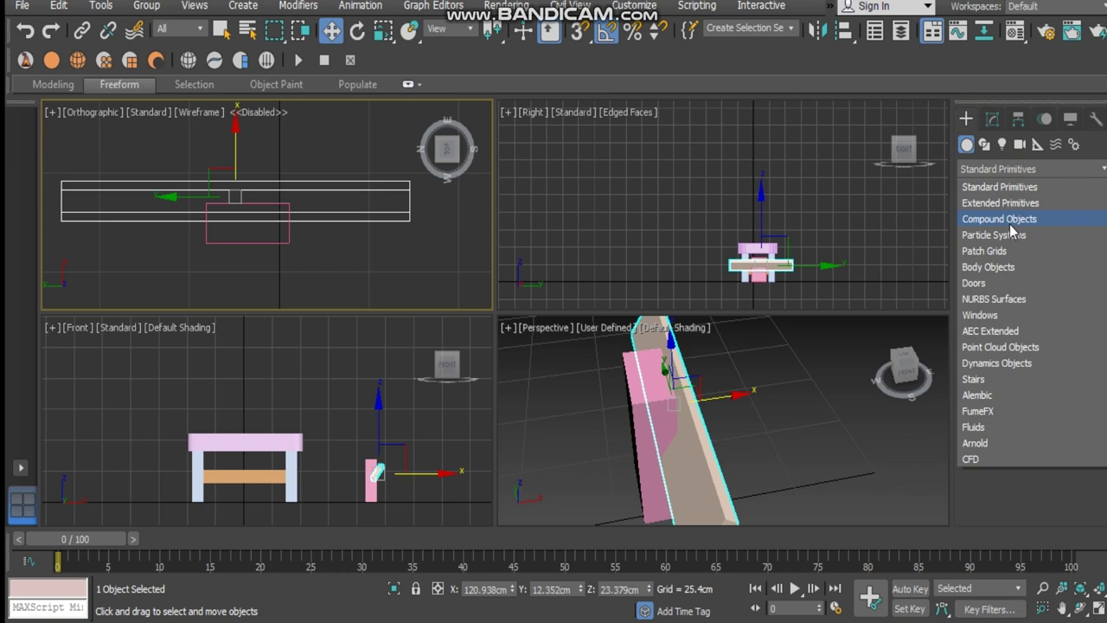
{"action": "left_click", "coordinate": [1006, 221]}
{"action": "left_click", "coordinate": [1064, 263]}
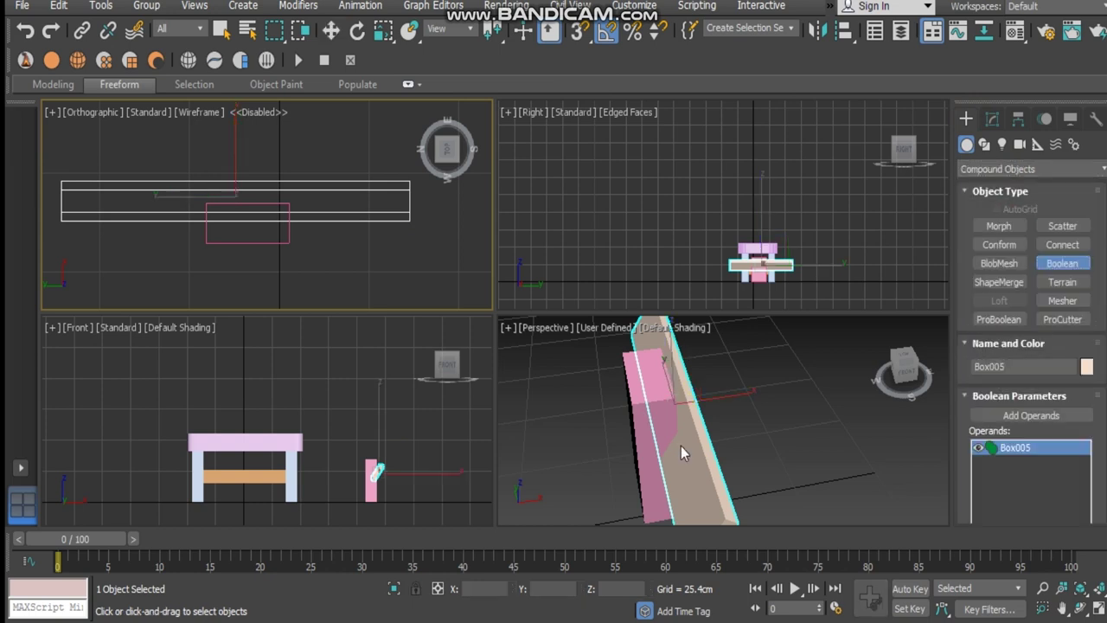
{"action": "left_click", "coordinate": [1002, 416]}
{"action": "left_click", "coordinate": [638, 400]}
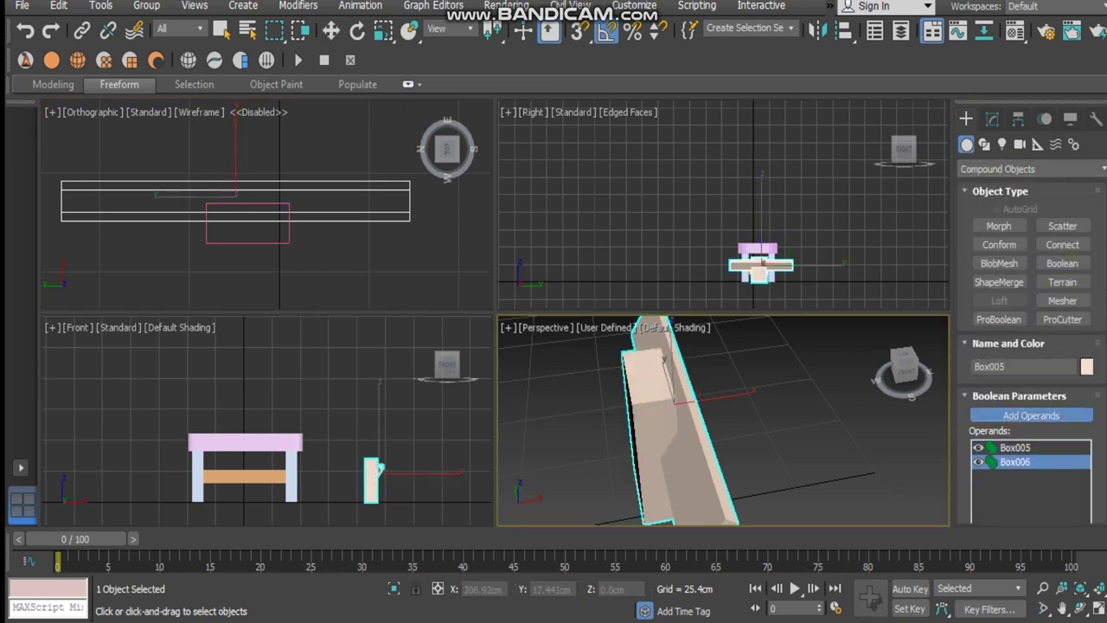
{"action": "scroll", "coordinate": [1029, 415], "scroll_direction": "down", "scroll_amount": 5}
{"action": "left_click", "coordinate": [997, 445]}
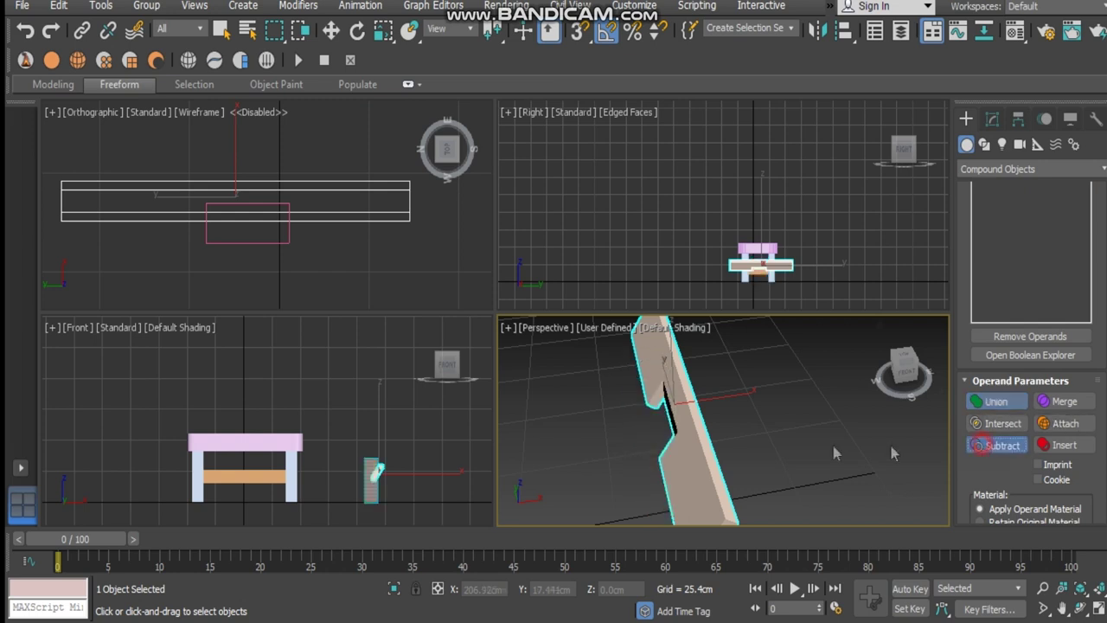
{"action": "middle_click_drag", "start_coordinate": [625, 452], "coordinate": [675, 410], "text": "alt"}
{"action": "scroll", "coordinate": [655, 405], "scroll_direction": "up", "scroll_amount": 5}
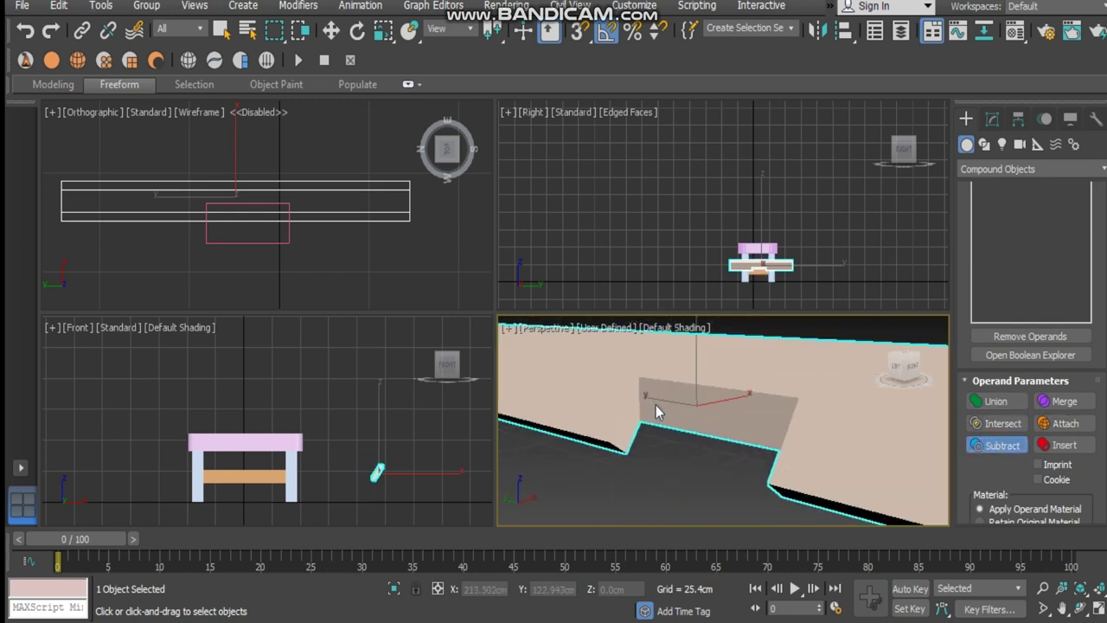
- Draw a plane about 44.9 cm long and 18.1 cm wide on the ground between the table and the notched board
{"action": "scroll", "coordinate": [656, 405], "scroll_direction": "down", "scroll_amount": 5}
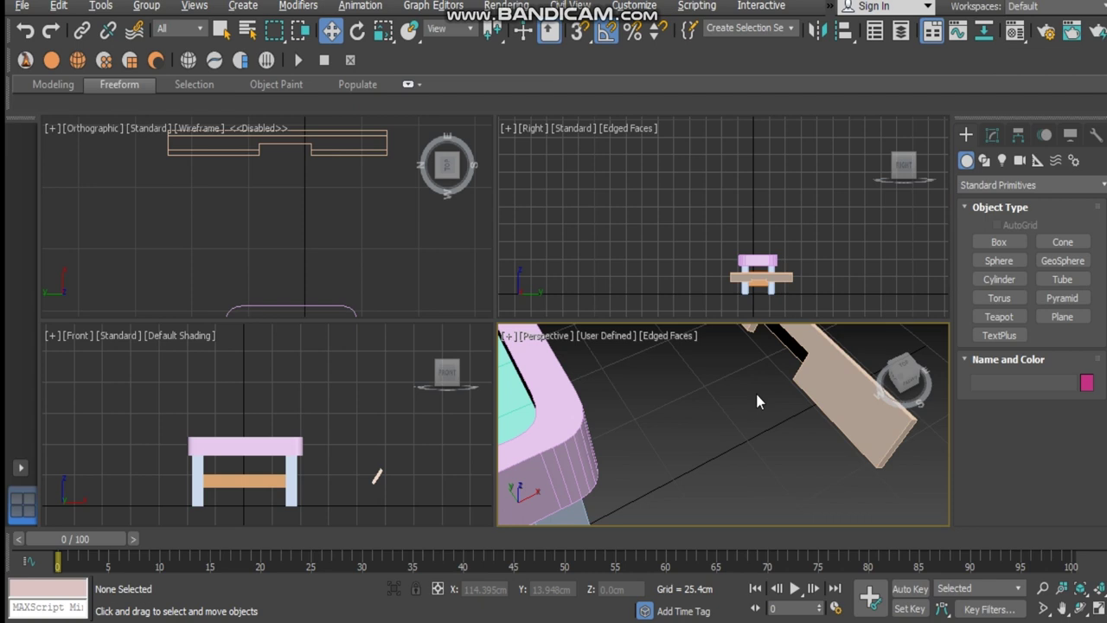
{"action": "key", "text": "alt+w"}
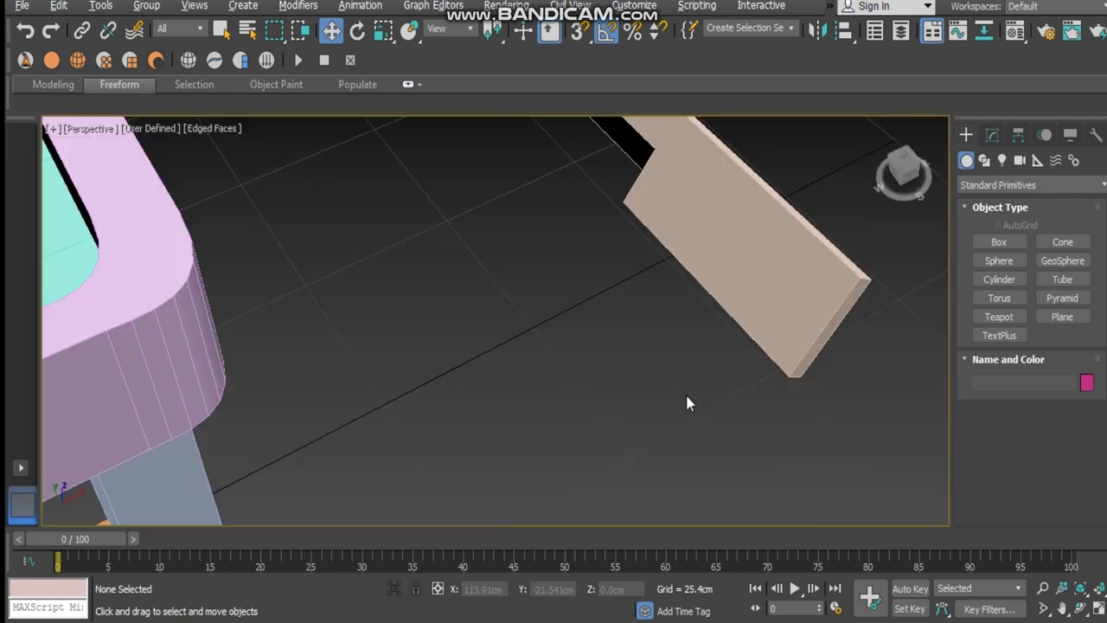
{"action": "left_click", "coordinate": [1062, 317]}
{"action": "left_click_drag", "start_coordinate": [377, 222], "coordinate": [632, 371]}
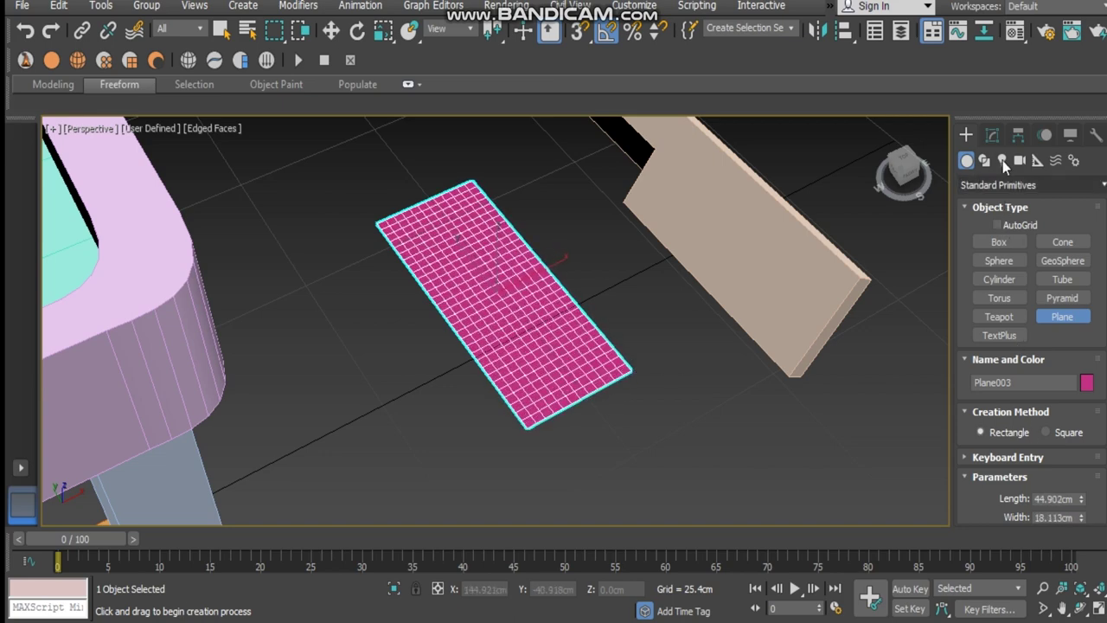
{"action": "left_click", "coordinate": [993, 135]}
{"action": "scroll", "coordinate": [1047, 394], "scroll_direction": "down", "scroll_amount": 2}
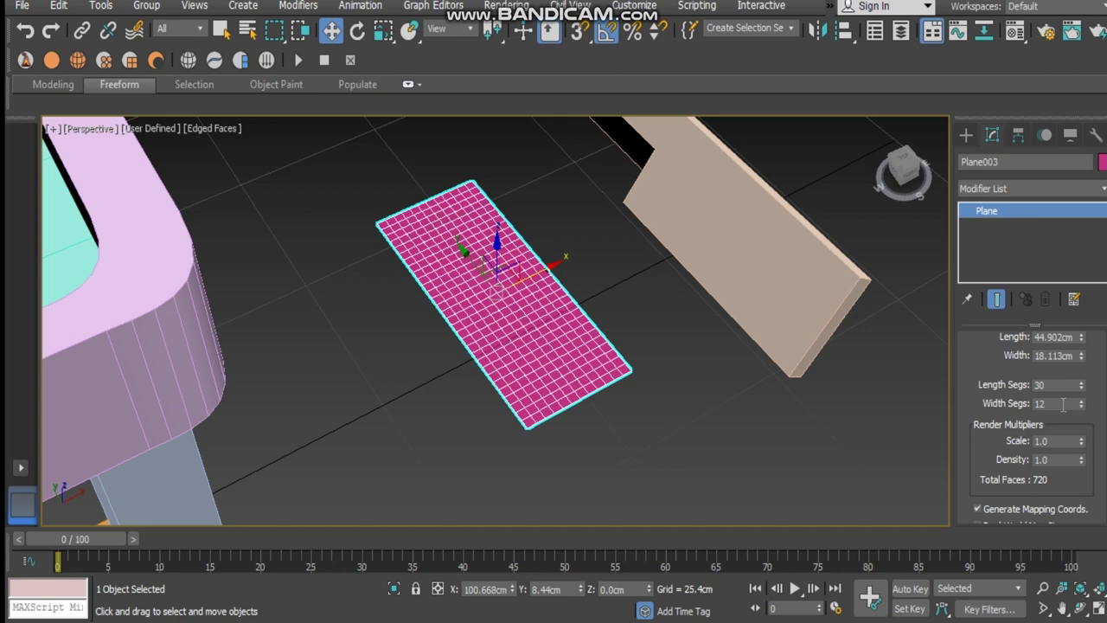
{"action": "left_click", "coordinate": [967, 134]}
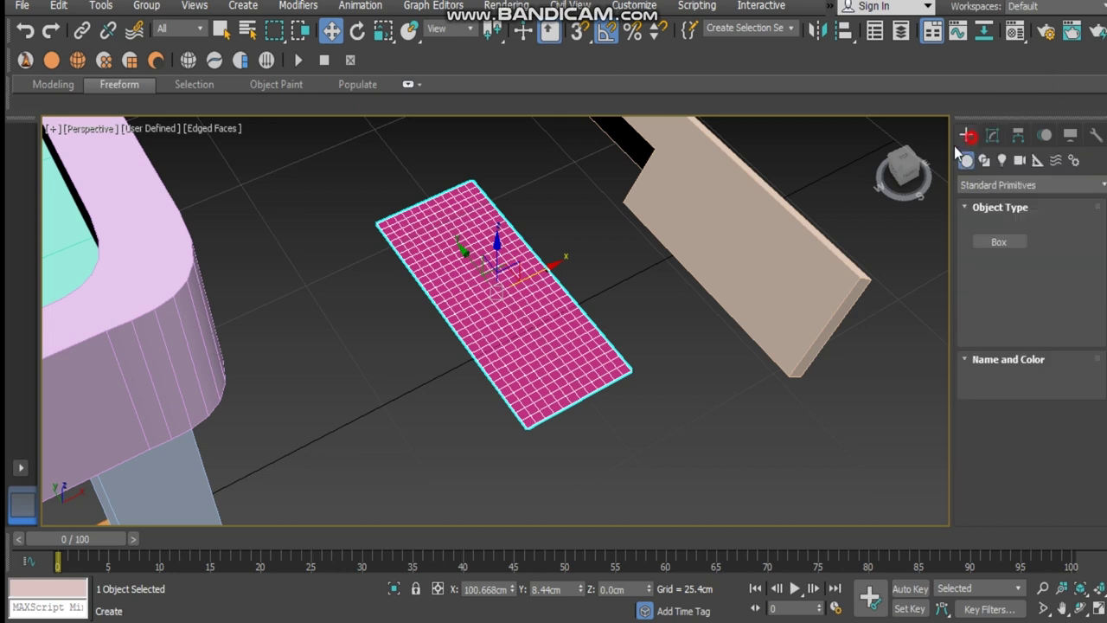
- Convert the new plane to an Editable Poly and list its sub-object levels
{"action": "right_click", "coordinate": [530, 346]}
{"action": "mouse_move", "coordinate": [581, 535]}
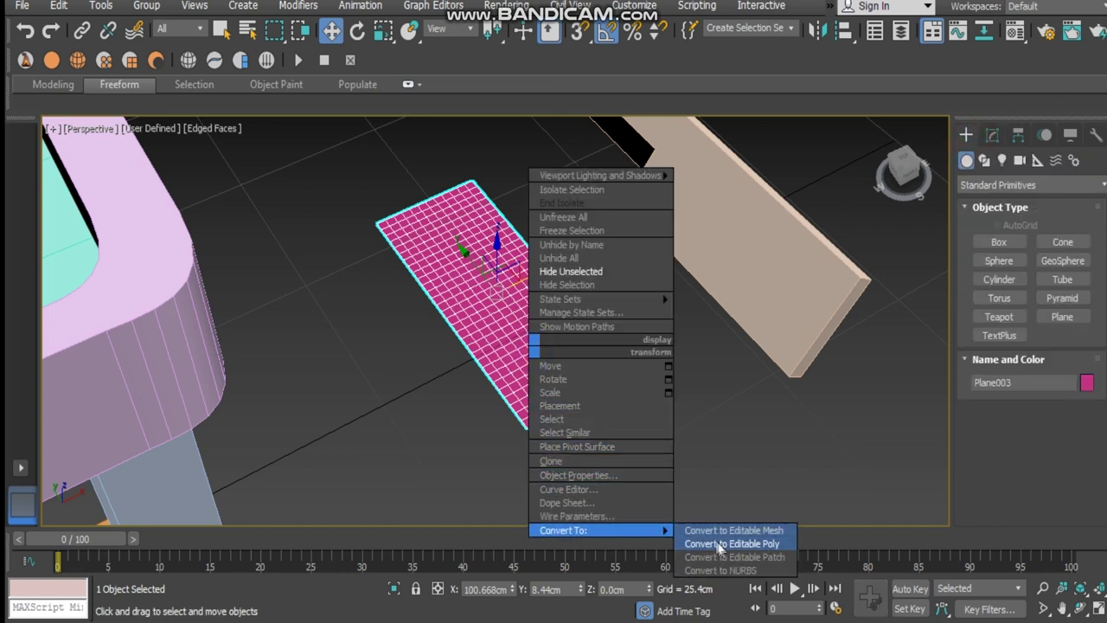
{"action": "left_click", "coordinate": [727, 543]}
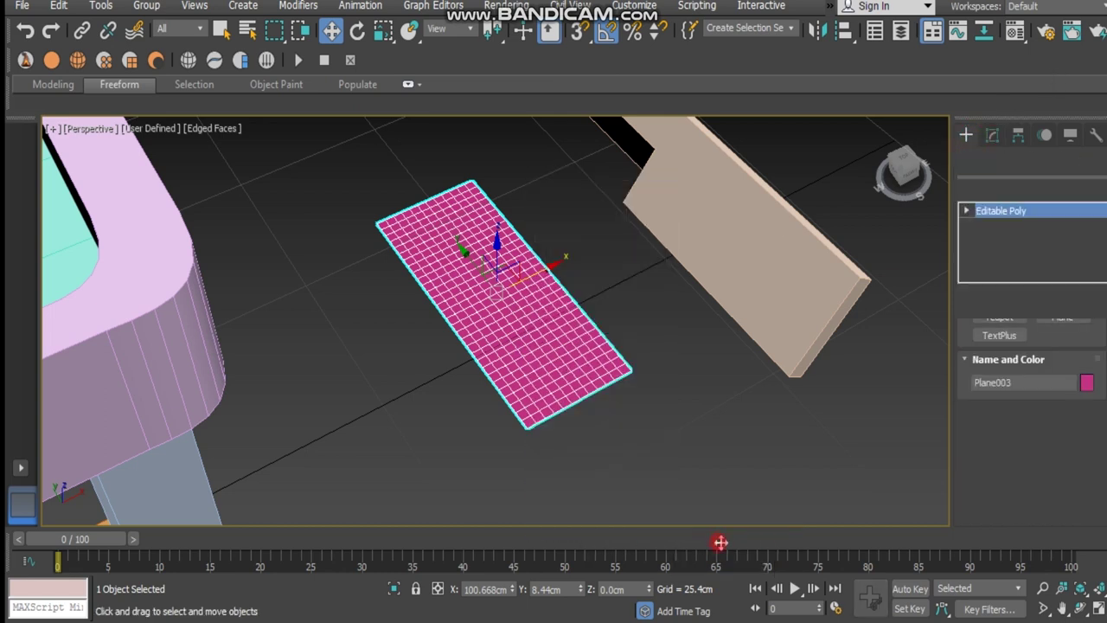
{"action": "left_click", "coordinate": [967, 211]}
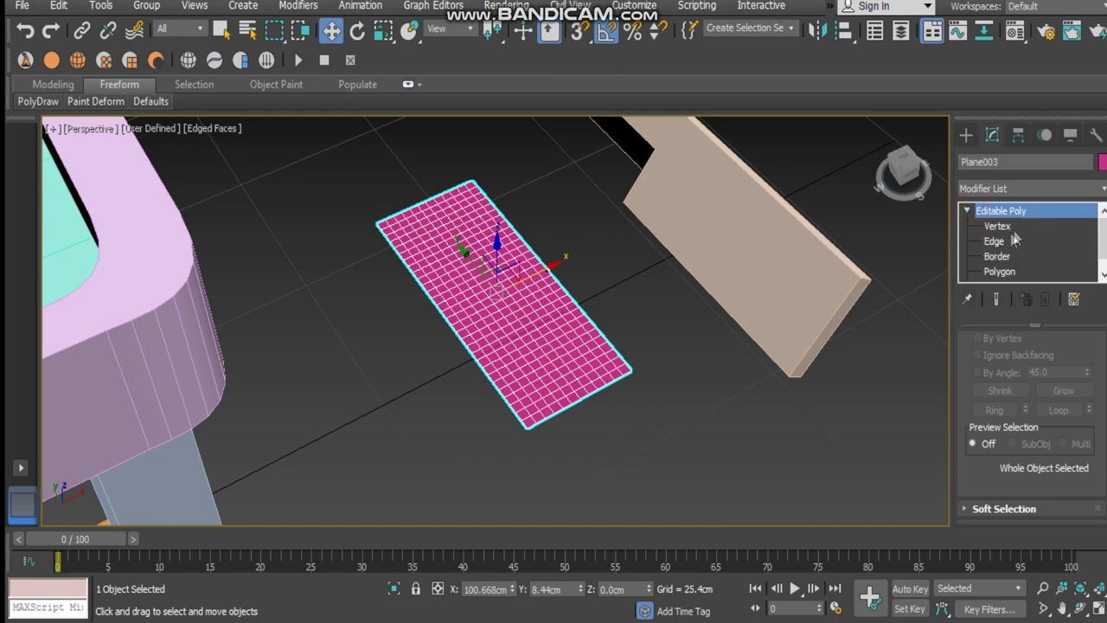
{"action": "left_click", "coordinate": [999, 256]}
{"action": "scroll", "coordinate": [510, 361], "scroll_direction": "up", "scroll_amount": 3}
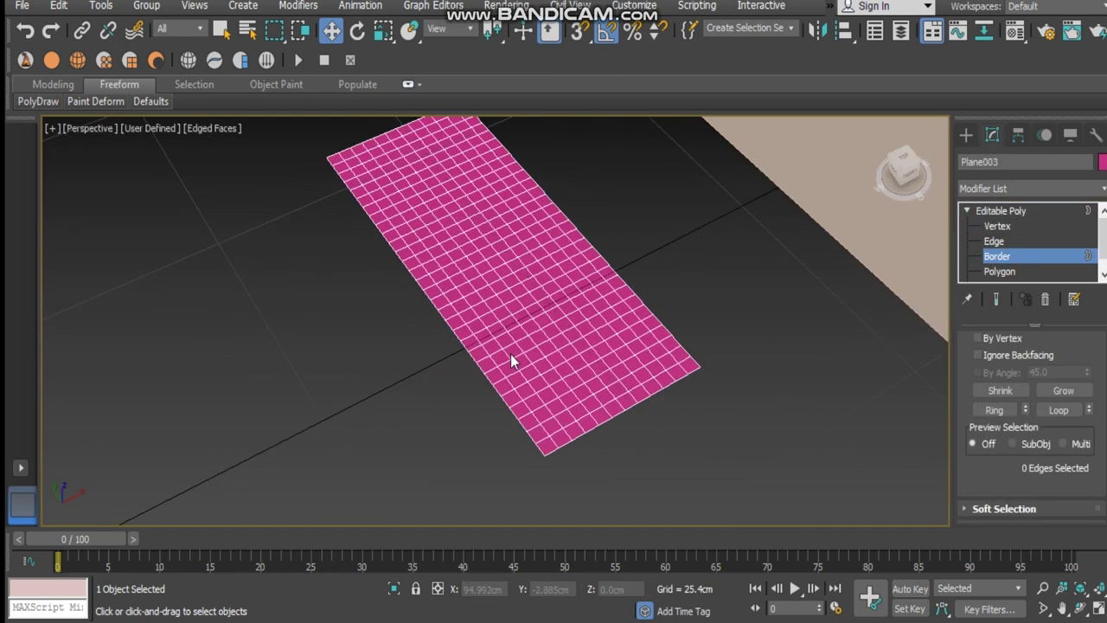
{"action": "scroll", "coordinate": [511, 356], "scroll_direction": "up", "scroll_amount": 2}
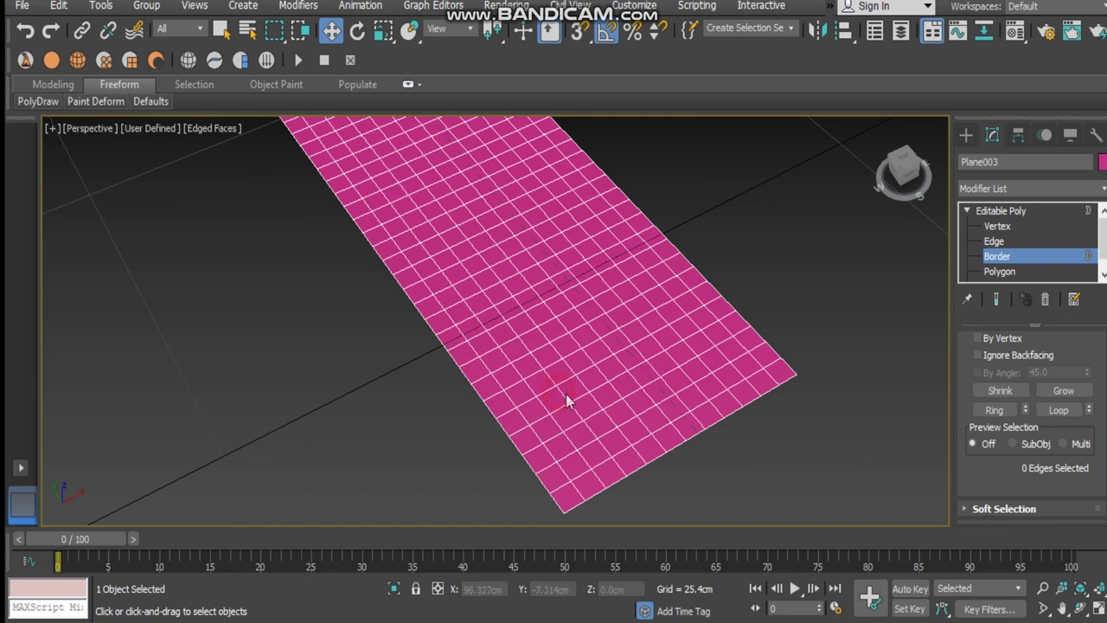
{"action": "key", "text": "ctrl+a"}
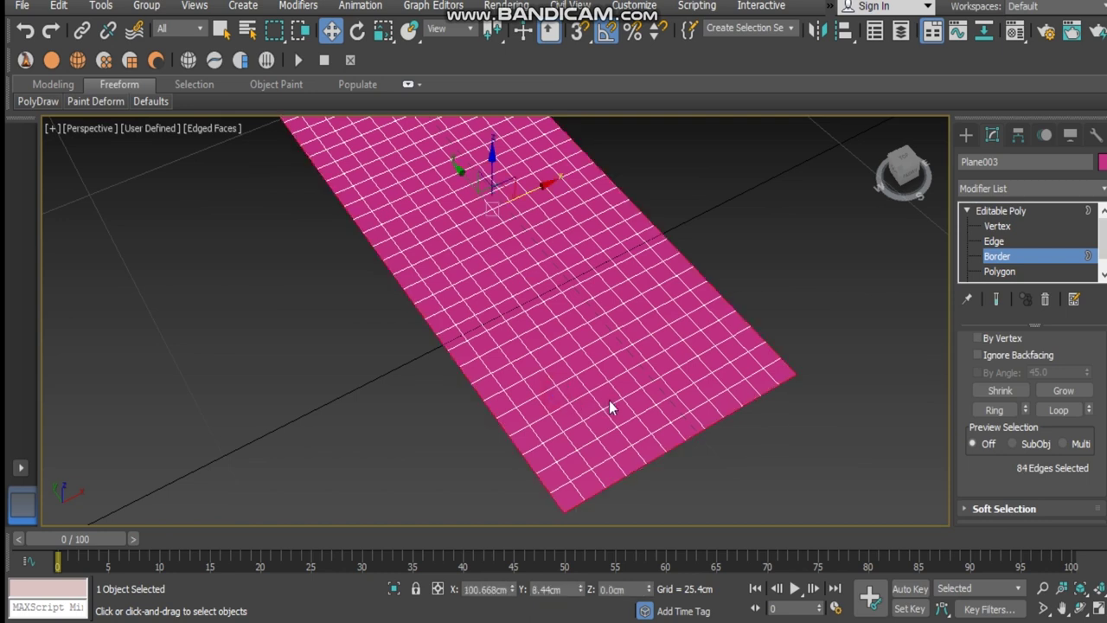
{"action": "left_click", "coordinate": [626, 405]}
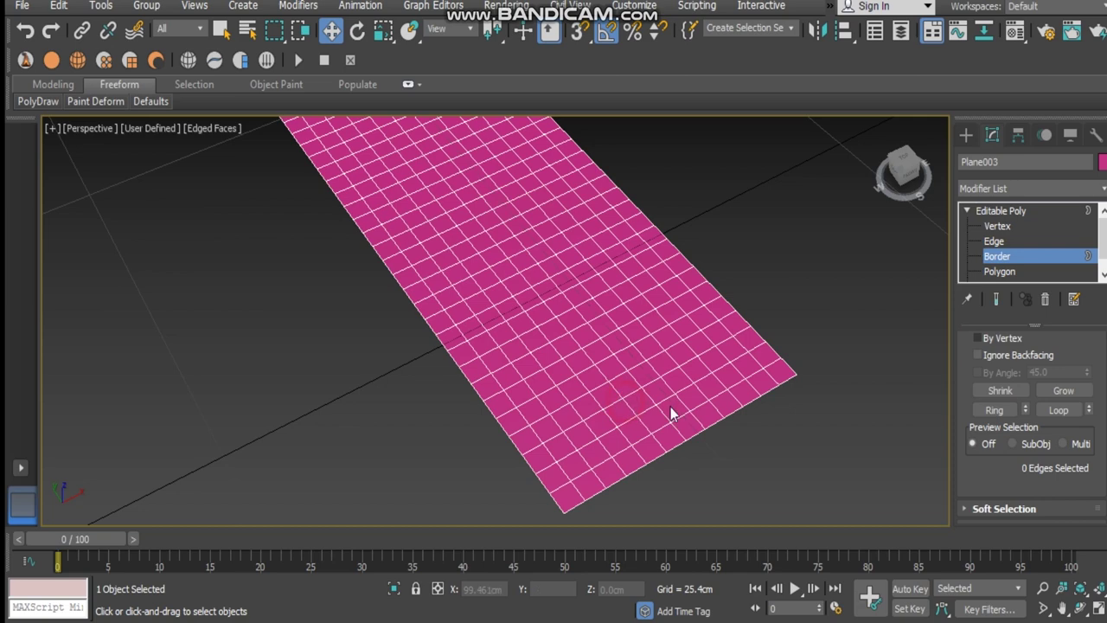
{"action": "scroll", "coordinate": [600, 379], "scroll_direction": "up", "scroll_amount": 5}
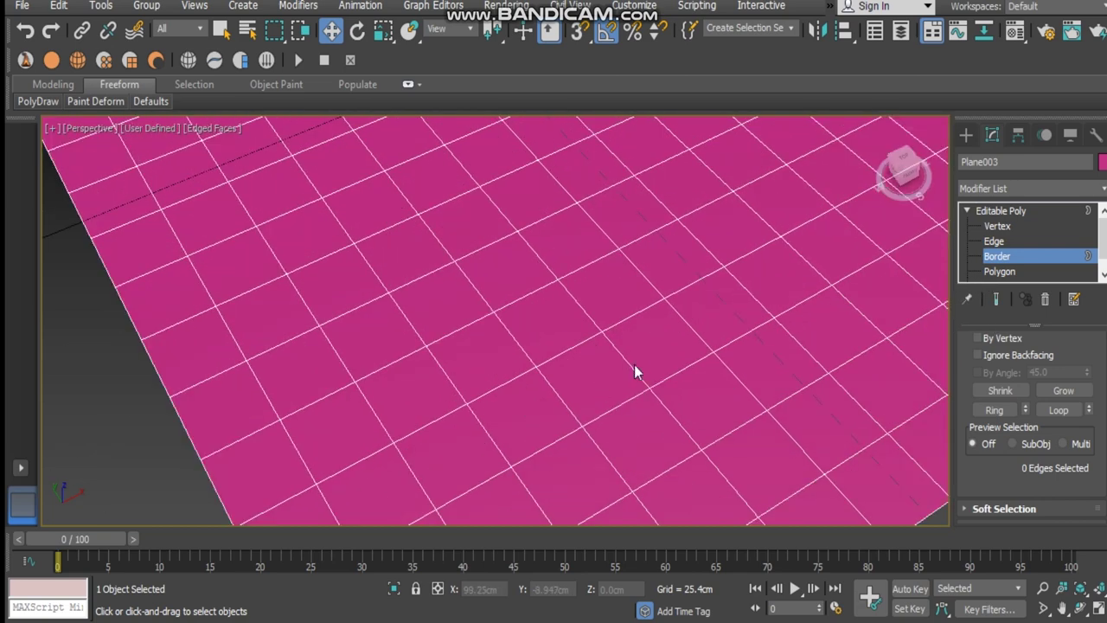
- Select all edges of the plane and connect them to form a diagonal pattern of new edges
{"action": "left_click", "coordinate": [994, 241]}
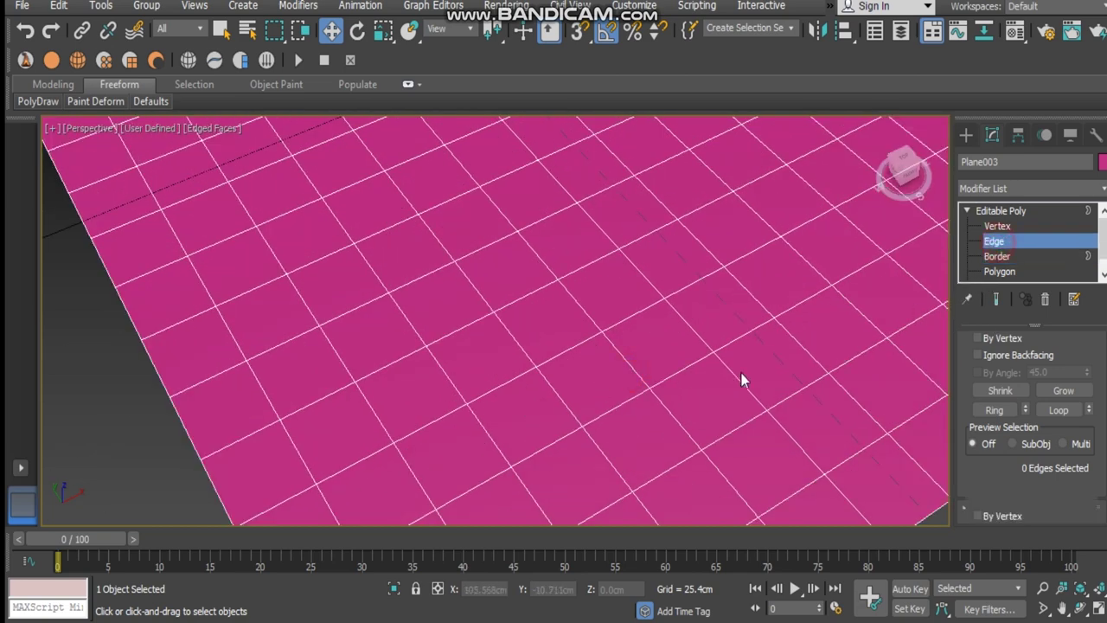
{"action": "left_click", "coordinate": [628, 371]}
{"action": "scroll", "coordinate": [757, 367], "scroll_direction": "down", "scroll_amount": 2}
{"action": "key", "text": "ctrl+a"}
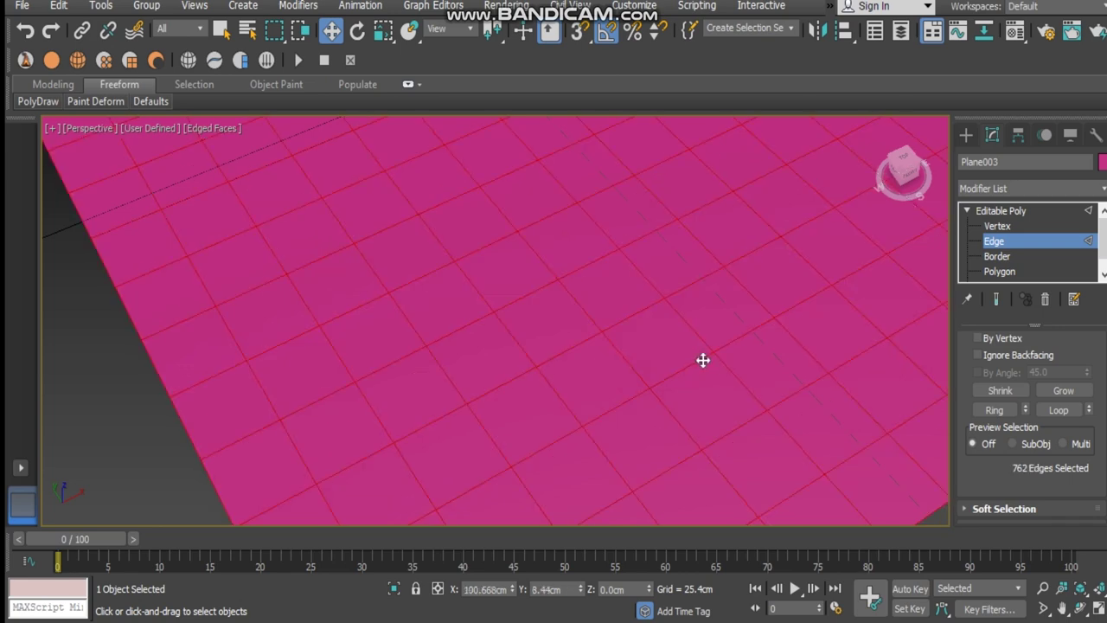
{"action": "scroll", "coordinate": [672, 346], "scroll_direction": "down", "scroll_amount": 4}
{"action": "middle_click_drag", "start_coordinate": [617, 272], "coordinate": [599, 338]}
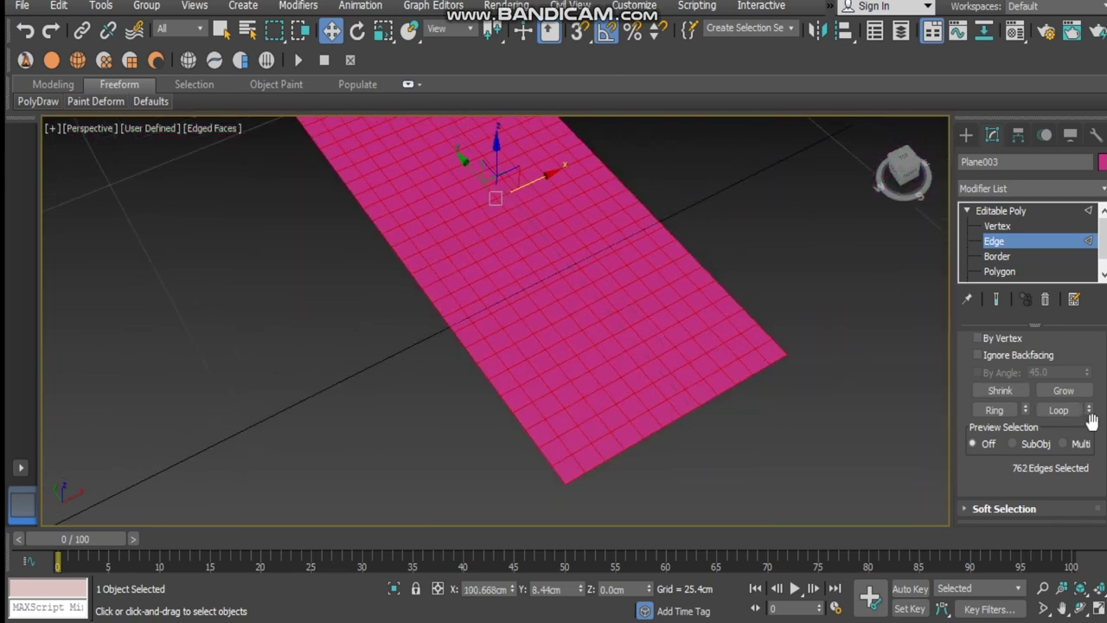
{"action": "scroll", "coordinate": [1033, 423], "scroll_direction": "down", "scroll_amount": 5}
{"action": "left_click", "coordinate": [1054, 393]}
- Invert the edge selection and remove the original straight grid edges so only the diagonal net pattern is kept
{"action": "scroll", "coordinate": [619, 361], "scroll_direction": "up", "scroll_amount": 3}
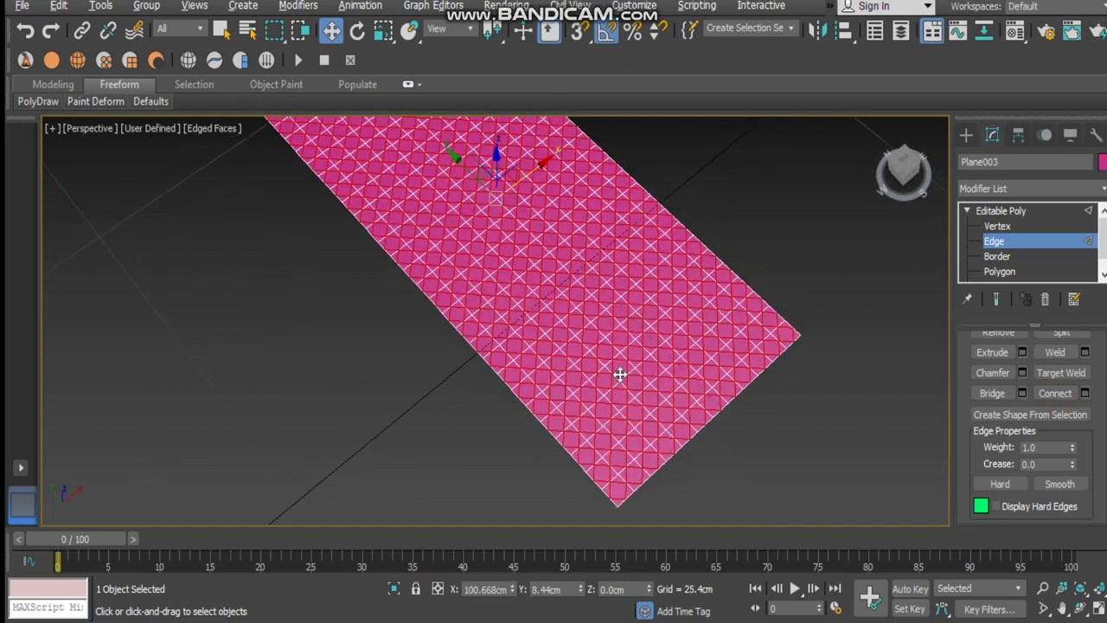
{"action": "scroll", "coordinate": [601, 309], "scroll_direction": "up", "scroll_amount": 2}
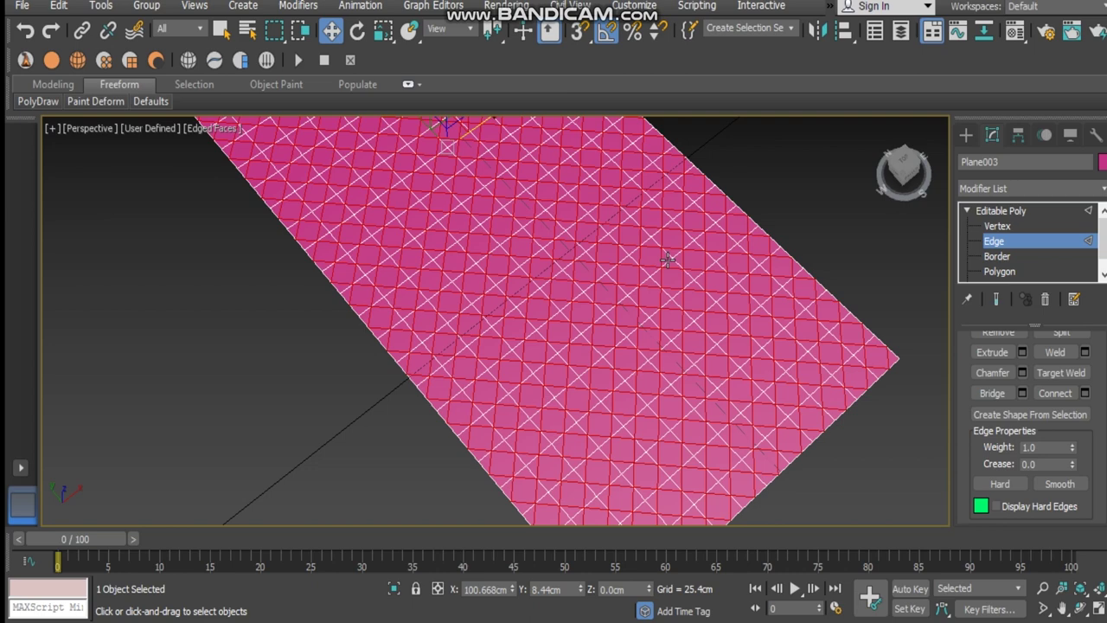
{"action": "key", "text": "ctrl+i"}
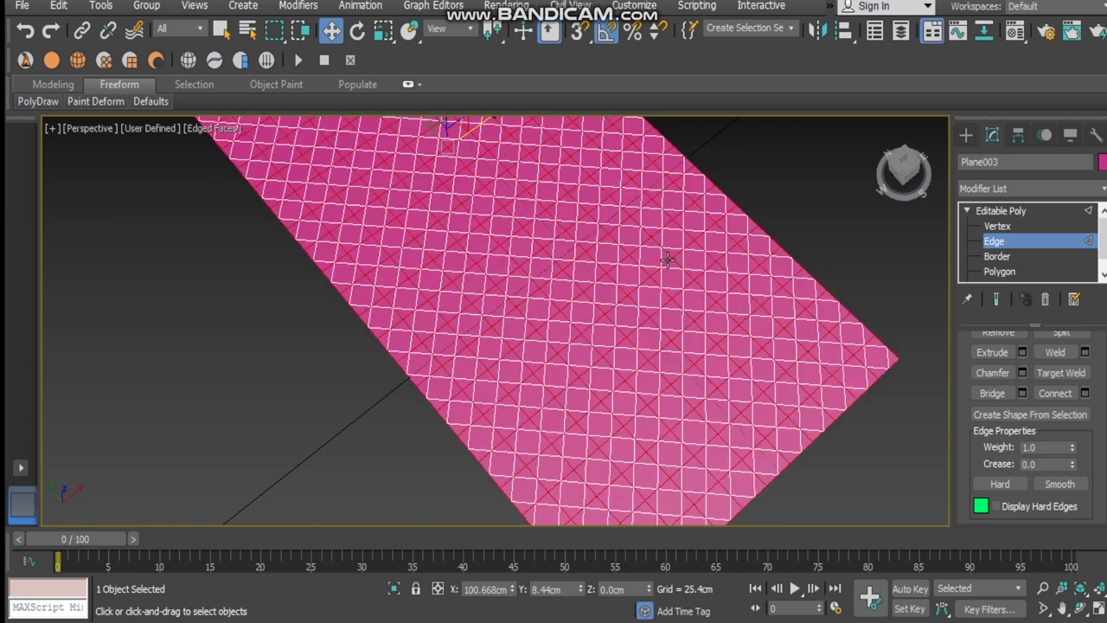
{"action": "key", "text": "BackSpace"}
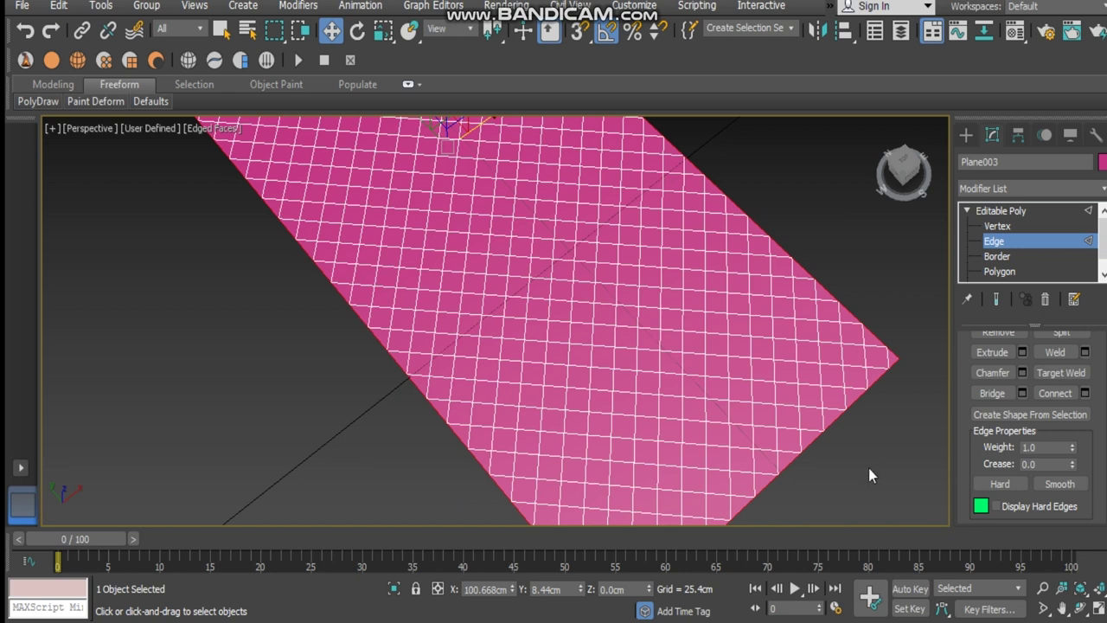
- Select all polygons of the diagonal grid and start an Inset in By Polygon mode
{"action": "left_click", "coordinate": [1010, 272]}
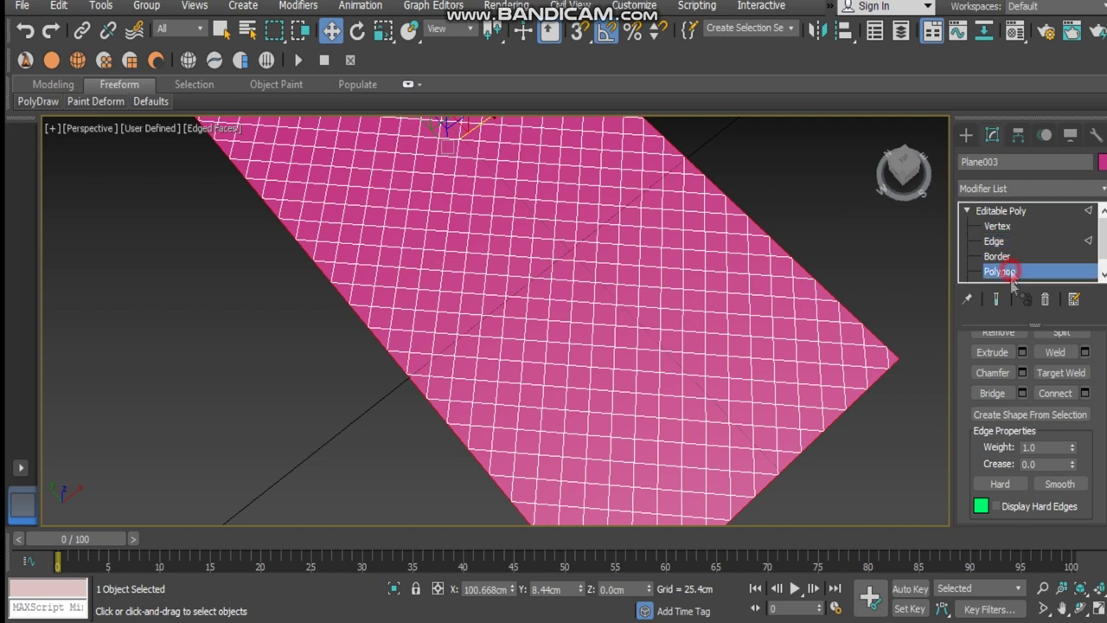
{"action": "left_click", "coordinate": [715, 390]}
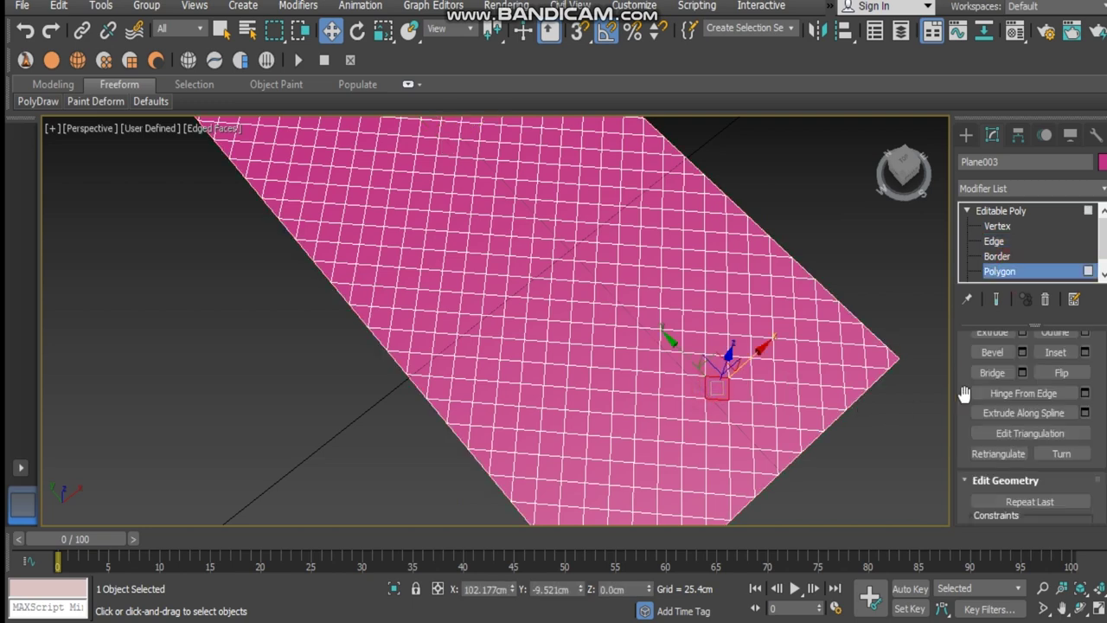
{"action": "key", "text": "ctrl+a"}
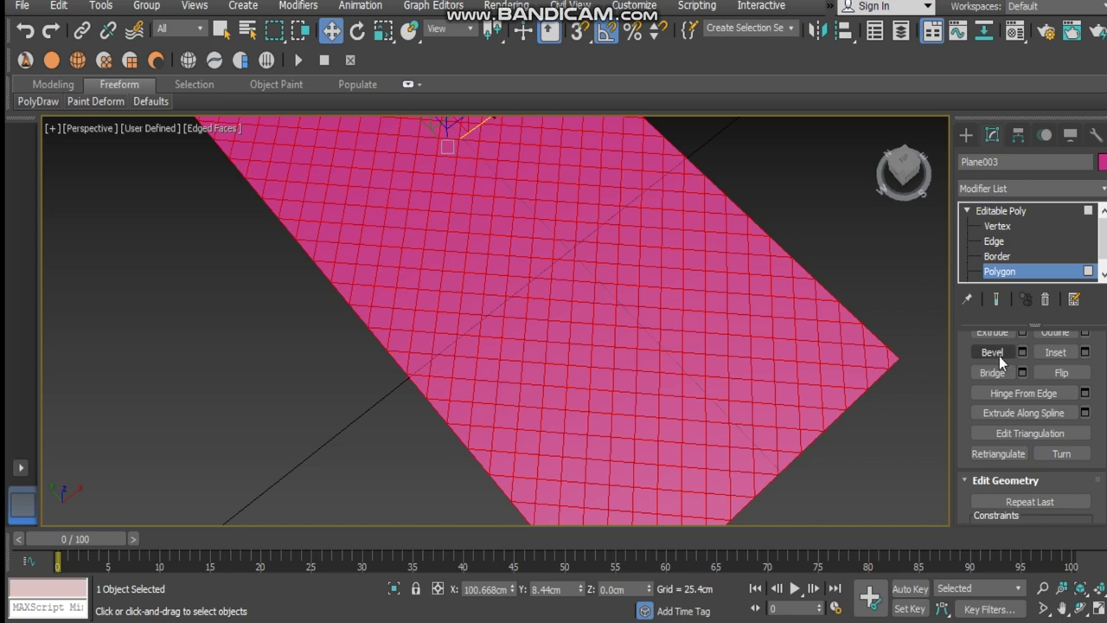
{"action": "left_click", "coordinate": [1085, 353]}
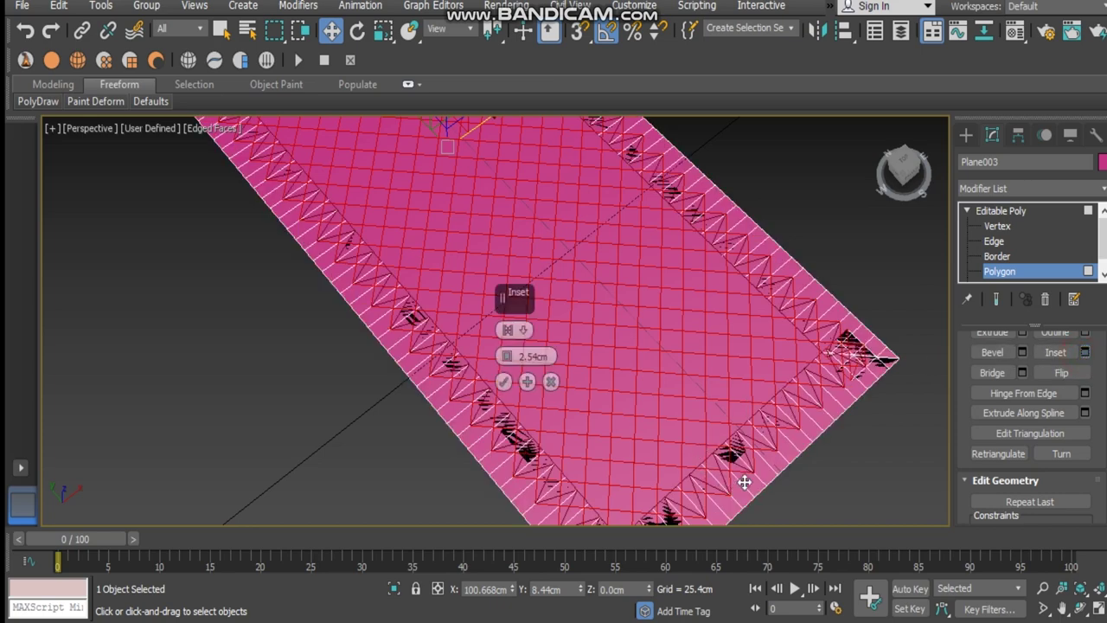
{"action": "left_click", "coordinate": [519, 330]}
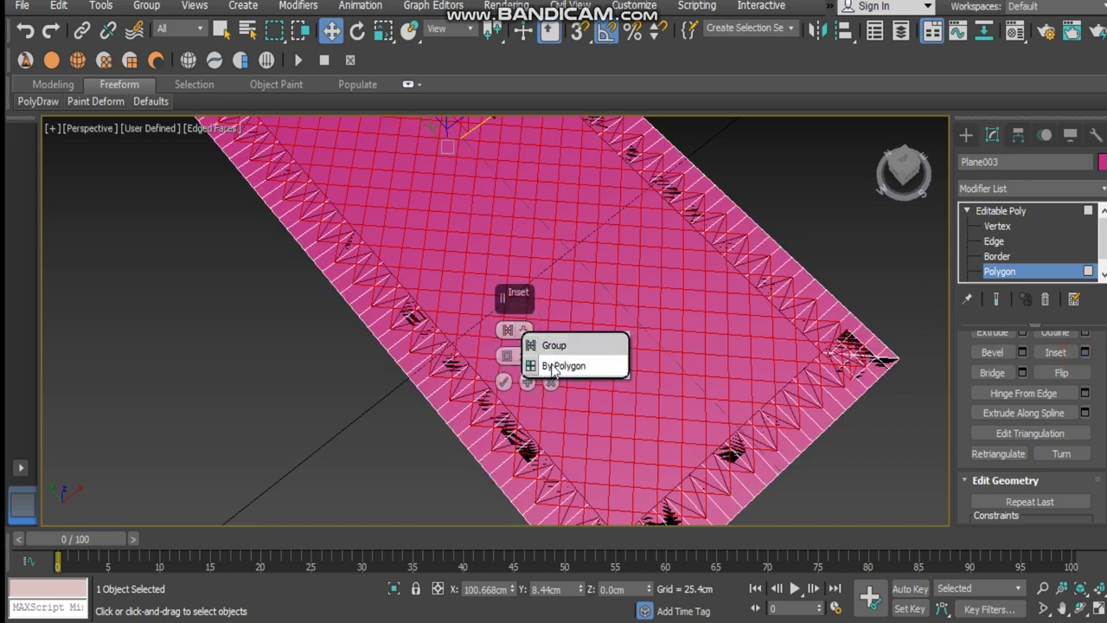
{"action": "left_click", "coordinate": [567, 362]}
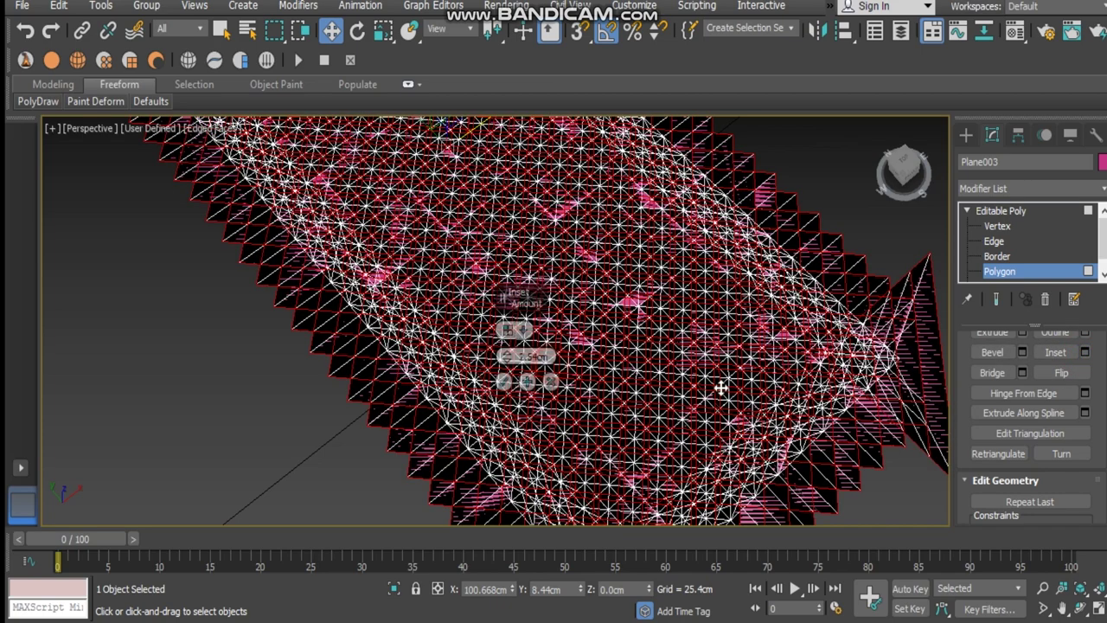
- Set the inset amount to 0.1 cm and apply it to all the polygons
{"action": "right_click", "coordinate": [507, 356]}
{"action": "mouse_move", "coordinate": [507, 356]}
{"action": "left_mouse_down"}
{"action": "mouse_move", "coordinate": [507, 339]}
{"action": "mouse_move", "coordinate": [507, 353]}
{"action": "left_mouse_up"}
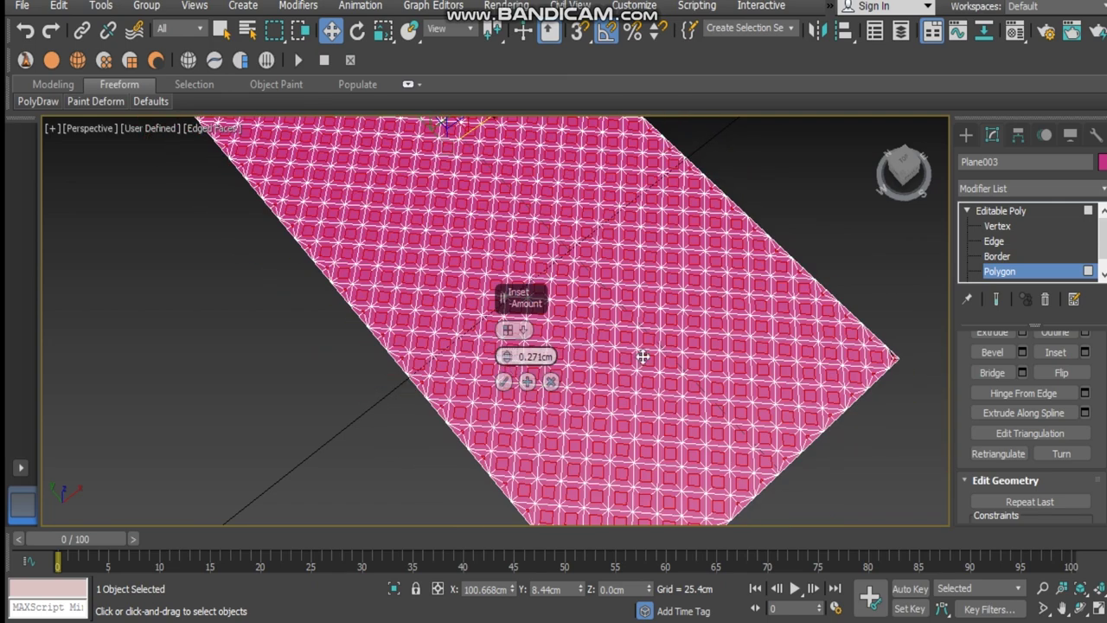
{"action": "scroll", "coordinate": [643, 356], "scroll_direction": "up", "scroll_amount": 6}
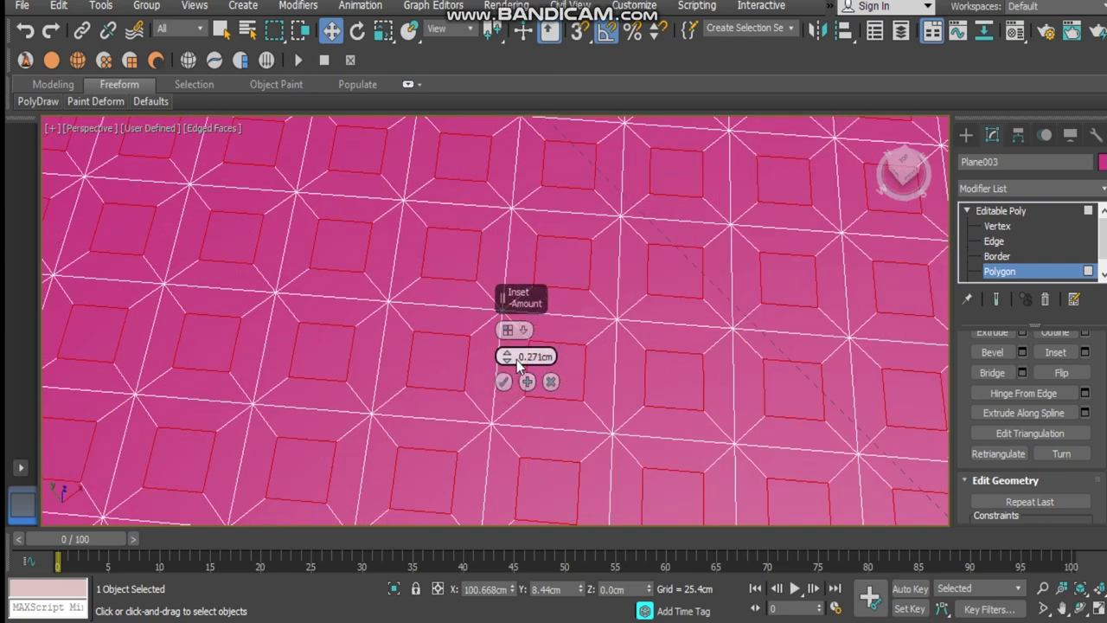
{"action": "left_click_drag", "start_coordinate": [507, 357], "coordinate": [504, 363]}
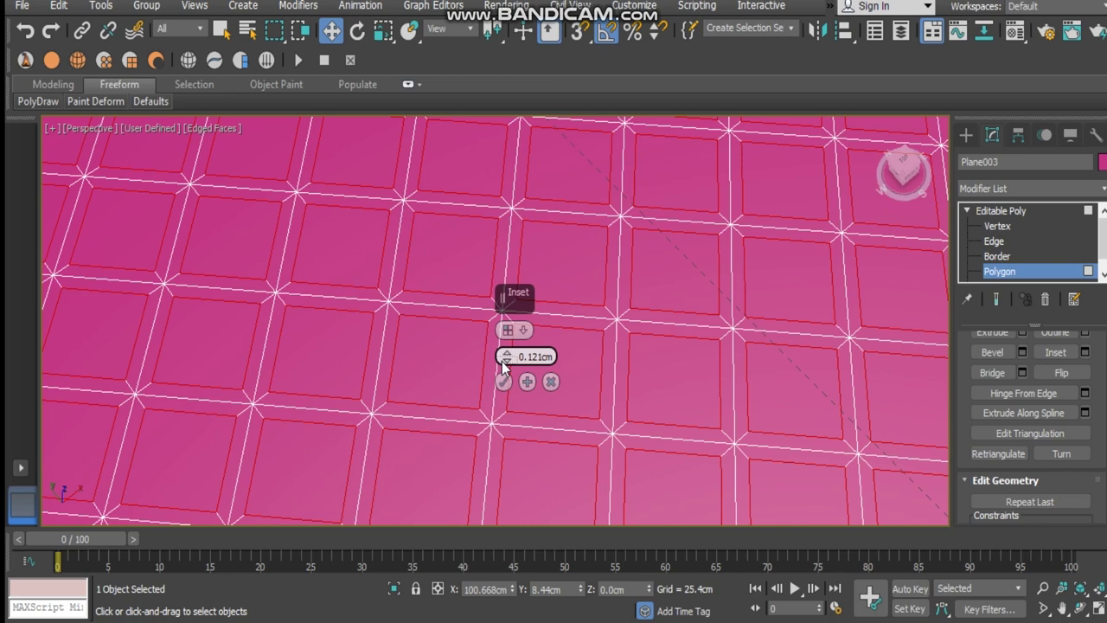
{"action": "left_click_drag", "start_coordinate": [504, 364], "coordinate": [505, 367]}
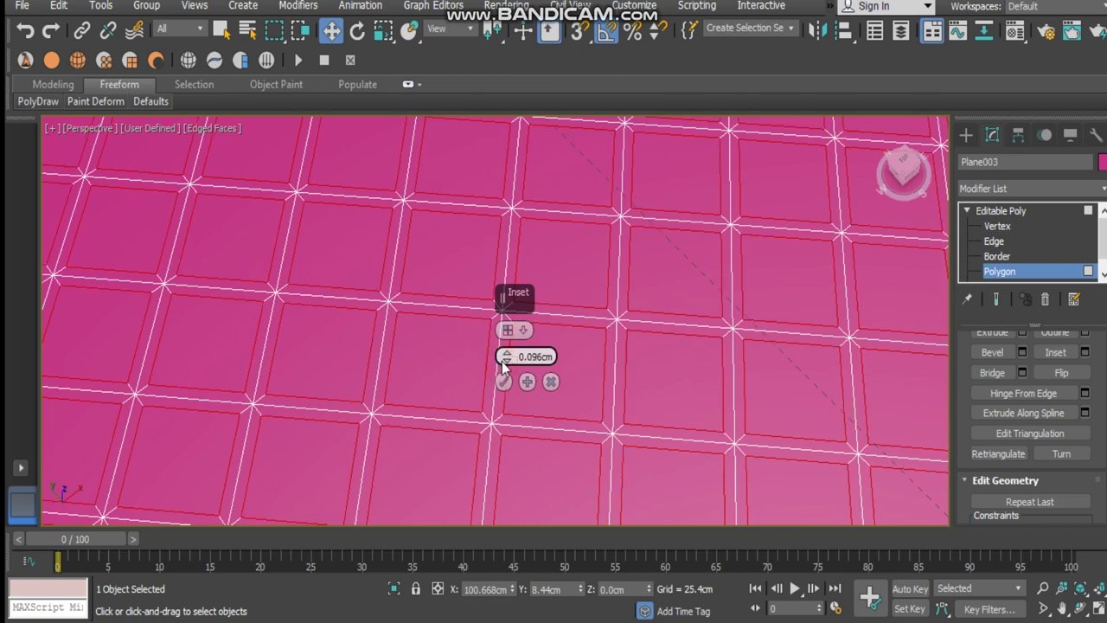
{"action": "left_click", "coordinate": [504, 354]}
{"action": "double_click", "coordinate": [528, 358]}
{"action": "type", "text": "0.1"}
{"action": "key", "text": "Return"}
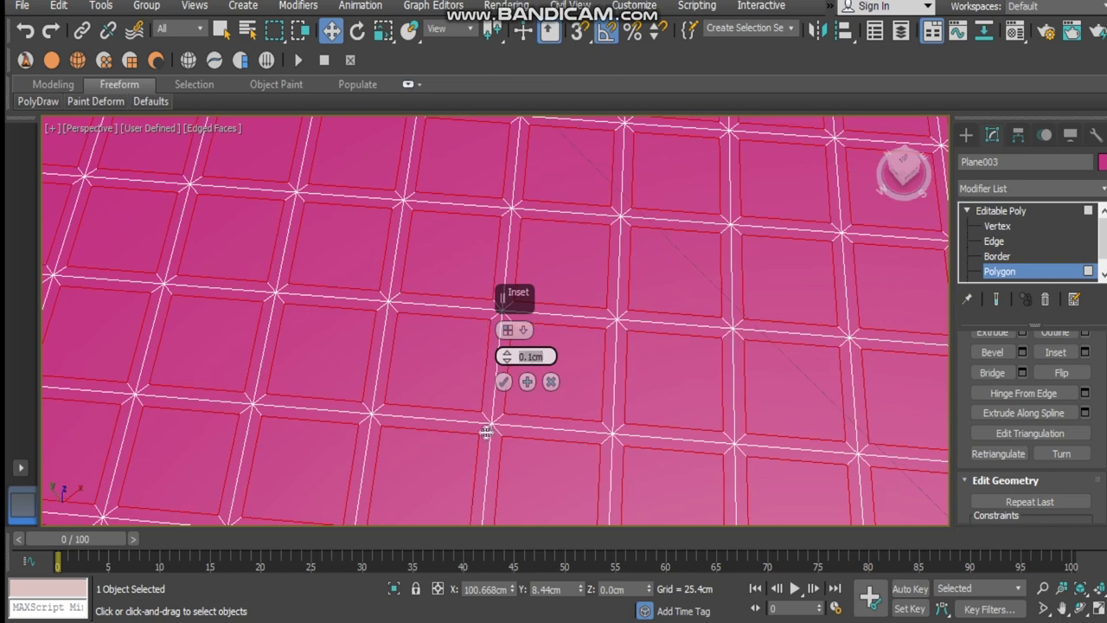
{"action": "left_click", "coordinate": [504, 388]}
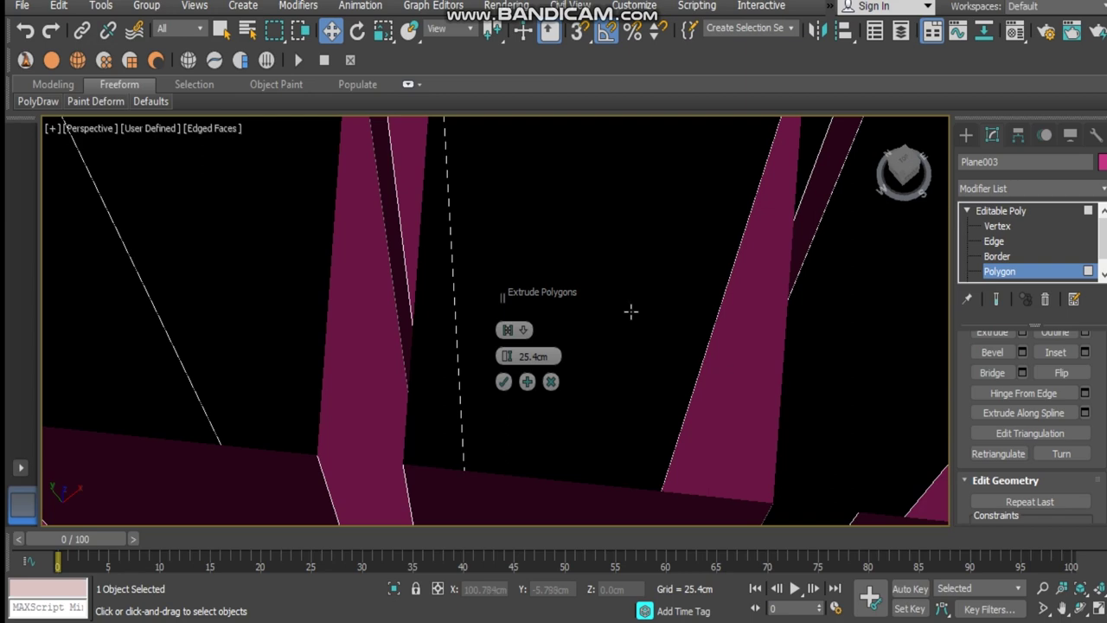
- Set the extrusion height of the net's inset polygons to -0.5 cm
{"action": "middle_click_drag", "start_coordinate": [632, 311], "coordinate": [598, 366]}
{"action": "left_click_drag", "start_coordinate": [506, 358], "coordinate": [528, 363]}
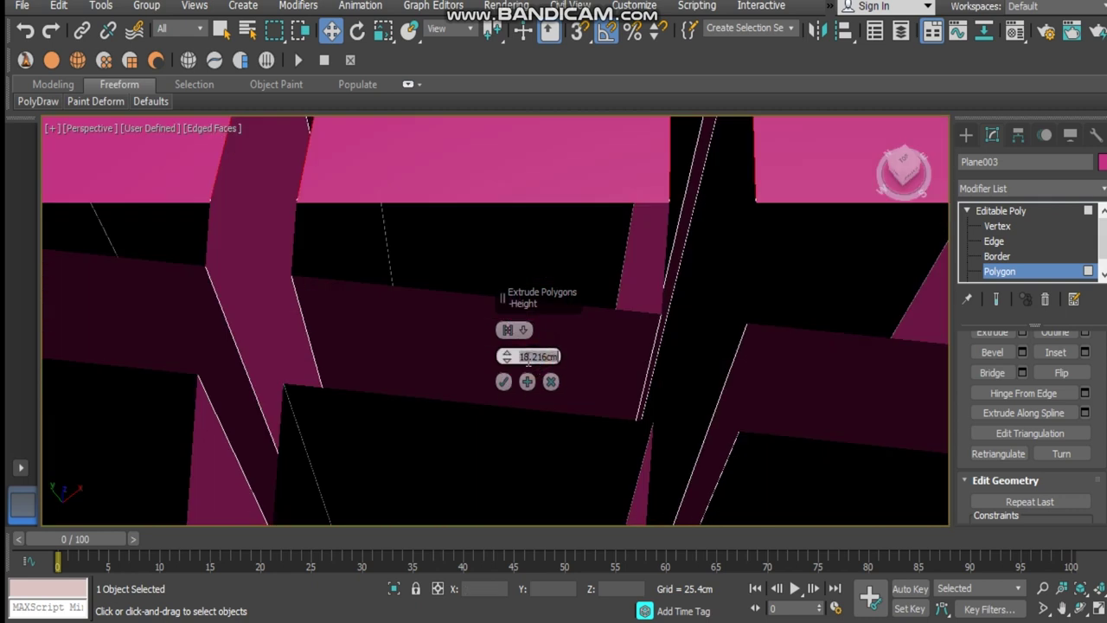
{"action": "key", "text": "BackSpace"}
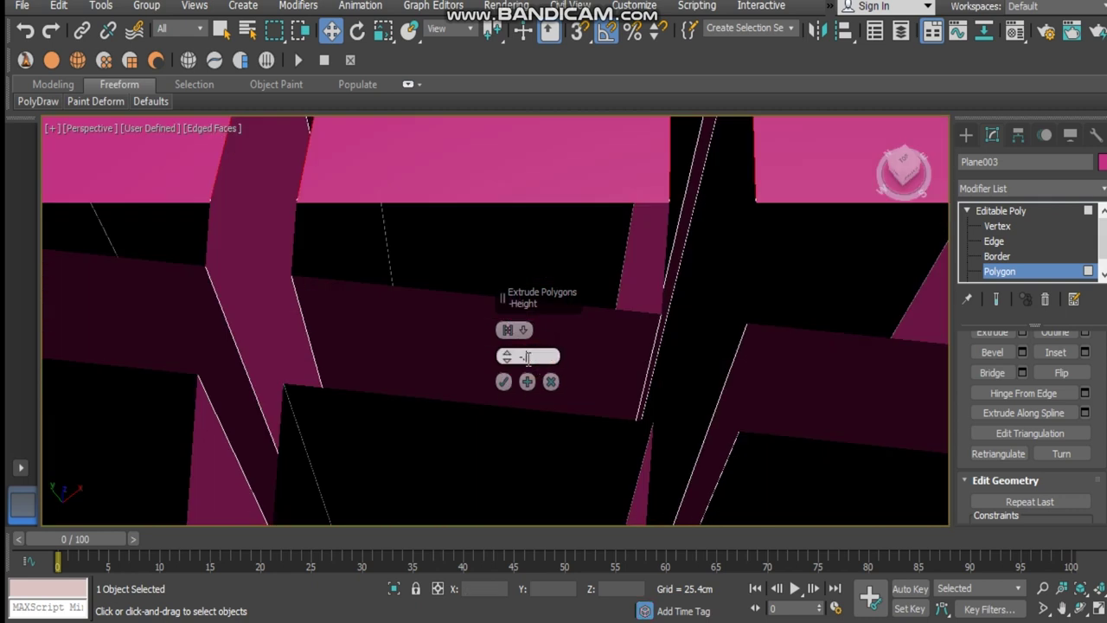
{"action": "type", "text": "-.5"}
{"action": "key", "text": "Return"}
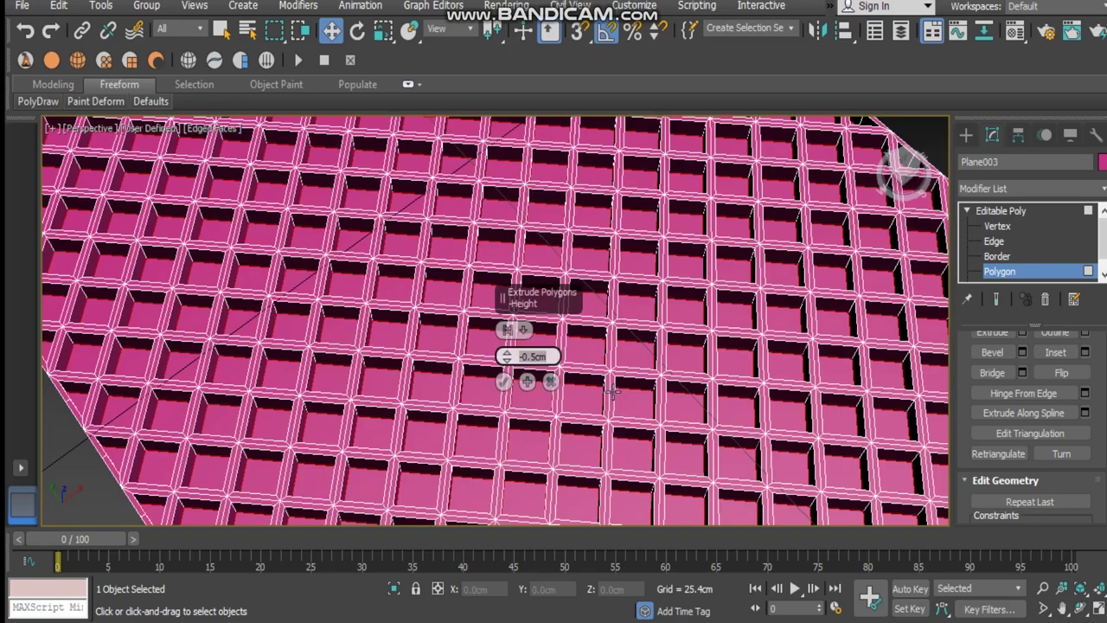
- Set the extrusion height of the net's inset polygons to -0.25 cm and apply the extrusion
{"action": "middle_click_drag", "start_coordinate": [621, 351], "coordinate": [701, 382], "text": "alt"}
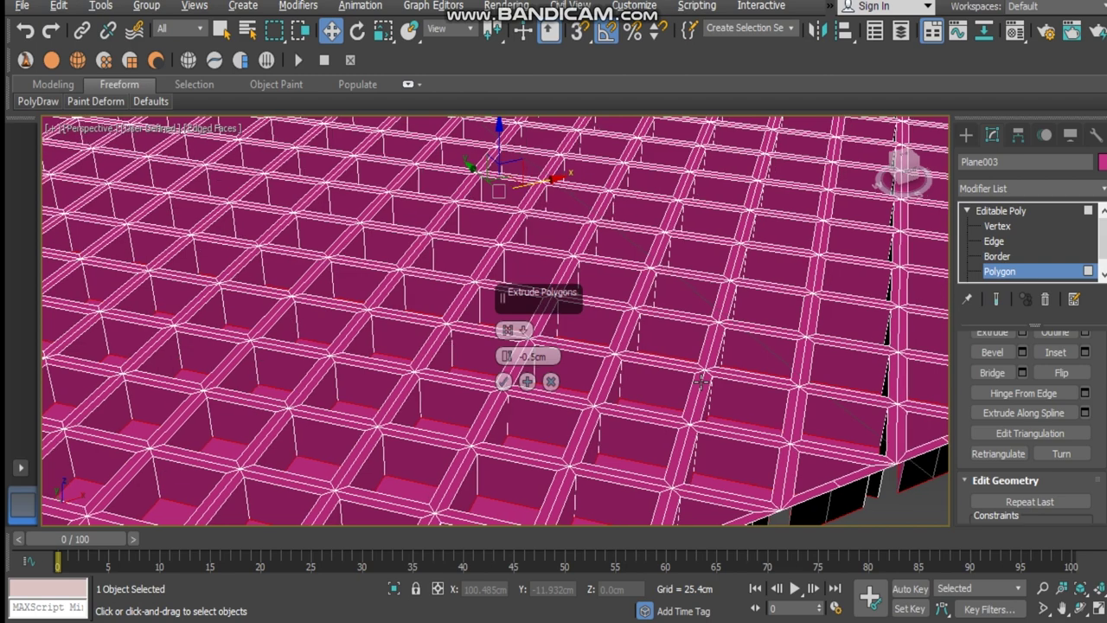
{"action": "scroll", "coordinate": [701, 367], "scroll_direction": "up", "scroll_amount": 8}
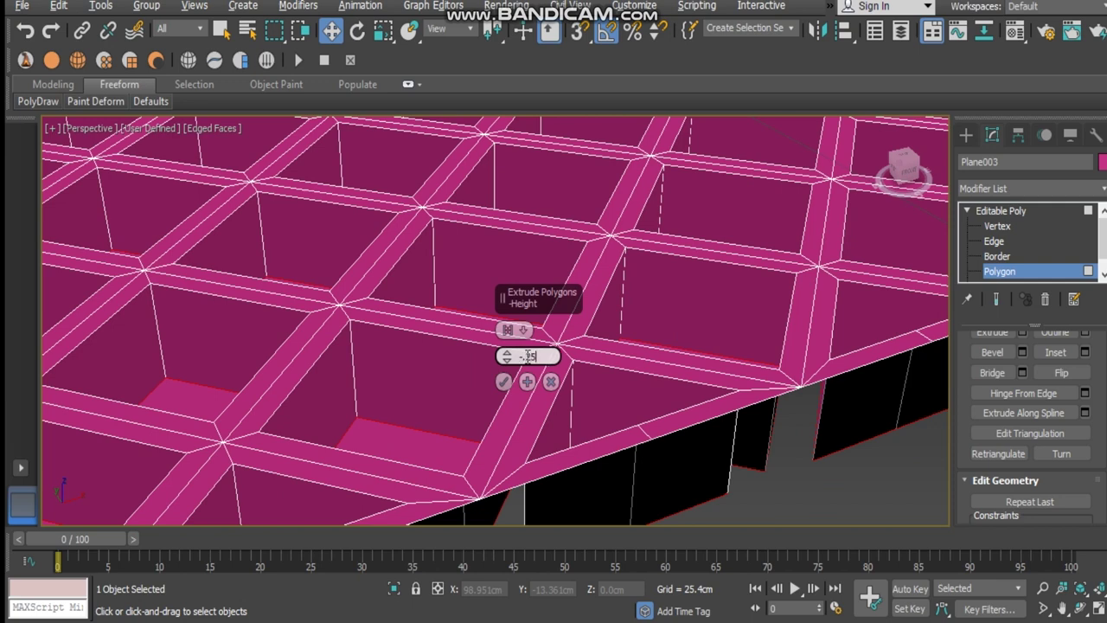
{"action": "key", "text": "Return"}
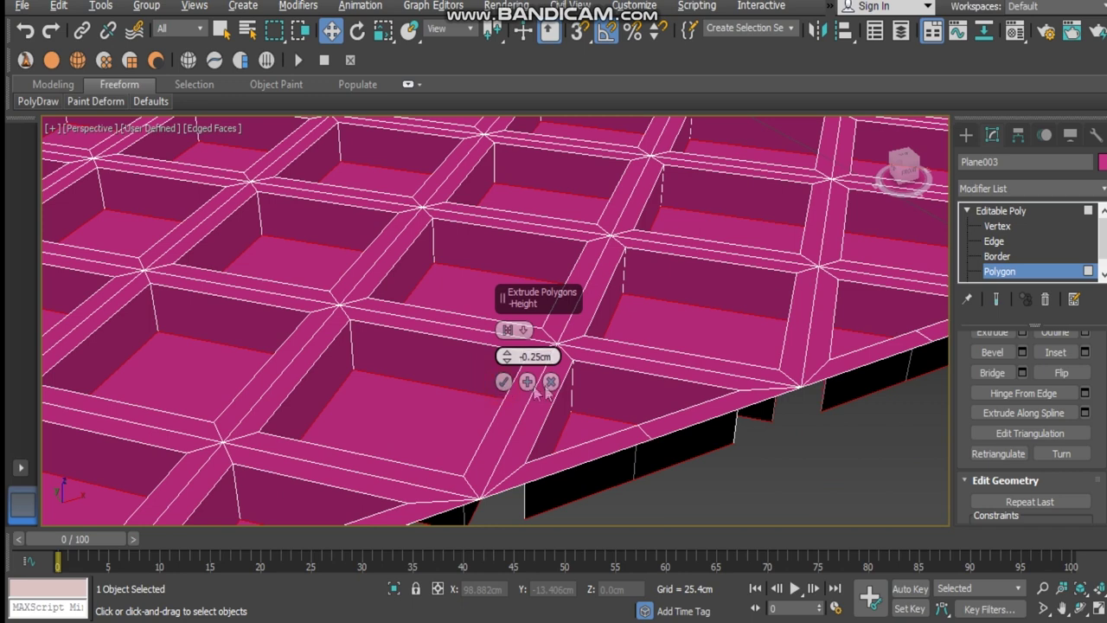
{"action": "left_click", "coordinate": [505, 383]}
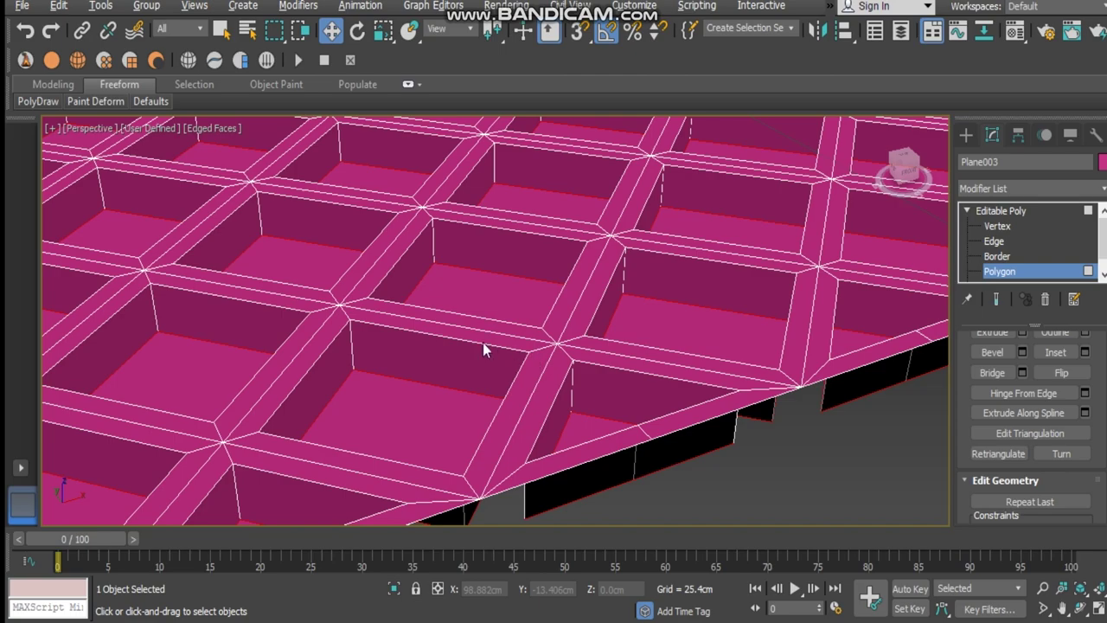
- Delete the selected extruded polygons so only the open diagonal mesh of the net is left
{"action": "key", "text": "Delete"}
{"action": "scroll", "coordinate": [468, 364], "scroll_direction": "down", "scroll_amount": 10}
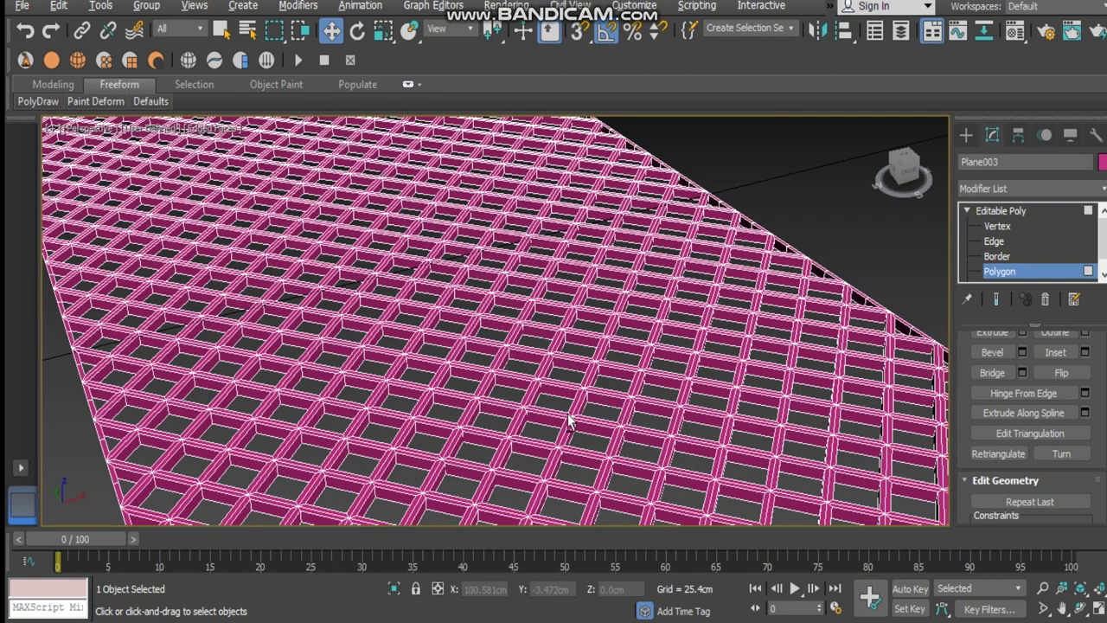
{"action": "middle_click_drag", "start_coordinate": [569, 423], "coordinate": [534, 334], "text": "alt"}
{"action": "scroll", "coordinate": [500, 244], "scroll_direction": "down", "scroll_amount": 3}
{"action": "middle_click_drag", "start_coordinate": [493, 263], "coordinate": [571, 401]}
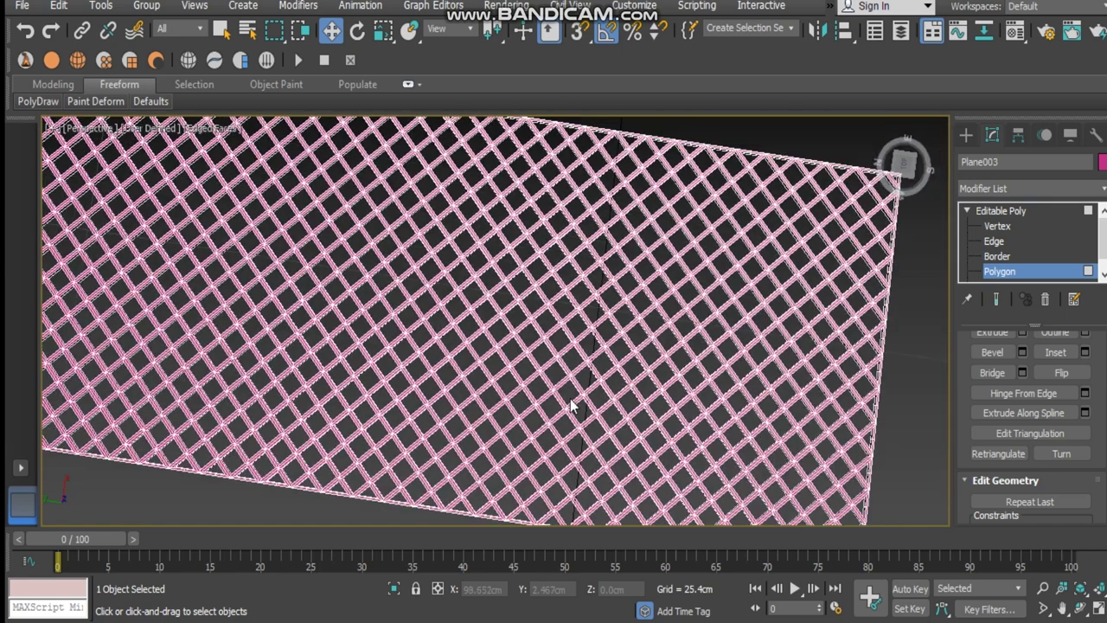
{"action": "scroll", "coordinate": [592, 300], "scroll_direction": "down", "scroll_amount": 5}
{"action": "middle_click_drag", "start_coordinate": [592, 300], "coordinate": [549, 253], "text": "alt"}
{"action": "scroll", "coordinate": [547, 255], "scroll_direction": "down", "scroll_amount": 4}
{"action": "middle_click_drag", "start_coordinate": [540, 317], "coordinate": [532, 366]}
{"action": "scroll", "coordinate": [532, 368], "scroll_direction": "up", "scroll_amount": 3}
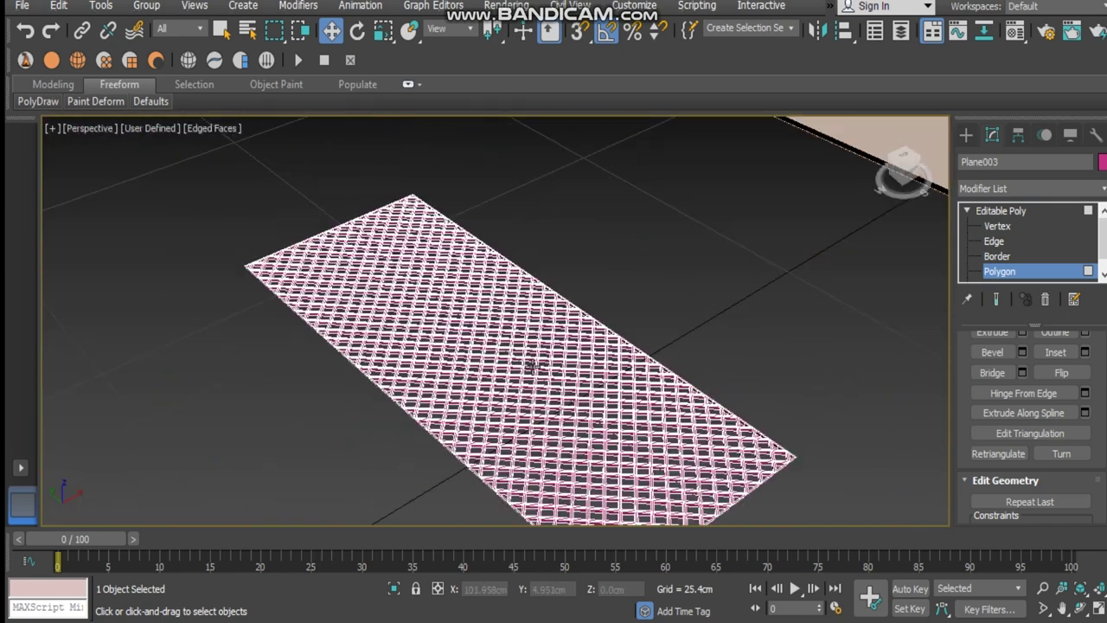
- Leave polygon editing and rotate the whole net -90 degrees around Y and 90 degrees around X to stand it upright
{"action": "left_click", "coordinate": [578, 383]}
{"action": "left_click", "coordinate": [1004, 210]}
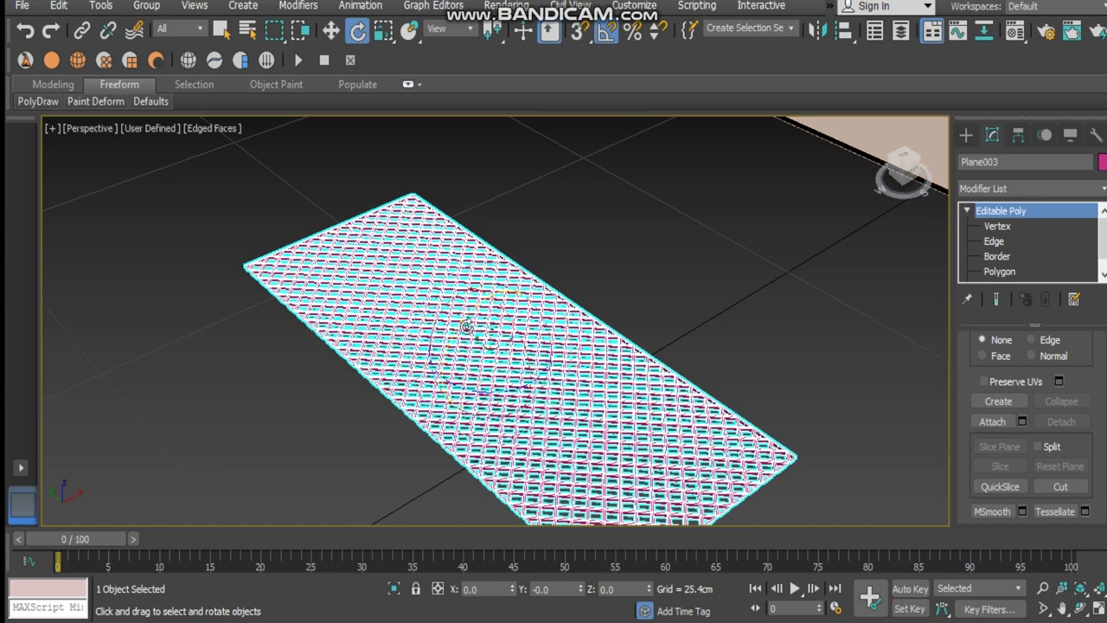
{"action": "left_click_drag", "start_coordinate": [461, 329], "coordinate": [433, 398]}
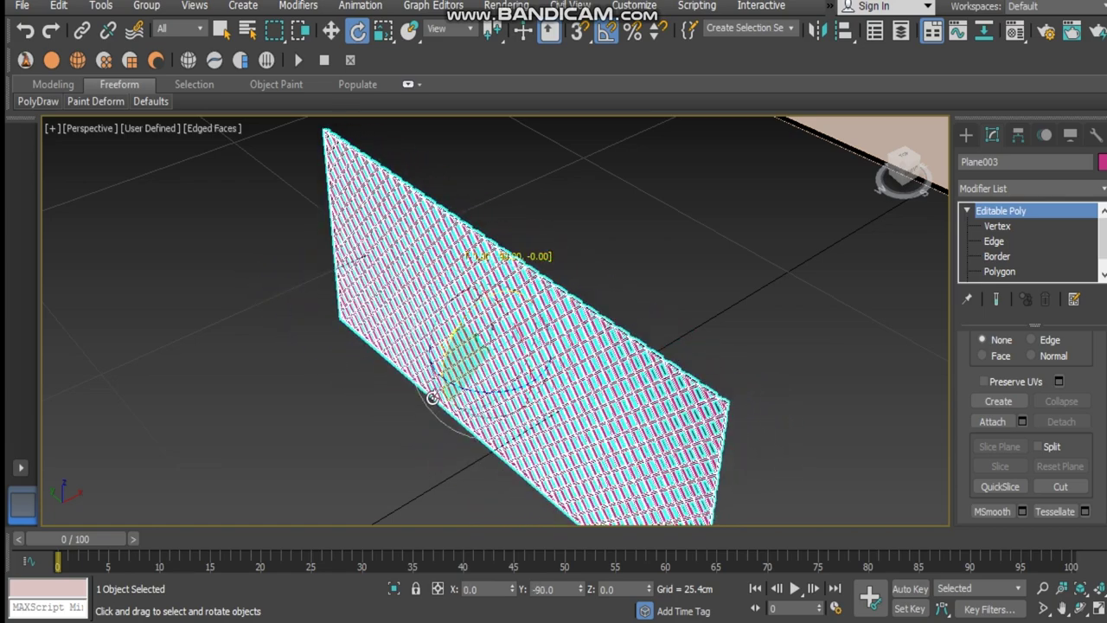
{"action": "left_click_drag", "start_coordinate": [433, 398], "coordinate": [536, 373]}
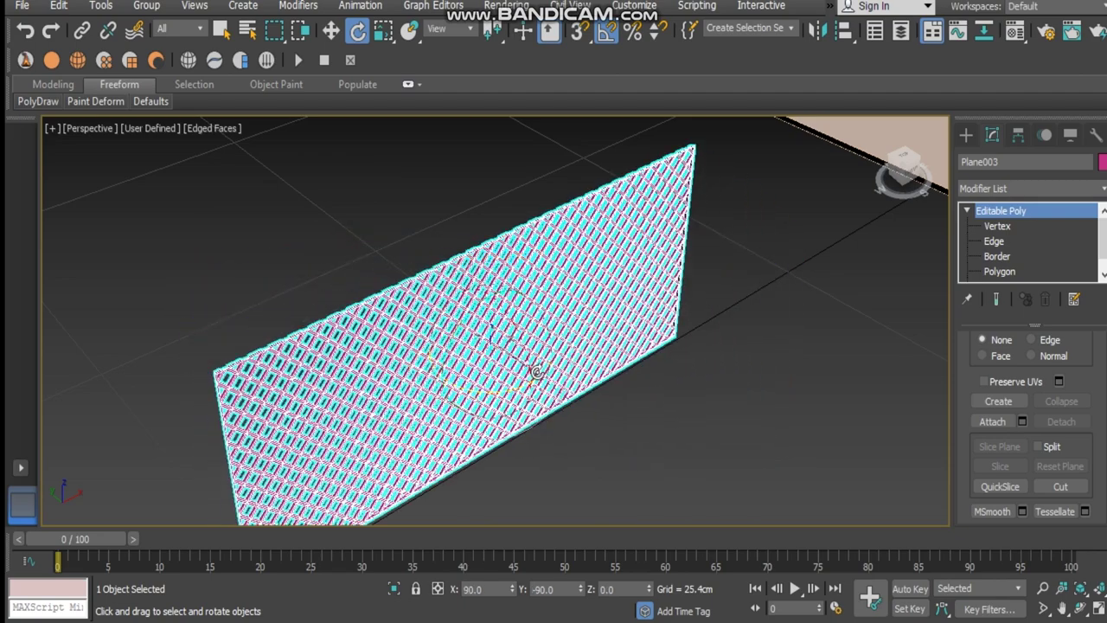
- Raise the upright net off the ground and move it in the top view to one side edge of the board's notch
{"action": "scroll", "coordinate": [530, 372], "scroll_direction": "down", "scroll_amount": 4}
{"action": "key", "text": "w"}
{"action": "left_click_drag", "start_coordinate": [476, 325], "coordinate": [476, 283]}
{"action": "middle_click_drag", "start_coordinate": [666, 194], "coordinate": [771, 240], "text": "alt"}
{"action": "key", "text": "alt+w"}
{"action": "middle_click_drag", "start_coordinate": [292, 173], "coordinate": [292, 200]}
{"action": "scroll", "coordinate": [290, 226], "scroll_direction": "down", "scroll_amount": 5}
{"action": "left_click_drag", "start_coordinate": [245, 255], "coordinate": [295, 163]}
- Adjust the net's height along Z to fit the side edge of the board's notch
{"action": "key", "text": "r"}
{"action": "key", "text": "w"}
{"action": "scroll", "coordinate": [297, 212], "scroll_direction": "up", "scroll_amount": 5}
{"action": "key", "text": "r"}
{"action": "key", "text": "w"}
{"action": "key", "text": "w"}
{"action": "scroll", "coordinate": [755, 432], "scroll_direction": "up", "scroll_amount": 5}
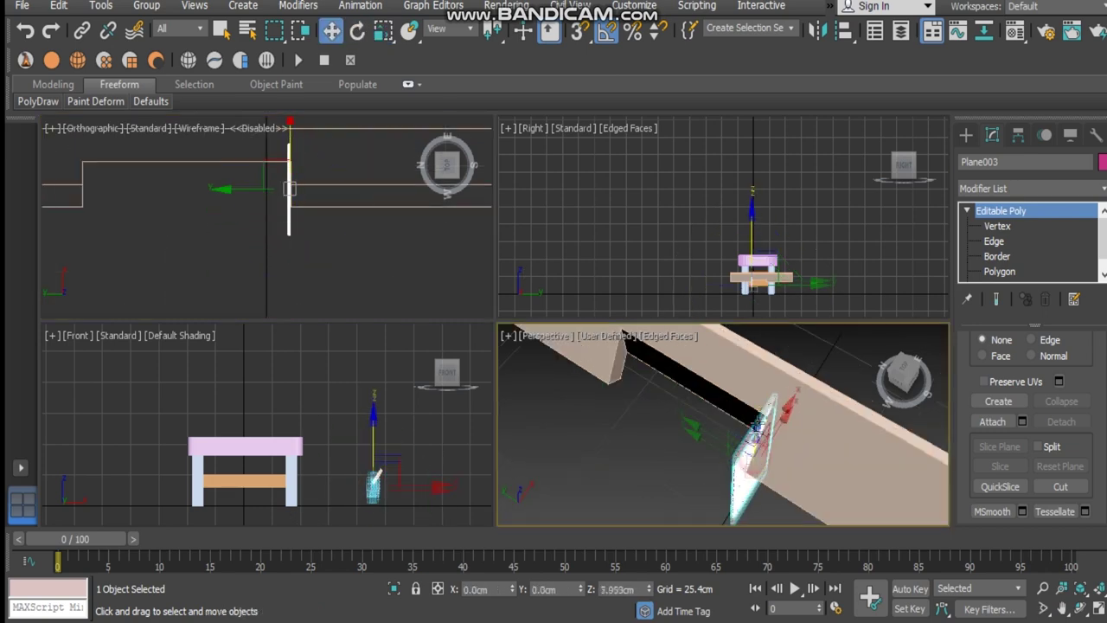
{"action": "middle_click_drag", "start_coordinate": [756, 440], "coordinate": [702, 413], "text": "alt"}
{"action": "key", "text": "e"}
{"action": "key", "text": "r"}
{"action": "key", "text": "w"}
{"action": "mouse_move", "coordinate": [755, 414]}
{"action": "left_mouse_down"}
{"action": "mouse_move", "coordinate": [755, 443]}
{"action": "mouse_move", "coordinate": [755, 394]}
{"action": "left_mouse_up"}
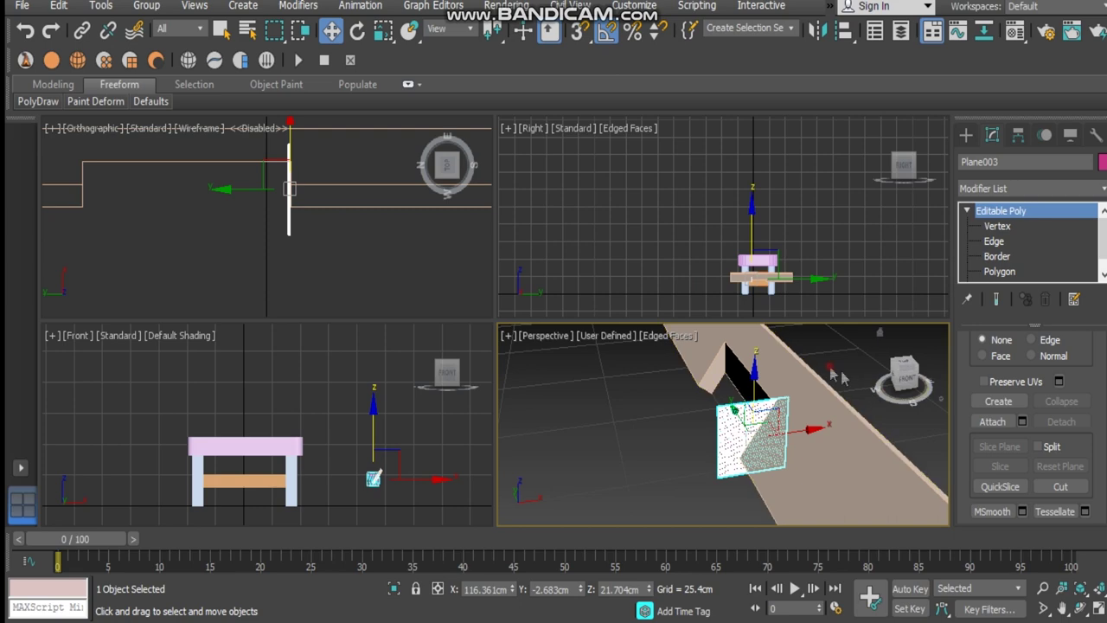
{"action": "left_click", "coordinate": [845, 378]}
{"action": "scroll", "coordinate": [756, 419], "scroll_direction": "up", "scroll_amount": 5}
{"action": "left_click", "coordinate": [702, 422]}
{"action": "scroll", "coordinate": [702, 422], "scroll_direction": "down", "scroll_amount": 5}
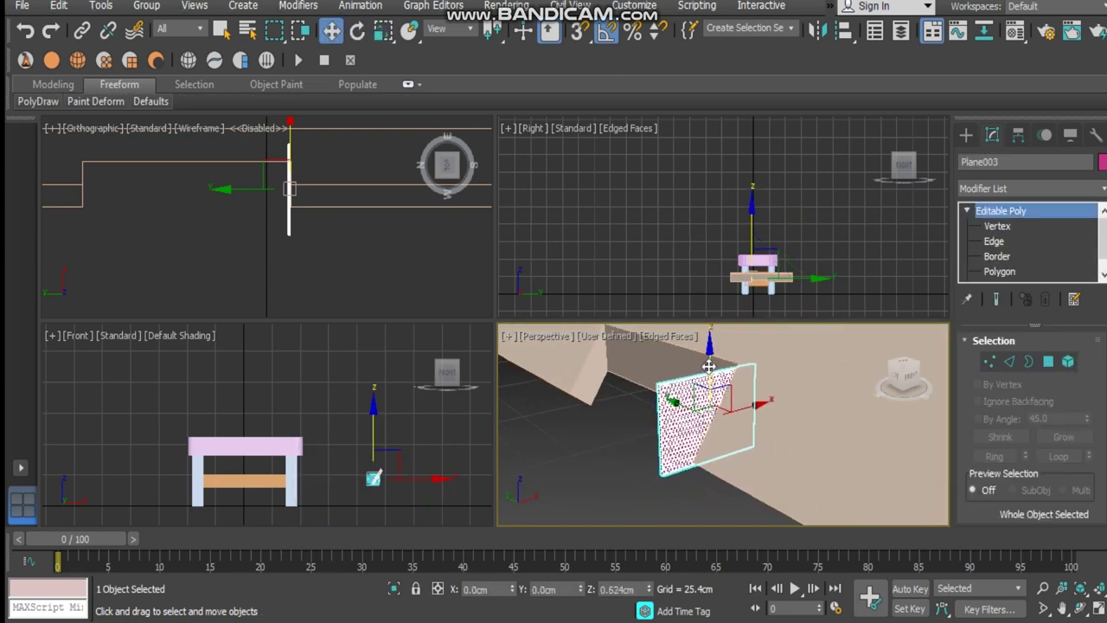
- Move the net about -2.18 cm along X, out from the board at the notch's side edge
{"action": "left_click", "coordinate": [581, 411]}
{"action": "middle_click_drag", "start_coordinate": [637, 456], "coordinate": [786, 472], "text": "alt"}
{"action": "left_click", "coordinate": [800, 416]}
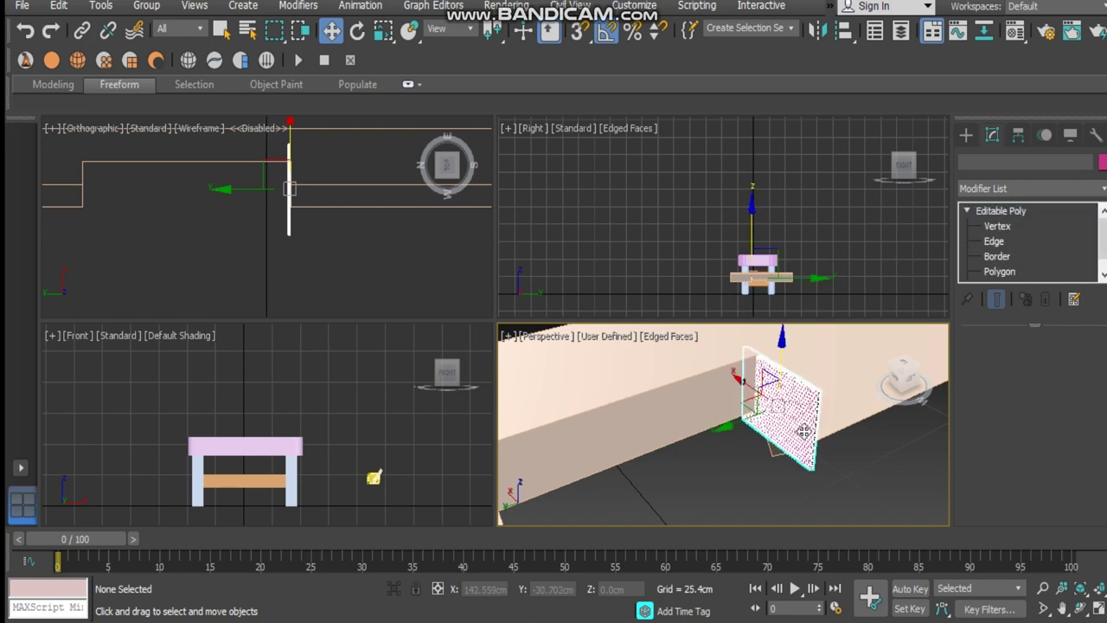
{"action": "left_click_drag", "start_coordinate": [743, 388], "coordinate": [759, 391]}
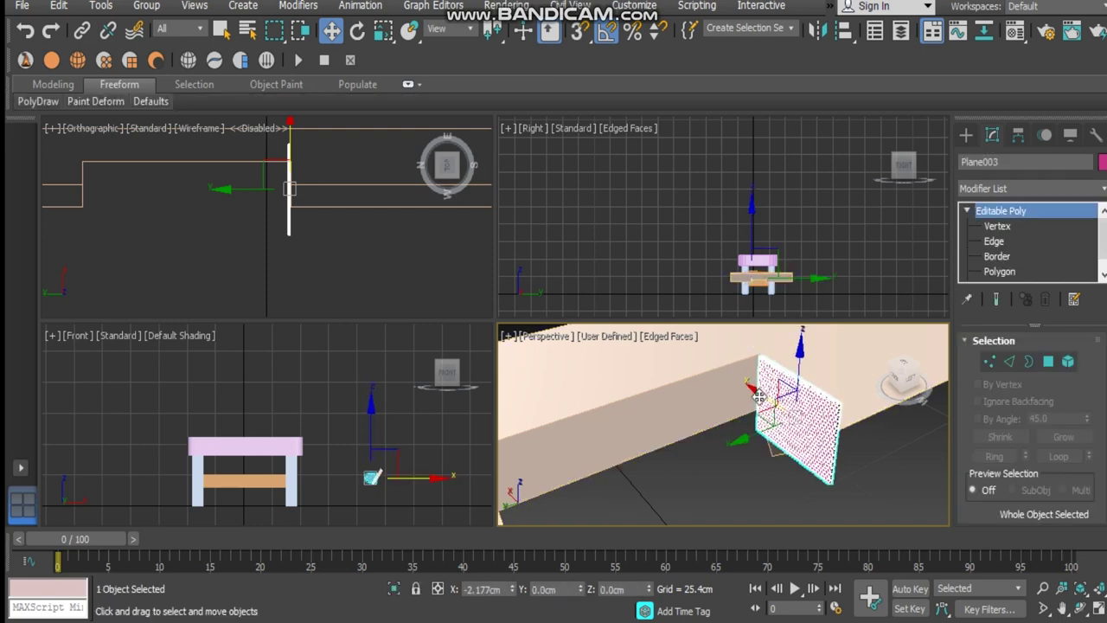
- Clone the side net along Y as one Copy at the opposite edge of the notch
{"action": "middle_click_drag", "start_coordinate": [759, 392], "coordinate": [710, 439], "text": "alt"}
{"action": "left_click_drag", "start_coordinate": [540, 457], "coordinate": [451, 463], "text": "shift"}
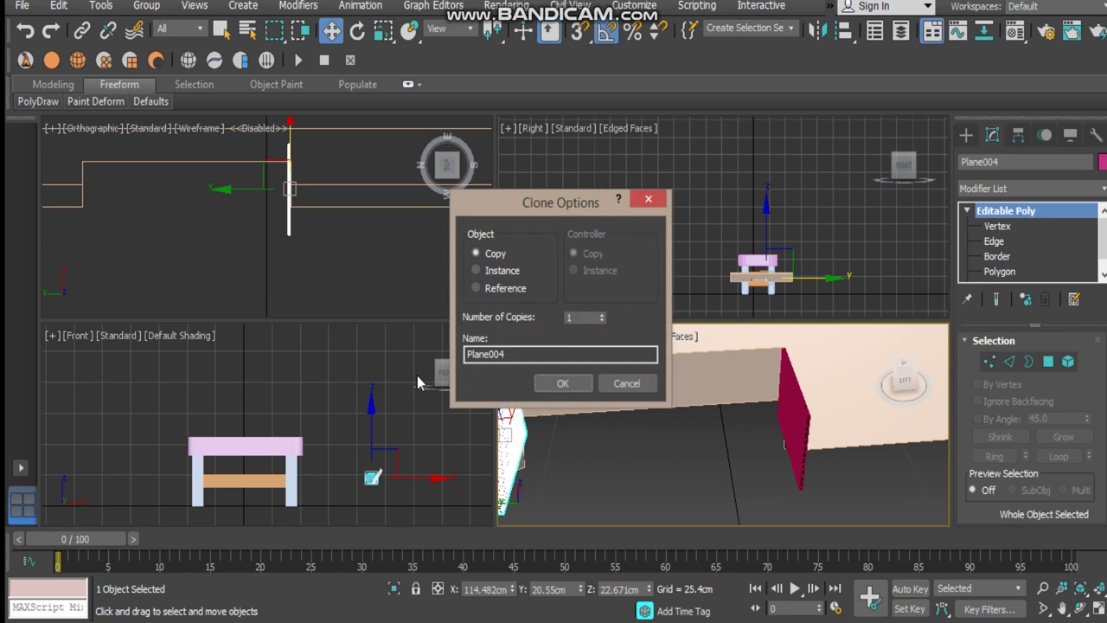
{"action": "left_click", "coordinate": [558, 383]}
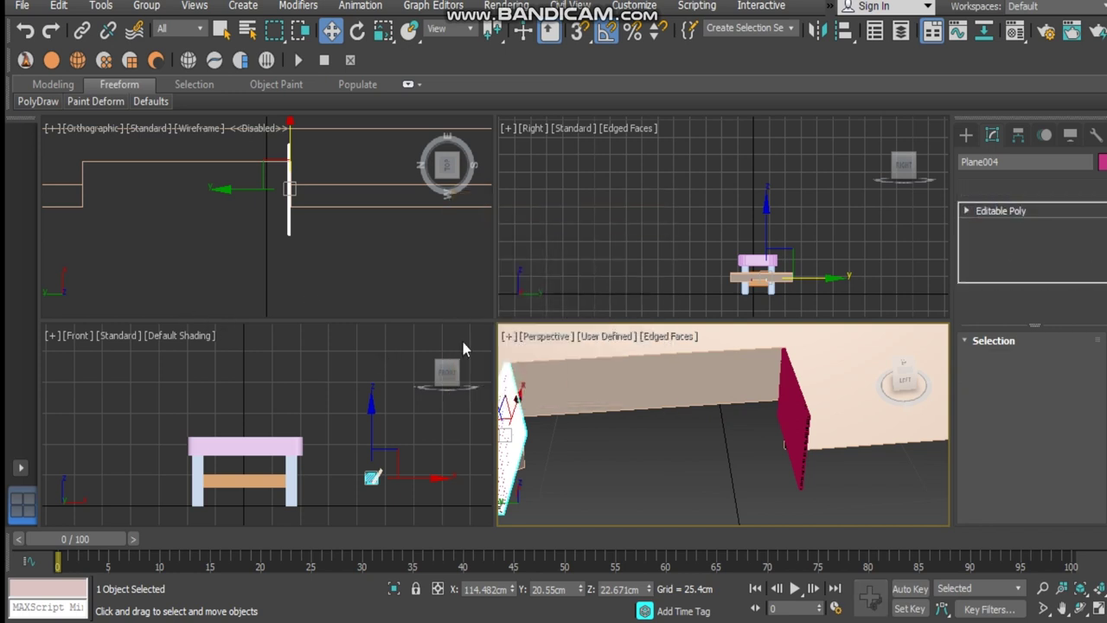
- Clone the second side net in the top view as one Copy between the two side nets
{"action": "left_click", "coordinate": [287, 213]}
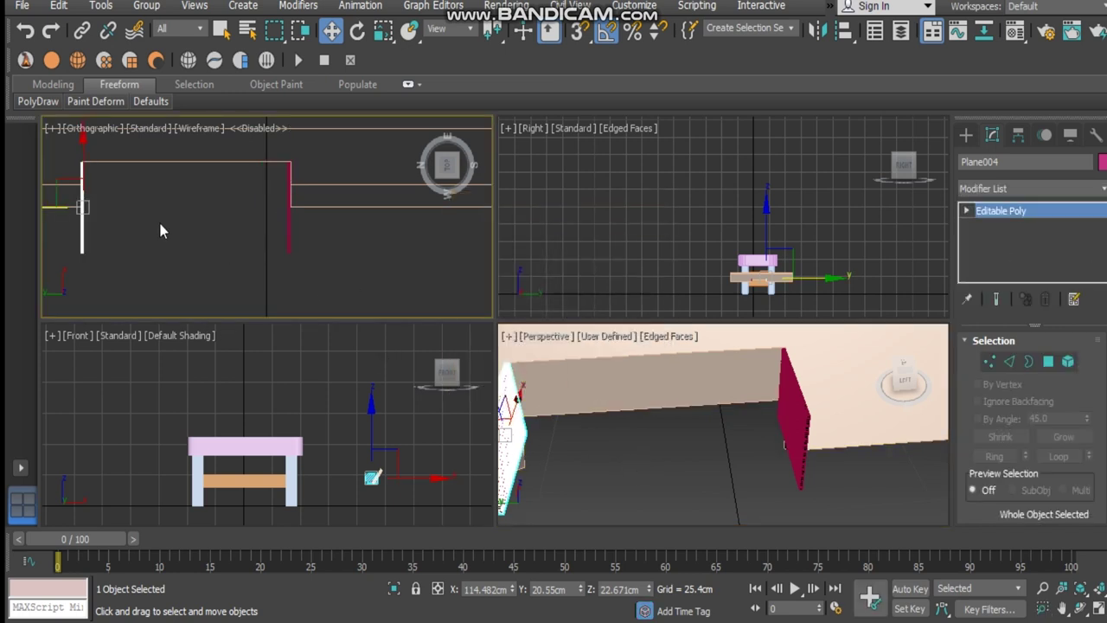
{"action": "middle_click_drag", "start_coordinate": [160, 225], "coordinate": [212, 232]}
{"action": "left_click_drag", "start_coordinate": [137, 231], "coordinate": [187, 236], "text": "shift"}
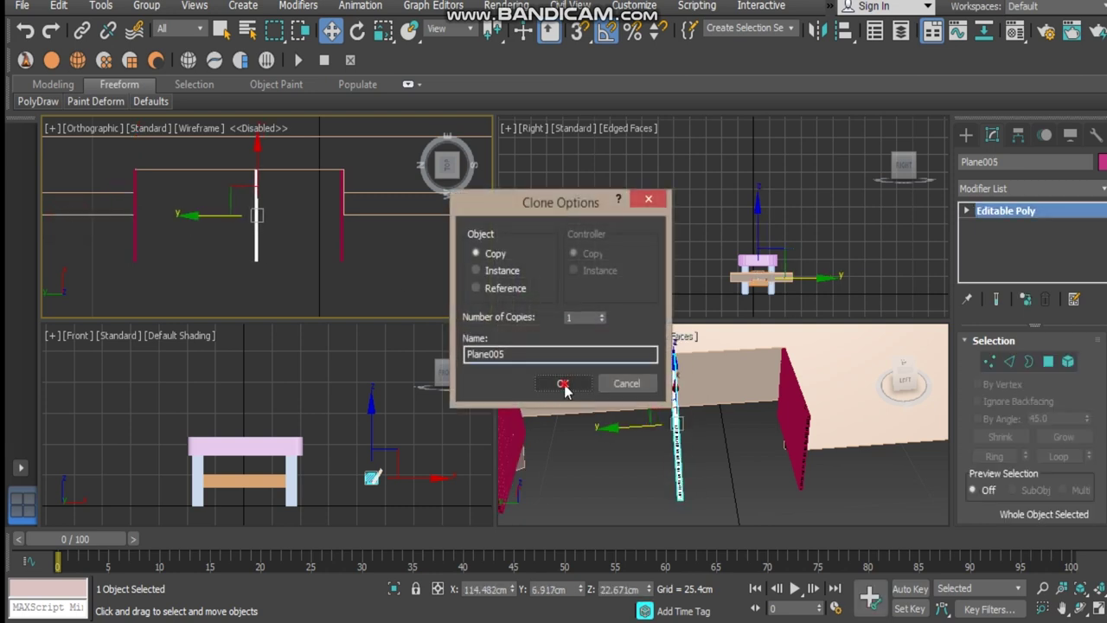
{"action": "left_click", "coordinate": [562, 384]}
- Rotate the middle net copy 90 degrees so it lies flat between the two side nets
{"action": "key", "text": "r"}
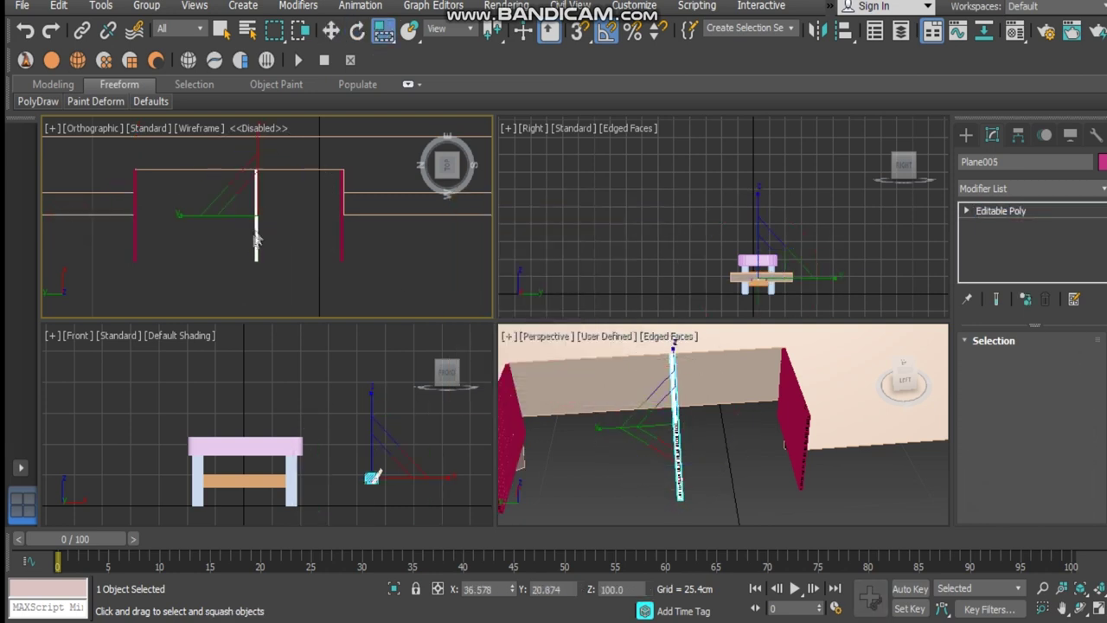
{"action": "key", "text": "r"}
{"action": "key", "text": "e"}
{"action": "mouse_move", "coordinate": [265, 222]}
{"action": "left_mouse_down"}
{"action": "mouse_move", "coordinate": [242, 215]}
{"action": "mouse_move", "coordinate": [315, 222]}
{"action": "mouse_move", "coordinate": [345, 179]}
{"action": "left_mouse_up"}
{"action": "key", "text": "w"}
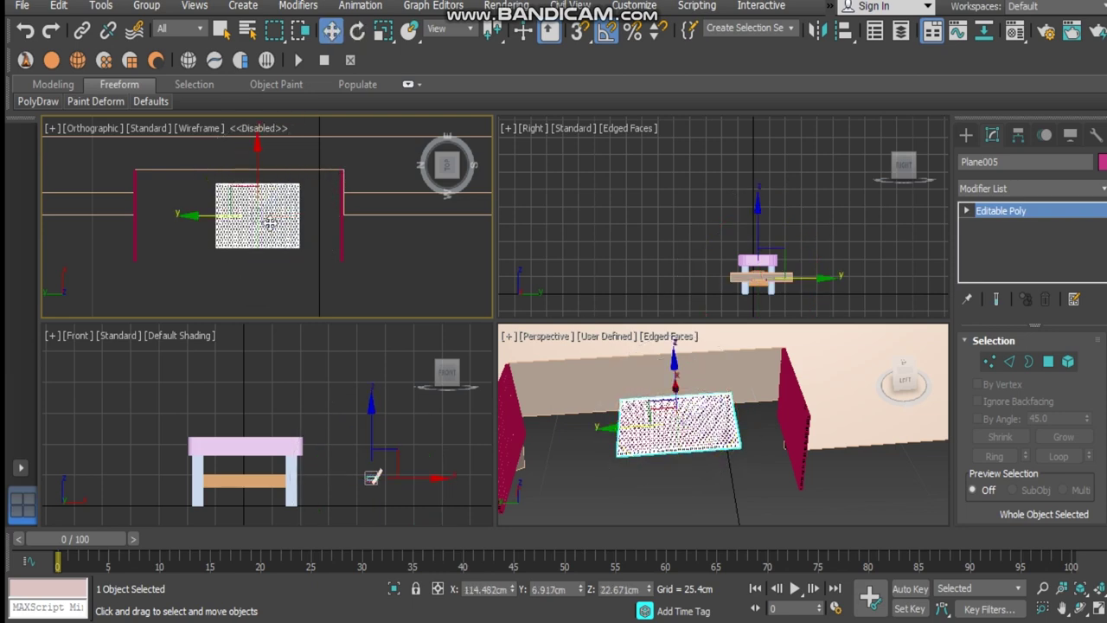
- Scale the flat net uniformly and along its own axes to span the two side nets and match their depth
{"action": "key", "text": "r"}
{"action": "left_click", "coordinate": [252, 205]}
{"action": "left_click_drag", "start_coordinate": [283, 221], "coordinate": [1044, 128]}
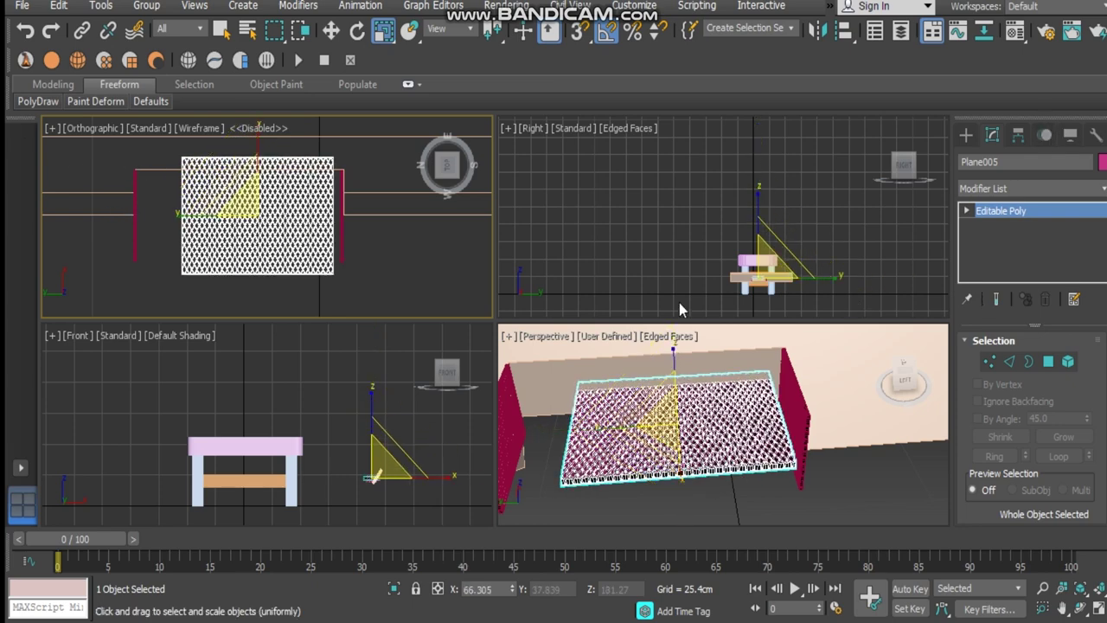
{"action": "key", "text": "w"}
{"action": "key", "text": "e"}
{"action": "key", "text": "r"}
{"action": "left_click_drag", "start_coordinate": [258, 149], "coordinate": [257, 168]}
{"action": "mouse_move", "coordinate": [202, 217]}
{"action": "left_mouse_down"}
{"action": "mouse_move", "coordinate": [181, 222]}
{"action": "mouse_move", "coordinate": [217, 223]}
{"action": "mouse_move", "coordinate": [197, 222]}
{"action": "left_mouse_up"}
{"action": "key", "text": "w"}
{"action": "key", "text": "r"}
{"action": "key", "text": "e"}
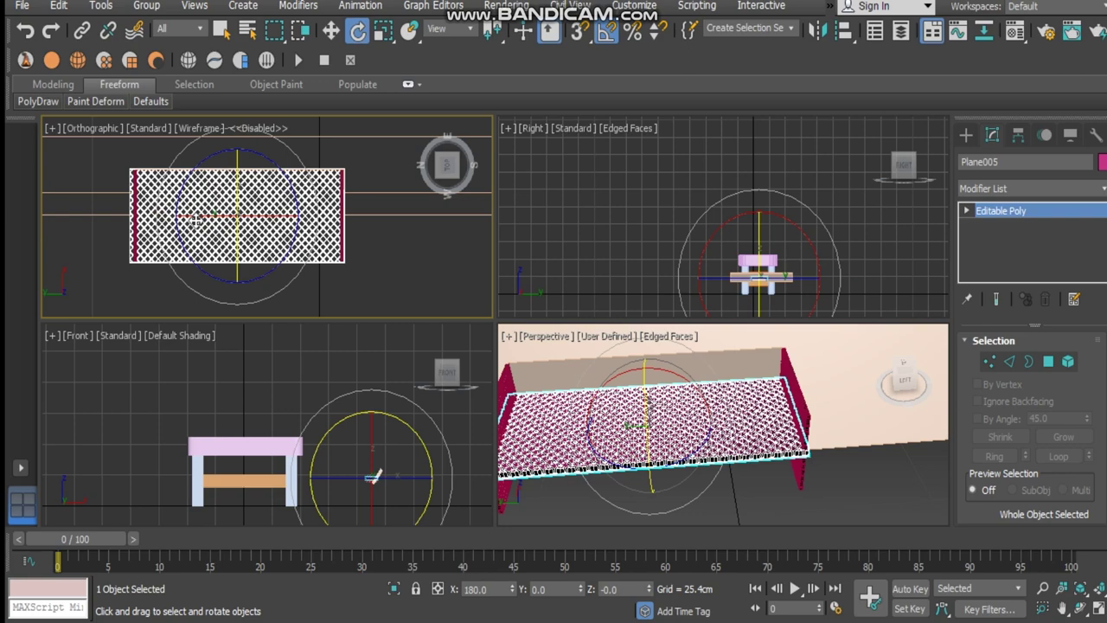
- Raise the flat net about 2.99 cm along Z onto the upper edges of the side nets
{"action": "key", "text": "w"}
{"action": "left_click", "coordinate": [646, 380]}
{"action": "middle_click_drag", "start_coordinate": [646, 381], "coordinate": [645, 349], "text": "alt"}
{"action": "left_click_drag", "start_coordinate": [645, 350], "coordinate": [644, 347]}
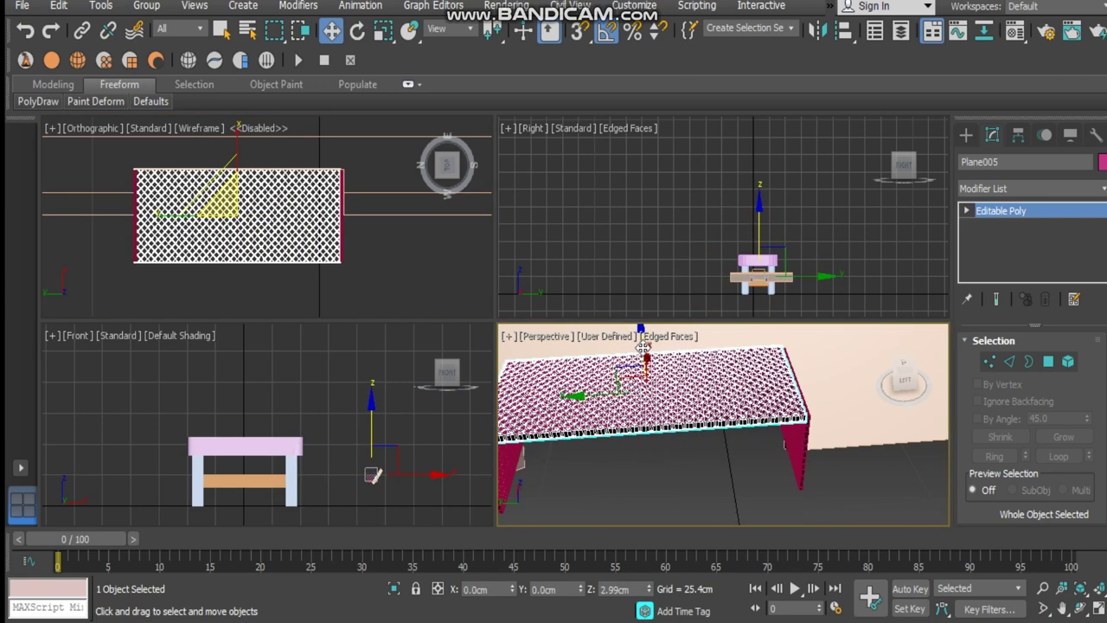
- Nudge the top net -0.01 cm along Z against the side nets and deselect it
{"action": "left_click", "coordinate": [738, 457]}
{"action": "middle_click_drag", "start_coordinate": [739, 456], "coordinate": [724, 344], "text": "alt"}
{"action": "left_click", "coordinate": [753, 397]}
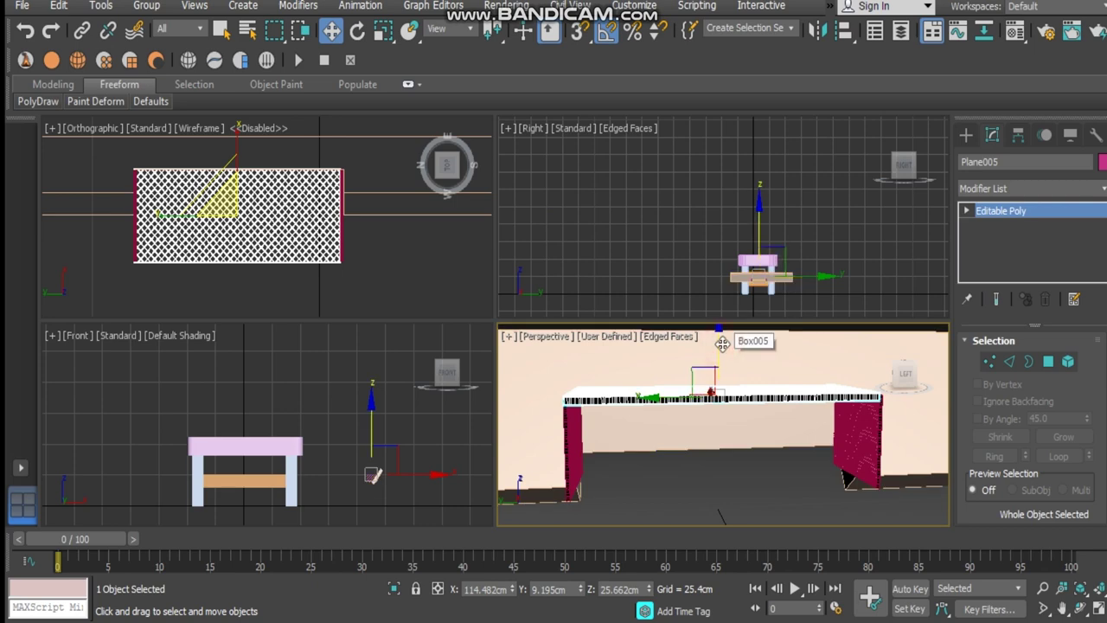
{"action": "left_click", "coordinate": [722, 345]}
{"action": "left_click", "coordinate": [747, 399]}
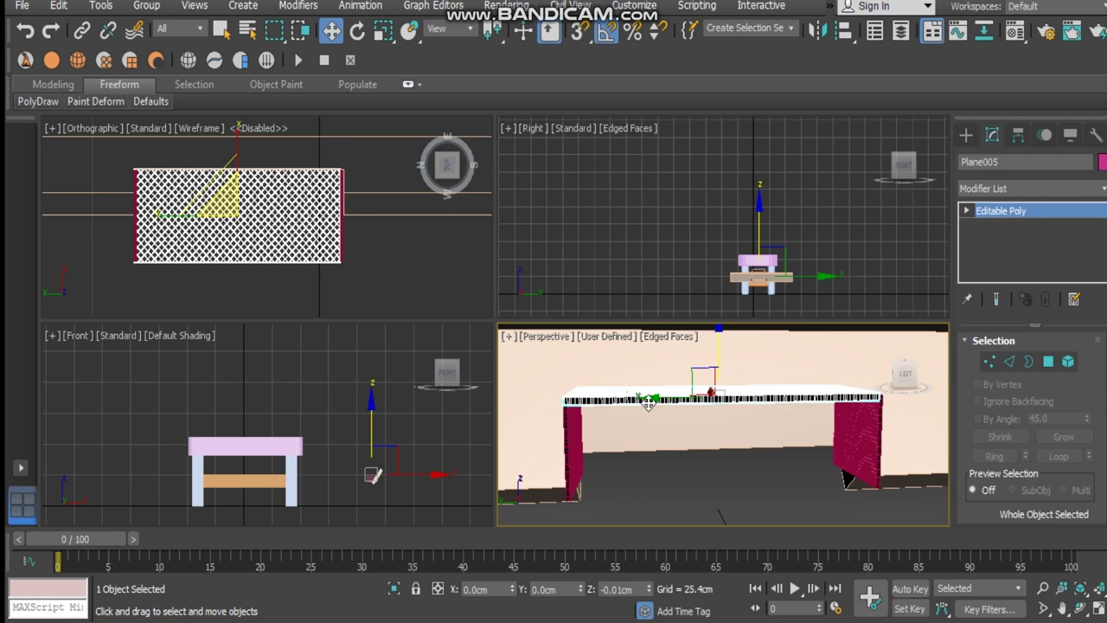
{"action": "left_click", "coordinate": [680, 463]}
{"action": "middle_click_drag", "start_coordinate": [741, 441], "coordinate": [719, 363], "text": "alt"}
{"action": "left_click", "coordinate": [967, 136]}
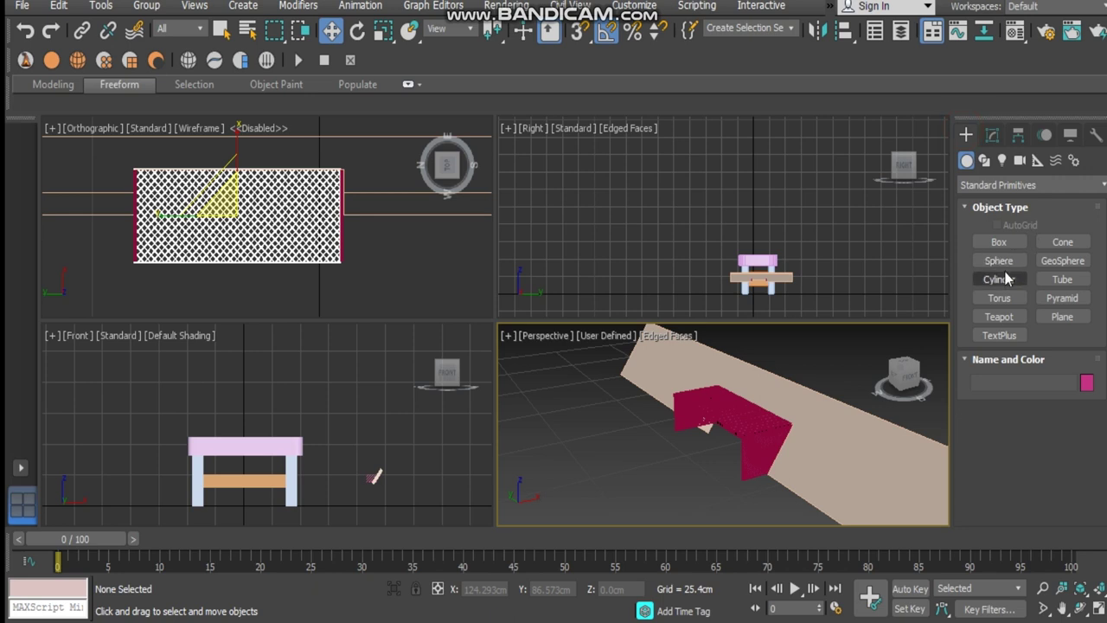
{"action": "scroll", "coordinate": [631, 458], "scroll_direction": "up", "scroll_amount": 3}
{"action": "left_click_drag", "start_coordinate": [630, 468], "coordinate": [636, 472]}
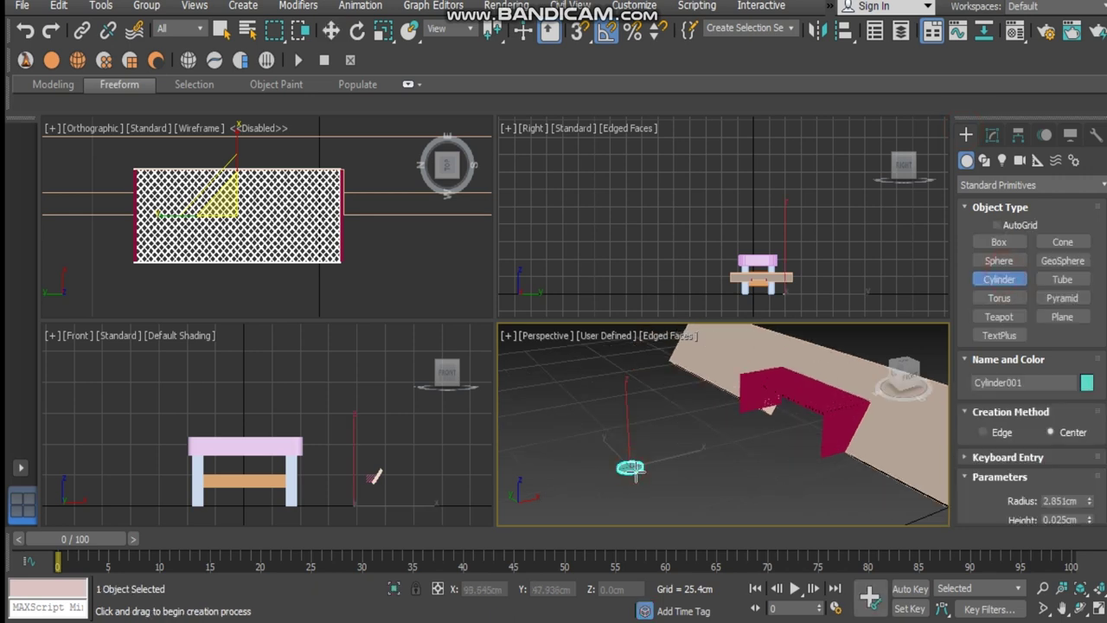
{"action": "left_click", "coordinate": [649, 340]}
{"action": "left_click", "coordinate": [639, 371]}
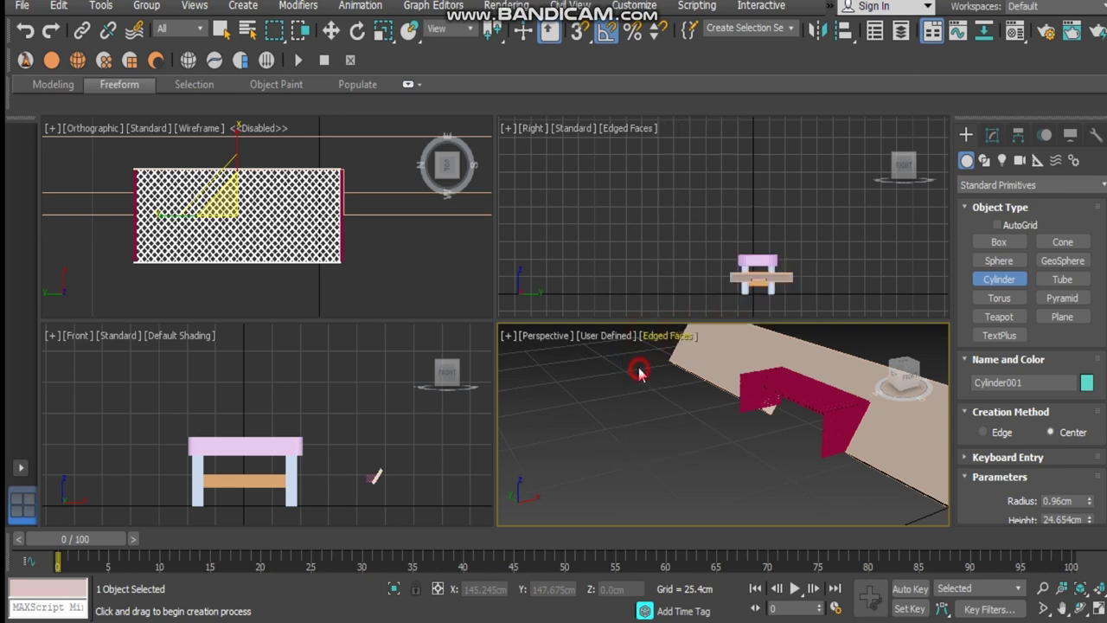
{"action": "left_click_drag", "start_coordinate": [629, 458], "coordinate": [633, 463]}
{"action": "right_click", "coordinate": [626, 459]}
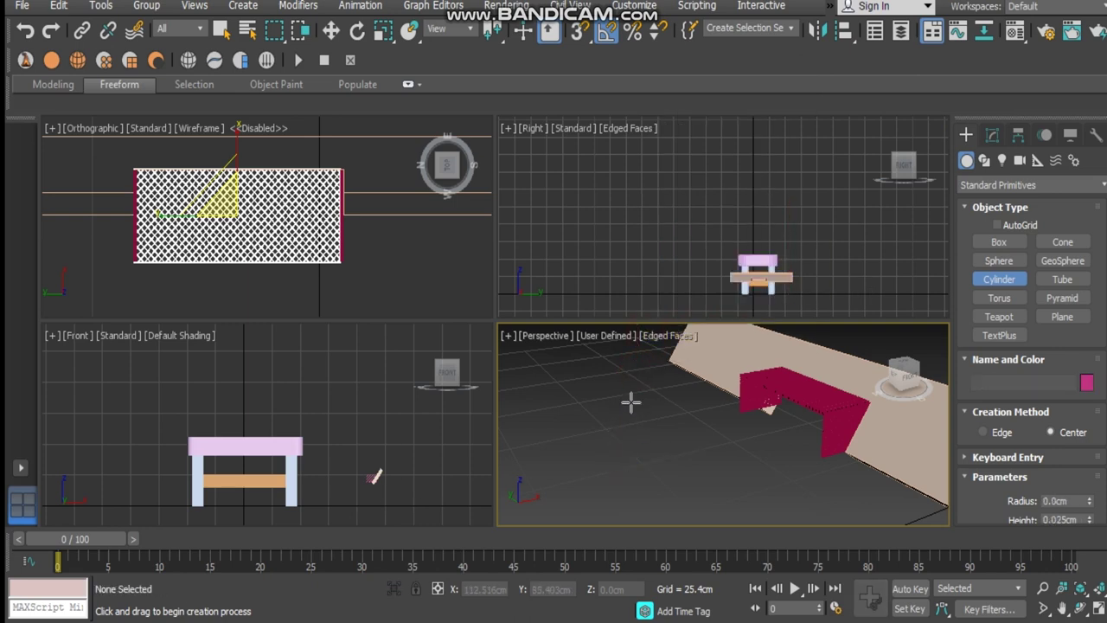
- Create an upright cylinder about 5.8 cm in radius and 42.5 cm tall beside the goal net
{"action": "mouse_move", "coordinate": [655, 488]}
{"action": "middle_mouse_down", "text": "alt"}
{"action": "mouse_move", "coordinate": [655, 462]}
{"action": "mouse_move", "coordinate": [653, 478]}
{"action": "middle_mouse_up", "text": "alt"}
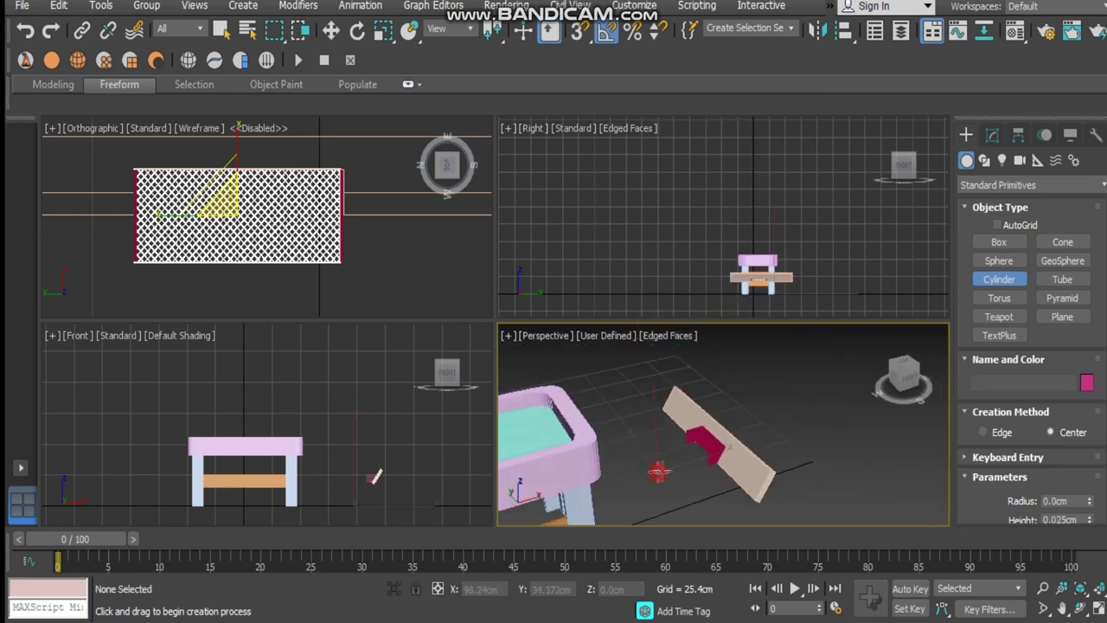
{"action": "left_click_drag", "start_coordinate": [658, 472], "coordinate": [664, 475]}
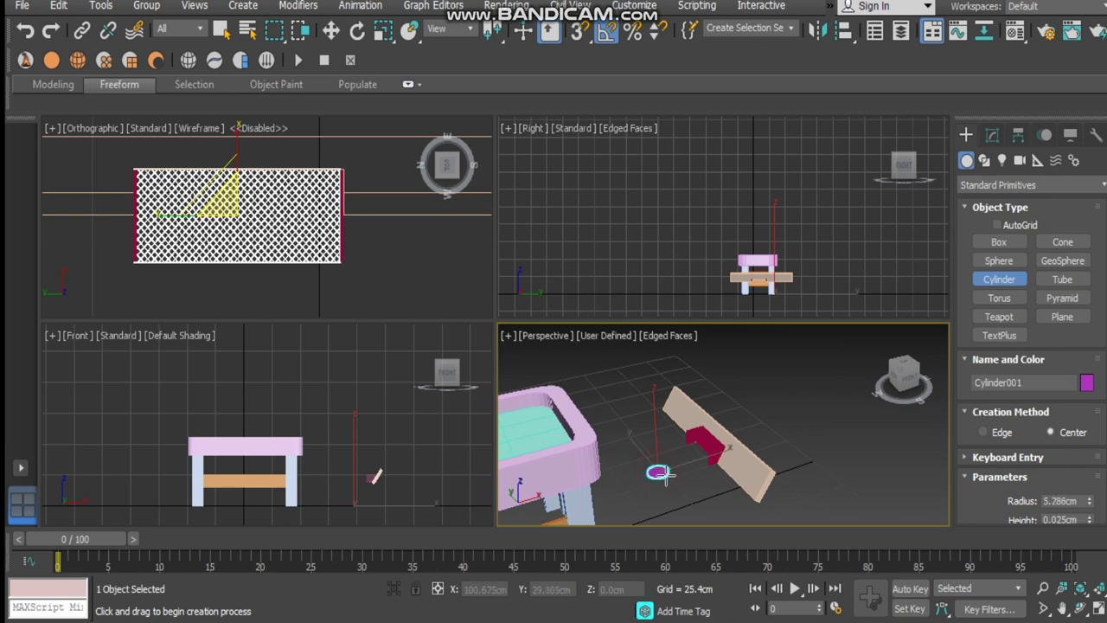
{"action": "left_click", "coordinate": [666, 386]}
{"action": "scroll", "coordinate": [666, 389], "scroll_direction": "up", "scroll_amount": 3}
- Rotate the cylinder 90 degrees about X so it lies parallel to the board
{"action": "key", "text": "e"}
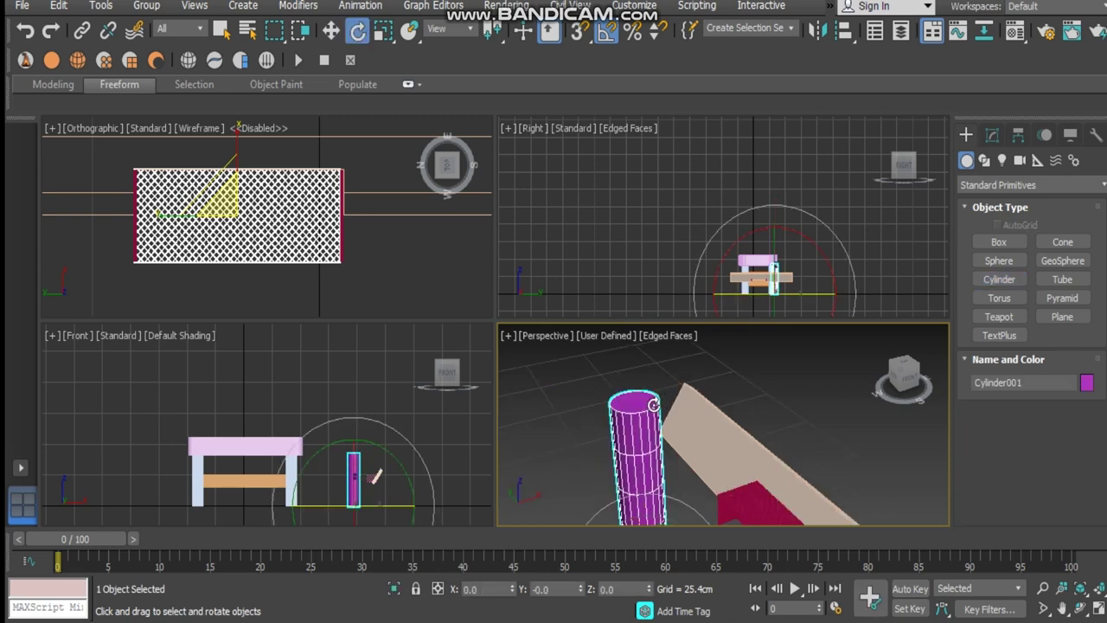
{"action": "middle_click_drag", "start_coordinate": [654, 405], "coordinate": [661, 381]}
{"action": "left_click_drag", "start_coordinate": [658, 502], "coordinate": [703, 573]}
{"action": "middle_click_drag", "start_coordinate": [712, 504], "coordinate": [699, 421]}
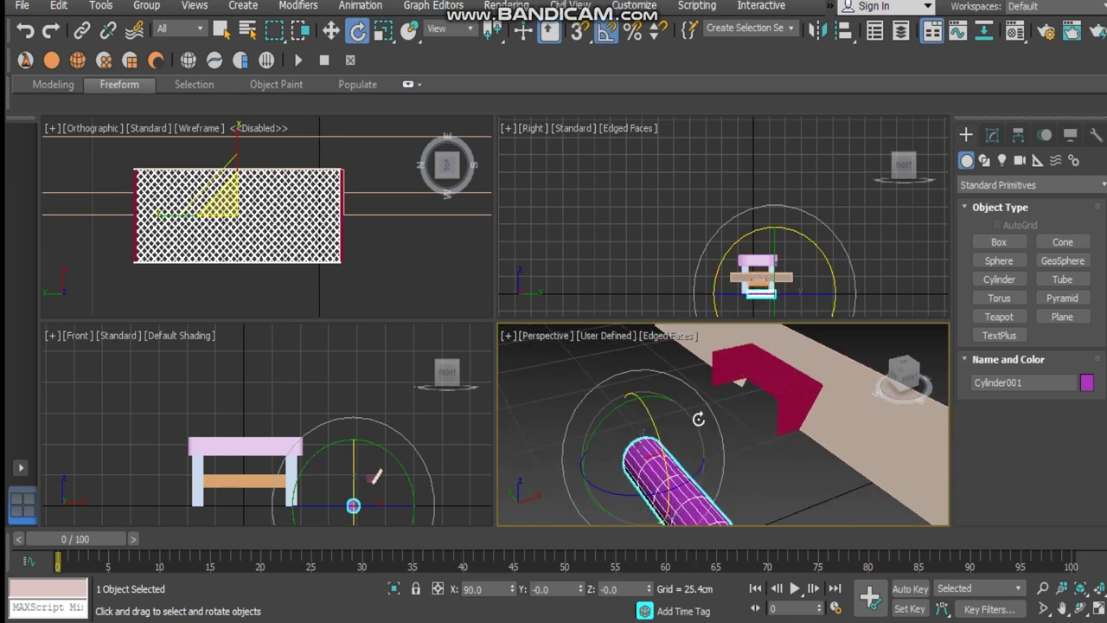
- Raise the cylinder to Z 23.484 cm and move it along X to about 103.12 cm, in front of the net
{"action": "key", "text": "w"}
{"action": "left_click_drag", "start_coordinate": [636, 400], "coordinate": [683, 343]}
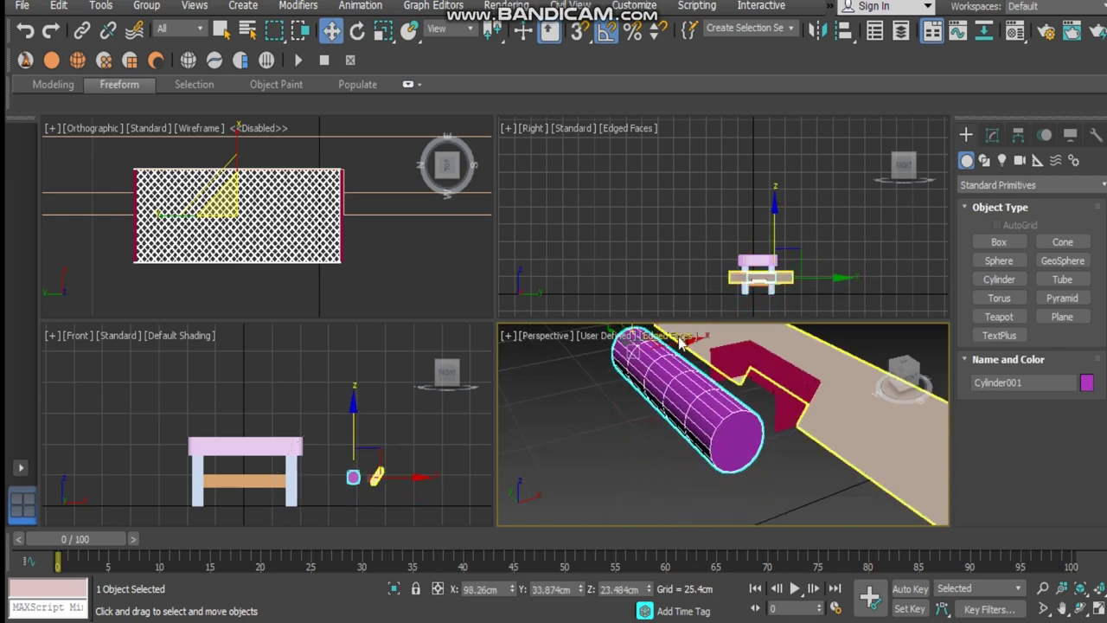
{"action": "scroll", "coordinate": [294, 223], "scroll_direction": "down", "scroll_amount": 4}
{"action": "middle_click_drag", "start_coordinate": [317, 223], "coordinate": [334, 234]}
{"action": "scroll", "coordinate": [245, 240], "scroll_direction": "up", "scroll_amount": 3}
{"action": "scroll", "coordinate": [244, 241], "scroll_direction": "down", "scroll_amount": 4}
{"action": "mouse_move", "coordinate": [188, 222]}
{"action": "left_mouse_down"}
{"action": "mouse_move", "coordinate": [187, 193]}
{"action": "mouse_move", "coordinate": [188, 208]}
{"action": "left_mouse_up"}
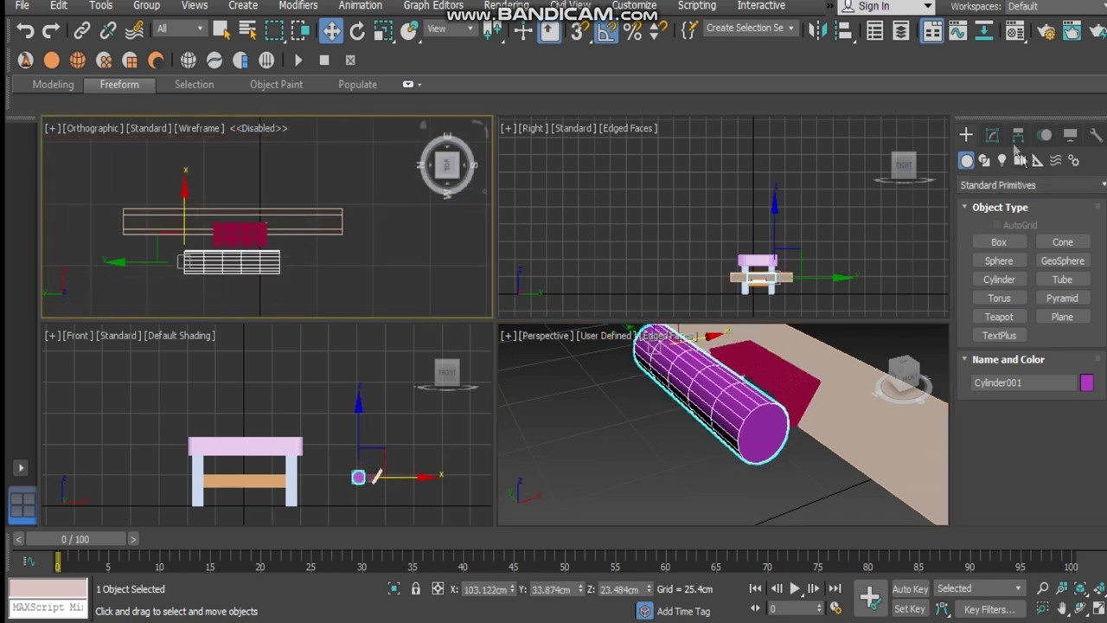
- Set the cylinder's radius to 0.5 cm
{"action": "left_click", "coordinate": [993, 135]}
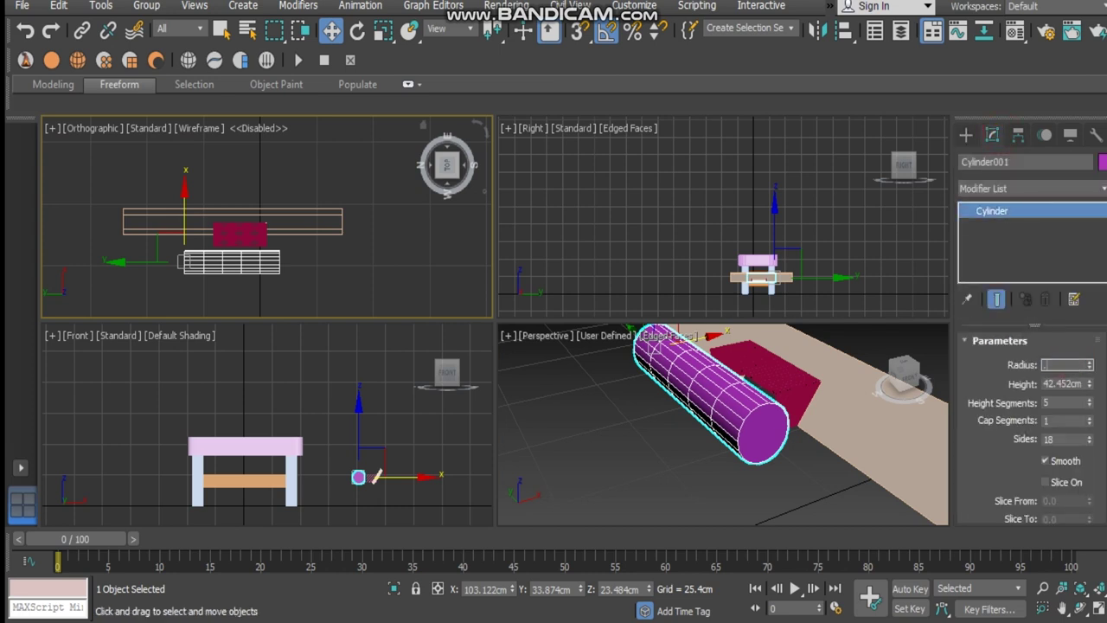
{"action": "type", "text": "5"}
{"action": "key", "text": "Return"}
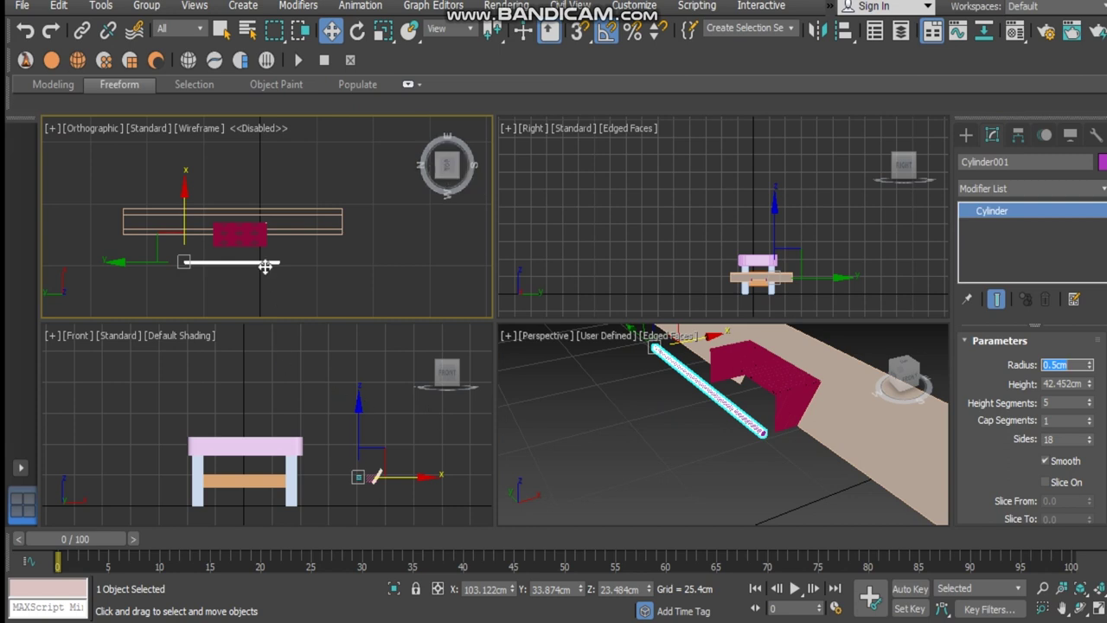
- Move the thin rod along X and Y onto the front edge of the top net, starting at the net's side edge
{"action": "scroll", "coordinate": [218, 267], "scroll_direction": "up", "scroll_amount": 3}
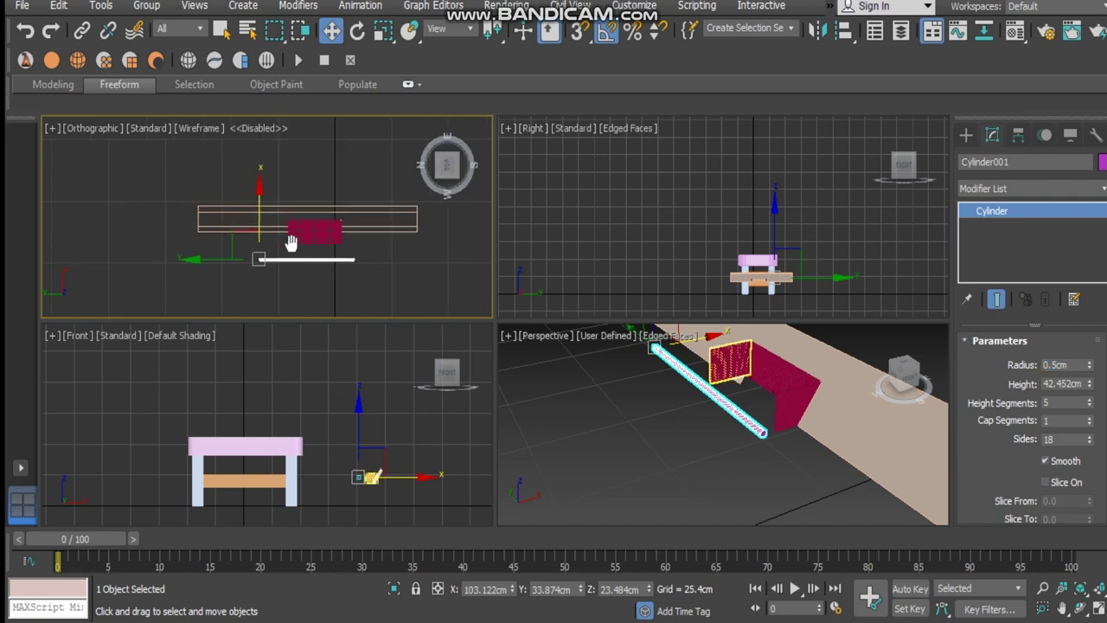
{"action": "key", "text": "alt+w"}
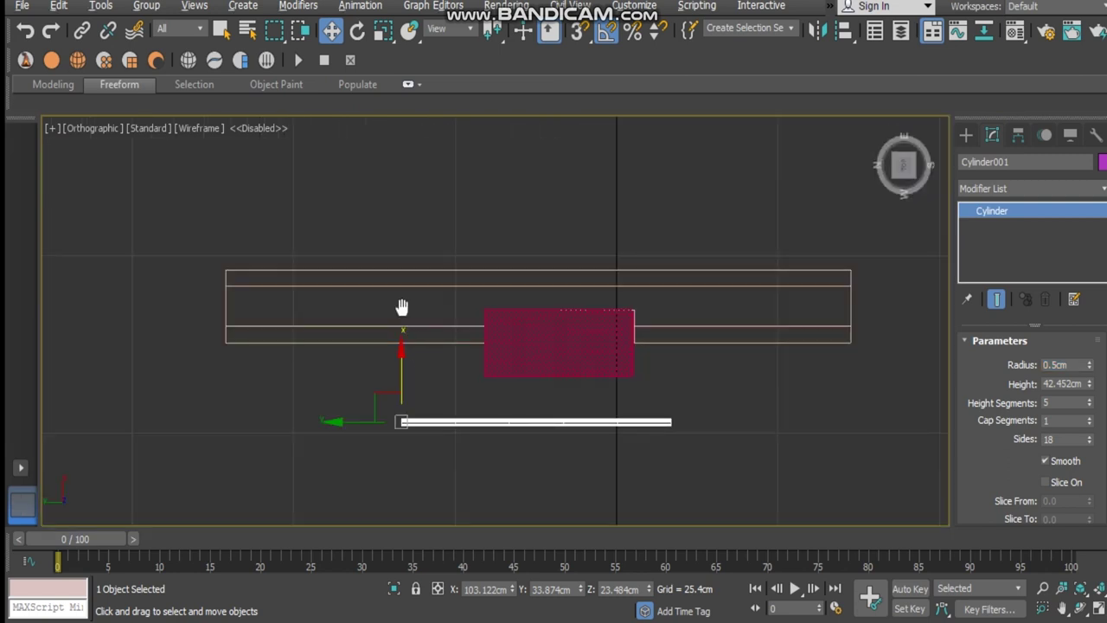
{"action": "scroll", "coordinate": [389, 294], "scroll_direction": "up", "scroll_amount": 3}
{"action": "left_click_drag", "start_coordinate": [357, 373], "coordinate": [359, 289]}
{"action": "key", "text": "r"}
{"action": "key", "text": "r"}
{"action": "left_click_drag", "start_coordinate": [298, 365], "coordinate": [483, 367]}
{"action": "key", "text": "w"}
{"action": "key", "text": "r"}
{"action": "key", "text": "r"}
{"action": "key", "text": "w"}
{"action": "key", "text": "r"}
{"action": "key", "text": "w"}
{"action": "left_click_drag", "start_coordinate": [484, 367], "coordinate": [463, 366]}
{"action": "key", "text": "r"}
{"action": "key", "text": "w"}
- Set the rod's height to 40 cm and shift it along Y to line up with the net's front edge
{"action": "key", "text": "r"}
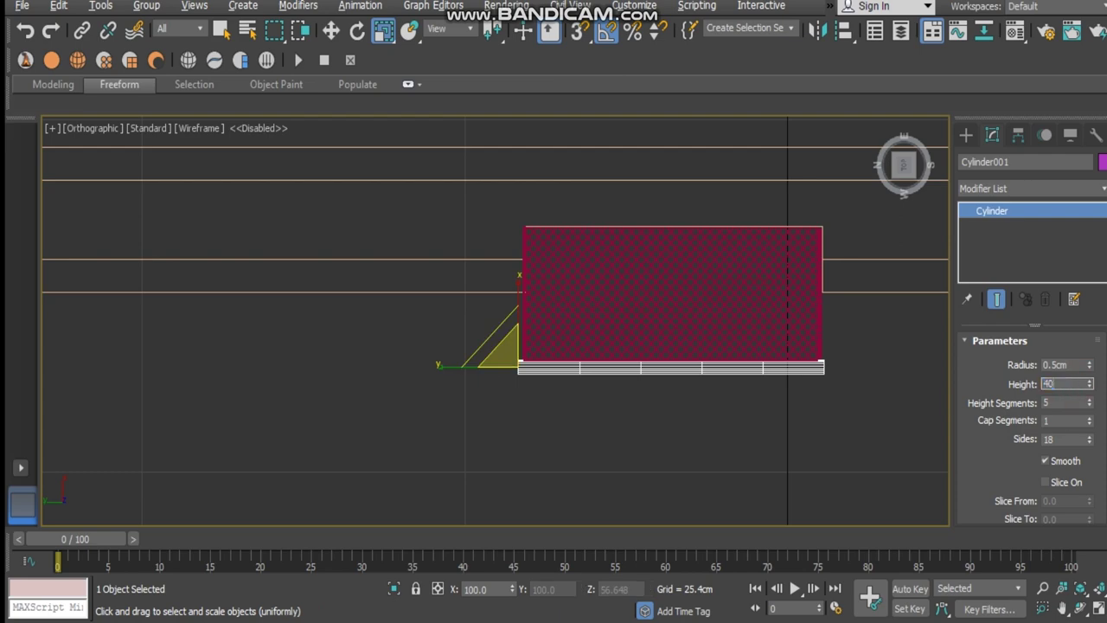
{"action": "key", "text": "Return"}
{"action": "left_click", "coordinate": [520, 380]}
{"action": "left_click", "coordinate": [522, 370]}
{"action": "key", "text": "w"}
{"action": "left_click_drag", "start_coordinate": [472, 368], "coordinate": [484, 367]}
- Set the rod's radius to 0.2 cm
{"action": "double_click", "coordinate": [1065, 365]}
{"action": "type", "text": "0.2"}
{"action": "key", "text": "Return"}
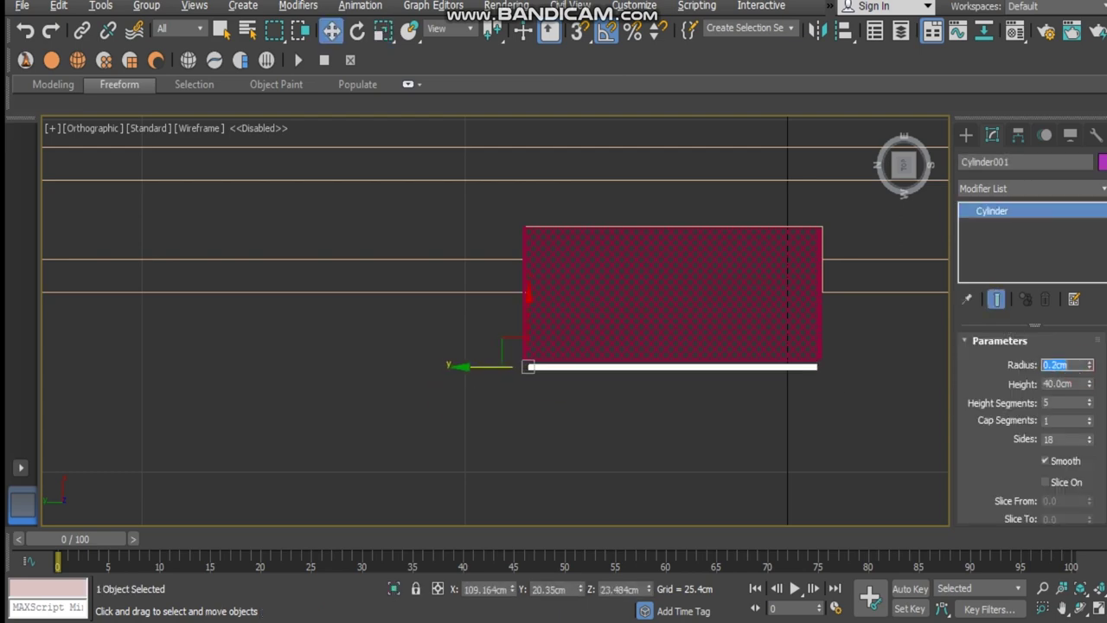
- Raise the rod about 2.32 cm along Z onto the top net's front edge and deselect it
{"action": "left_click", "coordinate": [658, 436]}
{"action": "middle_click_drag", "start_coordinate": [751, 381], "coordinate": [772, 251]}
{"action": "key", "text": "alt+w"}
{"action": "left_click", "coordinate": [692, 386]}
{"action": "middle_click_drag", "start_coordinate": [671, 346], "coordinate": [655, 353], "text": "alt"}
{"action": "left_click_drag", "start_coordinate": [653, 353], "coordinate": [654, 341]}
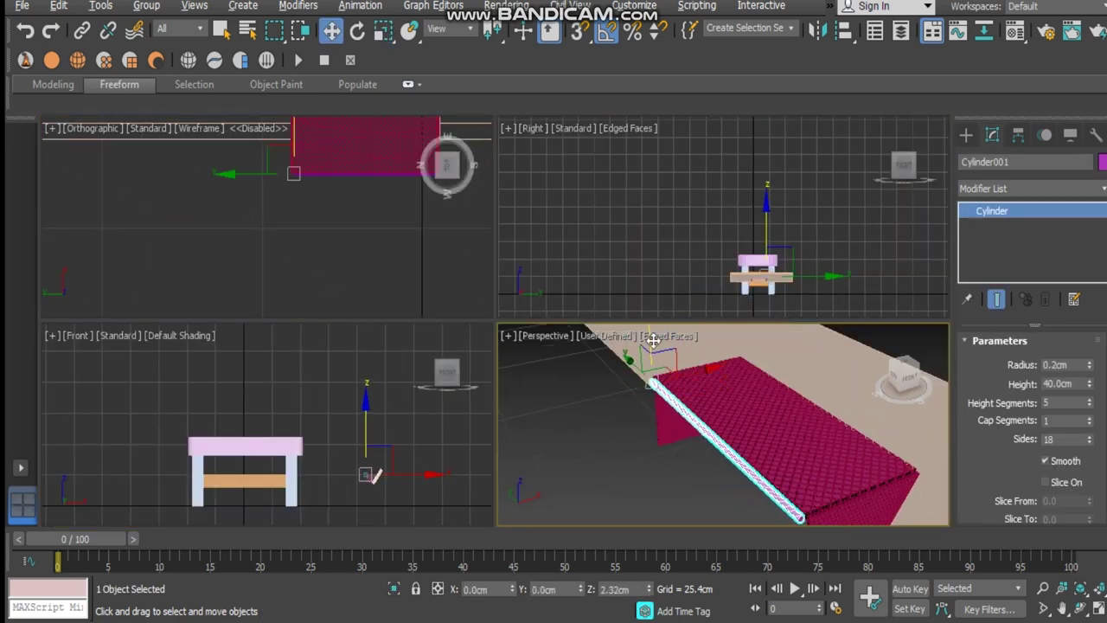
{"action": "left_click", "coordinate": [626, 451]}
- Undo the move that separated the four net pieces from the board
{"action": "scroll", "coordinate": [626, 452], "scroll_direction": "down", "scroll_amount": 5}
{"action": "key", "text": "F3"}
{"action": "key", "text": "F3"}
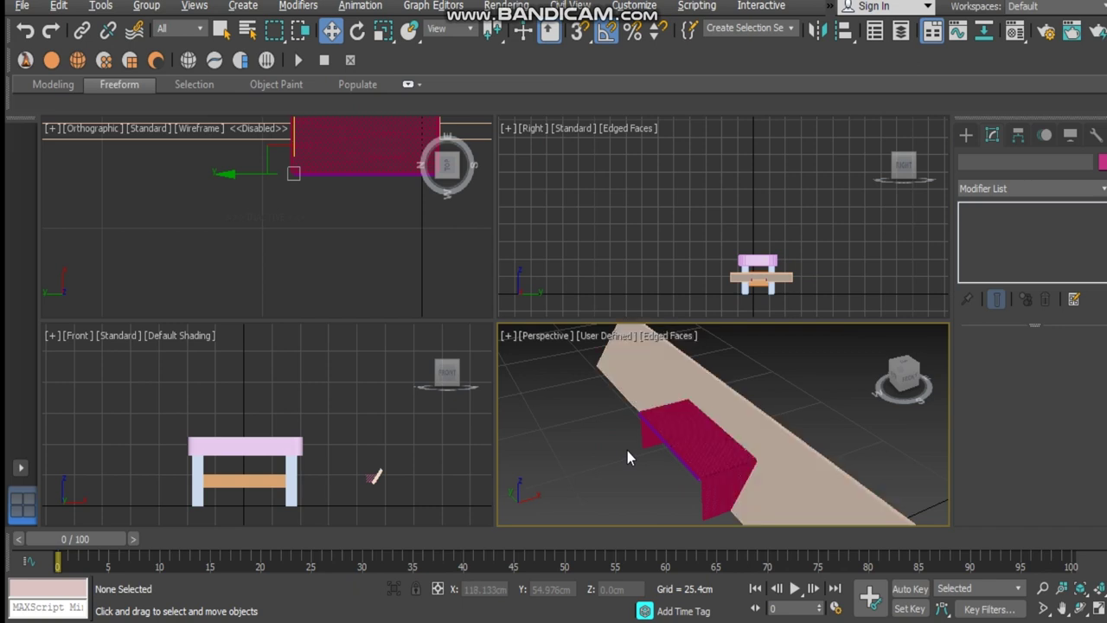
{"action": "key", "text": "F4"}
{"action": "key", "text": "F4"}
{"action": "key", "text": "F3"}
{"action": "key", "text": "F3"}
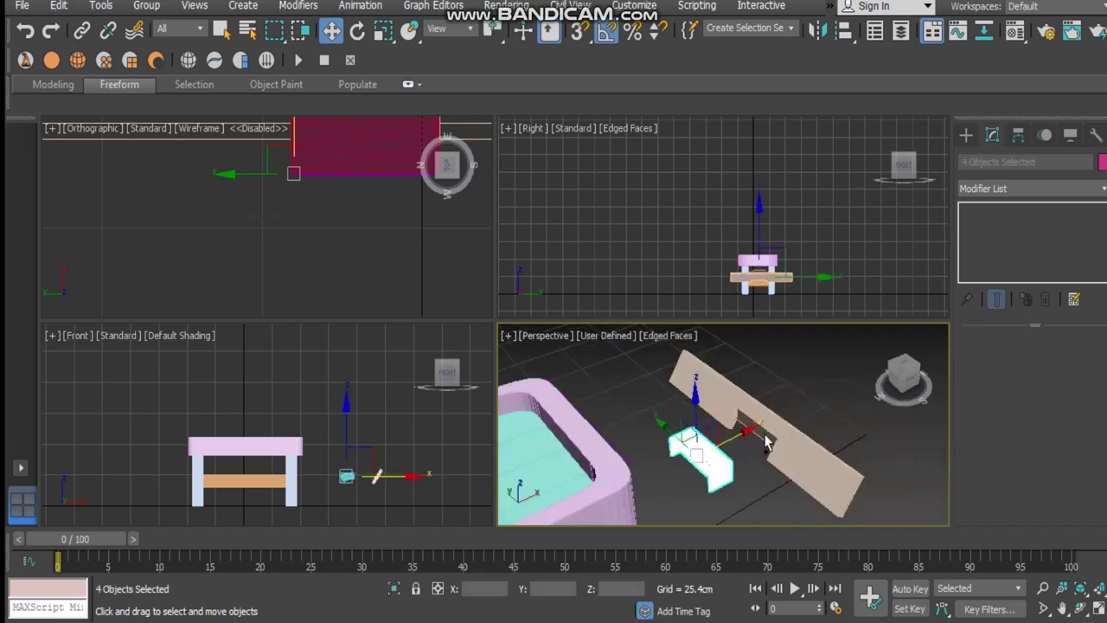
{"action": "key", "text": "ctrl+z"}
- Select the board with the whole net assembly and move it along X into the end of the table
{"action": "middle_click_drag", "start_coordinate": [305, 213], "coordinate": [285, 268]}
{"action": "scroll", "coordinate": [286, 268], "scroll_direction": "down", "scroll_amount": 5}
{"action": "middle_click_drag", "start_coordinate": [315, 227], "coordinate": [288, 220]}
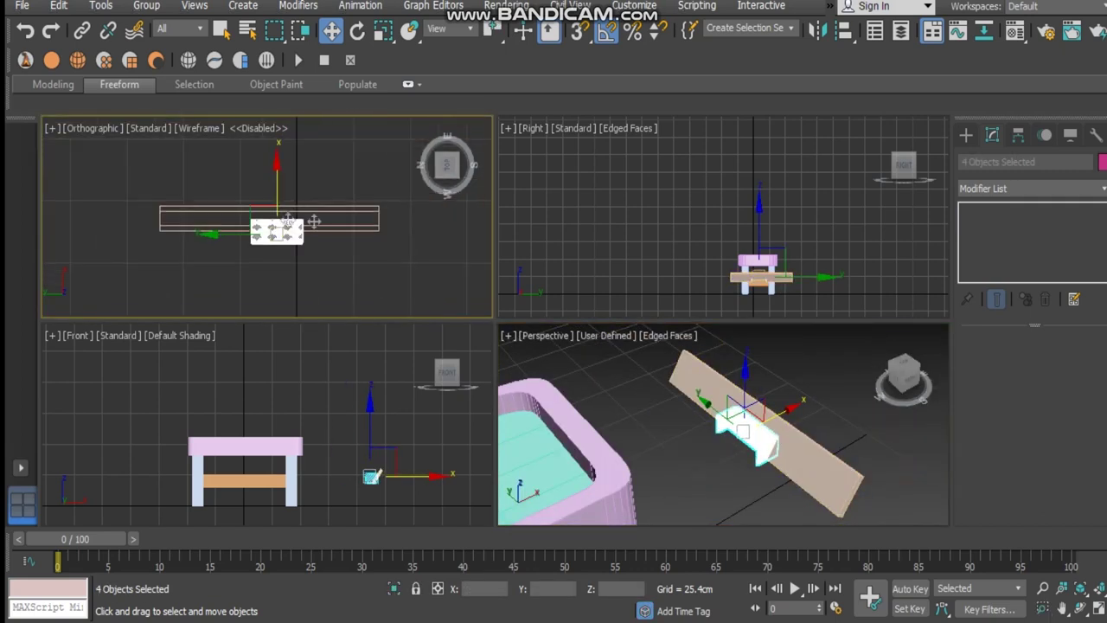
{"action": "left_click", "coordinate": [435, 281]}
{"action": "left_click_drag", "start_coordinate": [127, 159], "coordinate": [262, 283]}
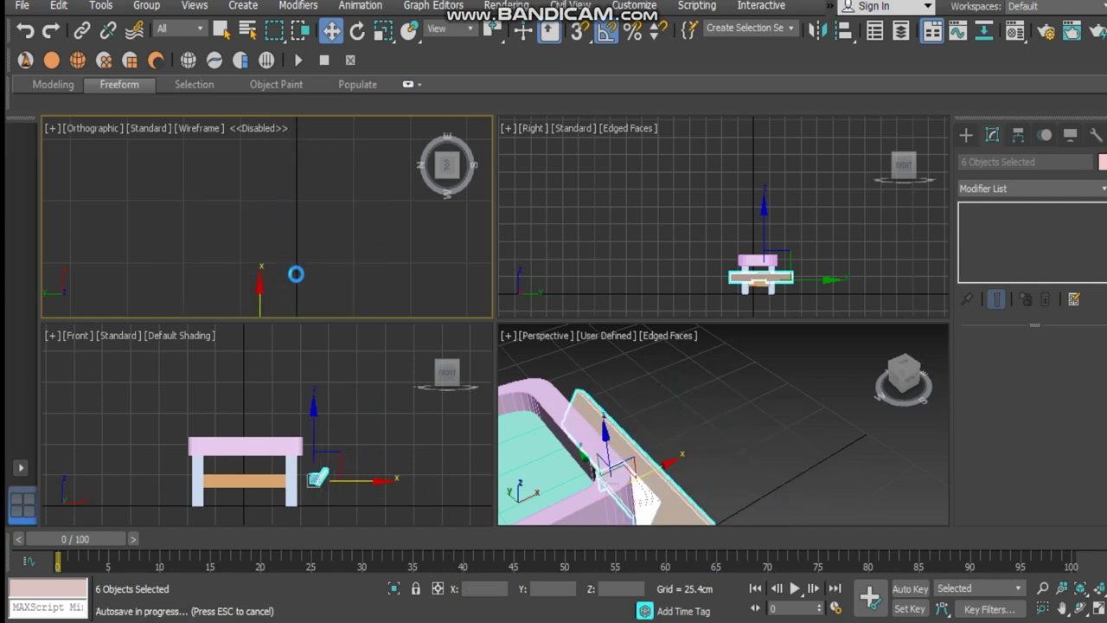
{"action": "key", "text": "z"}
{"action": "left_click_drag", "start_coordinate": [289, 160], "coordinate": [289, 218]}
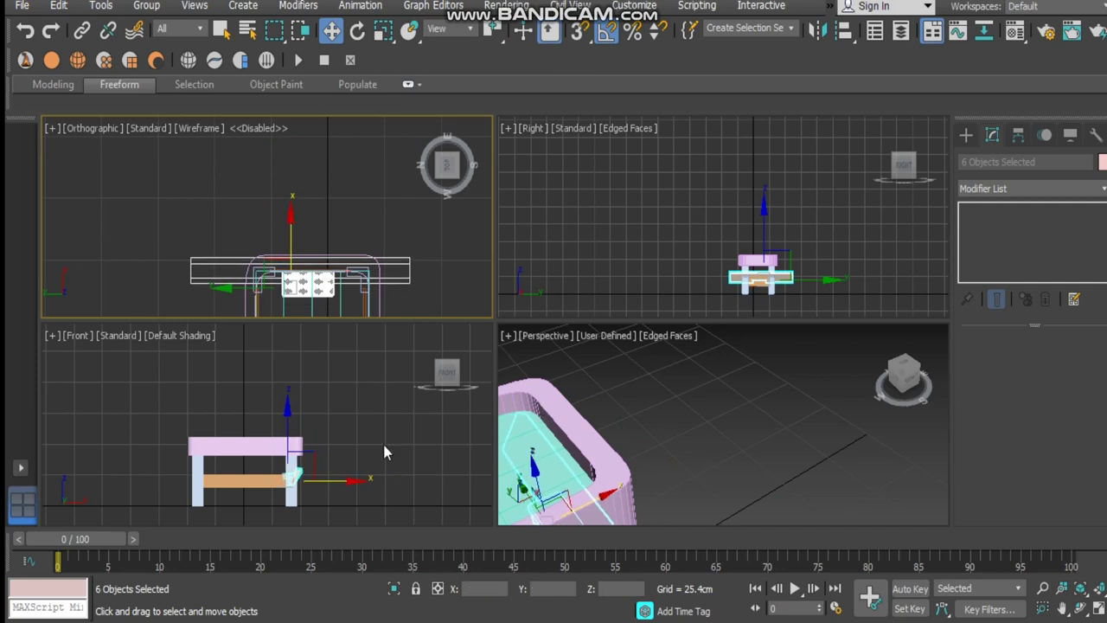
- Raise the board and net assembly vertically to the level of the table's upper frame
{"action": "left_click", "coordinate": [288, 401]}
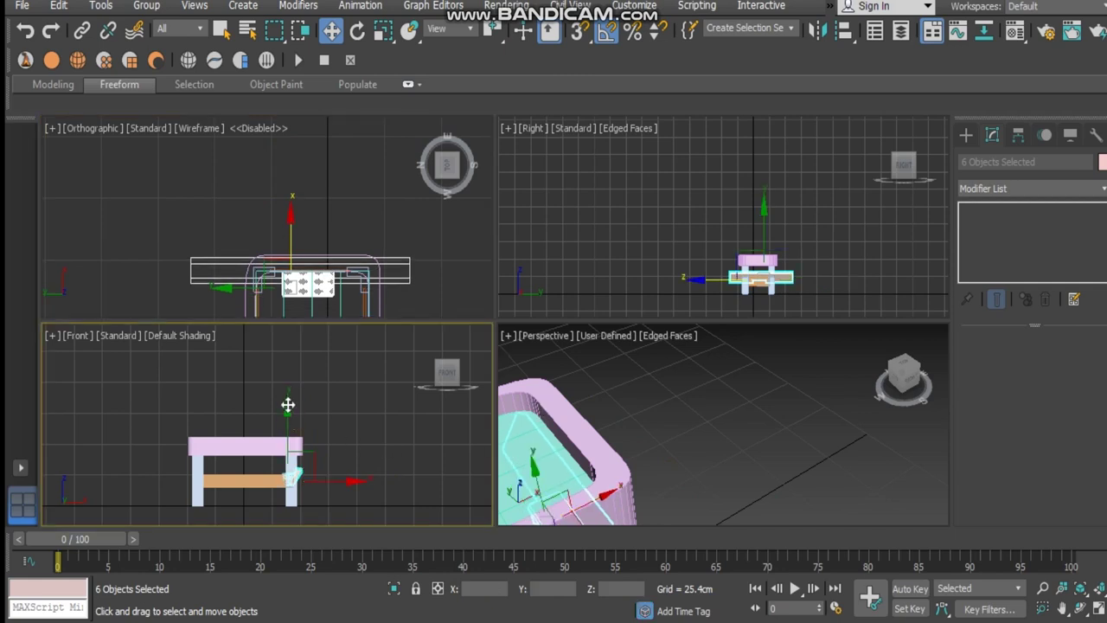
{"action": "mouse_move", "coordinate": [289, 386]}
{"action": "left_mouse_down"}
{"action": "mouse_move", "coordinate": [297, 358]}
{"action": "mouse_move", "coordinate": [297, 372]}
{"action": "left_mouse_up"}
{"action": "middle_click_drag", "start_coordinate": [296, 372], "coordinate": [294, 334]}
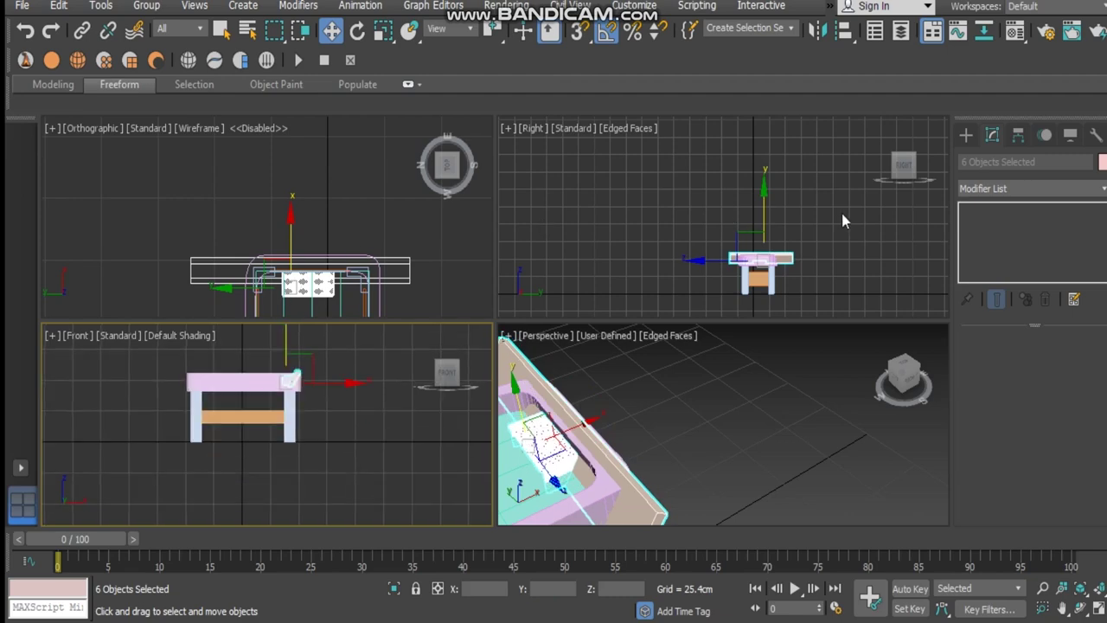
- Scale the board and net assembly uniformly to about 51 percent to fit inside the table frame
{"action": "middle_click_drag", "start_coordinate": [629, 424], "coordinate": [758, 357]}
{"action": "scroll", "coordinate": [738, 386], "scroll_direction": "down", "scroll_amount": 2}
{"action": "middle_click_drag", "start_coordinate": [730, 411], "coordinate": [720, 428]}
{"action": "key", "text": "e"}
{"action": "key", "text": "w"}
{"action": "key", "text": "r"}
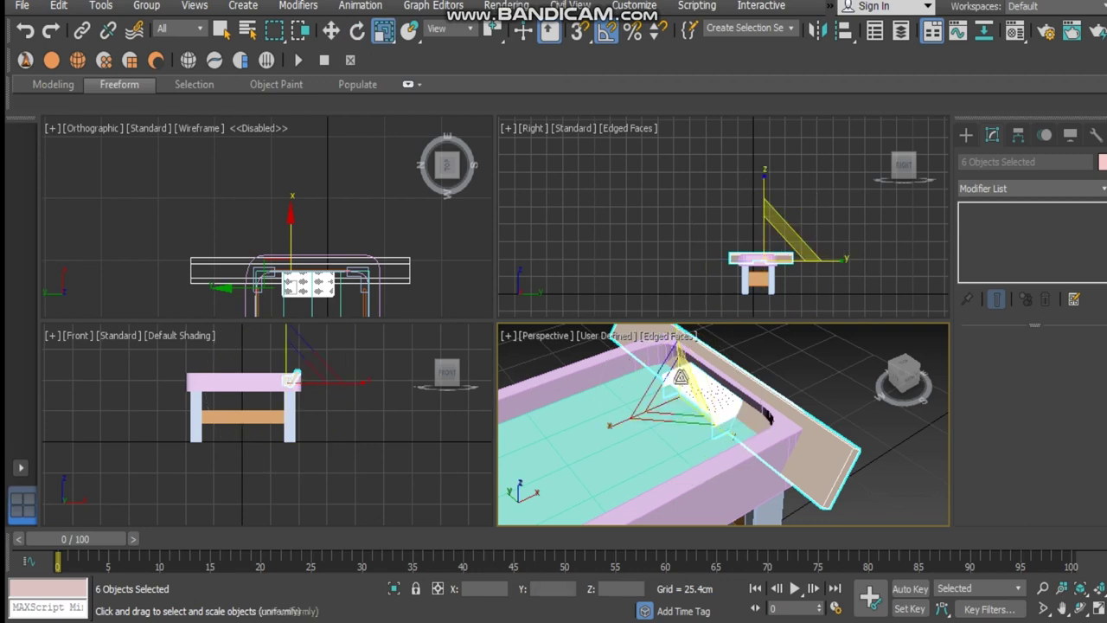
{"action": "left_click_drag", "start_coordinate": [676, 394], "coordinate": [676, 423]}
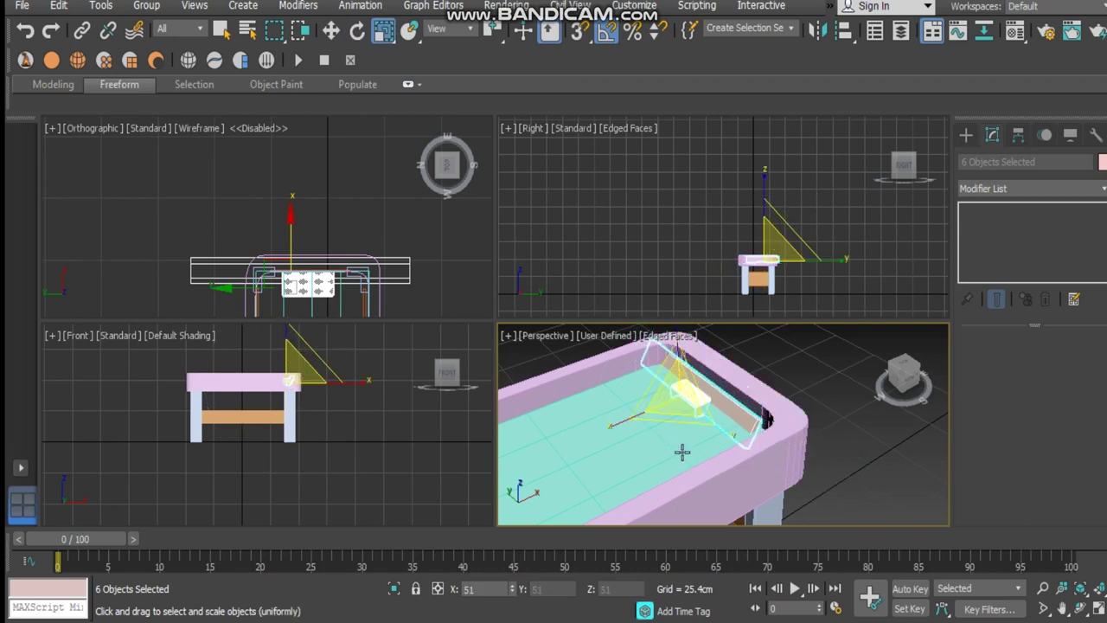
- Raise the scaled assembly slightly and shift it along Y between the frame's side walls
{"action": "key", "text": "w"}
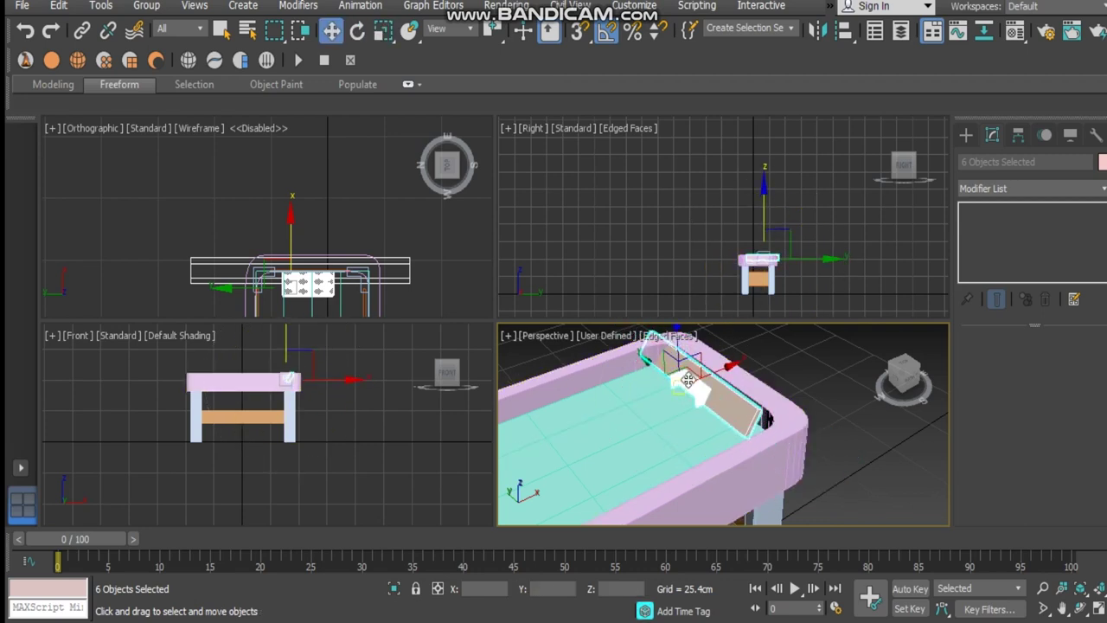
{"action": "left_click_drag", "start_coordinate": [651, 365], "coordinate": [811, 423]}
{"action": "scroll", "coordinate": [812, 449], "scroll_direction": "up", "scroll_amount": 5}
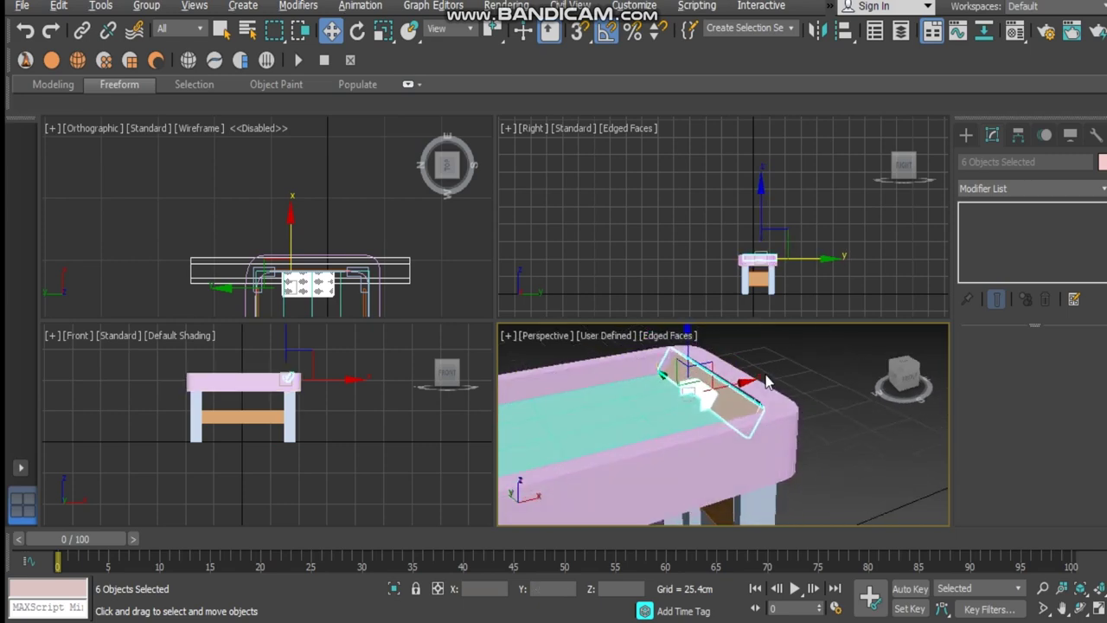
- Display the perspective view shaded without edges and move the assembly along X toward the frame's end wall
{"action": "key", "text": "F3"}
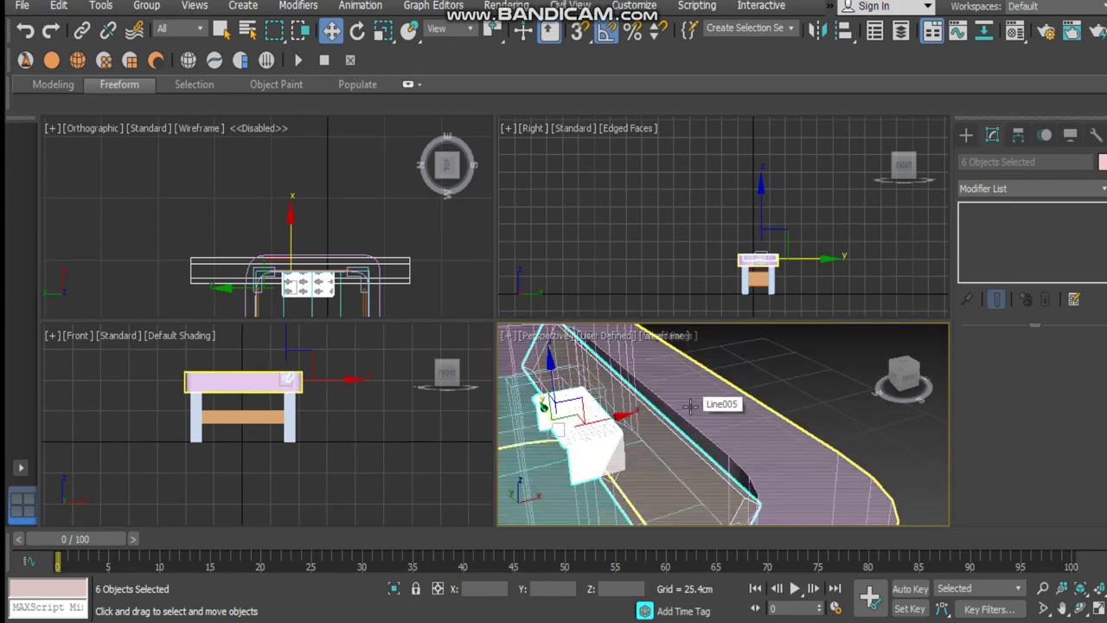
{"action": "key", "text": "F3"}
{"action": "key", "text": "F4"}
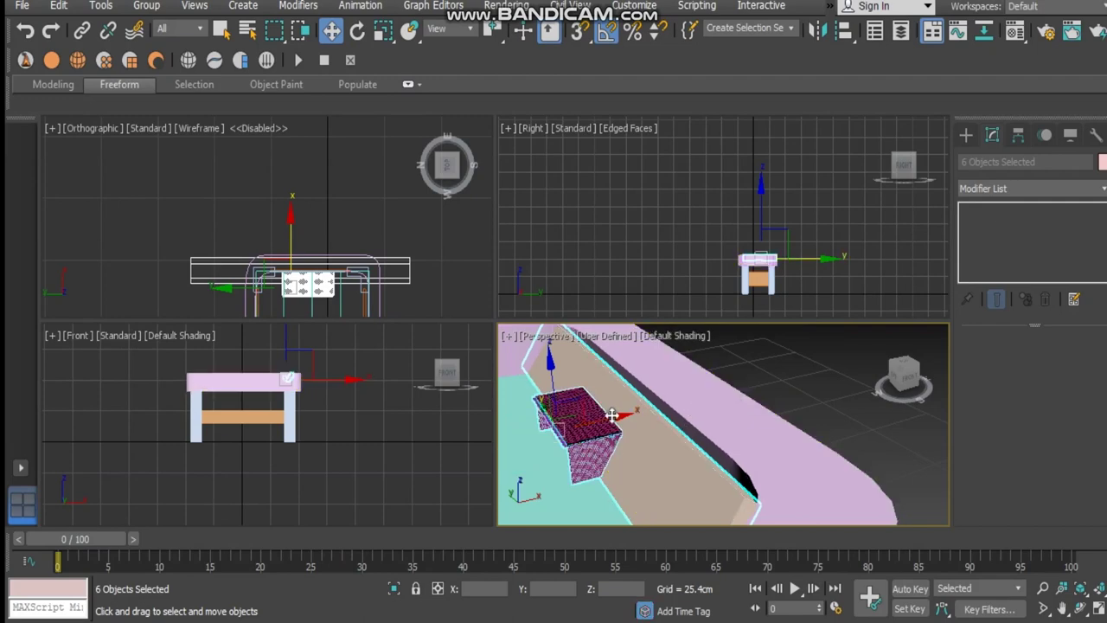
{"action": "left_click_drag", "start_coordinate": [615, 418], "coordinate": [626, 415]}
- Shift the assembly about -2.905 cm along Y, fine-tune its position at the end wall, and deselect it
{"action": "middle_click_drag", "start_coordinate": [702, 420], "coordinate": [794, 418], "text": "alt"}
{"action": "left_click", "coordinate": [517, 430]}
{"action": "left_click_drag", "start_coordinate": [517, 430], "coordinate": [547, 430]}
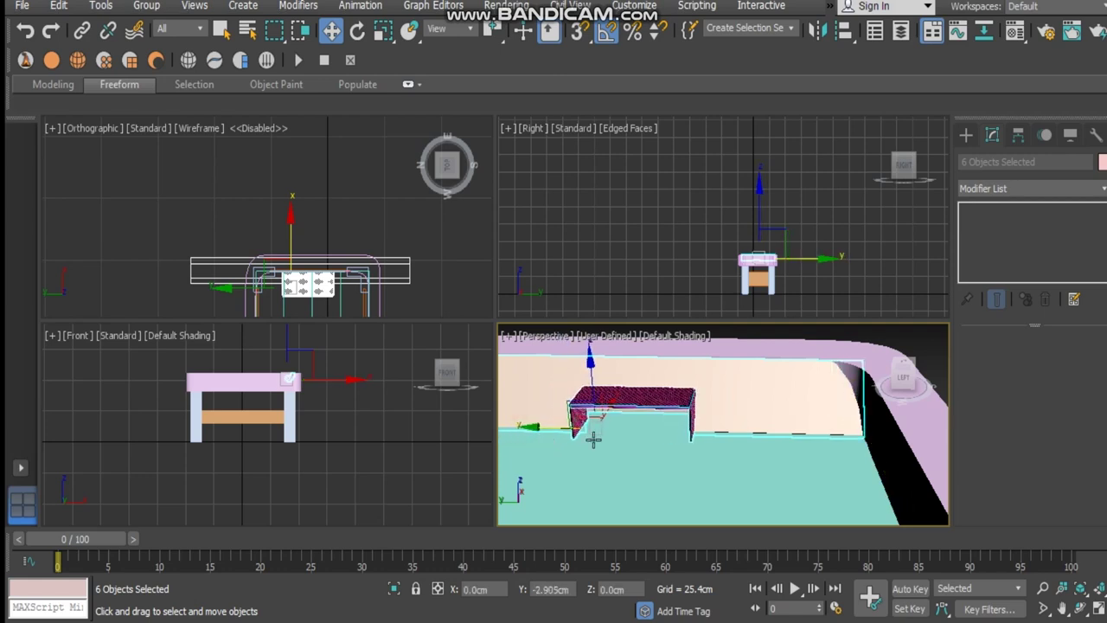
{"action": "scroll", "coordinate": [672, 443], "scroll_direction": "down", "scroll_amount": 3}
{"action": "middle_click_drag", "start_coordinate": [690, 442], "coordinate": [661, 435], "text": "alt"}
{"action": "left_click_drag", "start_coordinate": [702, 420], "coordinate": [704, 427]}
{"action": "left_click", "coordinate": [812, 478]}
{"action": "middle_click_drag", "start_coordinate": [811, 480], "coordinate": [774, 386], "text": "alt"}
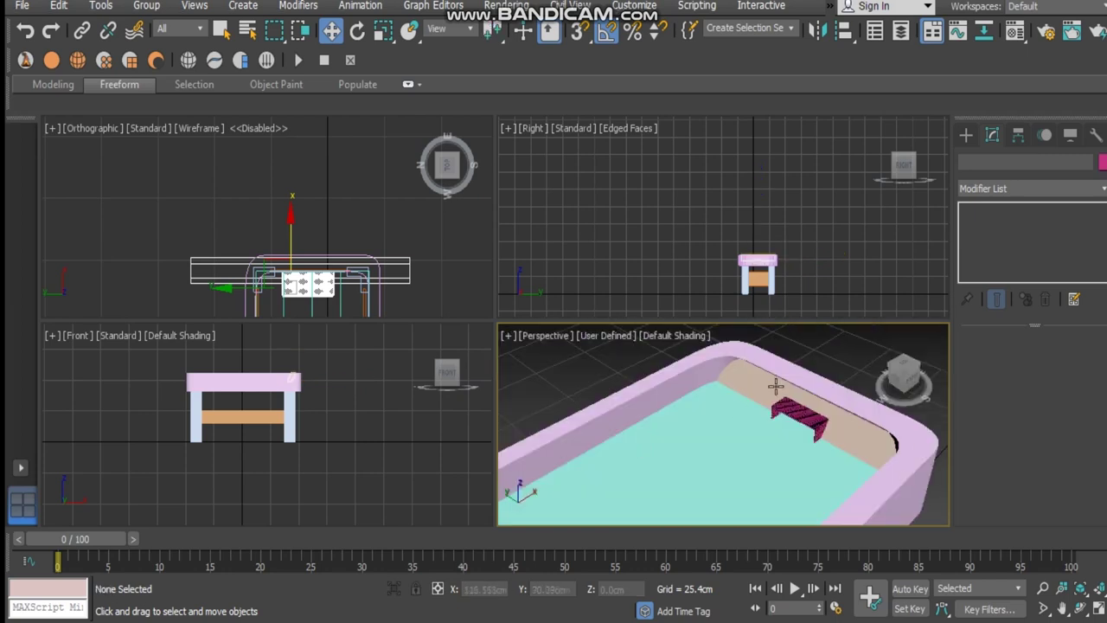
- Group the board, its three net pieces and the front rod under the name goal
{"action": "scroll", "coordinate": [776, 386], "scroll_direction": "up", "scroll_amount": 3}
{"action": "middle_click_drag", "start_coordinate": [816, 440], "coordinate": [749, 443]}
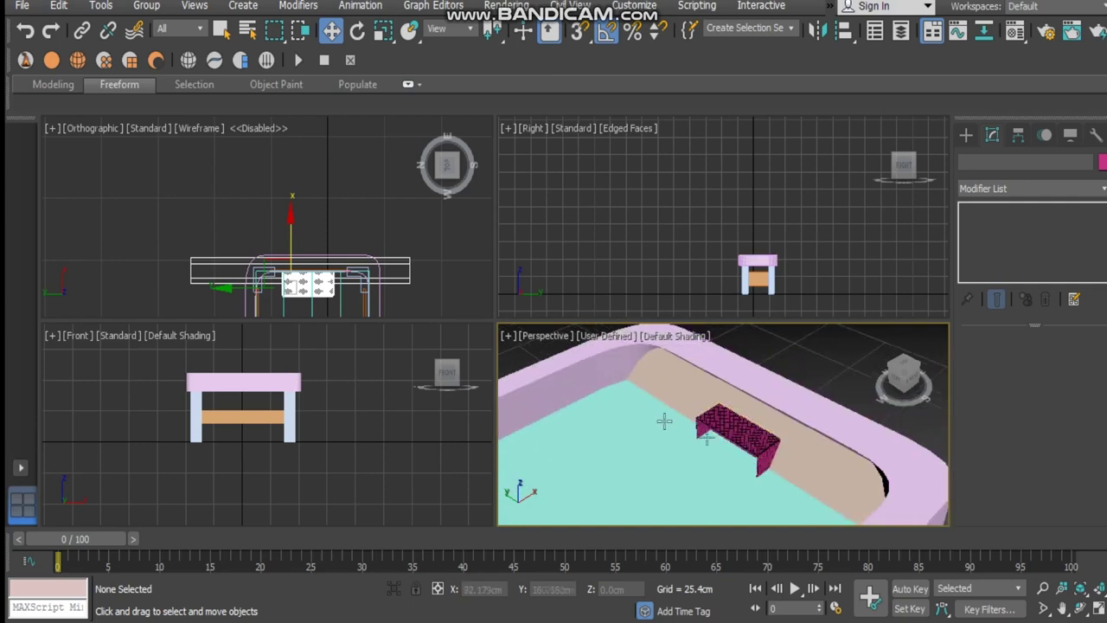
{"action": "left_click", "coordinate": [363, 236]}
{"action": "middle_click_drag", "start_coordinate": [363, 237], "coordinate": [330, 179]}
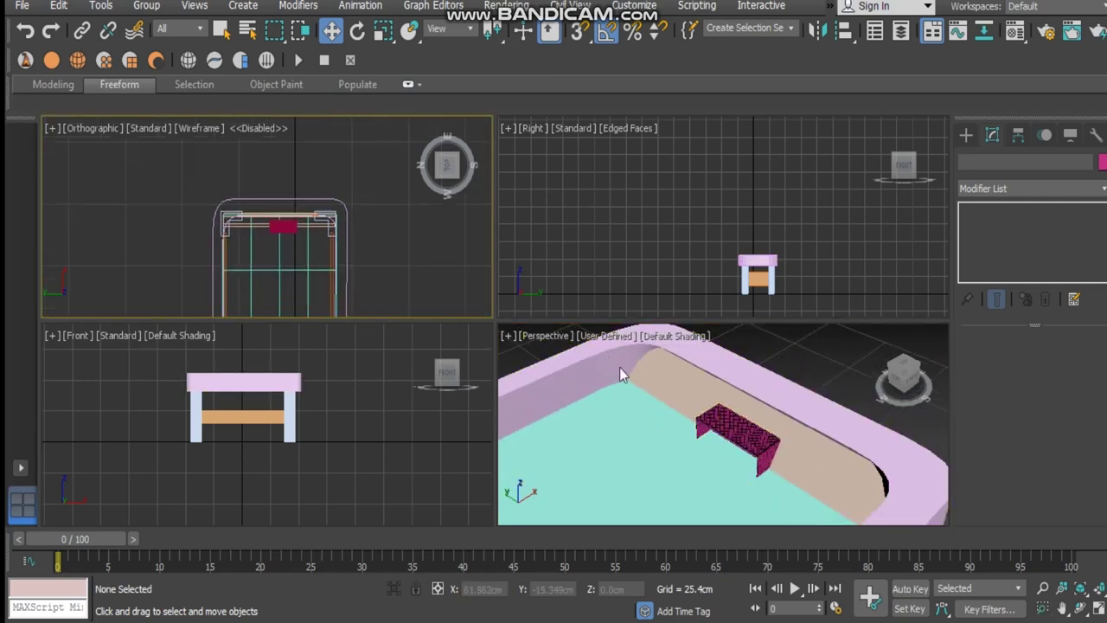
{"action": "left_click", "coordinate": [833, 468]}
{"action": "scroll", "coordinate": [749, 446], "scroll_direction": "up", "scroll_amount": 5}
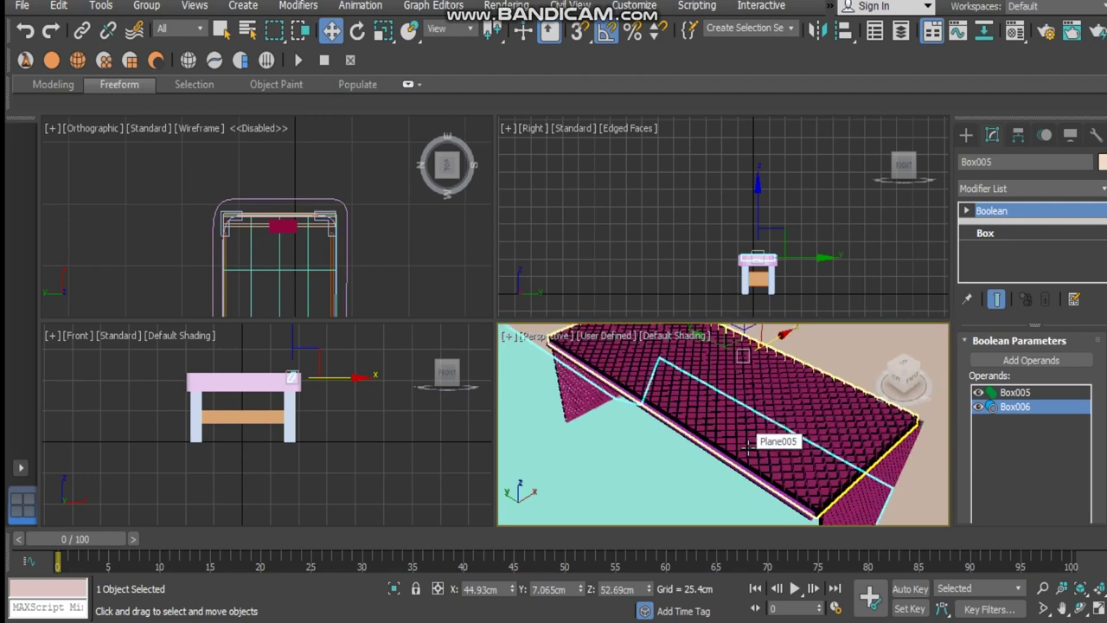
{"action": "left_click", "coordinate": [762, 466], "text": "ctrl"}
{"action": "left_click", "coordinate": [605, 413], "text": "ctrl"}
{"action": "left_click", "coordinate": [861, 498], "text": "ctrl"}
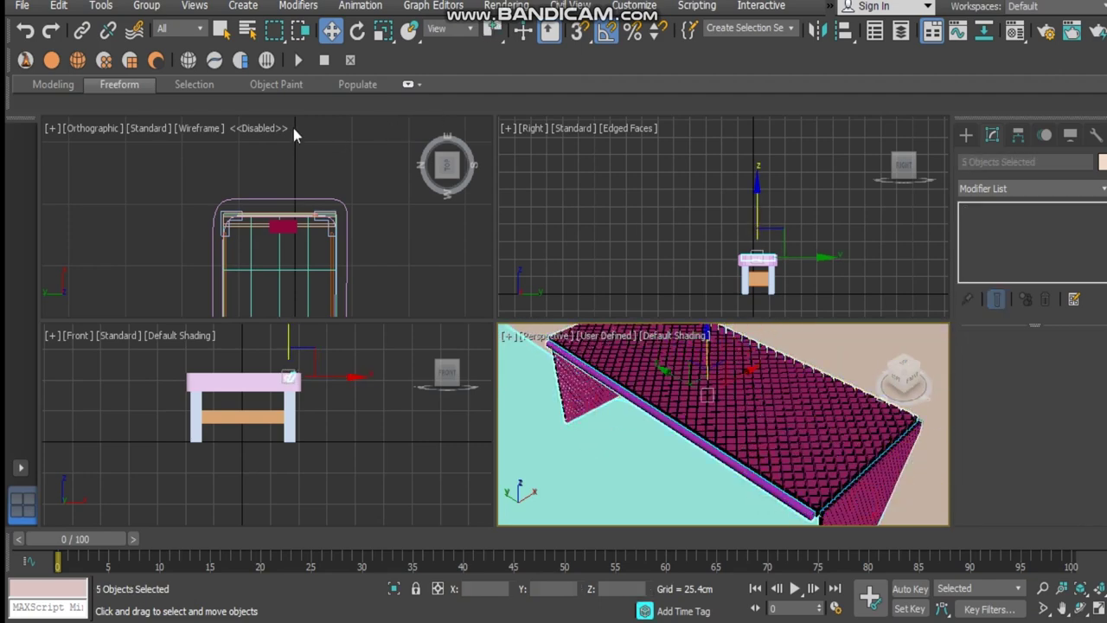
{"action": "left_click", "coordinate": [147, 5]}
{"action": "left_click", "coordinate": [160, 36]}
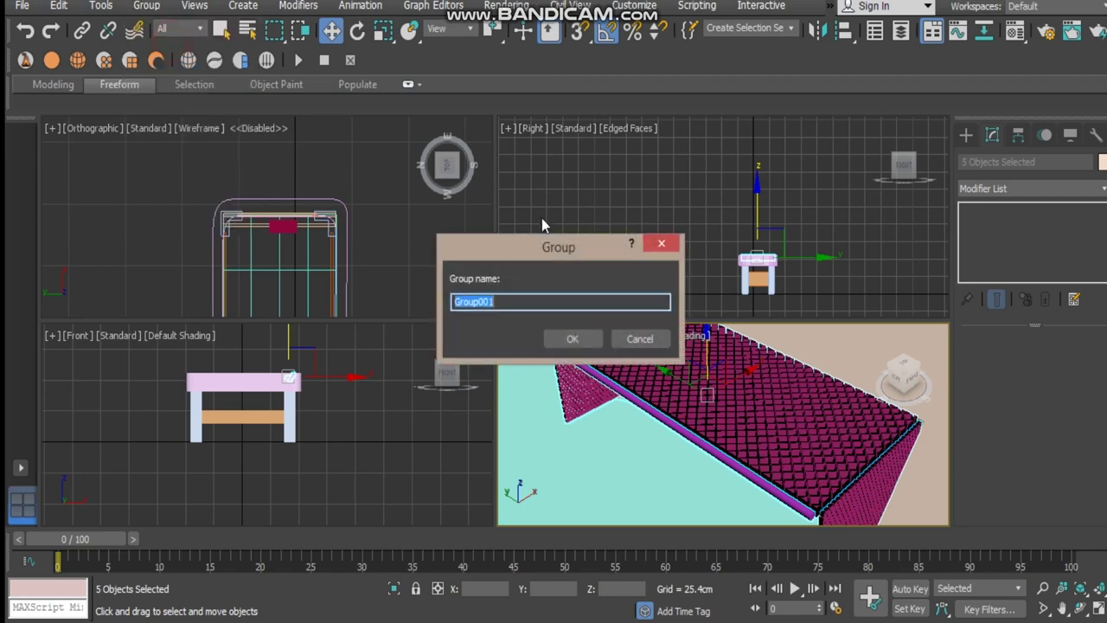
{"action": "type", "text": "goal"}
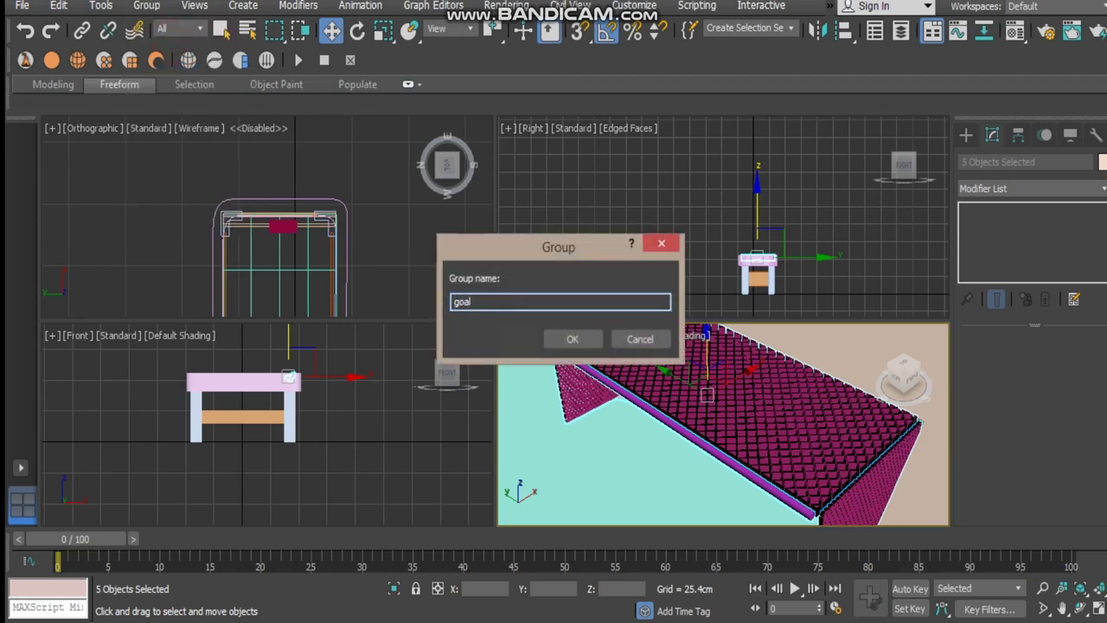
{"action": "key", "text": "Return"}
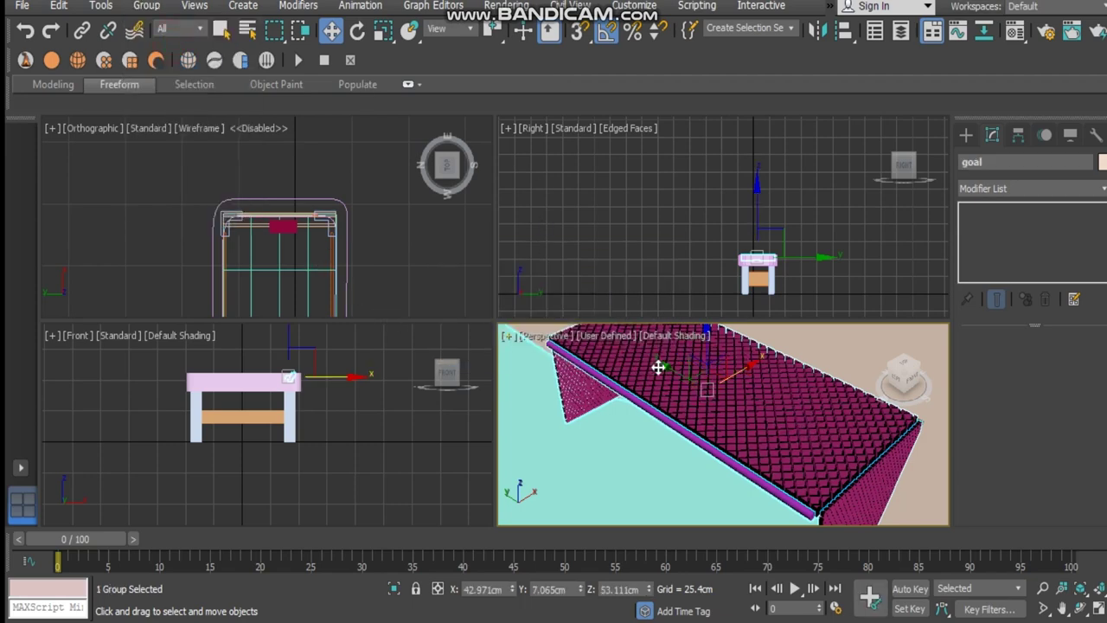
- Make one independent copy of the goal group, offset along X from the end wall toward the table's middle
{"action": "scroll", "coordinate": [728, 401], "scroll_direction": "down", "scroll_amount": 5}
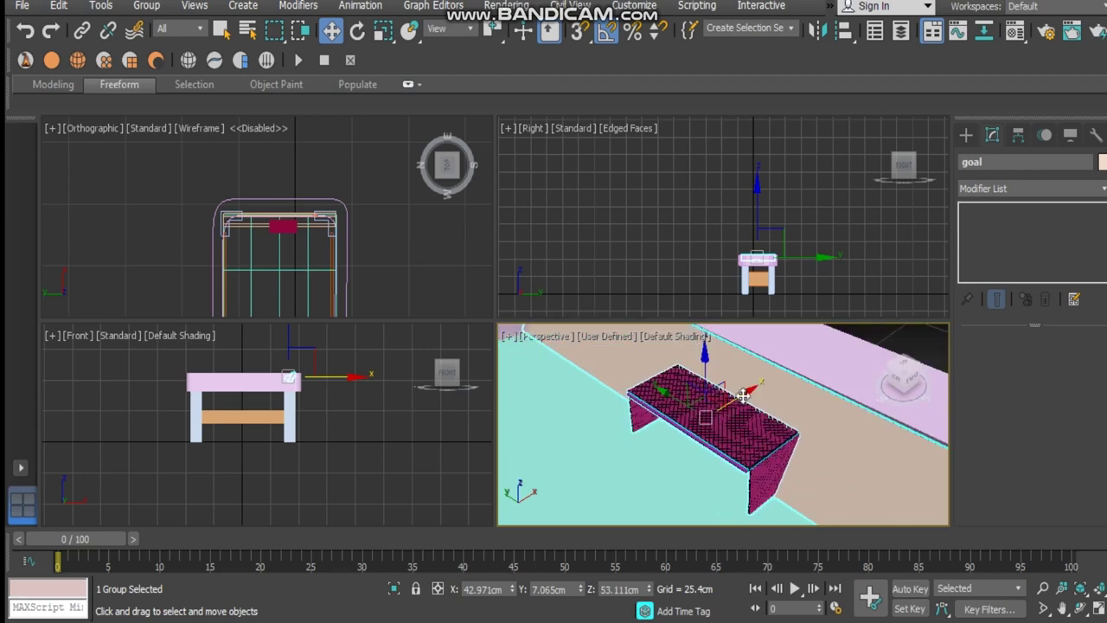
{"action": "left_click_drag", "start_coordinate": [742, 395], "coordinate": [605, 494], "text": "shift"}
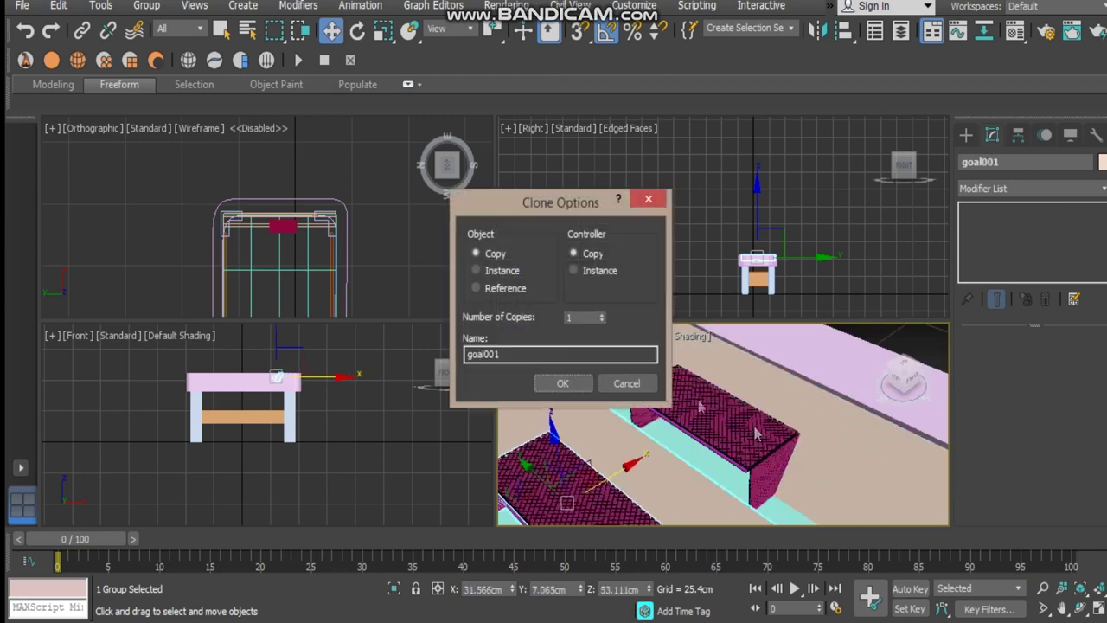
{"action": "left_click", "coordinate": [563, 383]}
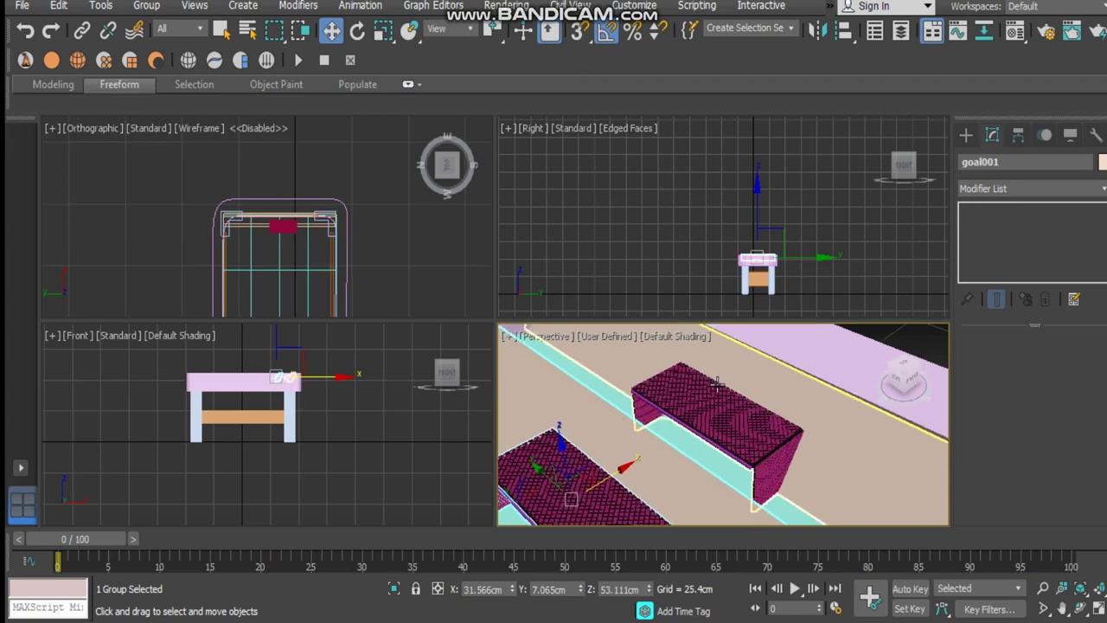
- Rotate the copied goal about Z so that it faces the original goal
{"action": "middle_click_drag", "start_coordinate": [576, 520], "coordinate": [663, 494]}
{"action": "key", "text": "e"}
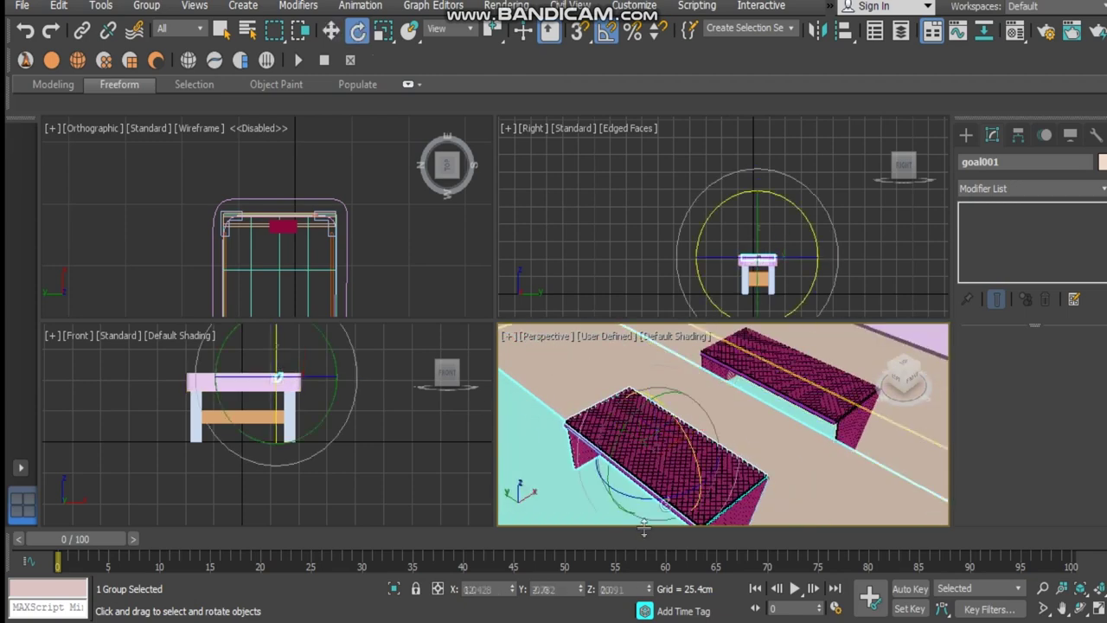
{"action": "left_click_drag", "start_coordinate": [696, 485], "coordinate": [558, 406]}
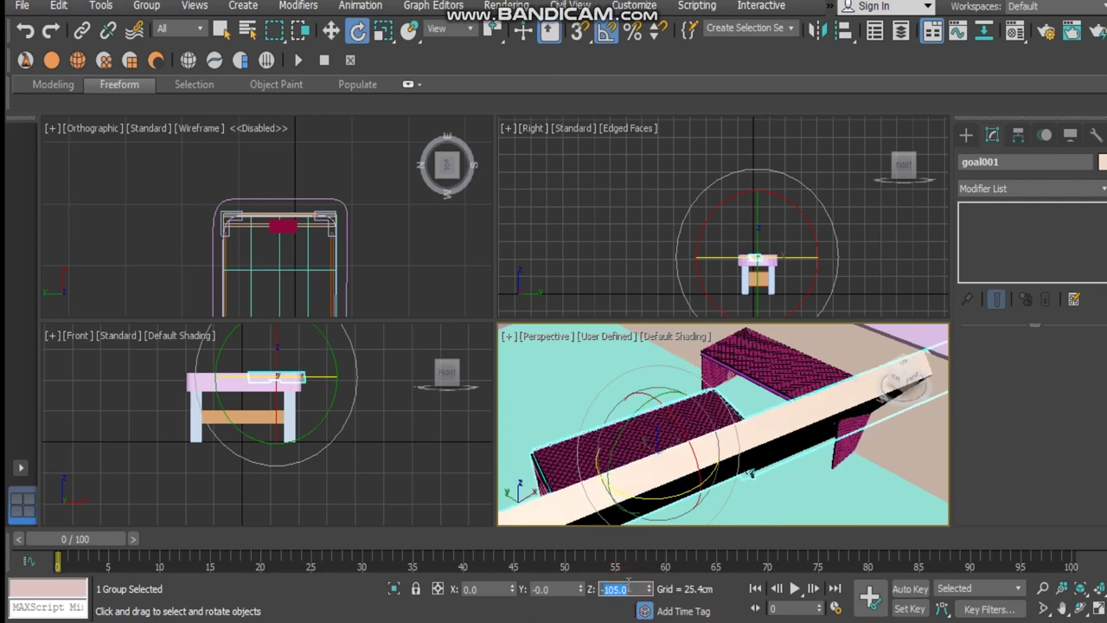
{"action": "key", "text": "Return"}
- Move the copied goal along X to the table's opposite end, at about X -40.675 cm
{"action": "middle_click_drag", "start_coordinate": [296, 219], "coordinate": [293, 188]}
{"action": "key", "text": "w"}
{"action": "left_click_drag", "start_coordinate": [282, 160], "coordinate": [282, 305]}
{"action": "middle_click_drag", "start_coordinate": [285, 311], "coordinate": [293, 185]}
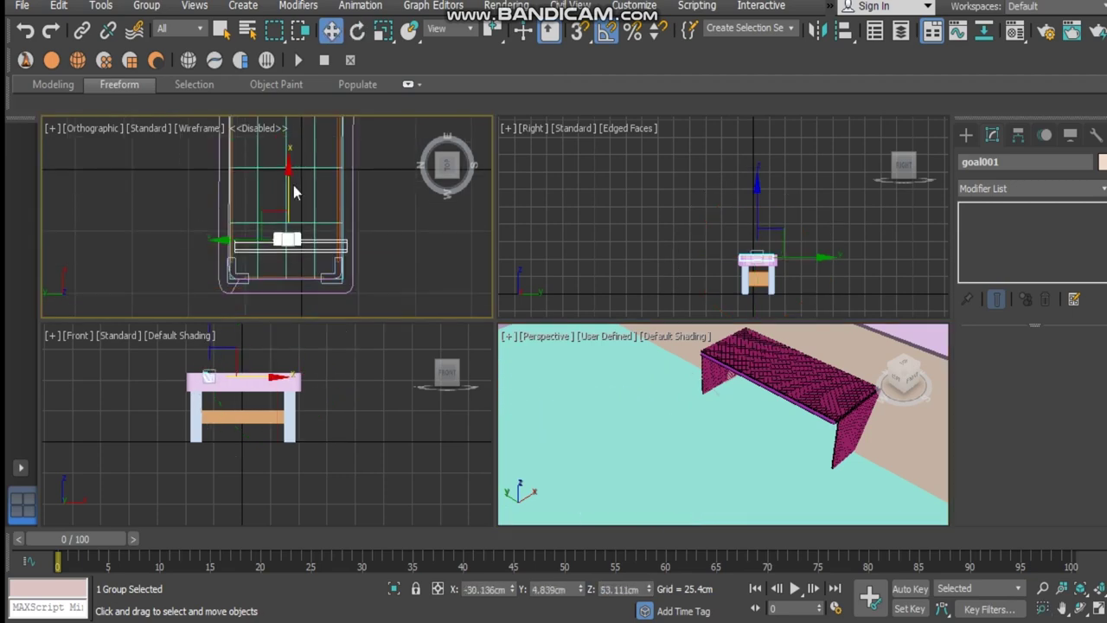
{"action": "left_click_drag", "start_coordinate": [288, 192], "coordinate": [286, 215]}
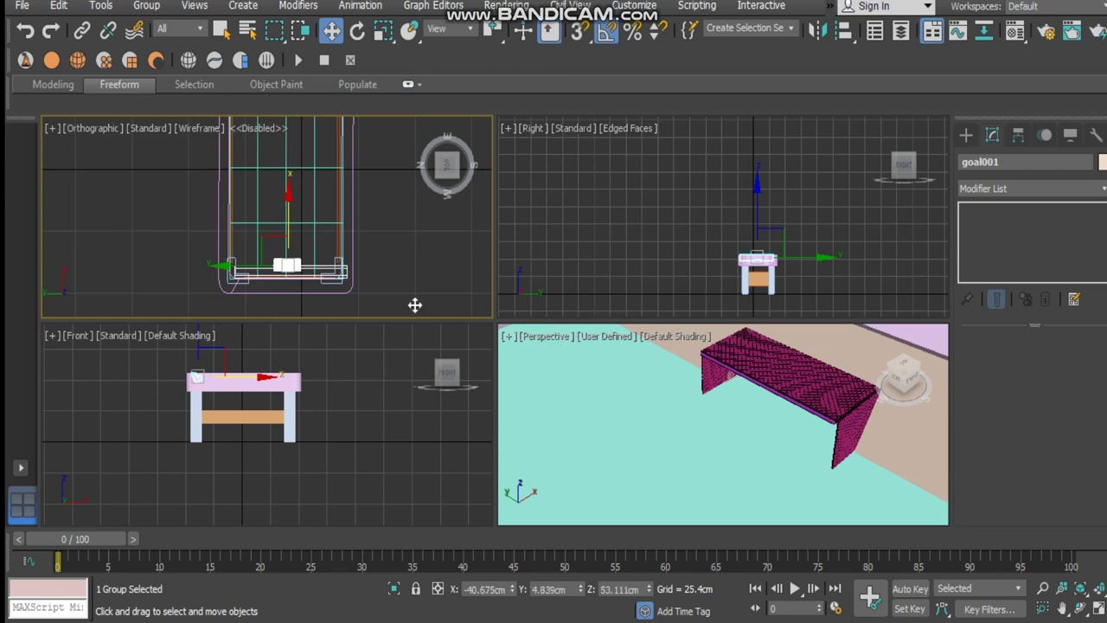
- Nudge the copied goal slightly along Y at the opposite end wall and deselect it
{"action": "scroll", "coordinate": [667, 381], "scroll_direction": "down", "scroll_amount": 5}
{"action": "middle_click_drag", "start_coordinate": [627, 422], "coordinate": [698, 369], "text": "alt"}
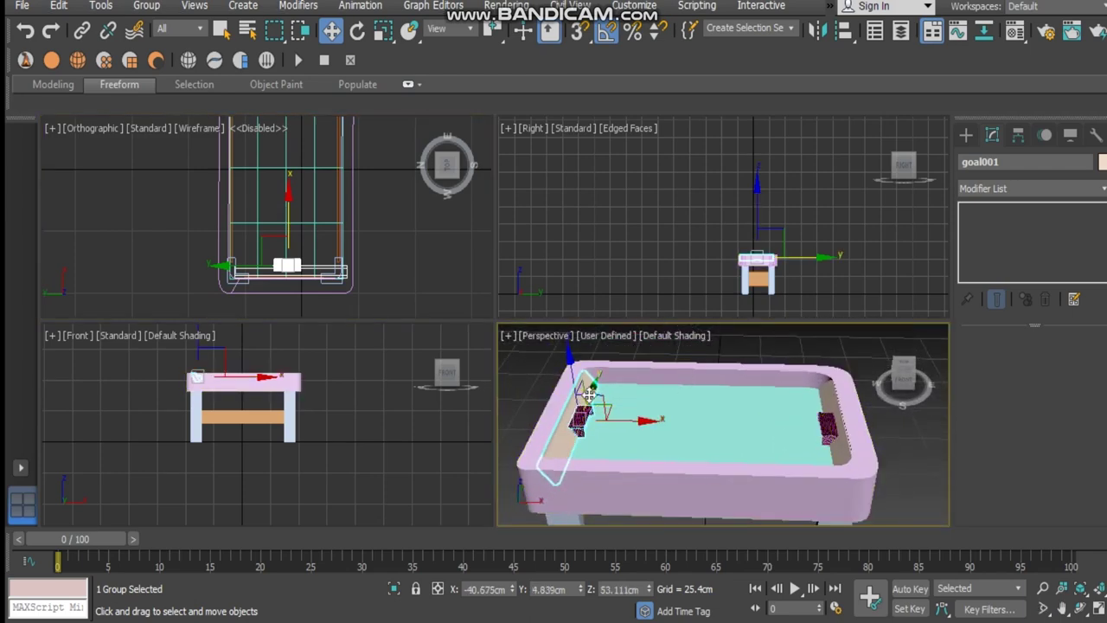
{"action": "left_click_drag", "start_coordinate": [590, 395], "coordinate": [592, 397]}
{"action": "left_click", "coordinate": [887, 461]}
- Shift the copied goal about -1.175 cm along X against its end wall and deselect it
{"action": "middle_click_drag", "start_coordinate": [616, 426], "coordinate": [615, 413], "text": "alt"}
{"action": "scroll", "coordinate": [615, 413], "scroll_direction": "up", "scroll_amount": 10}
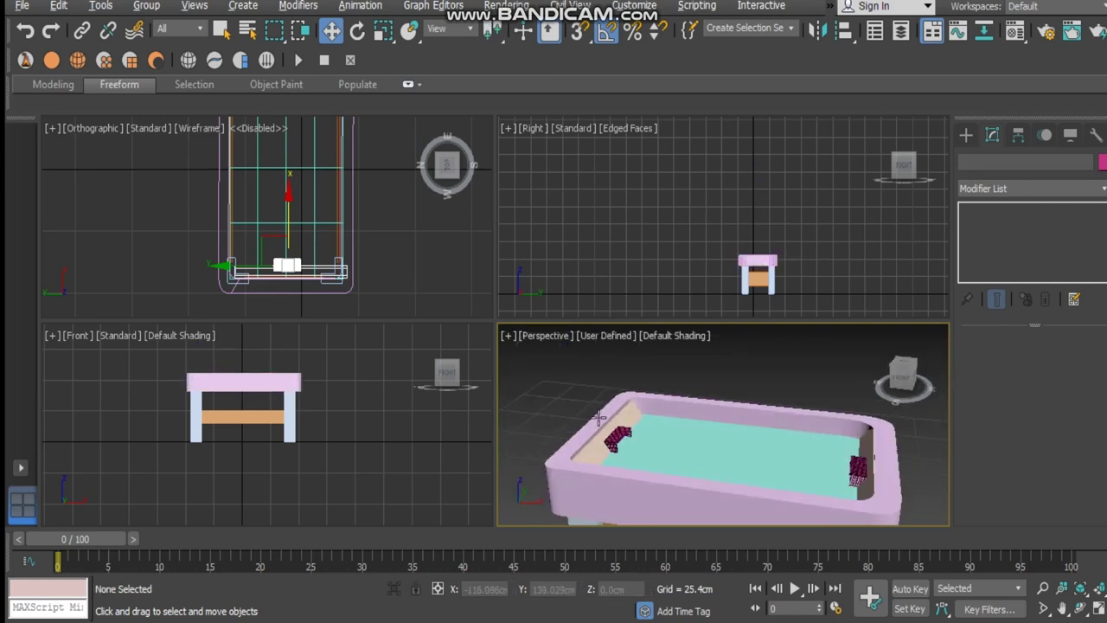
{"action": "scroll", "coordinate": [690, 432], "scroll_direction": "down", "scroll_amount": 8}
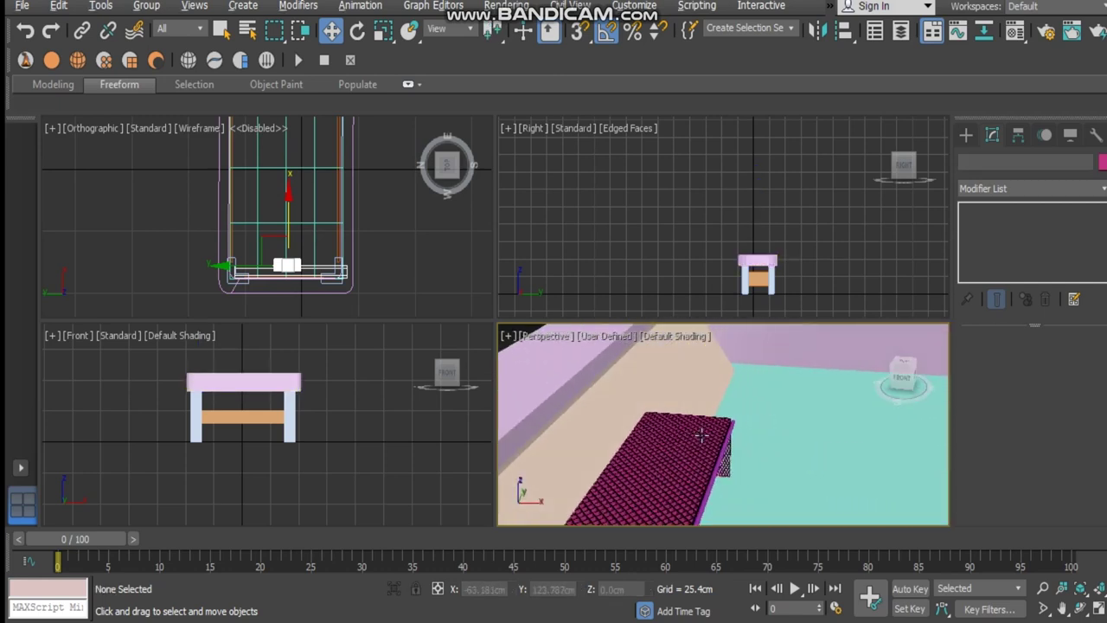
{"action": "left_click", "coordinate": [692, 443]}
{"action": "key", "text": "z"}
{"action": "left_click_drag", "start_coordinate": [805, 441], "coordinate": [780, 432]}
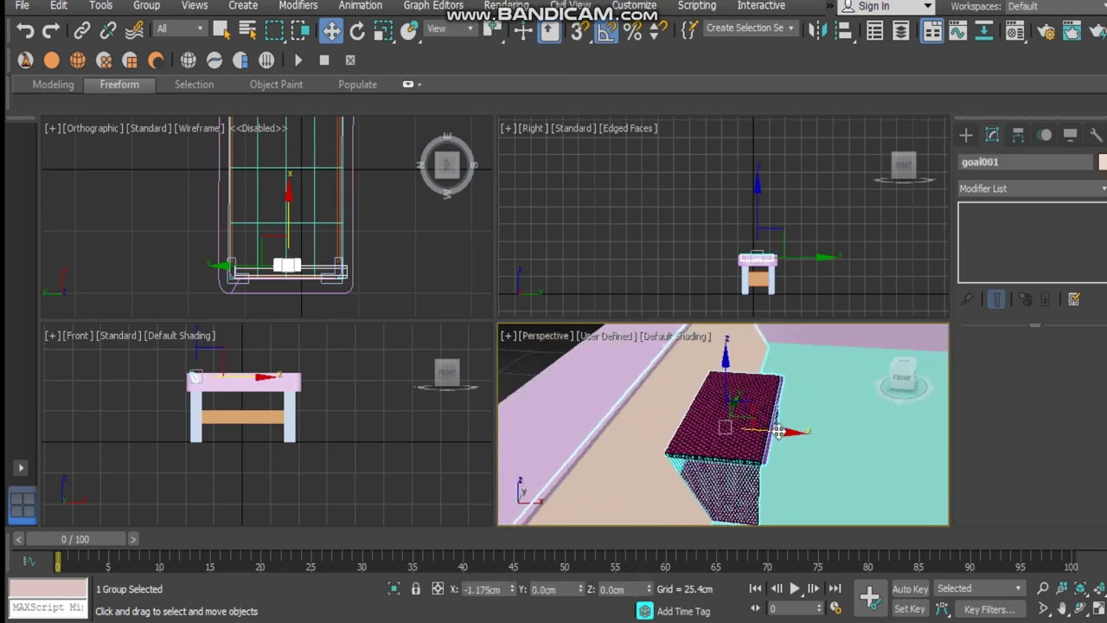
{"action": "scroll", "coordinate": [784, 432], "scroll_direction": "down", "scroll_amount": 8}
{"action": "left_click", "coordinate": [621, 421]}
- Create a tall cylinder beside the table, about 4.744 cm in radius and 161.313 cm high
{"action": "middle_click_drag", "start_coordinate": [847, 433], "coordinate": [678, 409]}
{"action": "middle_click_drag", "start_coordinate": [796, 412], "coordinate": [554, 445], "text": "alt"}
{"action": "middle_click_drag", "start_coordinate": [626, 394], "coordinate": [631, 455], "text": "alt"}
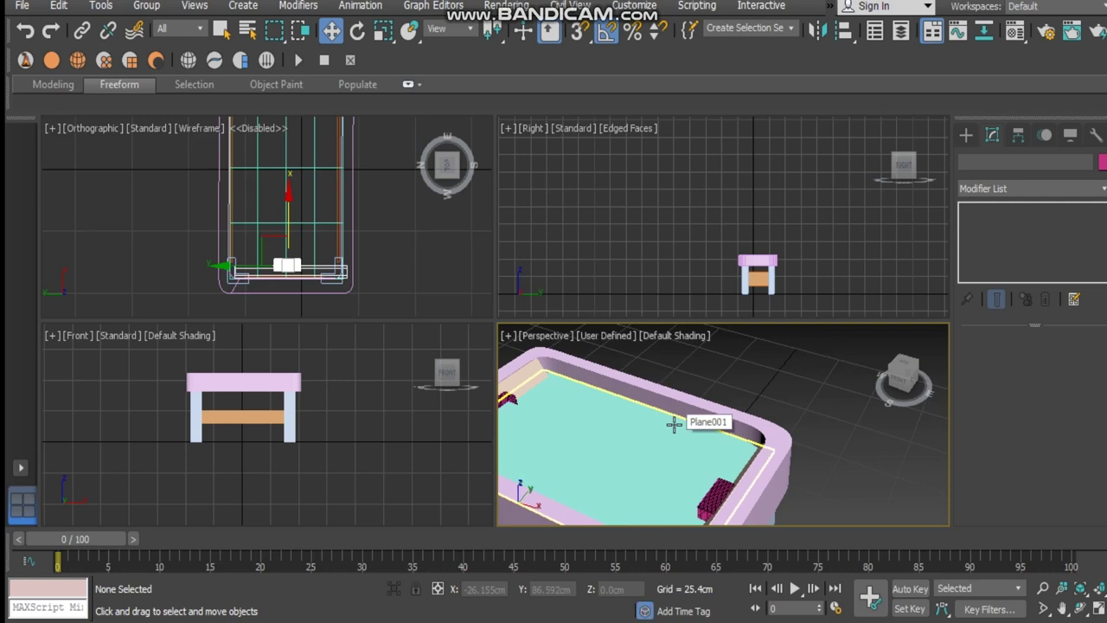
{"action": "middle_click_drag", "start_coordinate": [799, 401], "coordinate": [619, 374]}
{"action": "scroll", "coordinate": [766, 386], "scroll_direction": "down", "scroll_amount": 5}
{"action": "left_click", "coordinate": [967, 135]}
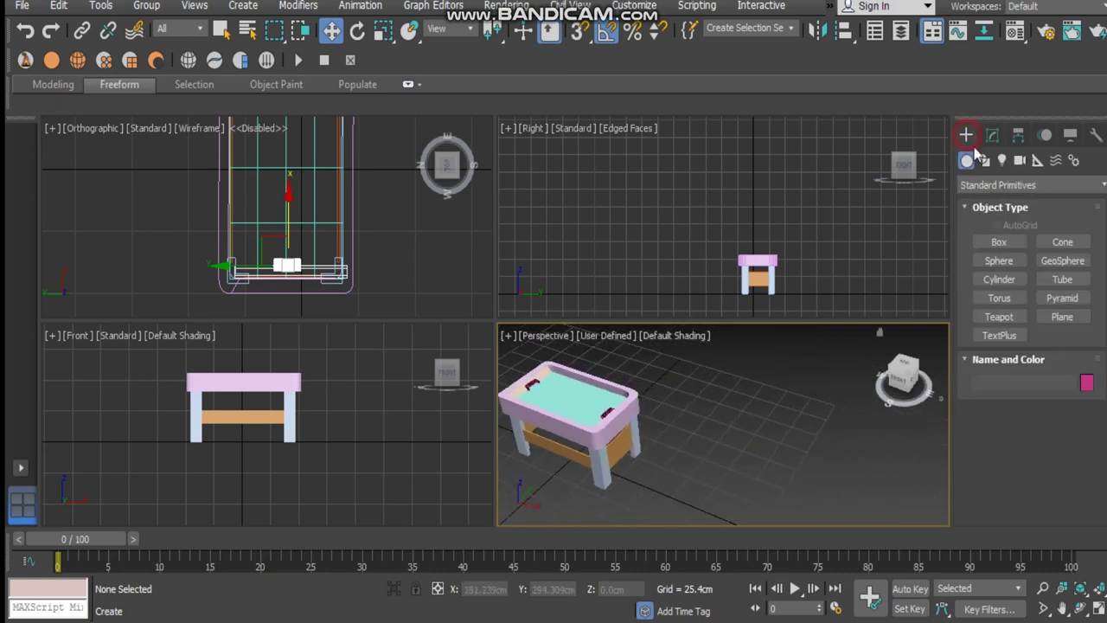
{"action": "left_click", "coordinate": [995, 279]}
{"action": "left_click", "coordinate": [716, 437]}
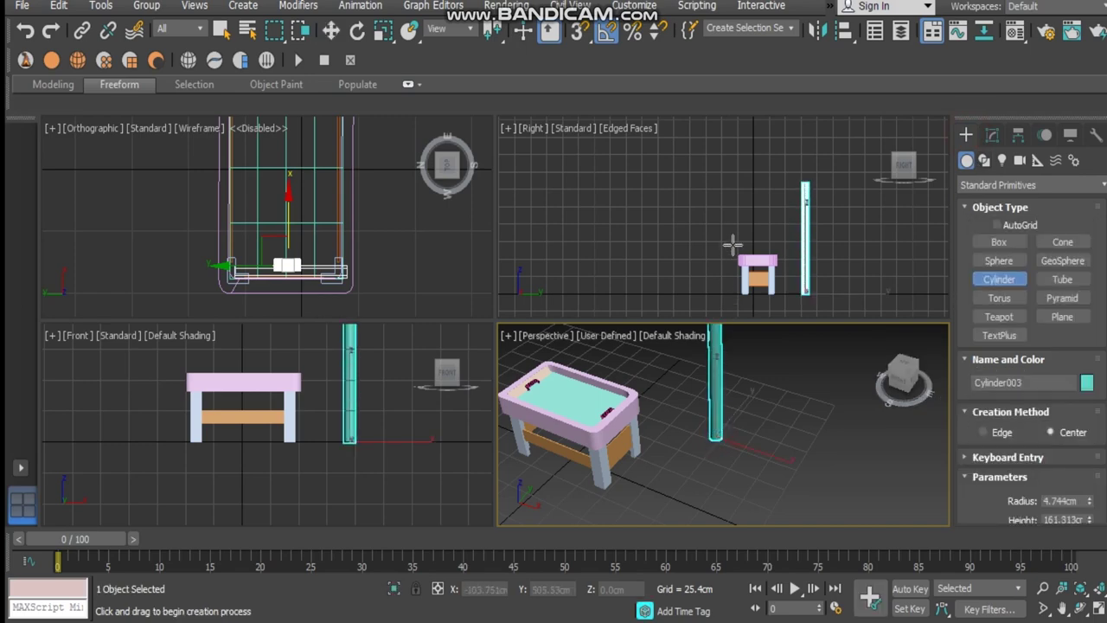
- Rotate the tall cylinder 90 degrees about X so it lies horizontally across the table's width direction
{"action": "middle_click_drag", "start_coordinate": [725, 373], "coordinate": [719, 435]}
{"action": "key", "text": "e"}
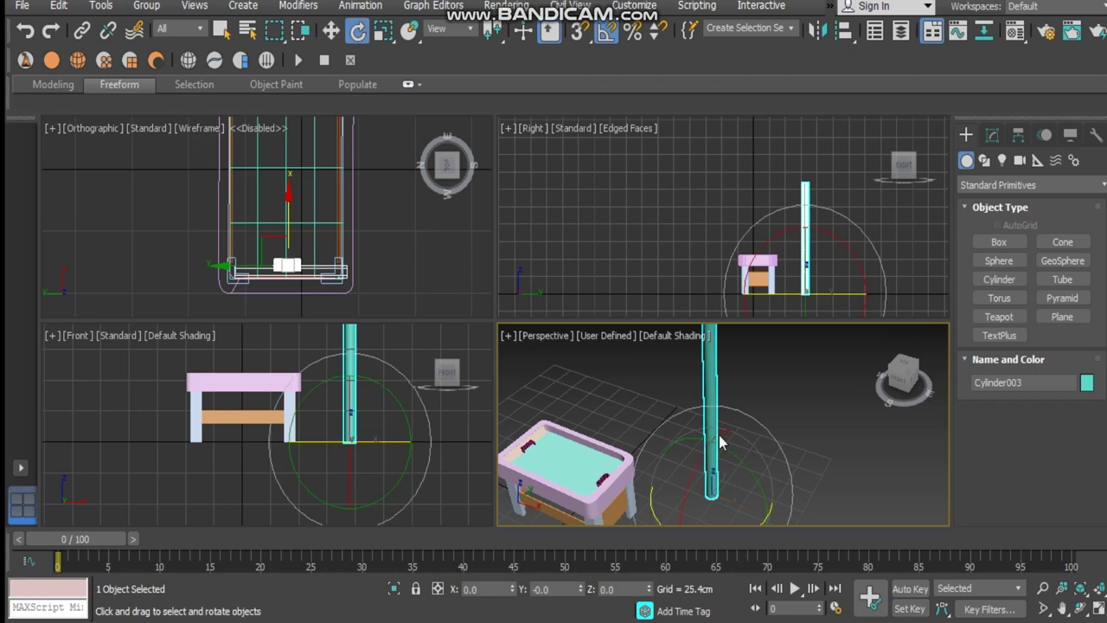
{"action": "left_click_drag", "start_coordinate": [695, 468], "coordinate": [699, 497]}
{"action": "middle_click_drag", "start_coordinate": [800, 484], "coordinate": [790, 388], "text": "alt"}
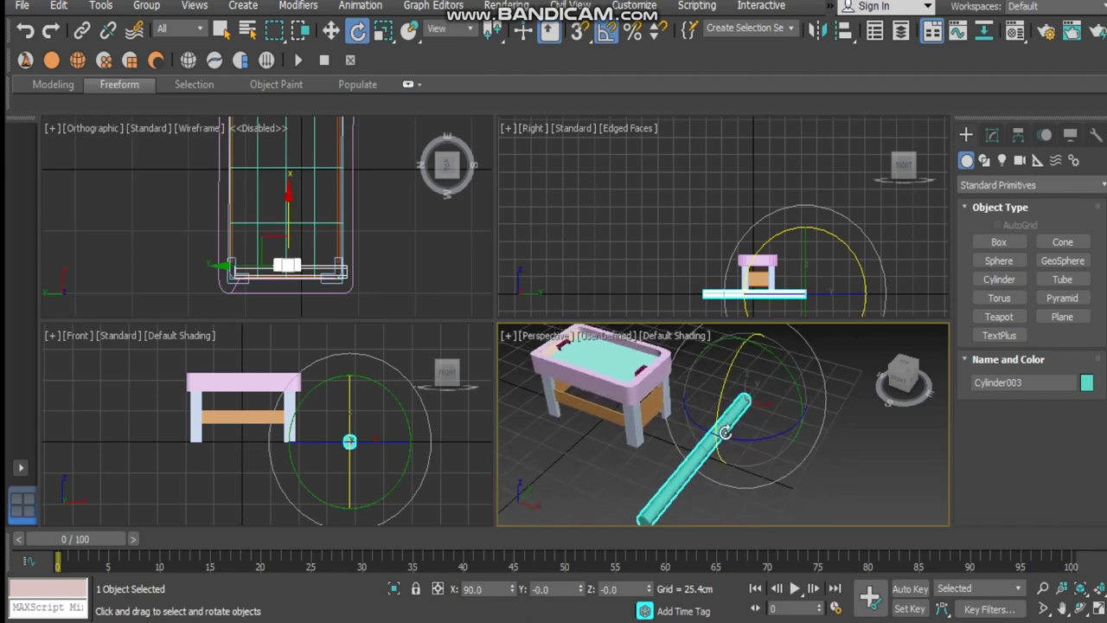
- Set the long cylinder's radius to 1 cm to make a thin rod, and deselect it
{"action": "key", "text": "w"}
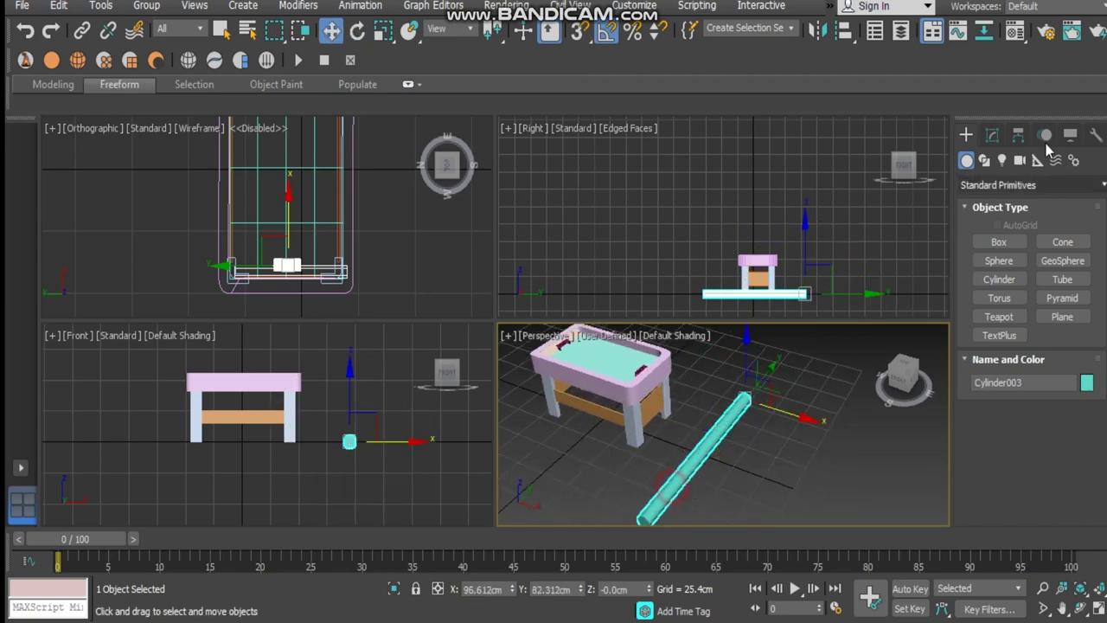
{"action": "left_click", "coordinate": [993, 136]}
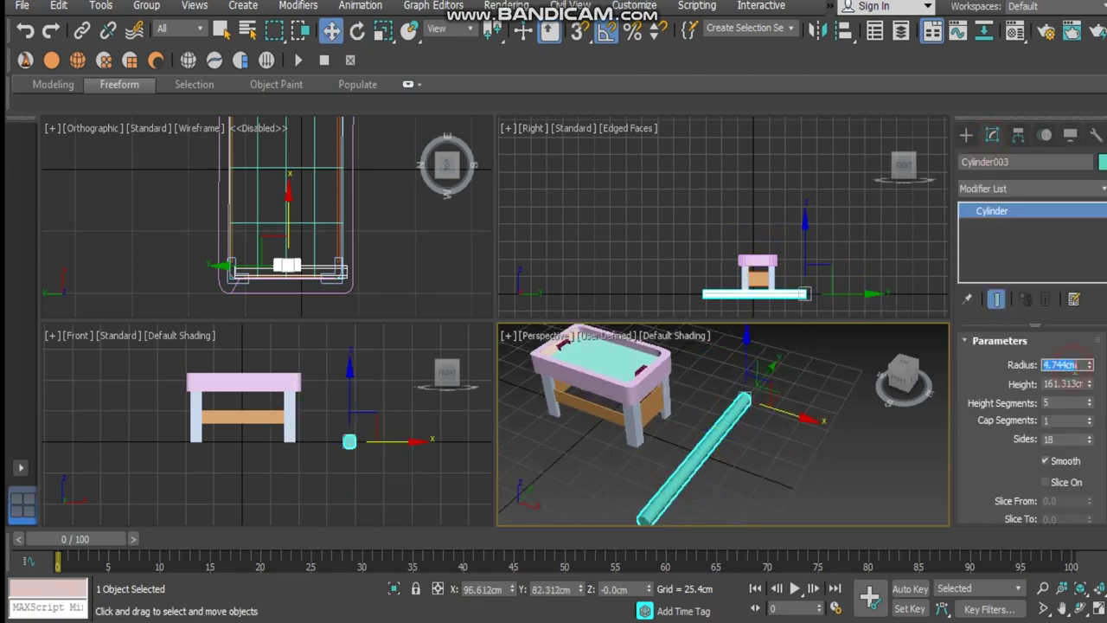
{"action": "key", "text": "Return"}
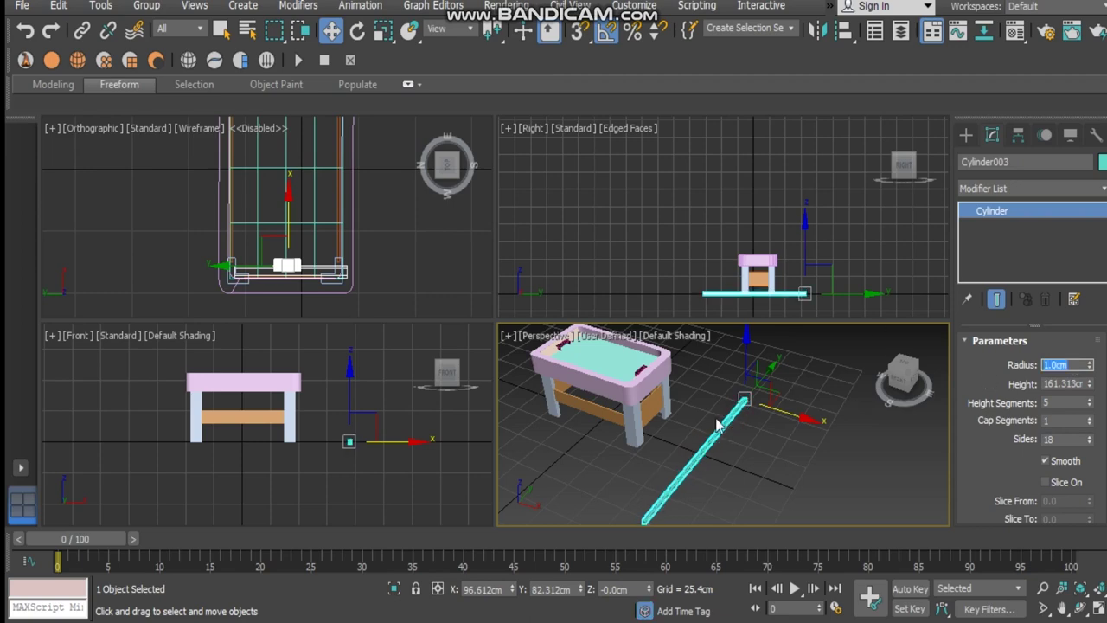
{"action": "middle_click_drag", "start_coordinate": [716, 424], "coordinate": [746, 403]}
{"action": "left_click", "coordinate": [751, 495]}
{"action": "middle_click_drag", "start_coordinate": [692, 452], "coordinate": [687, 447]}
{"action": "scroll", "coordinate": [687, 447], "scroll_direction": "up", "scroll_amount": 4}
{"action": "left_click", "coordinate": [751, 491]}
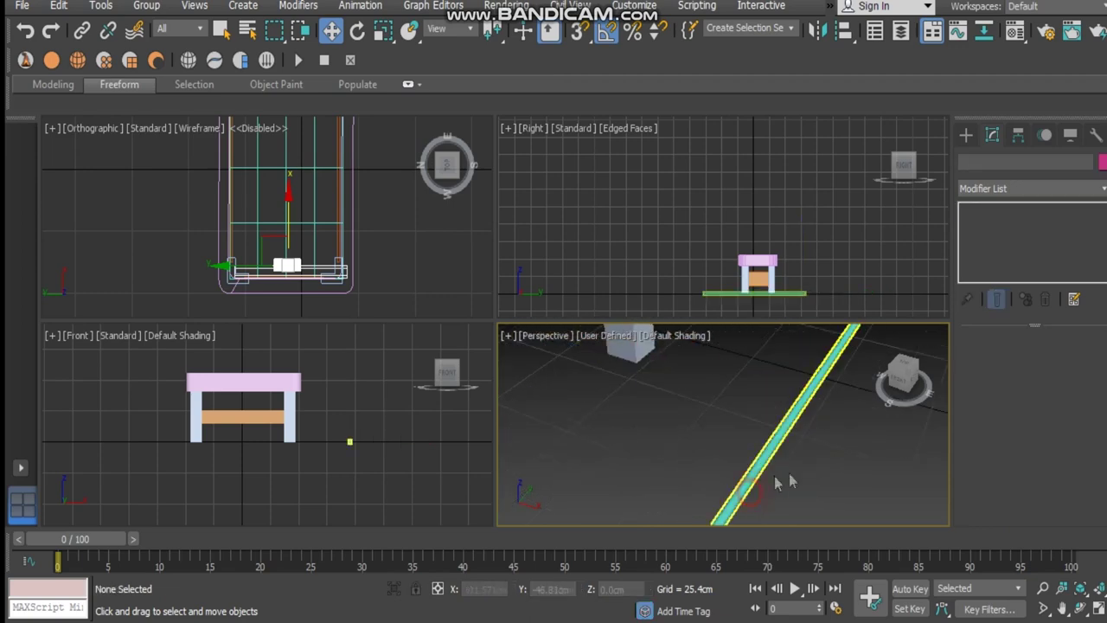
- Create a handle cylinder beside the rod's near end, about 2.171 cm in radius and 14.057 cm high
{"action": "middle_click_drag", "start_coordinate": [788, 465], "coordinate": [763, 405]}
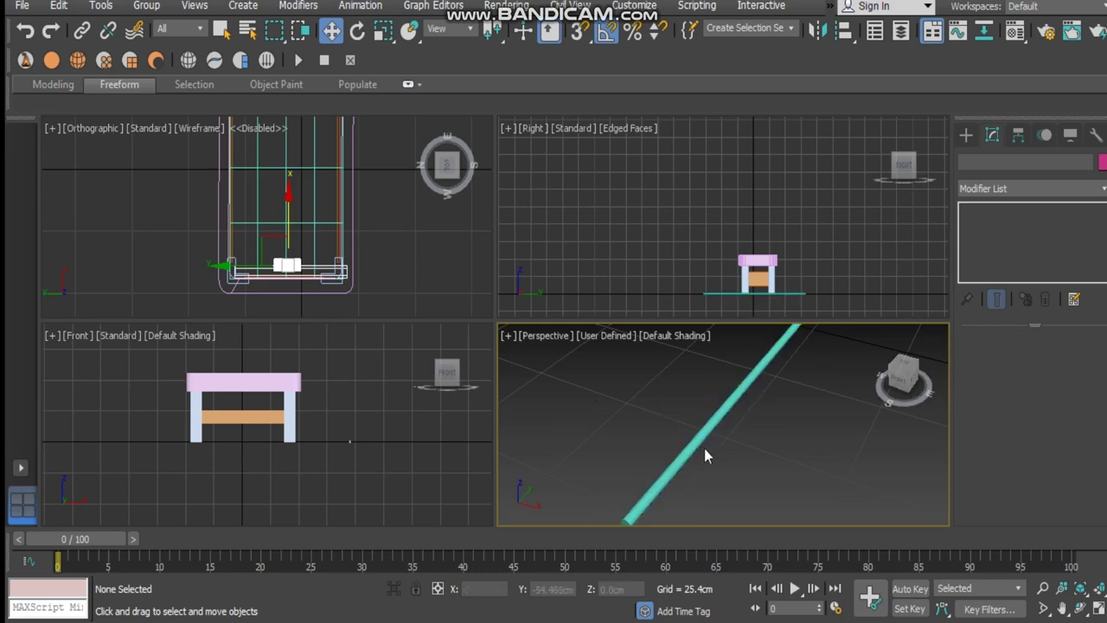
{"action": "left_click", "coordinate": [966, 135]}
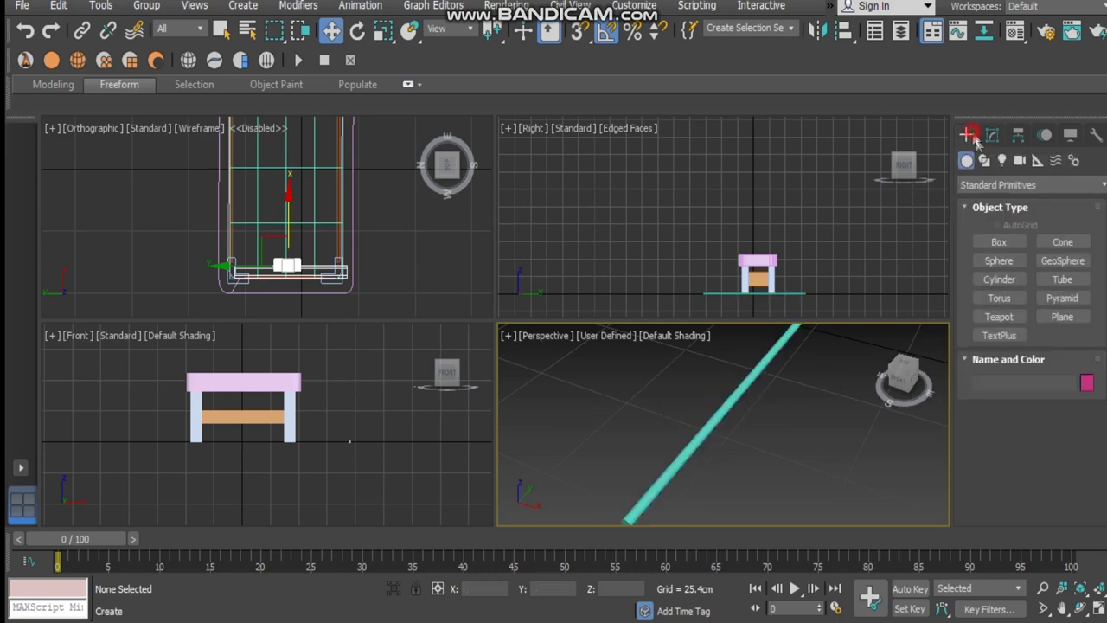
{"action": "left_click", "coordinate": [1000, 279]}
{"action": "left_click_drag", "start_coordinate": [728, 479], "coordinate": [733, 482]}
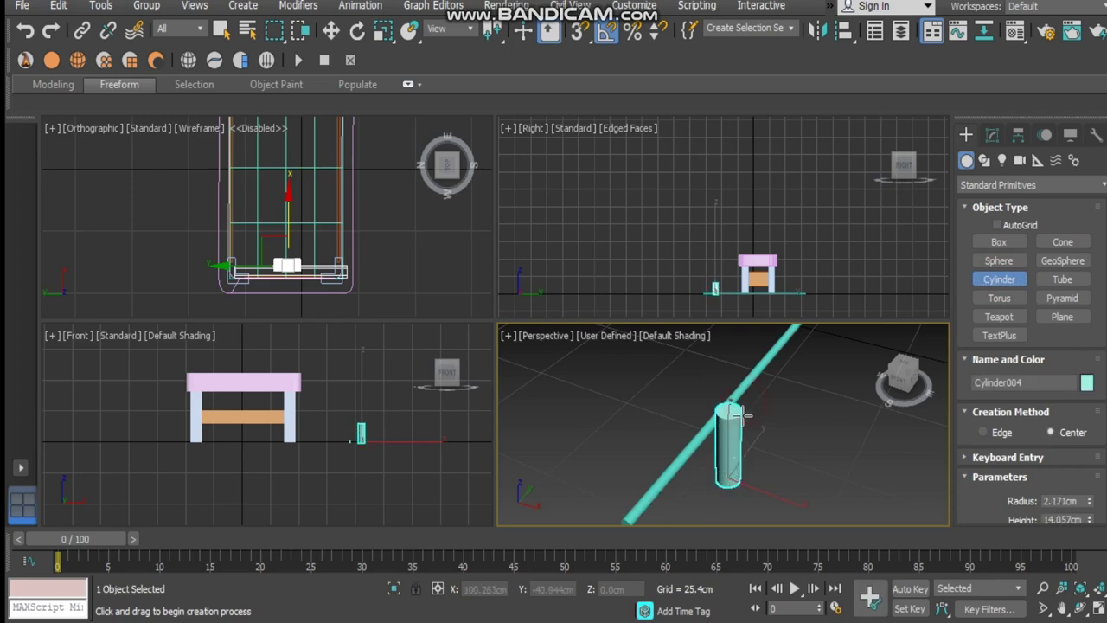
- Rotate the handle cylinder parallel to the rod and move it along X and Y over the rod's near end
{"action": "key", "text": "e"}
{"action": "left_click_drag", "start_coordinate": [720, 439], "coordinate": [699, 496]}
{"action": "key", "text": "w"}
{"action": "left_click_drag", "start_coordinate": [784, 475], "coordinate": [736, 461]}
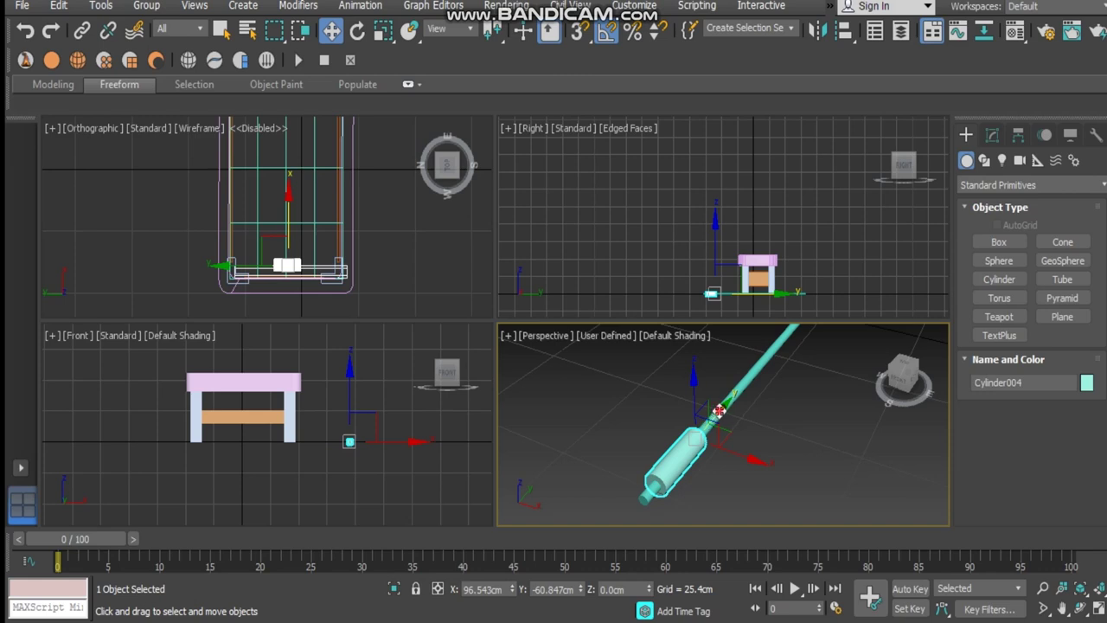
{"action": "left_click_drag", "start_coordinate": [719, 410], "coordinate": [710, 426]}
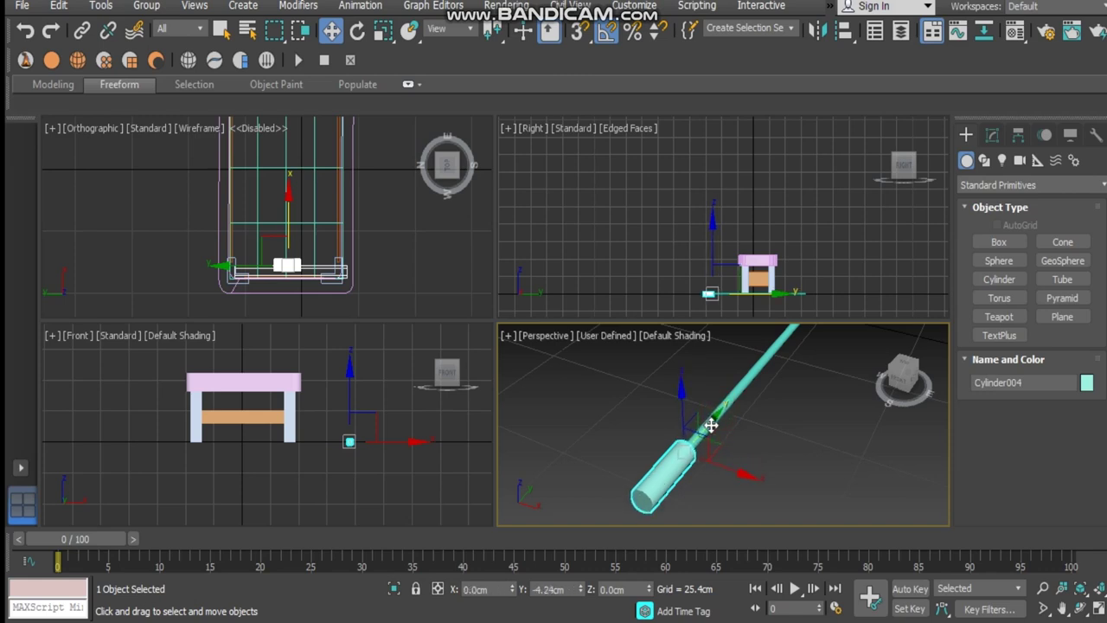
- Select the handle cylinder and convert it to an editable poly for edge editing
{"action": "left_click", "coordinate": [708, 502]}
{"action": "left_click", "coordinate": [680, 498]}
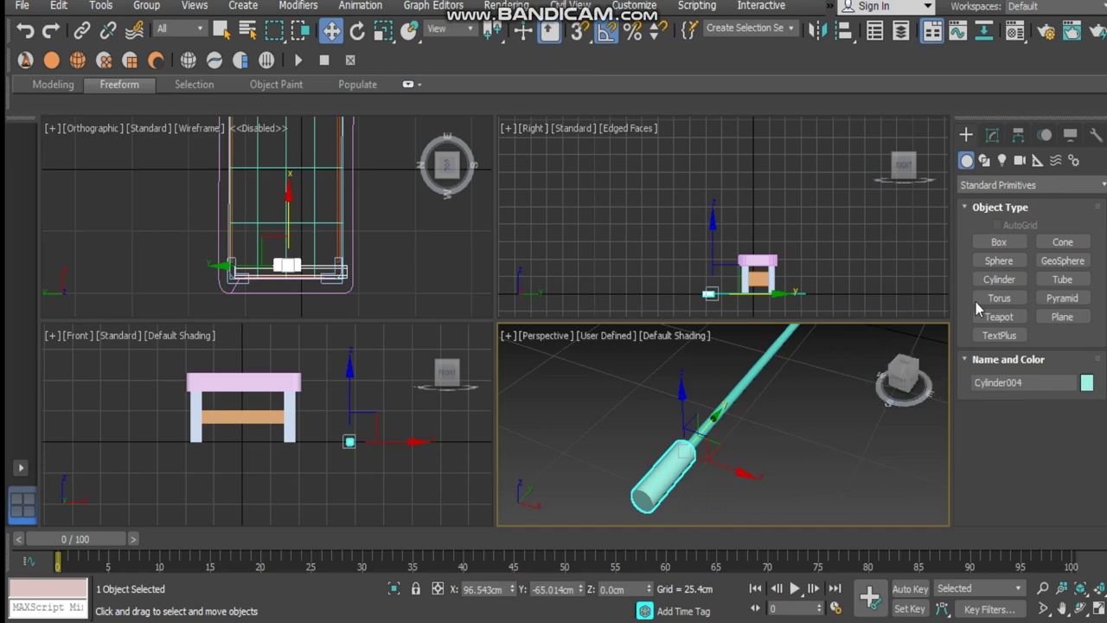
{"action": "left_click", "coordinate": [993, 137]}
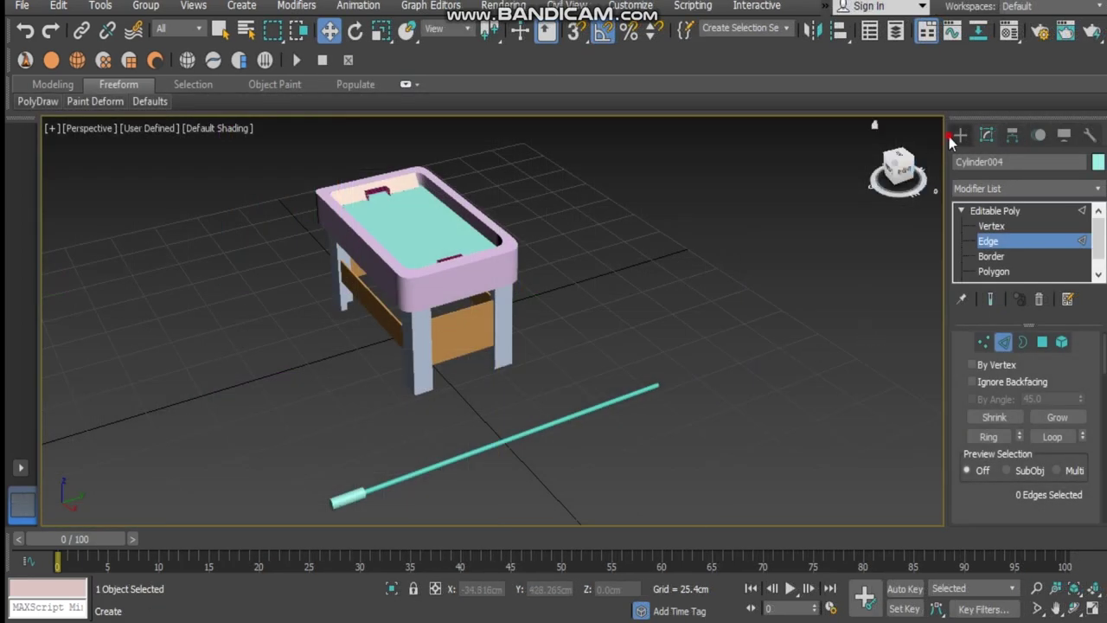
- Create a short 50-sided cylinder near the rod's free end, about 2.696 cm in radius and 3.593 cm high
{"action": "left_click", "coordinate": [960, 135]}
{"action": "left_click", "coordinate": [994, 279]}
{"action": "left_click_drag", "start_coordinate": [687, 408], "coordinate": [687, 410]}
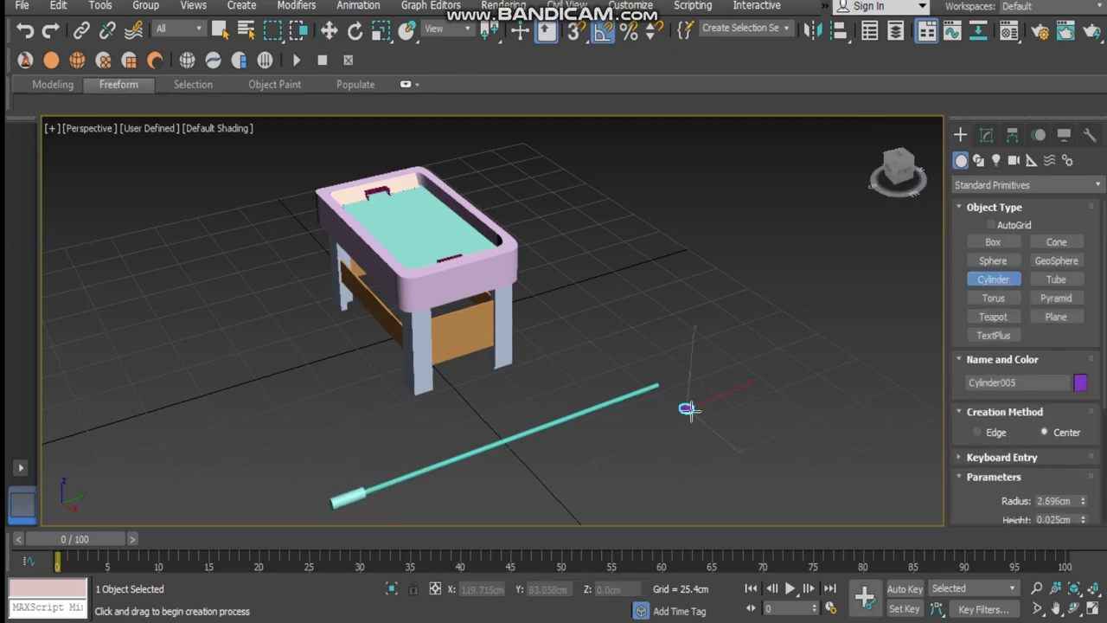
{"action": "scroll", "coordinate": [710, 391], "scroll_direction": "up", "scroll_amount": 5}
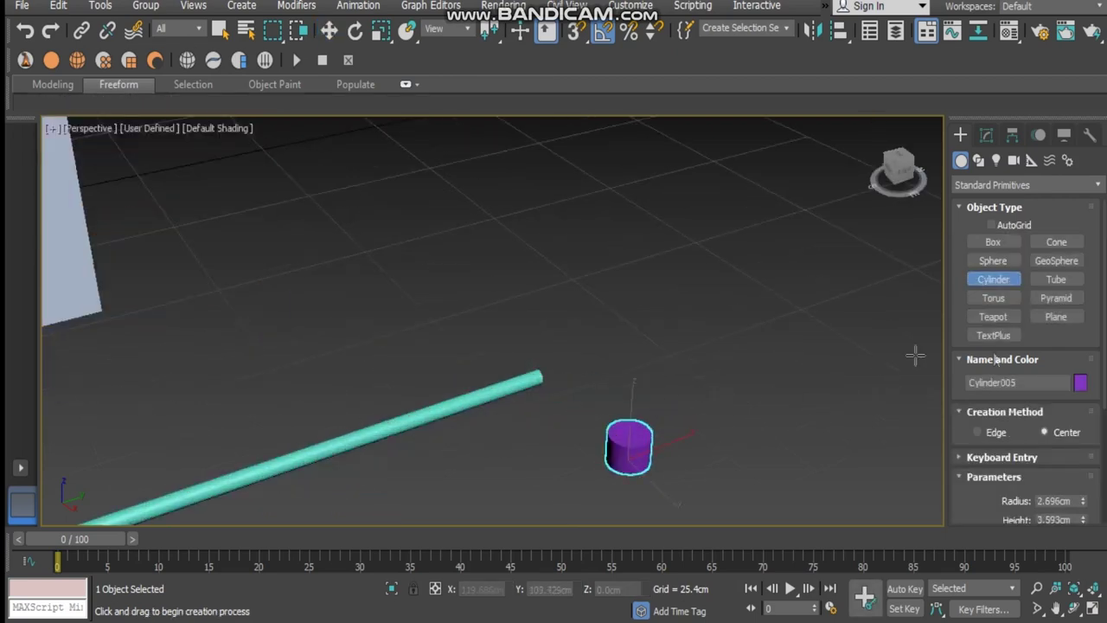
{"action": "left_click", "coordinate": [986, 136]}
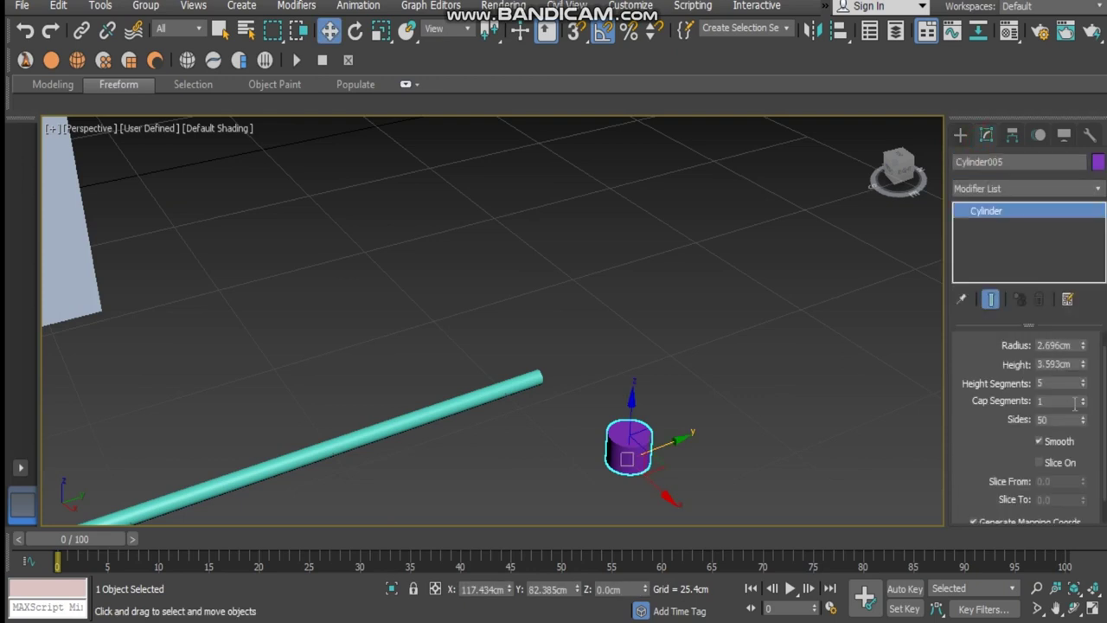
- Rotate the short cylinder 90 degrees about X and convert it to an editable poly for edge editing
{"action": "scroll", "coordinate": [662, 391], "scroll_direction": "up", "scroll_amount": 4}
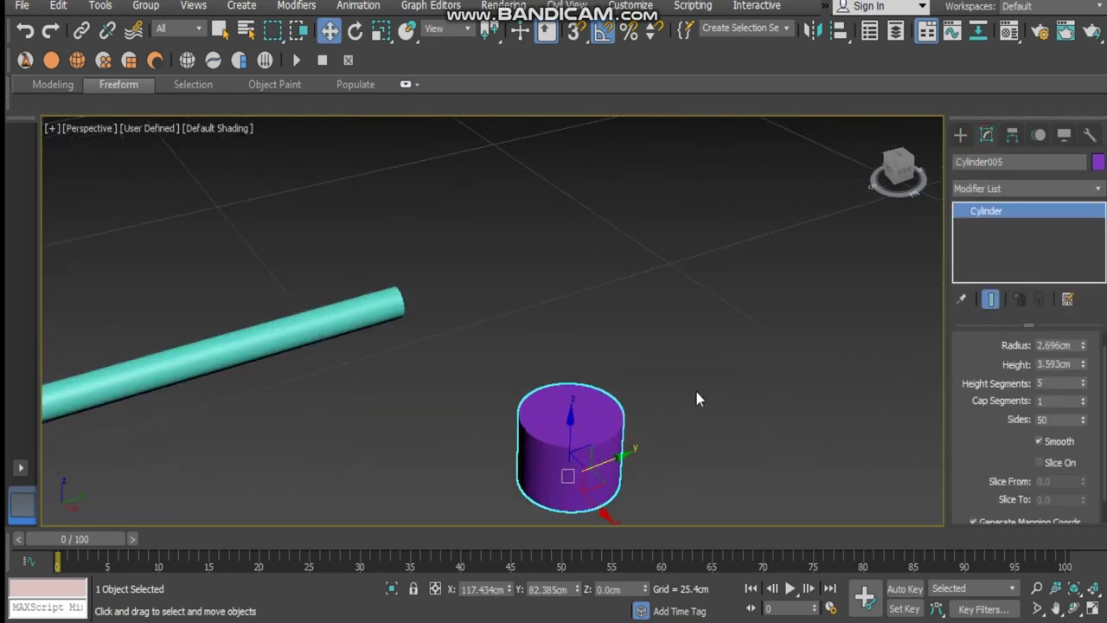
{"action": "middle_click_drag", "start_coordinate": [646, 436], "coordinate": [649, 413]}
{"action": "key", "text": "e"}
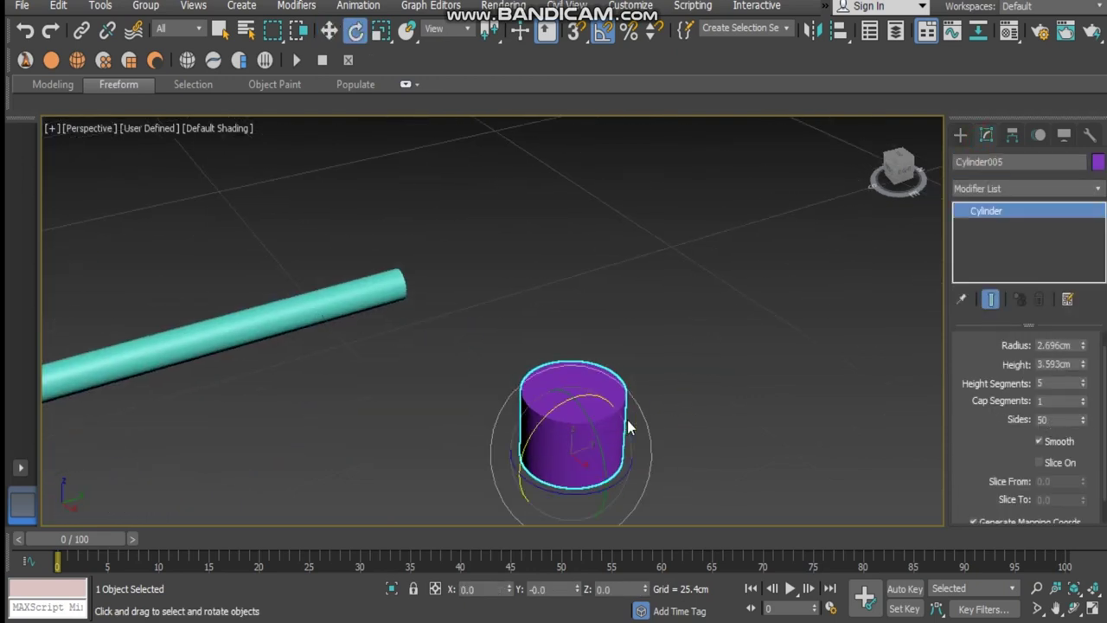
{"action": "left_click_drag", "start_coordinate": [579, 430], "coordinate": [505, 511]}
{"action": "key", "text": "ctrl+z"}
{"action": "left_click_drag", "start_coordinate": [538, 427], "coordinate": [511, 504]}
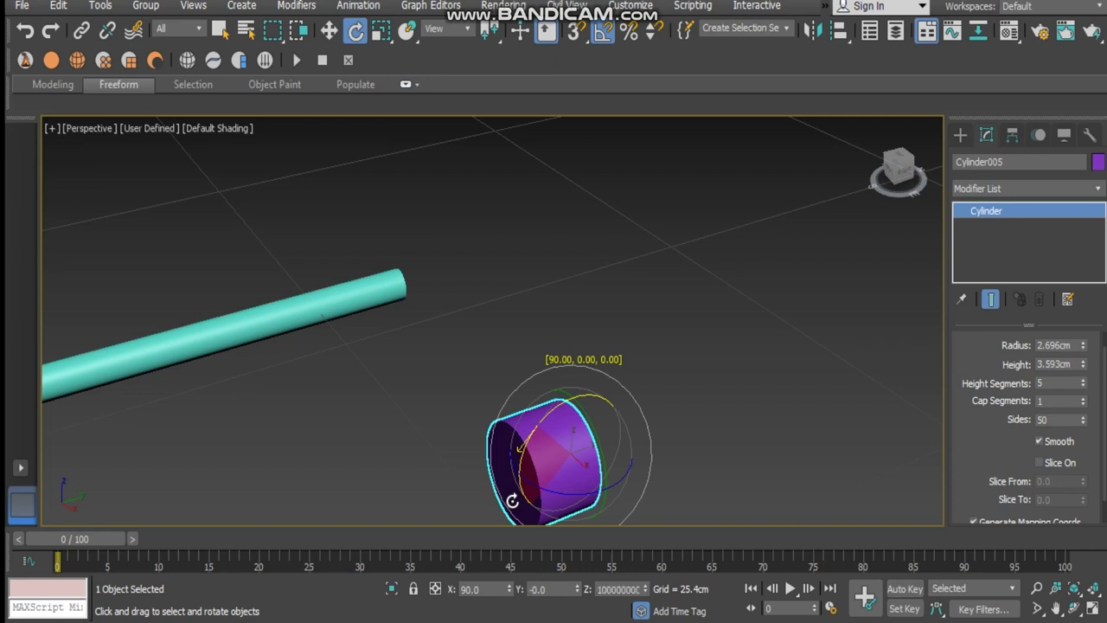
{"action": "left_click", "coordinate": [646, 460]}
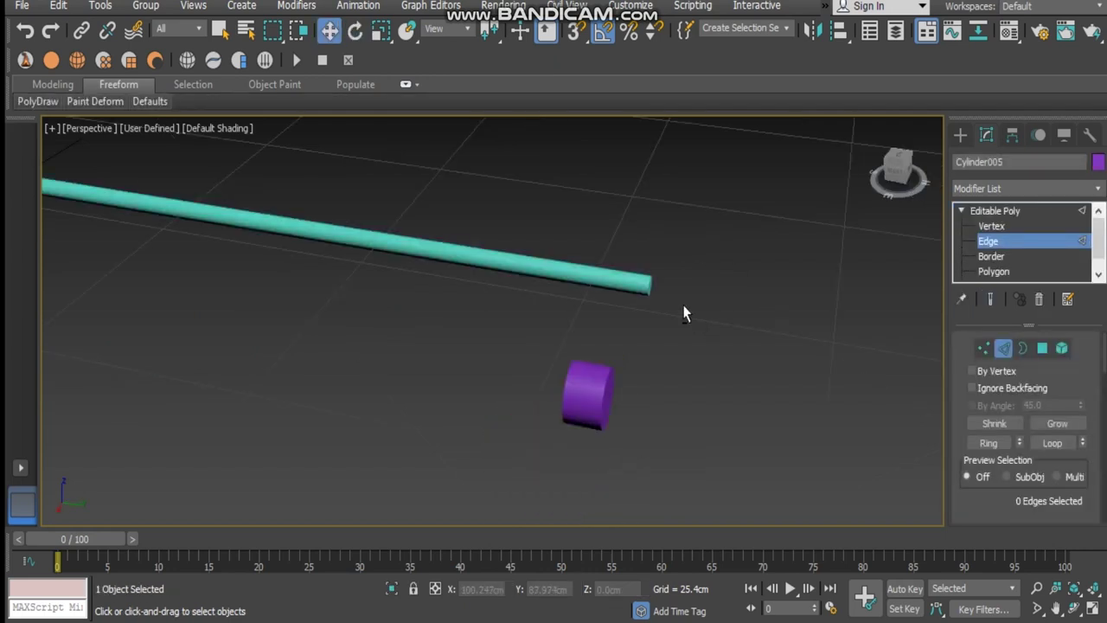
{"action": "middle_click_drag", "start_coordinate": [684, 306], "coordinate": [673, 298], "text": "alt"}
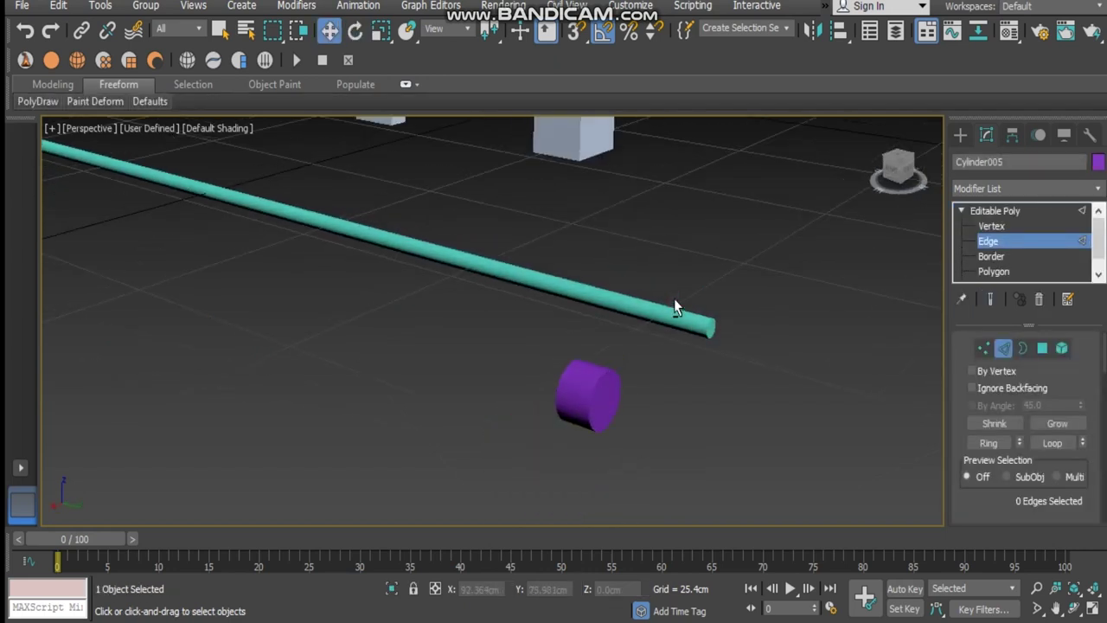
{"action": "left_click", "coordinate": [589, 406]}
{"action": "key", "text": "w"}
{"action": "left_click_drag", "start_coordinate": [554, 430], "coordinate": [686, 352]}
{"action": "key", "text": "ctrl+z"}
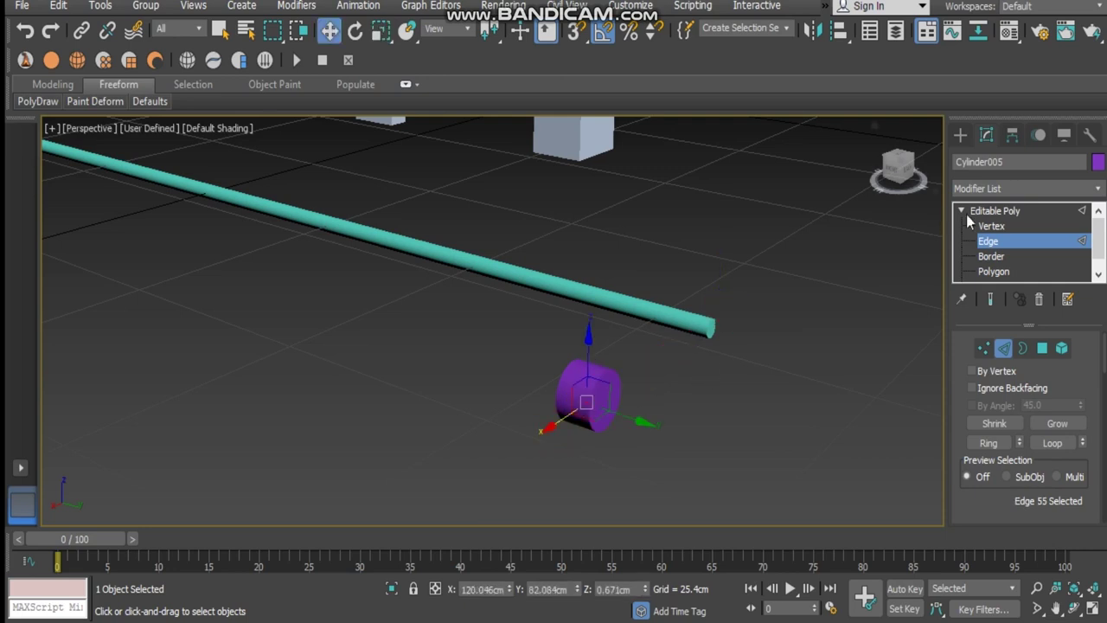
- Leave edge editing and move the short purple cylinder along Y to the rod's free end
{"action": "left_click", "coordinate": [967, 214]}
{"action": "left_click_drag", "start_coordinate": [616, 385], "coordinate": [689, 367]}
{"action": "middle_click_drag", "start_coordinate": [670, 326], "coordinate": [717, 323], "text": "alt"}
{"action": "scroll", "coordinate": [717, 324], "scroll_direction": "up", "scroll_amount": 6}
- Scale the short cylinder down so its diameter is only slightly larger than the rod
{"action": "key", "text": "e"}
{"action": "key", "text": "r"}
{"action": "key", "text": "r"}
{"action": "left_click_drag", "start_coordinate": [729, 327], "coordinate": [726, 298]}
{"action": "key", "text": "r"}
- Align the short cylinder with the rod's axis along Y and Z so it caps the free end
{"action": "key", "text": "w"}
{"action": "mouse_move", "coordinate": [695, 358]}
{"action": "middle_mouse_down", "text": "alt"}
{"action": "mouse_move", "coordinate": [618, 376]}
{"action": "mouse_move", "coordinate": [697, 367]}
{"action": "middle_mouse_up", "text": "alt"}
{"action": "left_click_drag", "start_coordinate": [740, 354], "coordinate": [755, 363]}
{"action": "left_click_drag", "start_coordinate": [722, 292], "coordinate": [719, 333]}
{"action": "key", "text": "e"}
{"action": "key", "text": "r"}
{"action": "middle_click_drag", "start_coordinate": [702, 373], "coordinate": [662, 347], "text": "alt"}
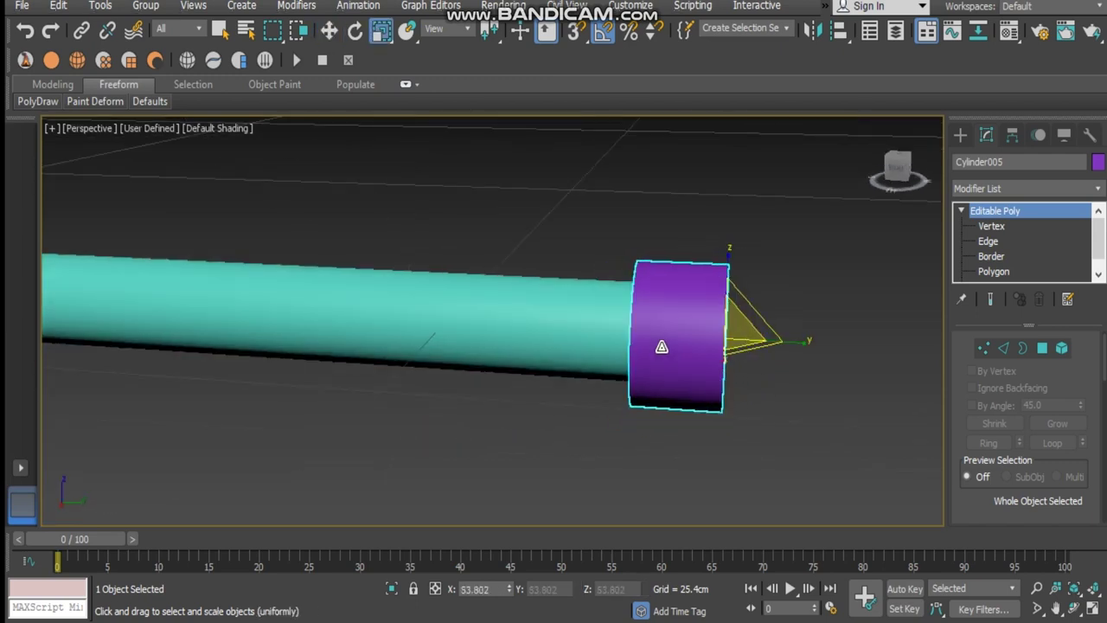
- Select the handle, rod and end cap together and group them under the name rod
{"action": "scroll", "coordinate": [649, 343], "scroll_direction": "down", "scroll_amount": 5}
{"action": "middle_click_drag", "start_coordinate": [484, 335], "coordinate": [739, 351]}
{"action": "scroll", "coordinate": [739, 351], "scroll_direction": "down", "scroll_amount": 3}
{"action": "left_click", "coordinate": [369, 360]}
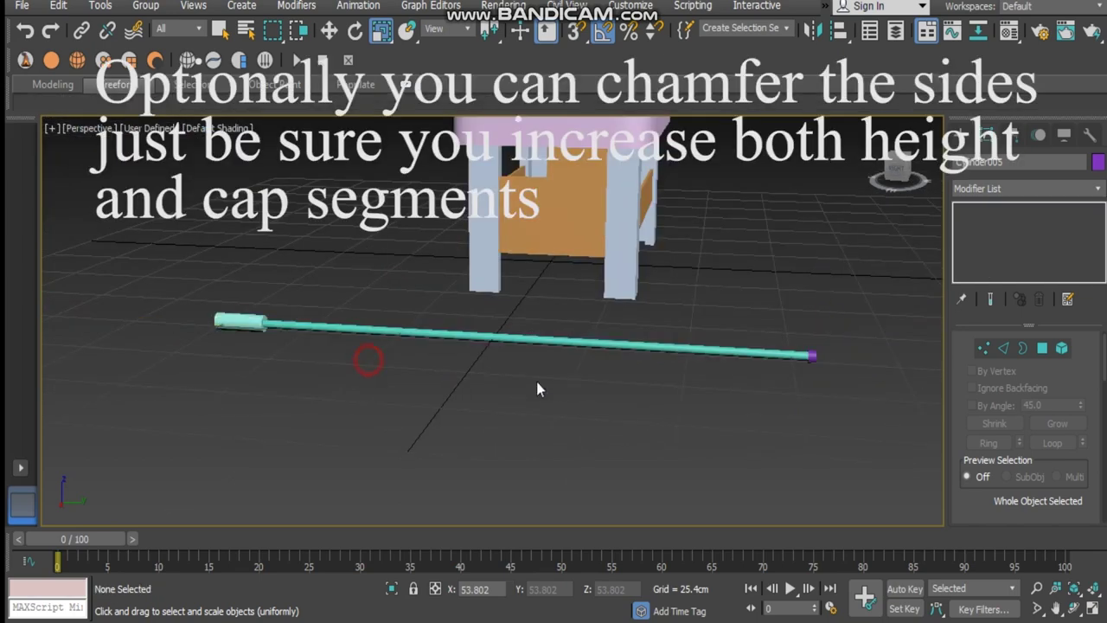
{"action": "left_click", "coordinate": [863, 409]}
{"action": "left_click_drag", "start_coordinate": [196, 290], "coordinate": [197, 290]}
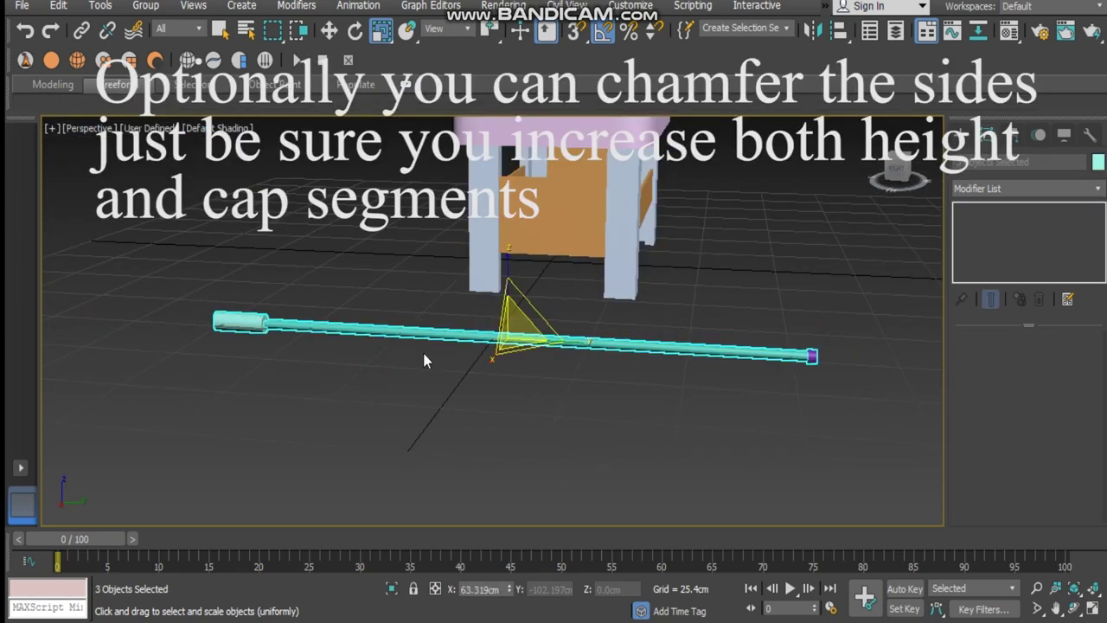
{"action": "left_click", "coordinate": [145, 5]}
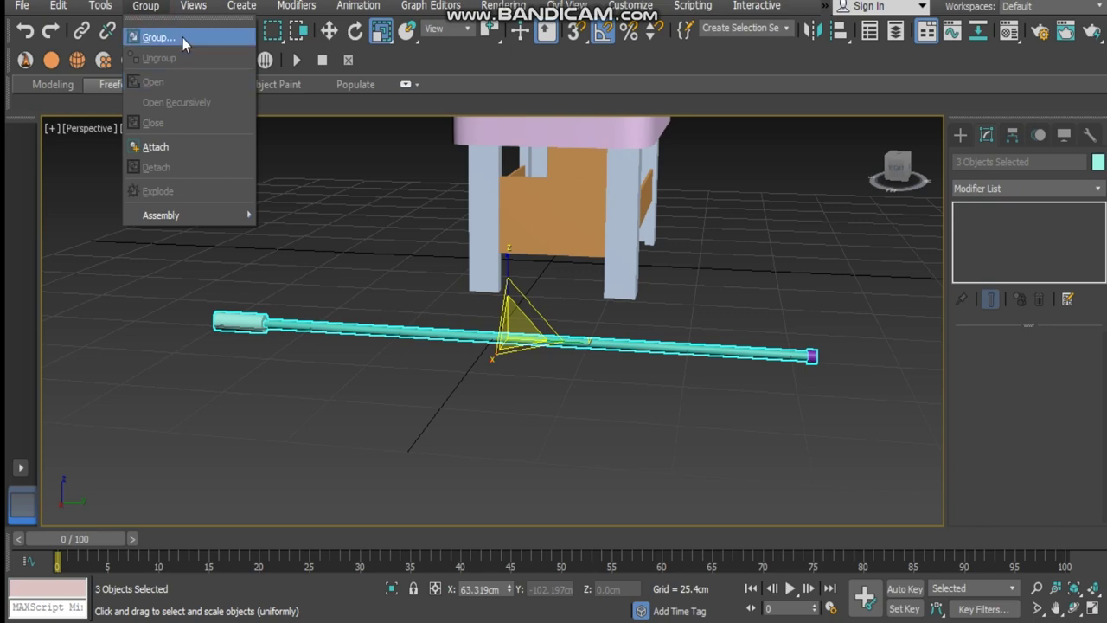
{"action": "left_click", "coordinate": [181, 38]}
{"action": "key", "text": "Return"}
- Raise the rod group above the playfield and shift it across the tabletop near one goal
{"action": "middle_click_drag", "start_coordinate": [524, 354], "coordinate": [635, 387], "text": "alt"}
{"action": "scroll", "coordinate": [633, 385], "scroll_direction": "down", "scroll_amount": 5}
{"action": "key", "text": "w"}
{"action": "left_click_drag", "start_coordinate": [586, 339], "coordinate": [593, 251]}
{"action": "left_click_drag", "start_coordinate": [646, 296], "coordinate": [564, 297]}
{"action": "scroll", "coordinate": [491, 268], "scroll_direction": "up", "scroll_amount": 5}
{"action": "middle_click_drag", "start_coordinate": [503, 275], "coordinate": [582, 260], "text": "alt"}
- Shorten the rod group along Y to about 62 percent so it only slightly overhangs the table's sides
{"action": "key", "text": "e"}
{"action": "key", "text": "r"}
{"action": "middle_click_drag", "start_coordinate": [732, 315], "coordinate": [519, 368], "text": "alt"}
{"action": "key", "text": "r"}
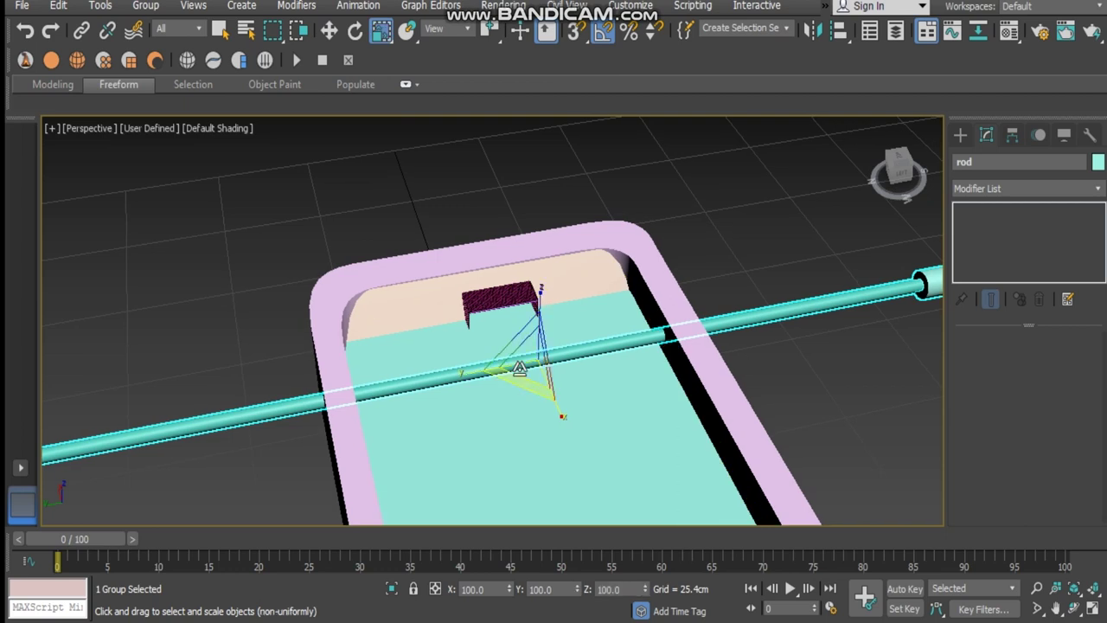
{"action": "left_click_drag", "start_coordinate": [519, 369], "coordinate": [454, 378]}
{"action": "key", "text": "w"}
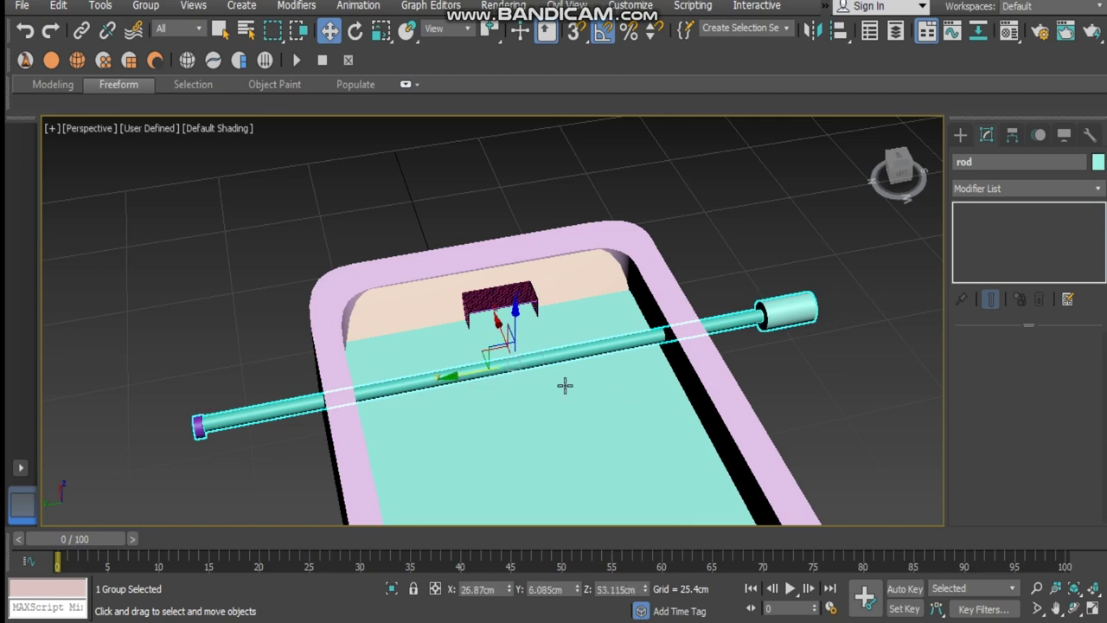
- Scale the rod group uniformly to about 75 percent
{"action": "middle_click_drag", "start_coordinate": [596, 386], "coordinate": [500, 399], "text": "alt"}
{"action": "scroll", "coordinate": [385, 326], "scroll_direction": "down", "scroll_amount": 6}
{"action": "key", "text": "r"}
{"action": "key", "text": "r"}
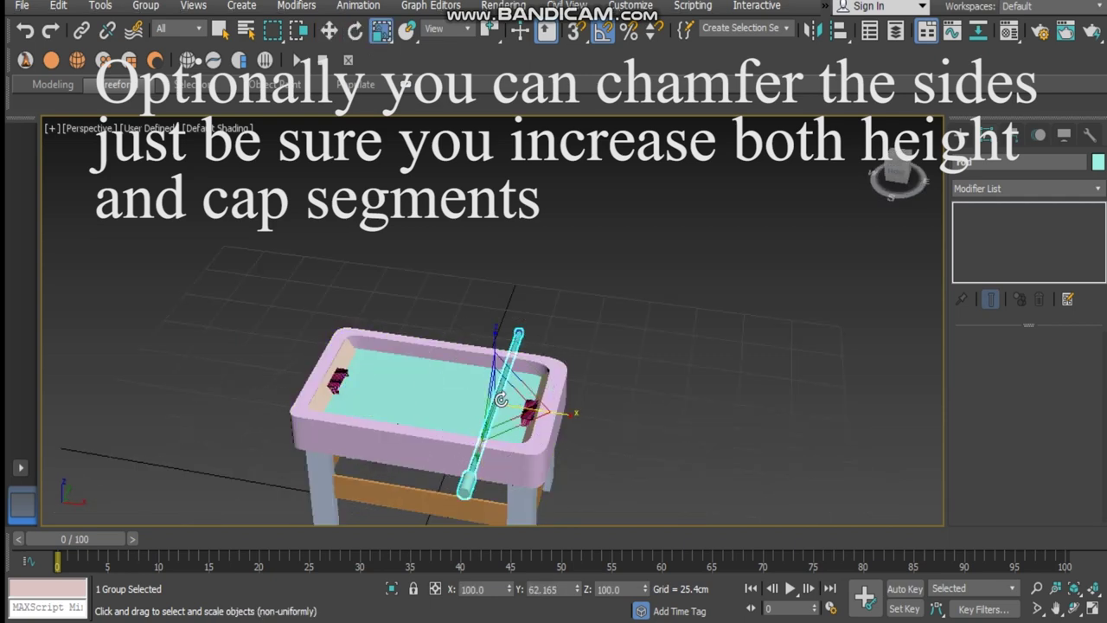
{"action": "left_click_drag", "start_coordinate": [499, 400], "coordinate": [499, 419]}
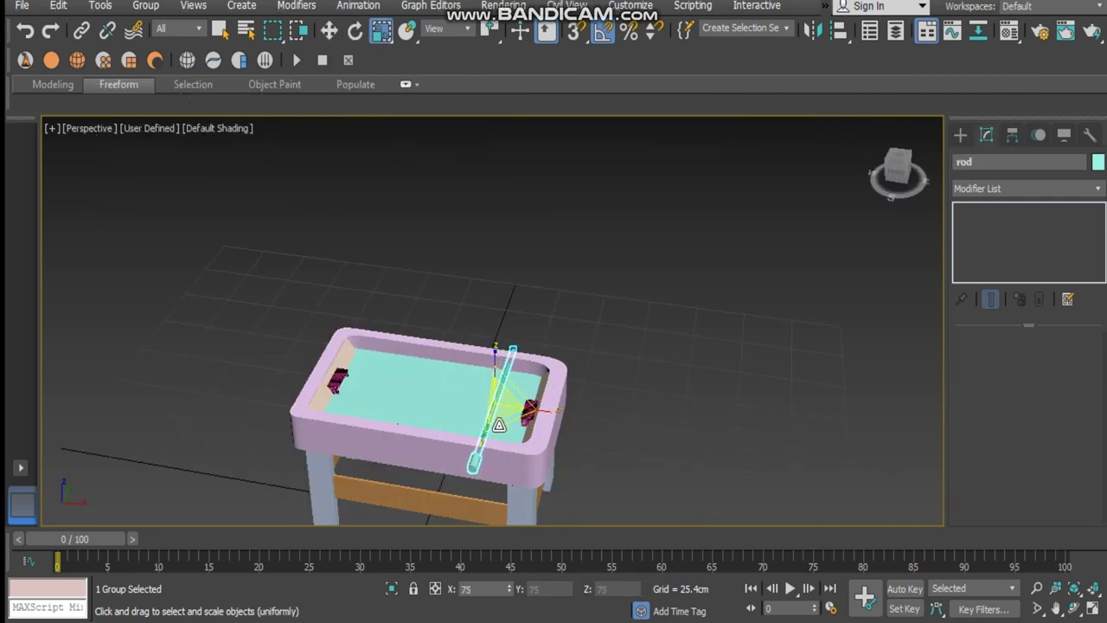
{"action": "key", "text": "w"}
{"action": "scroll", "coordinate": [494, 425], "scroll_direction": "up", "scroll_amount": 5}
{"action": "middle_click_drag", "start_coordinate": [494, 425], "coordinate": [458, 403], "text": "alt"}
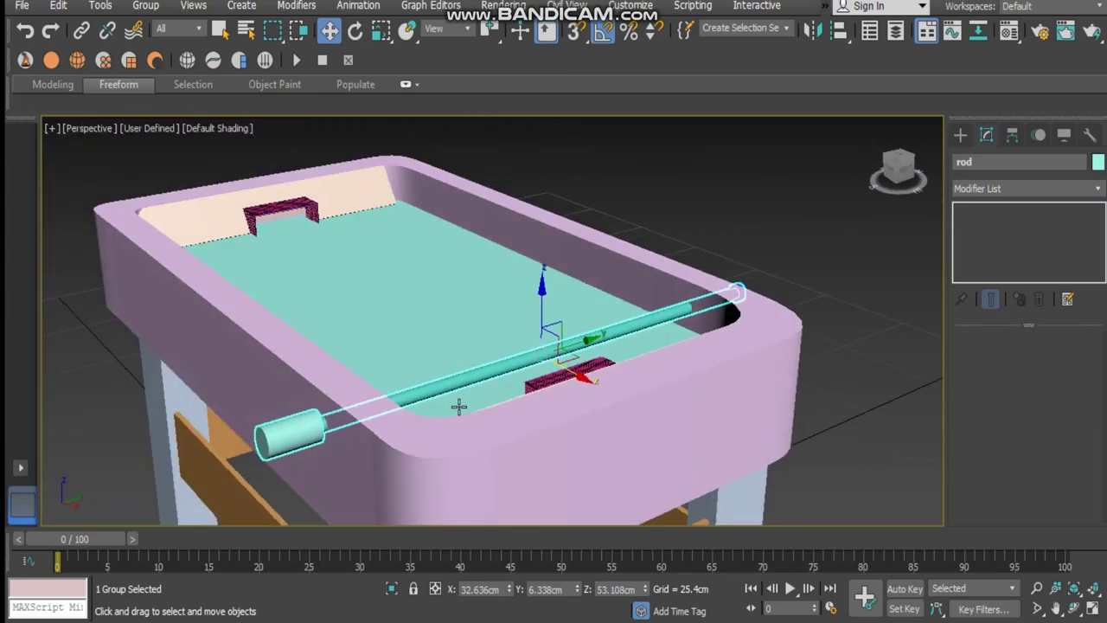
- Fine-tune the rod group's scale and position it through the table walls at about X 34.1, Y 8.7 cm
{"action": "key", "text": "r"}
{"action": "left_click_drag", "start_coordinate": [493, 369], "coordinate": [478, 378]}
{"action": "key", "text": "w"}
{"action": "left_click_drag", "start_coordinate": [577, 375], "coordinate": [583, 378]}
{"action": "key", "text": "r"}
{"action": "left_click_drag", "start_coordinate": [538, 334], "coordinate": [606, 381]}
{"action": "key", "text": "w"}
{"action": "middle_click_drag", "start_coordinate": [424, 398], "coordinate": [479, 403], "text": "alt"}
{"action": "scroll", "coordinate": [589, 375], "scroll_direction": "down", "scroll_amount": 5}
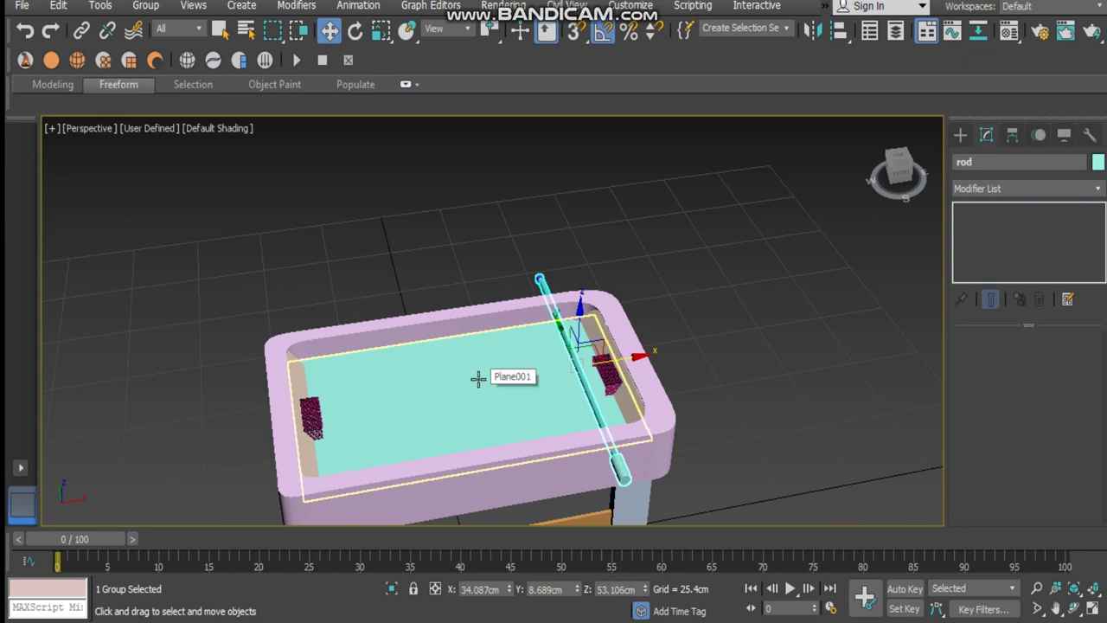
- Create a plane on the ground beside the table and set its length and width to 1000 cm
{"action": "left_click", "coordinate": [699, 298]}
{"action": "middle_click_drag", "start_coordinate": [699, 299], "coordinate": [967, 166], "text": "alt"}
{"action": "left_click", "coordinate": [961, 135]}
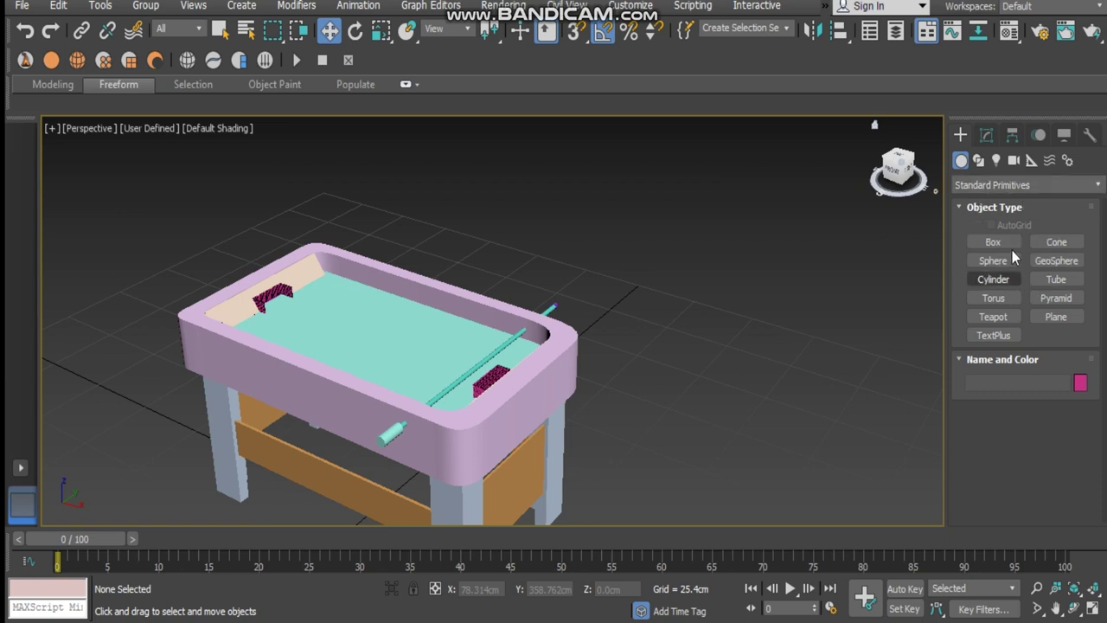
{"action": "left_click", "coordinate": [1047, 320]}
{"action": "middle_click_drag", "start_coordinate": [749, 298], "coordinate": [459, 288]}
{"action": "middle_click_drag", "start_coordinate": [546, 423], "coordinate": [565, 337], "text": "alt"}
{"action": "left_click_drag", "start_coordinate": [564, 331], "coordinate": [789, 479]}
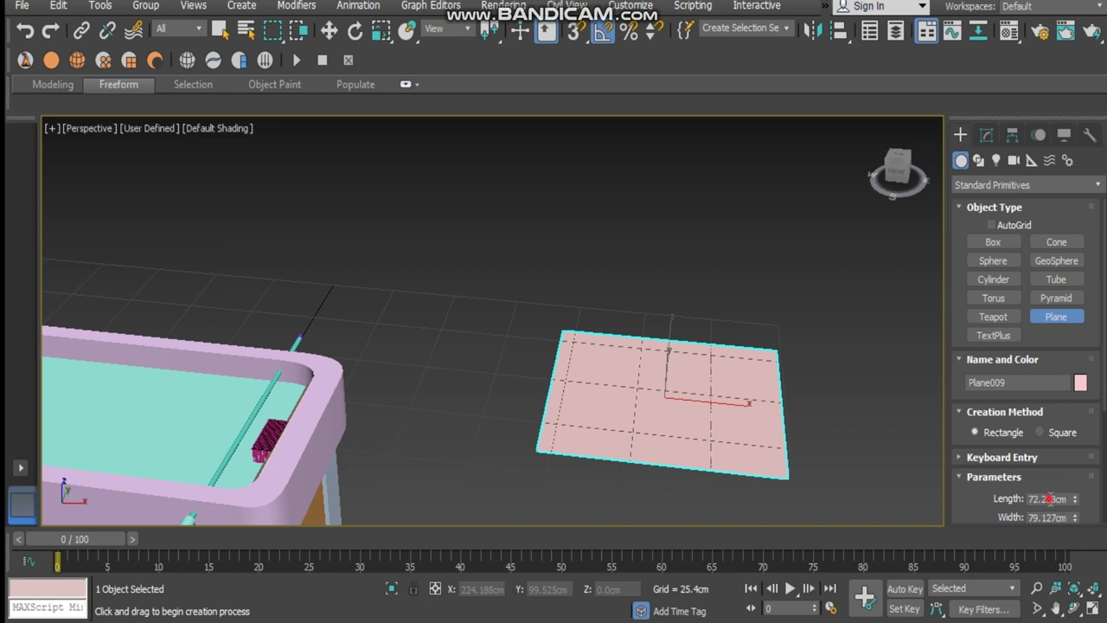
{"action": "type", "text": "1000"}
{"action": "key", "text": "Tab"}
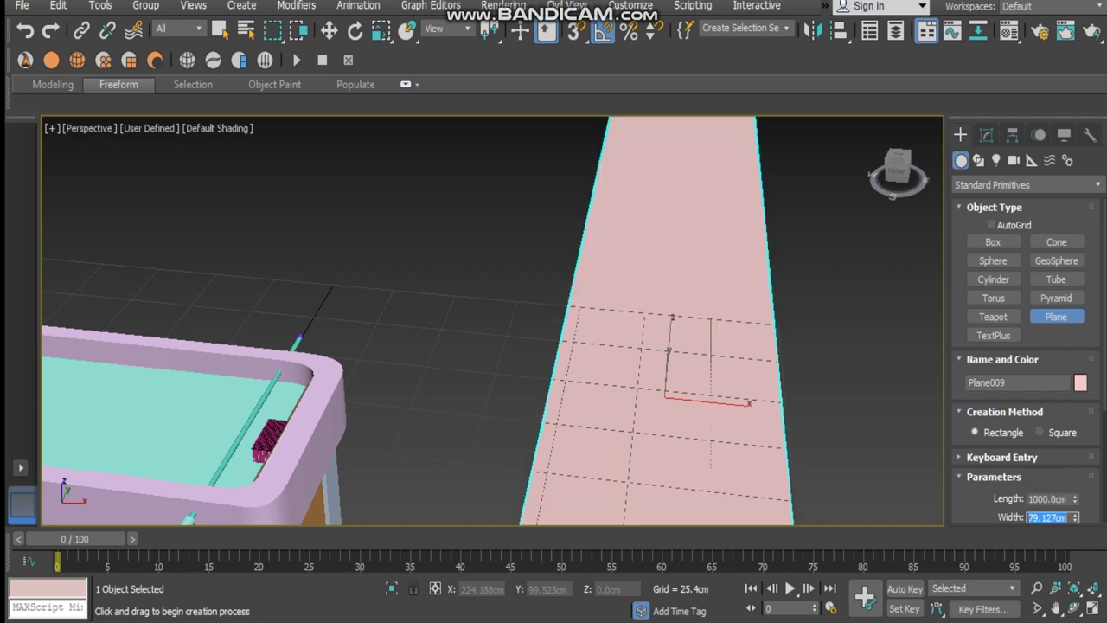
{"action": "key", "text": "Return"}
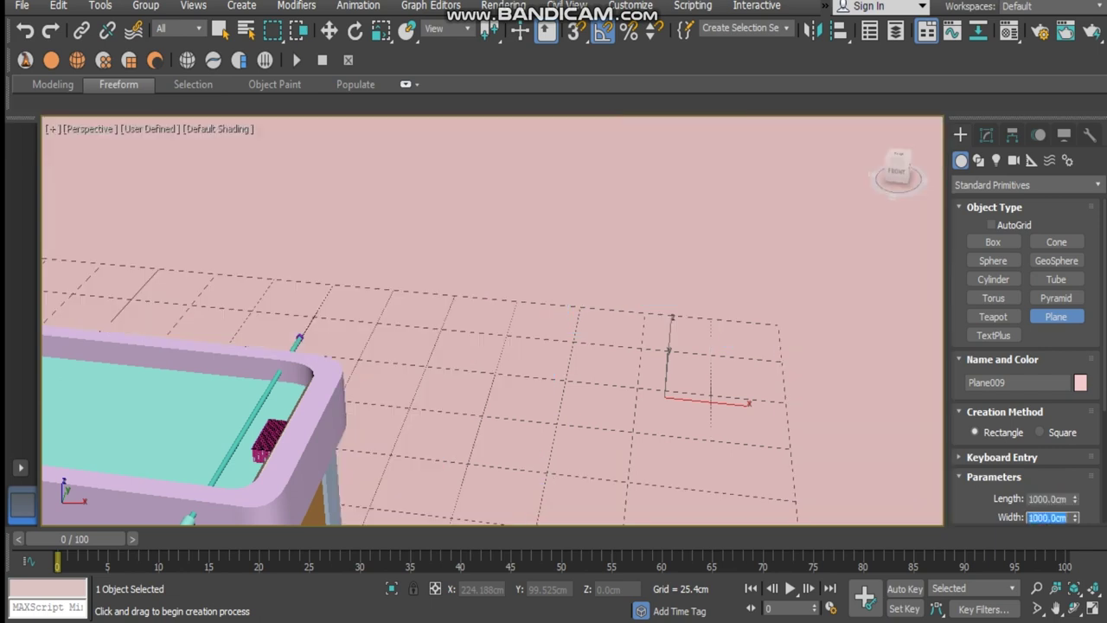
- Rotate the large plane 90 degrees about X so it stands upright
{"action": "scroll", "coordinate": [584, 318], "scroll_direction": "down", "scroll_amount": 10}
{"action": "key", "text": "e"}
{"action": "left_click_drag", "start_coordinate": [593, 315], "coordinate": [590, 394]}
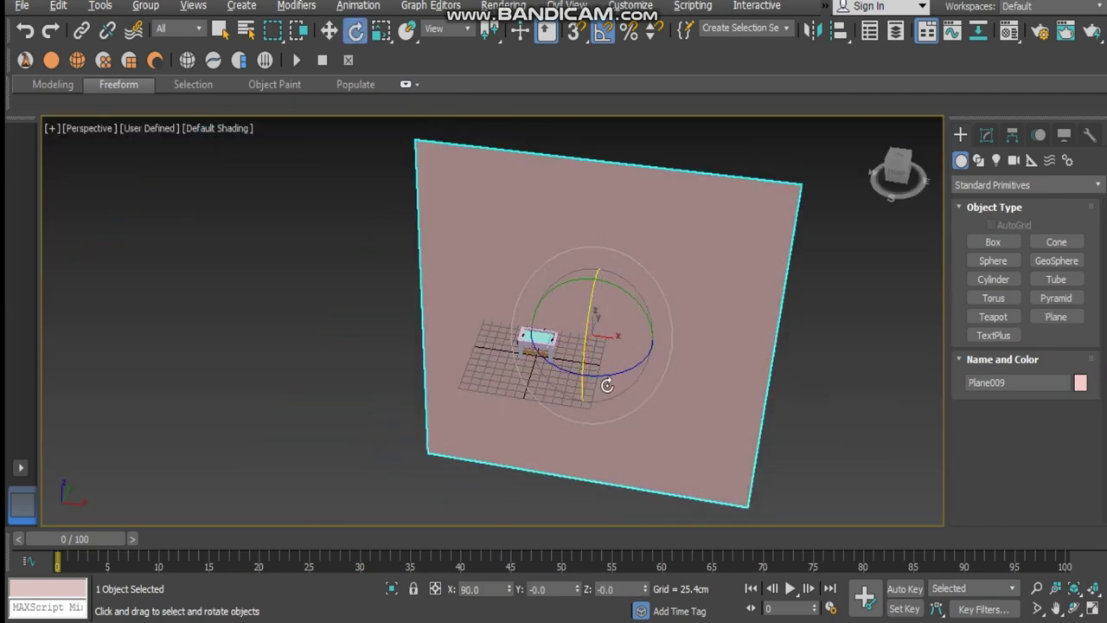
- In the Front view, move the upright plane along X to about -746 cm, clear of the table
{"action": "key", "text": "alt+w"}
{"action": "scroll", "coordinate": [320, 390], "scroll_direction": "down", "scroll_amount": 10}
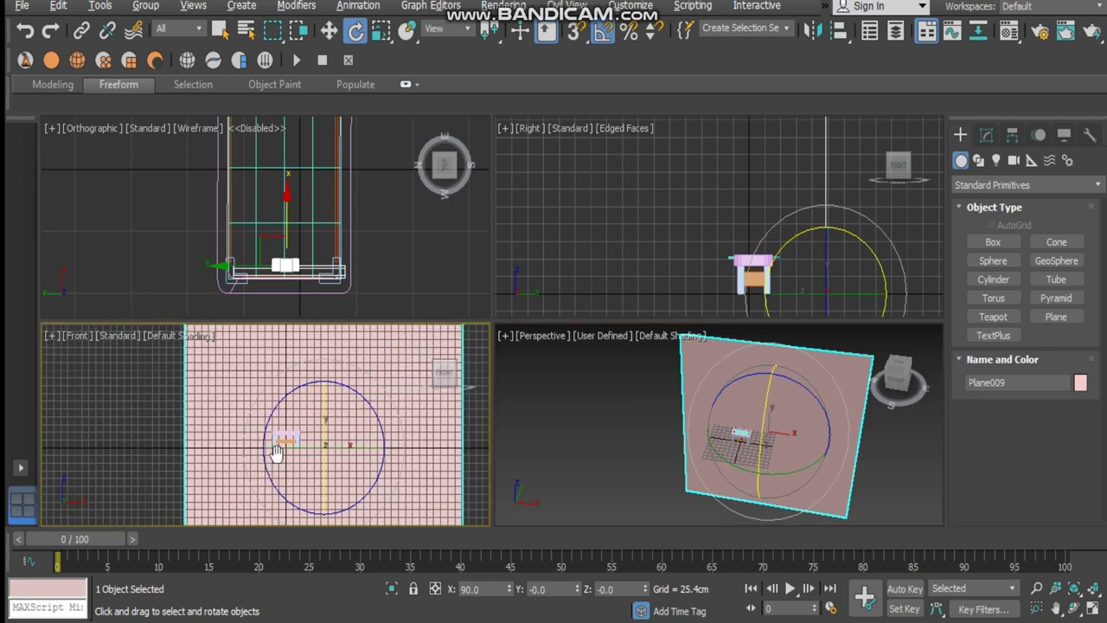
{"action": "key", "text": "w"}
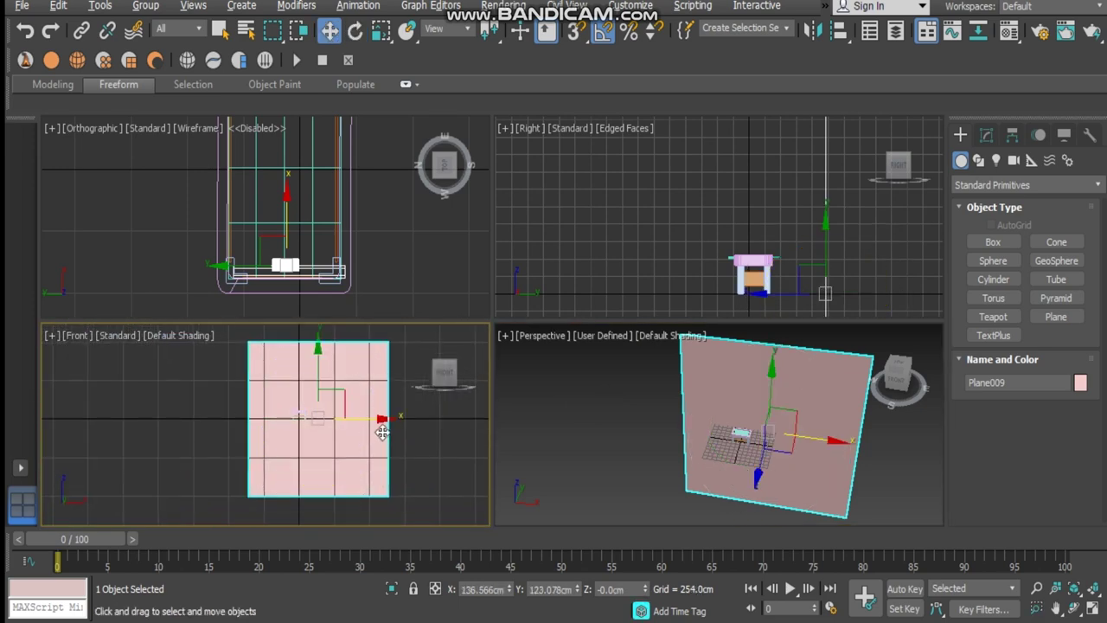
{"action": "left_click_drag", "start_coordinate": [384, 420], "coordinate": [214, 445]}
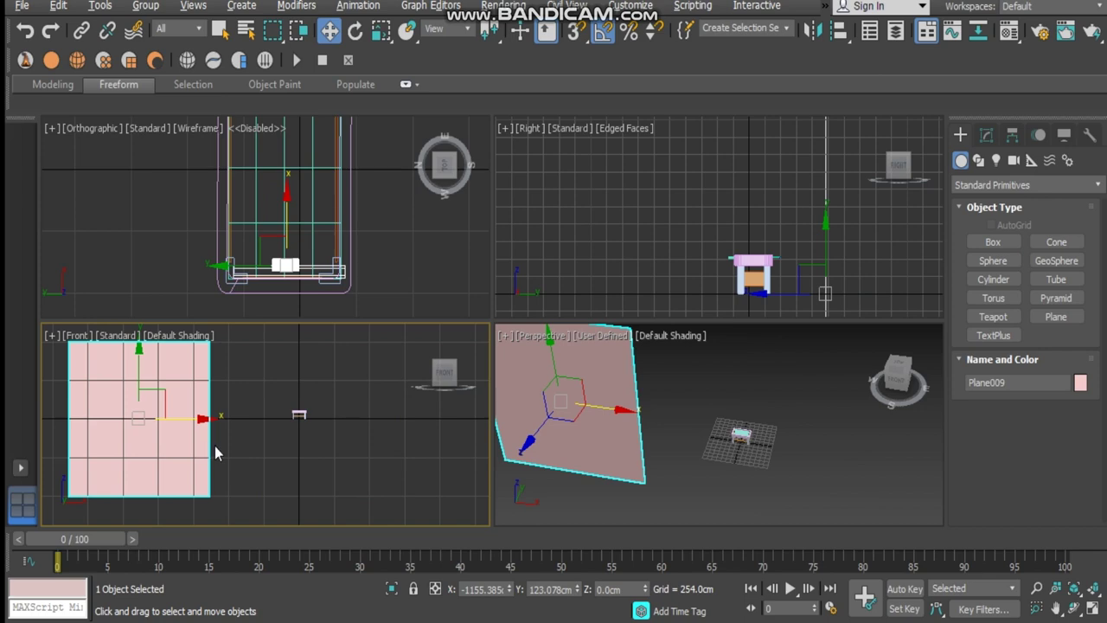
{"action": "key", "text": "alt+w"}
{"action": "middle_click_drag", "start_coordinate": [248, 259], "coordinate": [434, 294]}
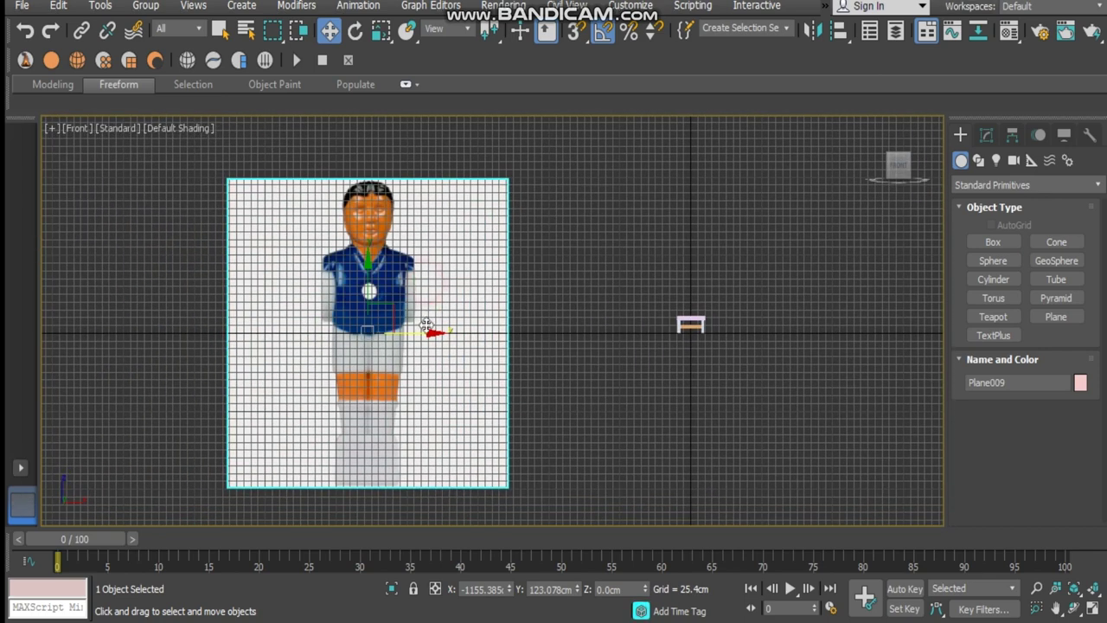
{"action": "left_click_drag", "start_coordinate": [429, 336], "coordinate": [542, 361]}
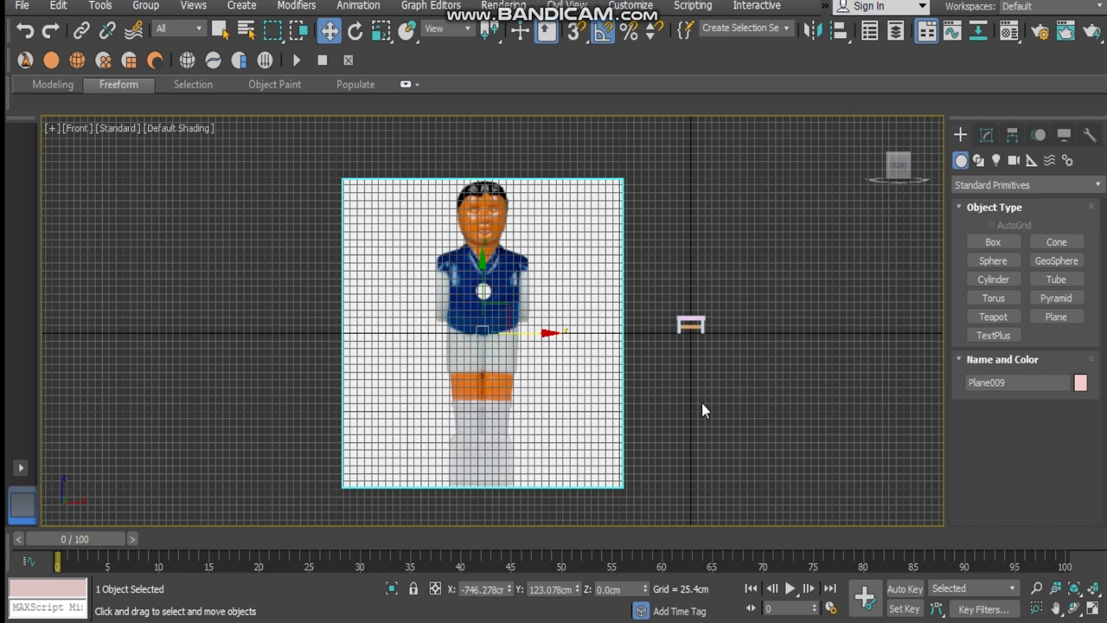
- Start a Line spline at the lower right corner of the reference player's foot block and trace up its side
{"action": "left_click", "coordinate": [675, 406]}
{"action": "middle_click_drag", "start_coordinate": [508, 378], "coordinate": [527, 360]}
{"action": "scroll", "coordinate": [495, 380], "scroll_direction": "up", "scroll_amount": 10}
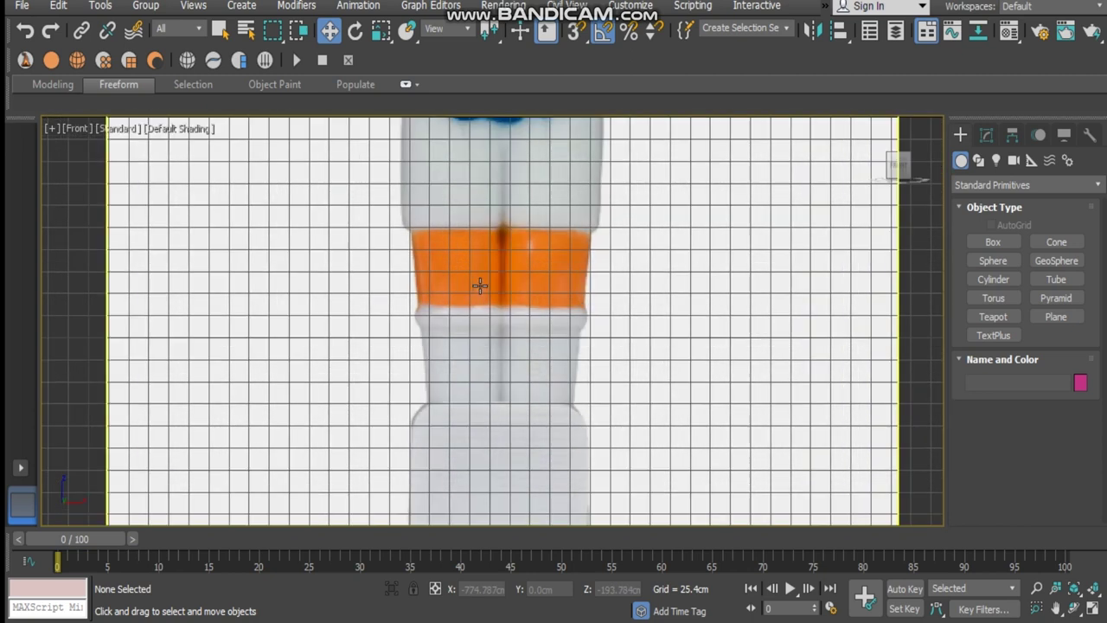
{"action": "middle_click_drag", "start_coordinate": [480, 286], "coordinate": [472, 242]}
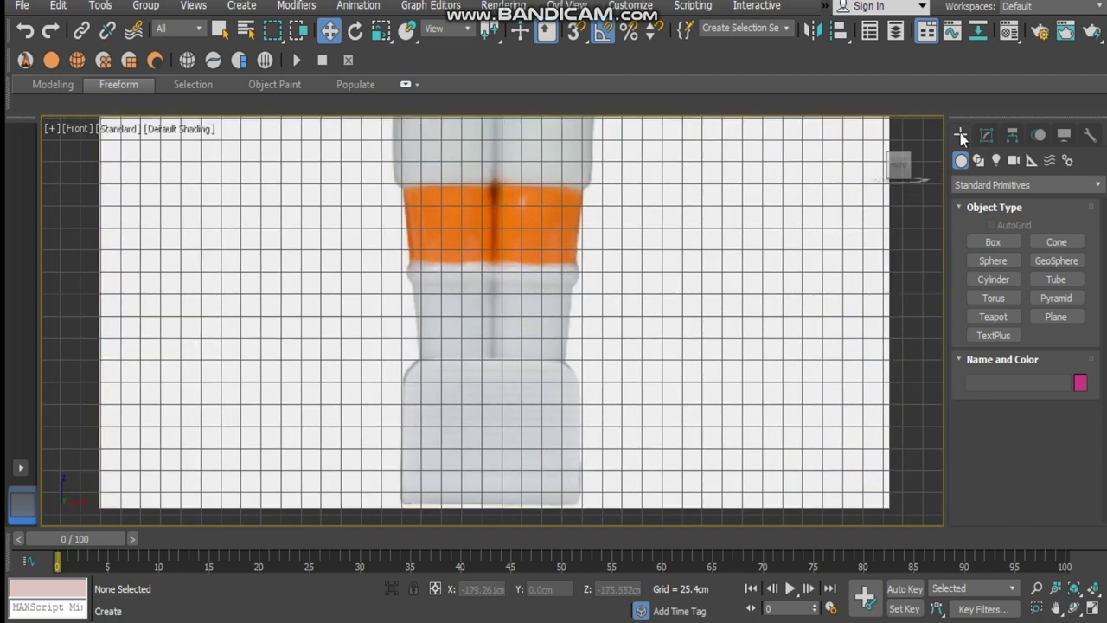
{"action": "left_click", "coordinate": [1013, 185]}
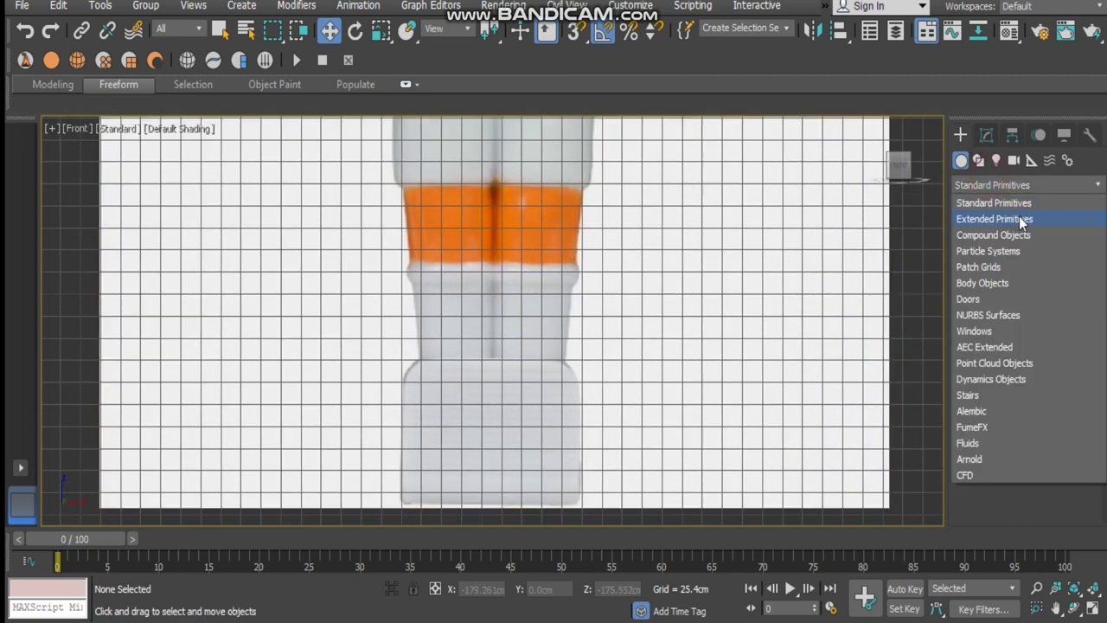
{"action": "left_click", "coordinate": [978, 160]}
{"action": "left_click", "coordinate": [993, 257]}
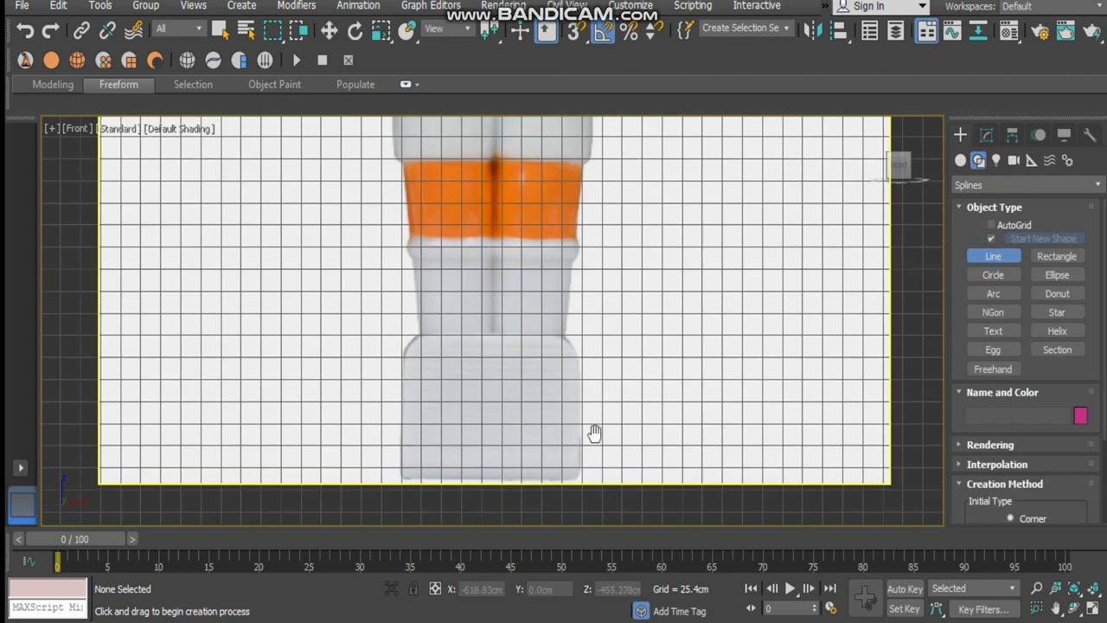
{"action": "scroll", "coordinate": [582, 459], "scroll_direction": "up", "scroll_amount": 4}
{"action": "left_click", "coordinate": [564, 474]}
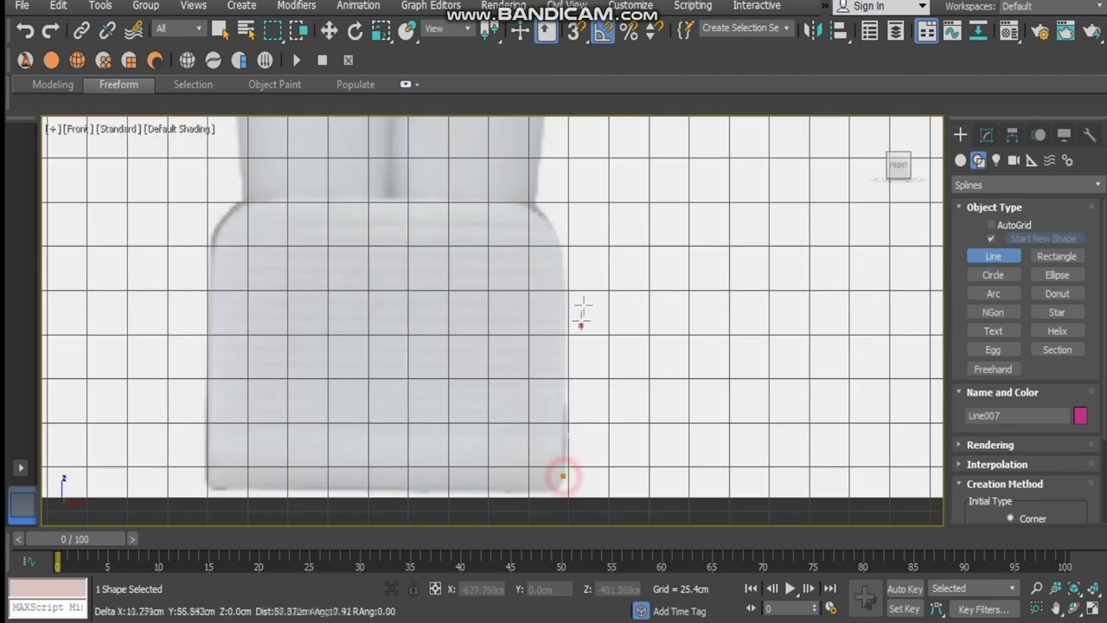
{"action": "left_click", "coordinate": [567, 254]}
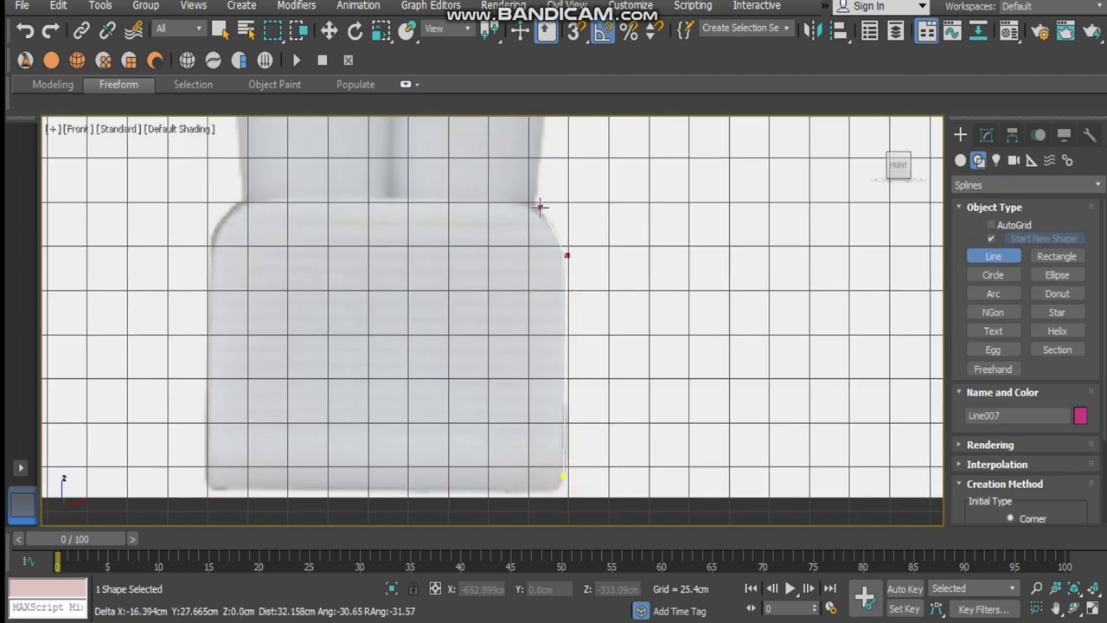
- Continue the spline up the right side of the player's leg and arm to the shoulder
{"action": "middle_click_drag", "start_coordinate": [573, 198], "coordinate": [582, 494]}
{"action": "left_click", "coordinate": [564, 329]}
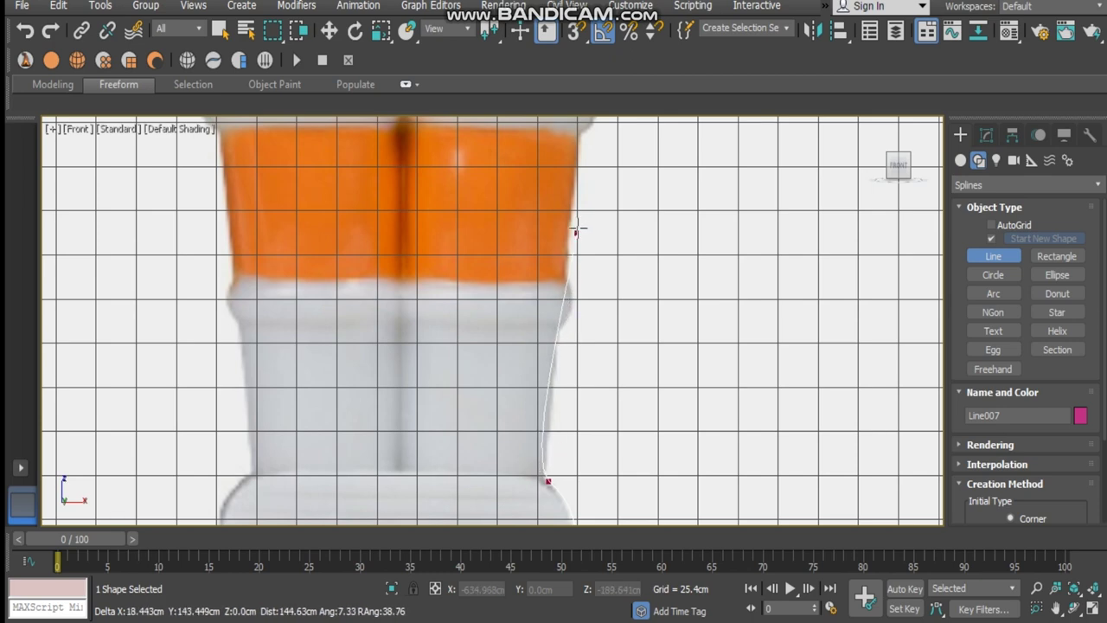
{"action": "left_click", "coordinate": [569, 413]}
{"action": "left_click", "coordinate": [583, 396]}
{"action": "middle_click_drag", "start_coordinate": [578, 154], "coordinate": [572, 453]}
{"action": "left_click", "coordinate": [572, 426]}
{"action": "left_click", "coordinate": [629, 420]}
{"action": "middle_click_drag", "start_coordinate": [633, 180], "coordinate": [605, 458]}
{"action": "left_click", "coordinate": [601, 352]}
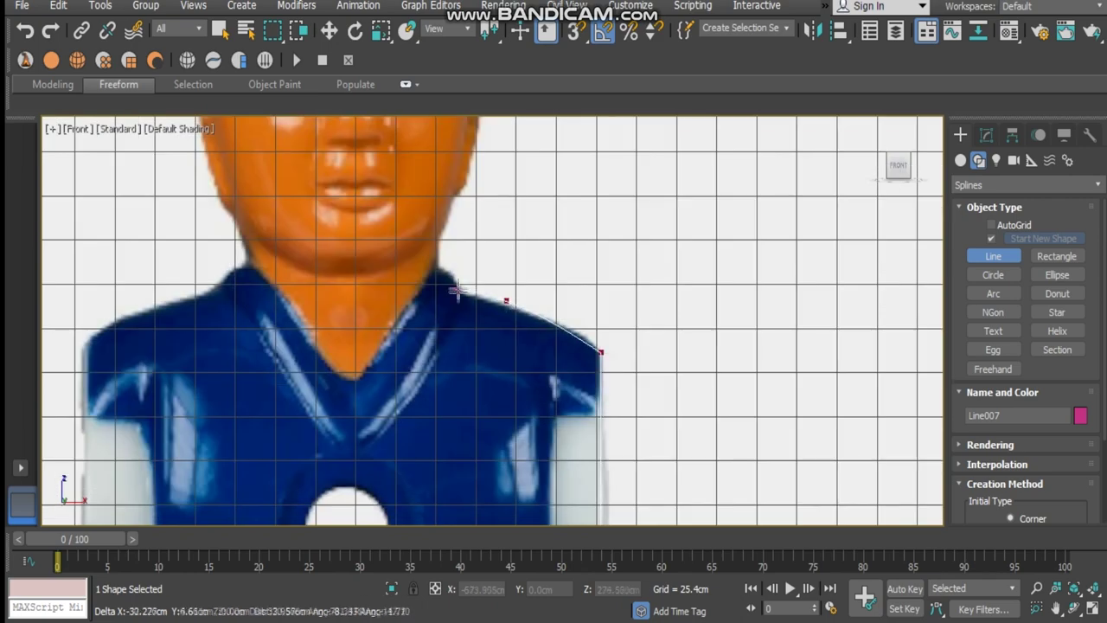
- Trace the spline over the player's collar and neck and around the head with curved points
{"action": "left_click", "coordinate": [458, 291]}
{"action": "left_click", "coordinate": [443, 239]}
{"action": "middle_click_drag", "start_coordinate": [474, 210], "coordinate": [445, 488]}
{"action": "left_click", "coordinate": [438, 467]}
{"action": "left_click_drag", "start_coordinate": [462, 323], "coordinate": [462, 222]}
{"action": "left_click_drag", "start_coordinate": [372, 193], "coordinate": [291, 180]}
{"action": "left_click_drag", "start_coordinate": [186, 252], "coordinate": [138, 313]}
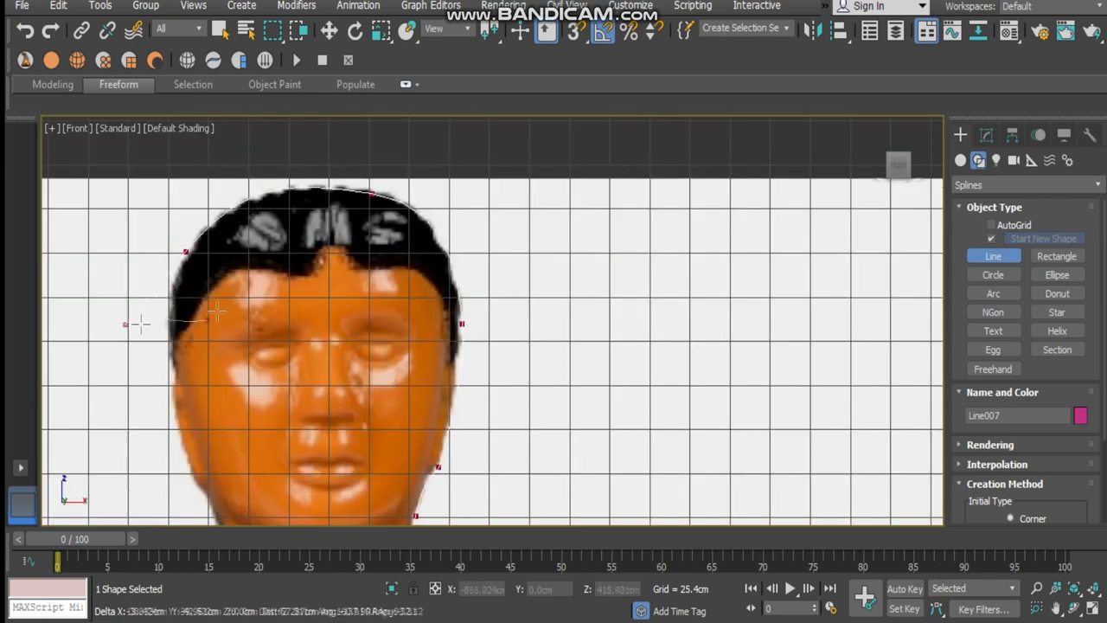
- Continue the spline down the left side of the player's face, shoulder and arm to the shorts
{"action": "middle_click_drag", "start_coordinate": [216, 320], "coordinate": [404, 236]}
{"action": "left_click", "coordinate": [408, 459]}
{"action": "middle_click_drag", "start_coordinate": [407, 460], "coordinate": [552, 286]}
{"action": "left_click", "coordinate": [410, 346]}
{"action": "middle_click_drag", "start_coordinate": [410, 416], "coordinate": [423, 178]}
{"action": "left_click", "coordinate": [450, 494]}
{"action": "middle_click_drag", "start_coordinate": [450, 494], "coordinate": [521, 199]}
{"action": "left_click", "coordinate": [549, 488]}
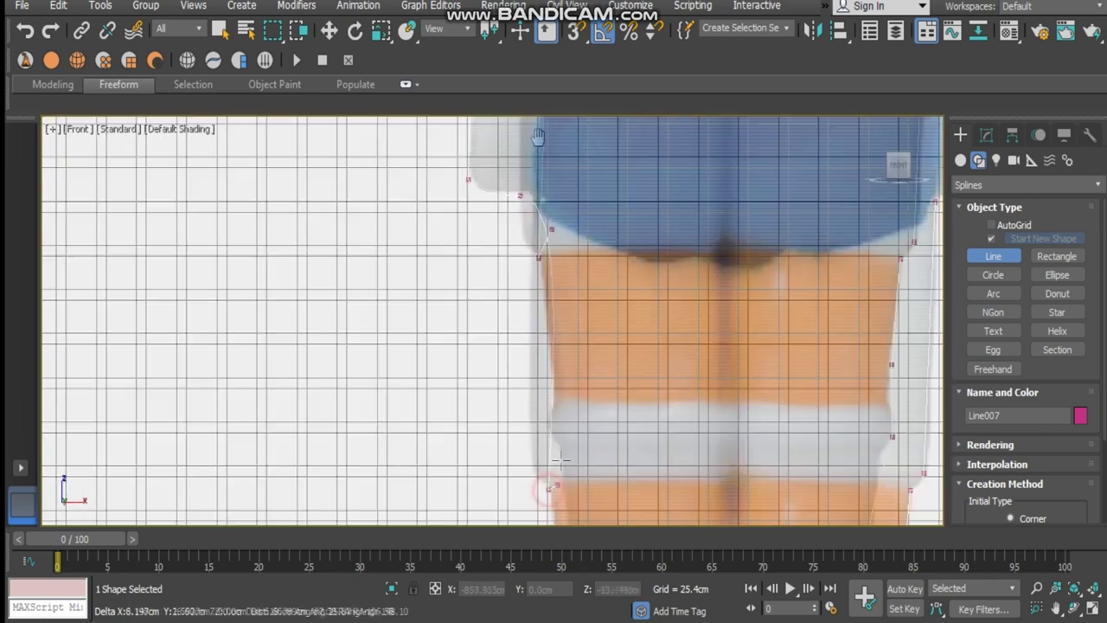
- Trace the left leg and foot block downward and close the player outline along the base
{"action": "middle_click_drag", "start_coordinate": [560, 460], "coordinate": [526, 131]}
{"action": "left_click", "coordinate": [535, 298]}
{"action": "left_click", "coordinate": [537, 343]}
{"action": "middle_click_drag", "start_coordinate": [556, 377], "coordinate": [571, 261]}
{"action": "left_click", "coordinate": [536, 427]}
{"action": "middle_click_drag", "start_coordinate": [536, 440], "coordinate": [531, 153]}
{"action": "left_click", "coordinate": [529, 381]}
{"action": "left_click", "coordinate": [883, 384]}
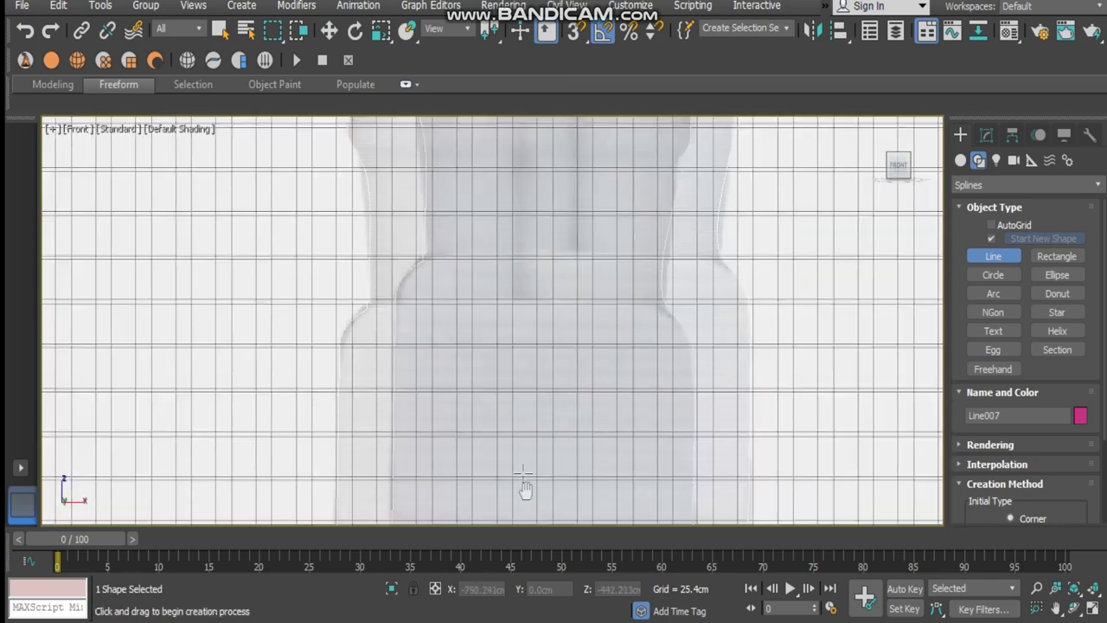
- Apply an Extrude modifier to the closed player outline
{"action": "scroll", "coordinate": [525, 487], "scroll_direction": "down", "scroll_amount": 8}
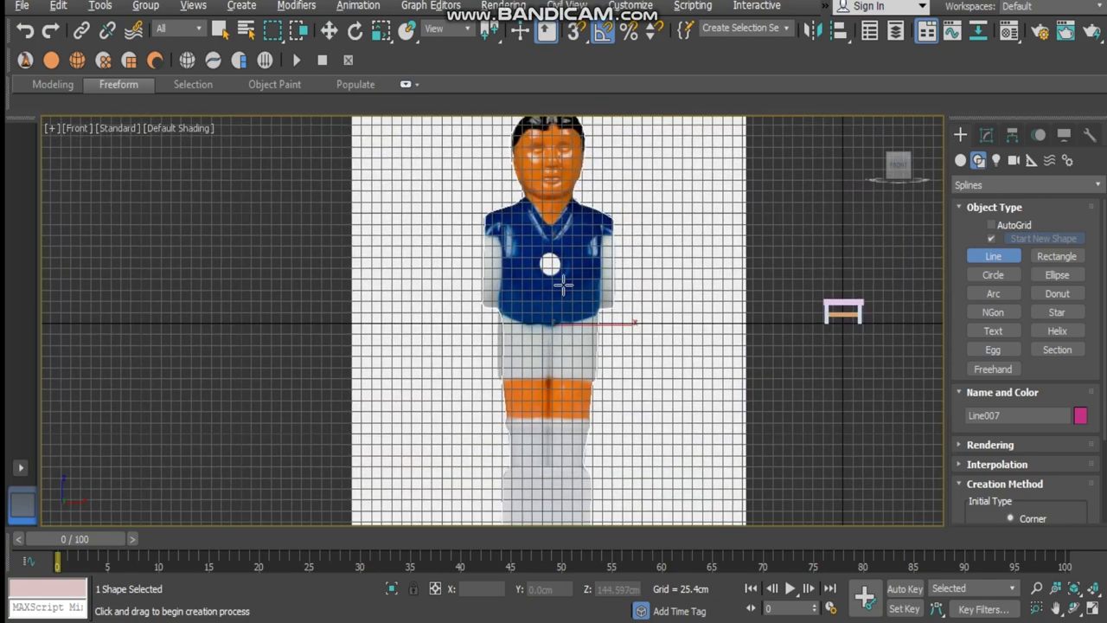
{"action": "middle_click_drag", "start_coordinate": [563, 284], "coordinate": [560, 258], "text": "alt"}
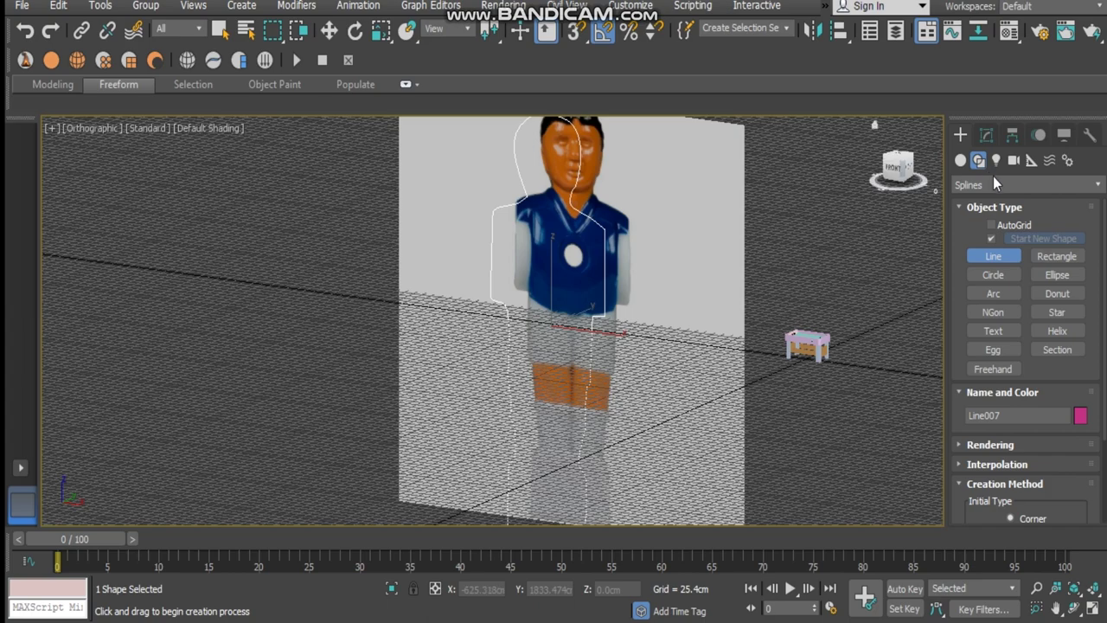
{"action": "left_click", "coordinate": [987, 135]}
{"action": "left_click", "coordinate": [997, 190]}
{"action": "scroll", "coordinate": [998, 190], "scroll_direction": "down", "scroll_amount": 5}
{"action": "type", "text": "ex"}
{"action": "key", "text": "Return"}
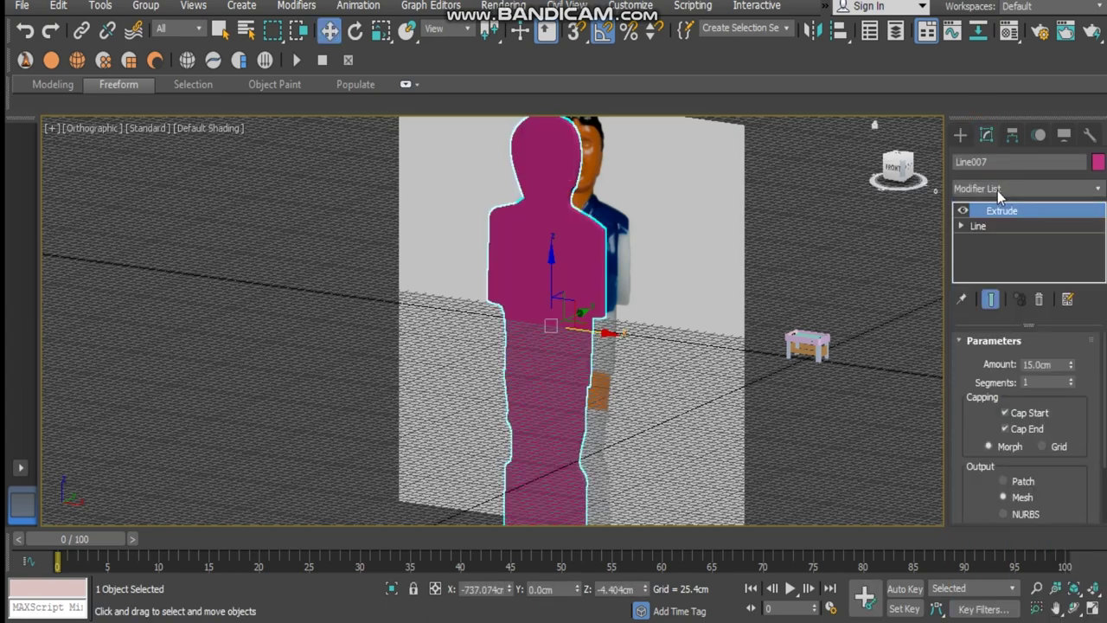
- Set the extrusion amount of the player outline to 30 cm
{"action": "middle_click_drag", "start_coordinate": [611, 280], "coordinate": [551, 250], "text": "alt"}
{"action": "scroll", "coordinate": [551, 250], "scroll_direction": "up", "scroll_amount": 4}
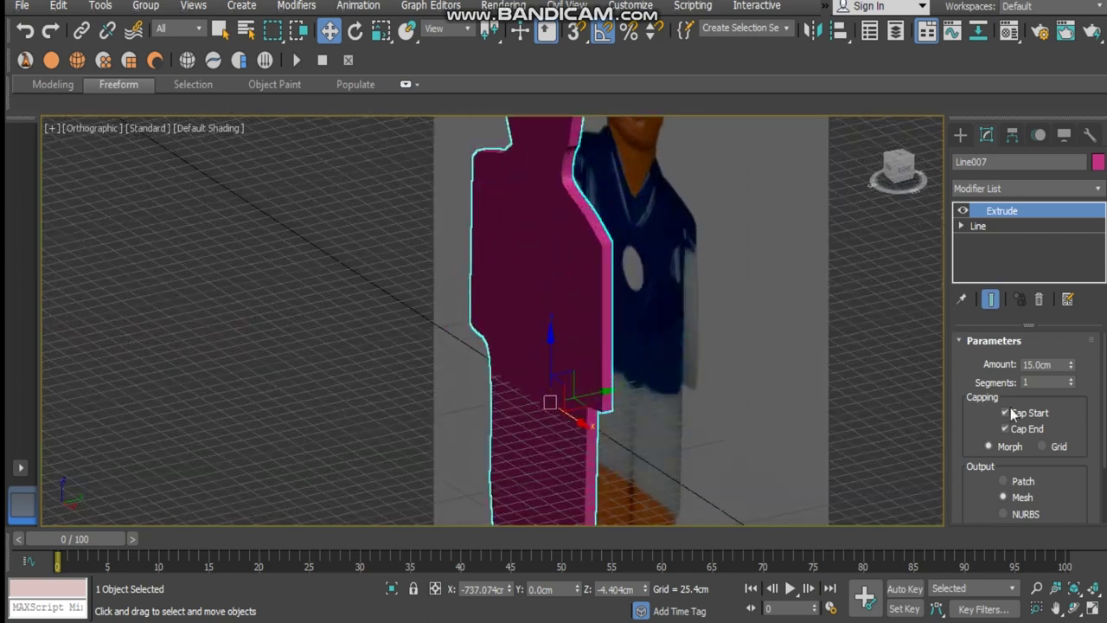
{"action": "left_click_drag", "start_coordinate": [1070, 368], "coordinate": [1067, 386]}
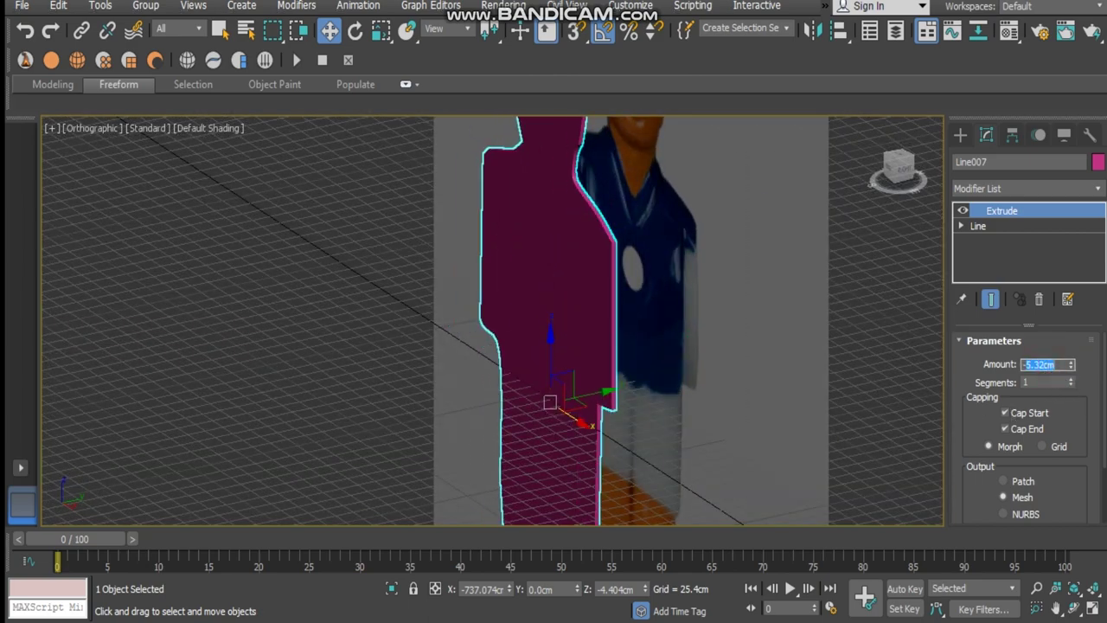
{"action": "type", "text": "-30"}
{"action": "key", "text": "Return"}
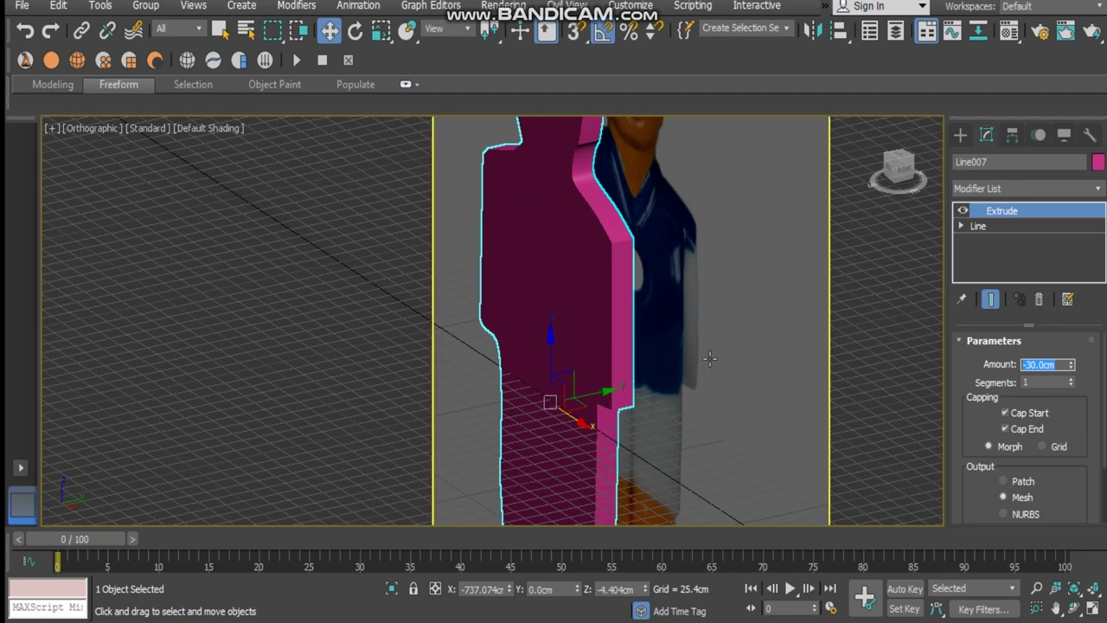
{"action": "type", "text": "30"}
{"action": "key", "text": "Return"}
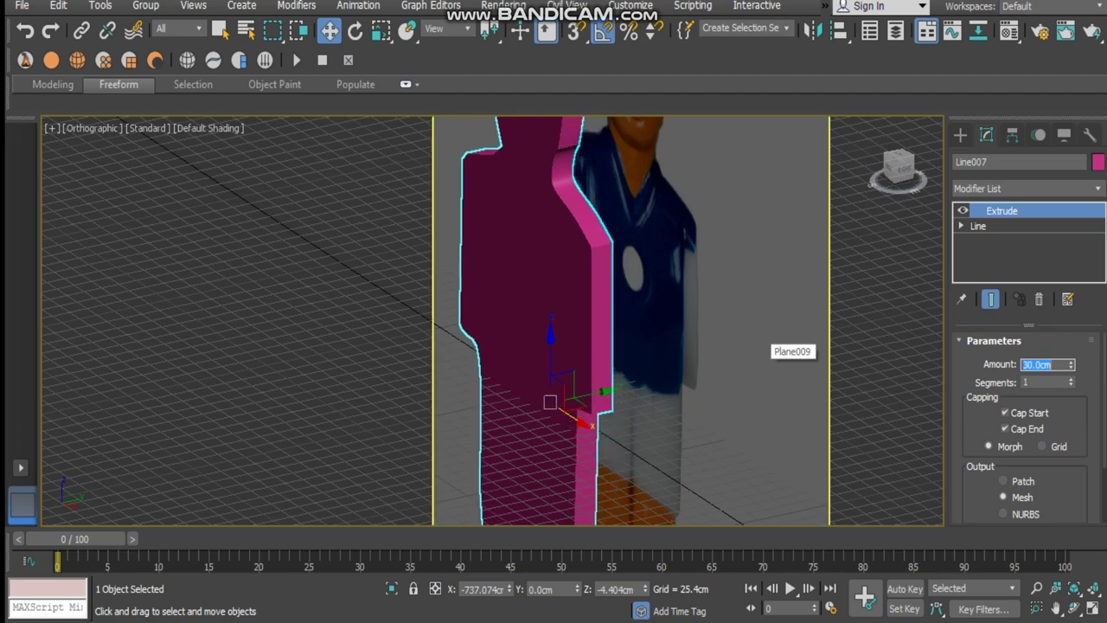
- Scale the extruded player figure down uniformly
{"action": "type", "text": "weerew"}
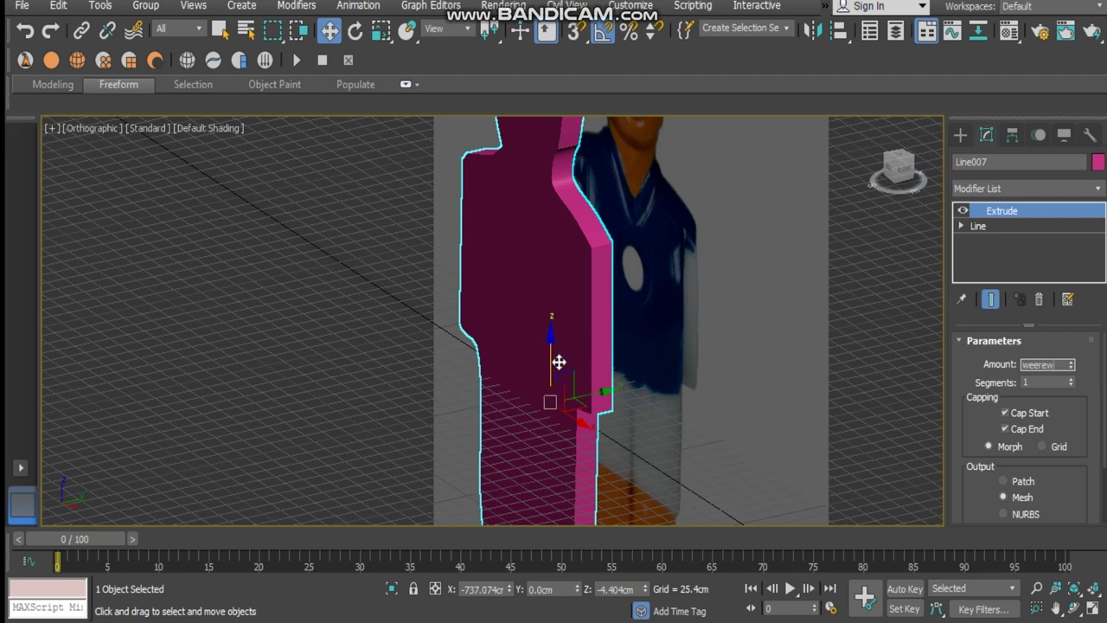
{"action": "left_click", "coordinate": [564, 280]}
{"action": "key", "text": "e"}
{"action": "key", "text": "w"}
{"action": "key", "text": "e"}
{"action": "key", "text": "r"}
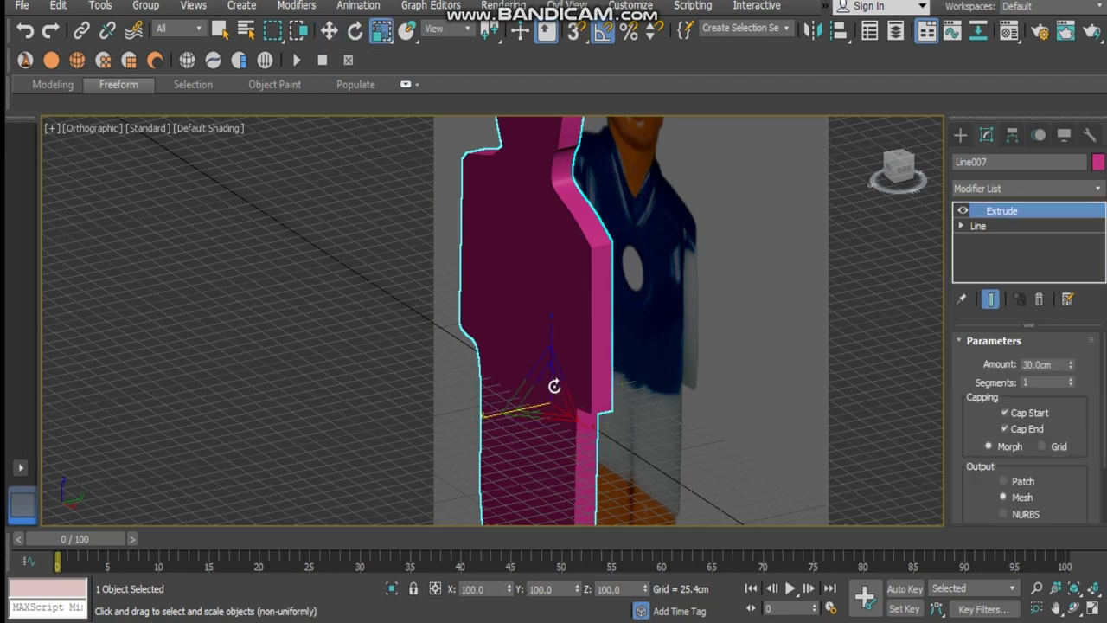
{"action": "left_click_drag", "start_coordinate": [558, 385], "coordinate": [618, 404]}
- Delete the plane holding the player reference image
{"action": "middle_click_drag", "start_coordinate": [620, 381], "coordinate": [700, 334], "text": "alt"}
{"action": "scroll", "coordinate": [700, 334], "scroll_direction": "up", "scroll_amount": 2}
{"action": "left_click", "coordinate": [701, 333]}
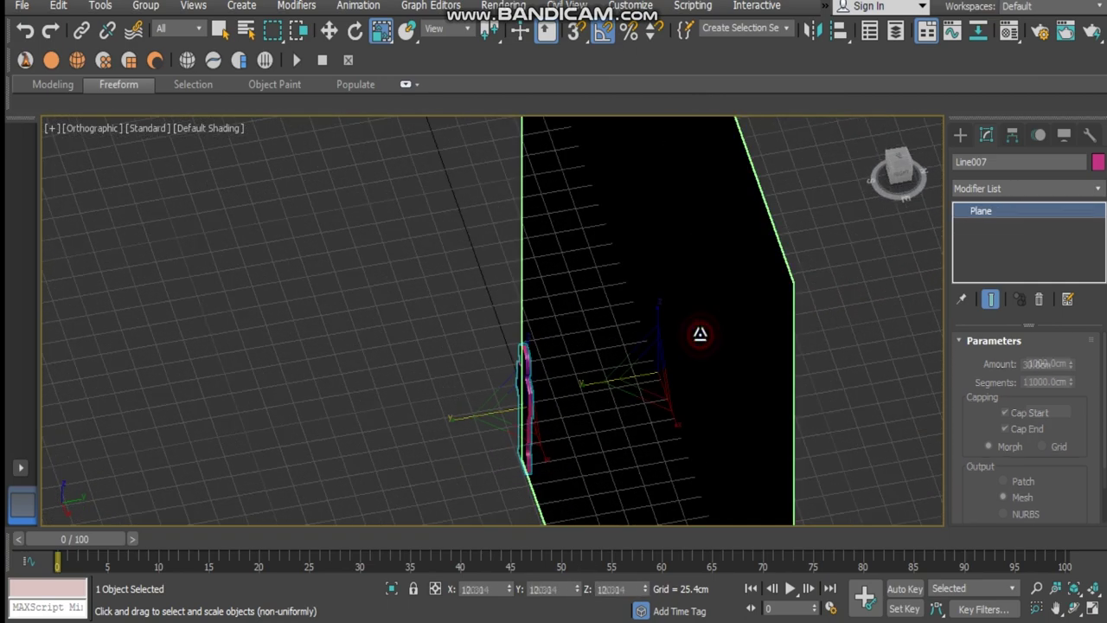
{"action": "key", "text": "Delete"}
- In the maximized perspective view, move the extruded player figure across the scene and up over the foosball table's rod end
{"action": "key", "text": "alt+w"}
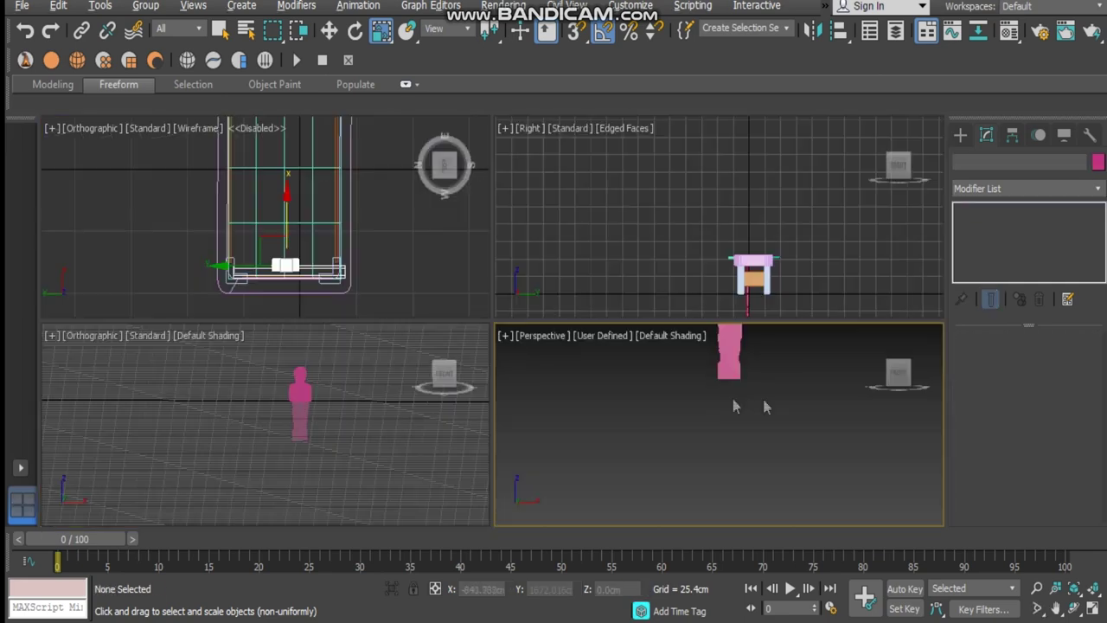
{"action": "middle_click_drag", "start_coordinate": [578, 450], "coordinate": [646, 445], "text": "alt"}
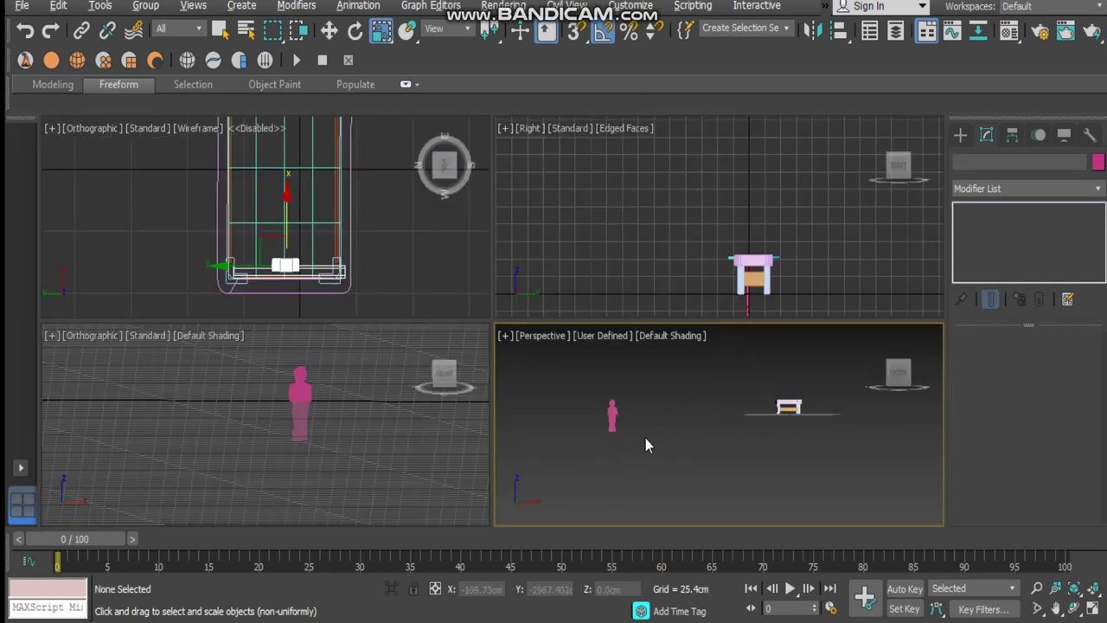
{"action": "key", "text": "alt+w"}
{"action": "left_click", "coordinate": [273, 300]}
{"action": "key", "text": "w"}
{"action": "left_click_drag", "start_coordinate": [324, 304], "coordinate": [692, 334]}
{"action": "left_click_drag", "start_coordinate": [645, 302], "coordinate": [678, 248]}
{"action": "middle_click_drag", "start_coordinate": [679, 305], "coordinate": [578, 351], "text": "alt"}
{"action": "scroll", "coordinate": [651, 212], "scroll_direction": "up", "scroll_amount": 5}
{"action": "middle_click_drag", "start_coordinate": [676, 312], "coordinate": [653, 272]}
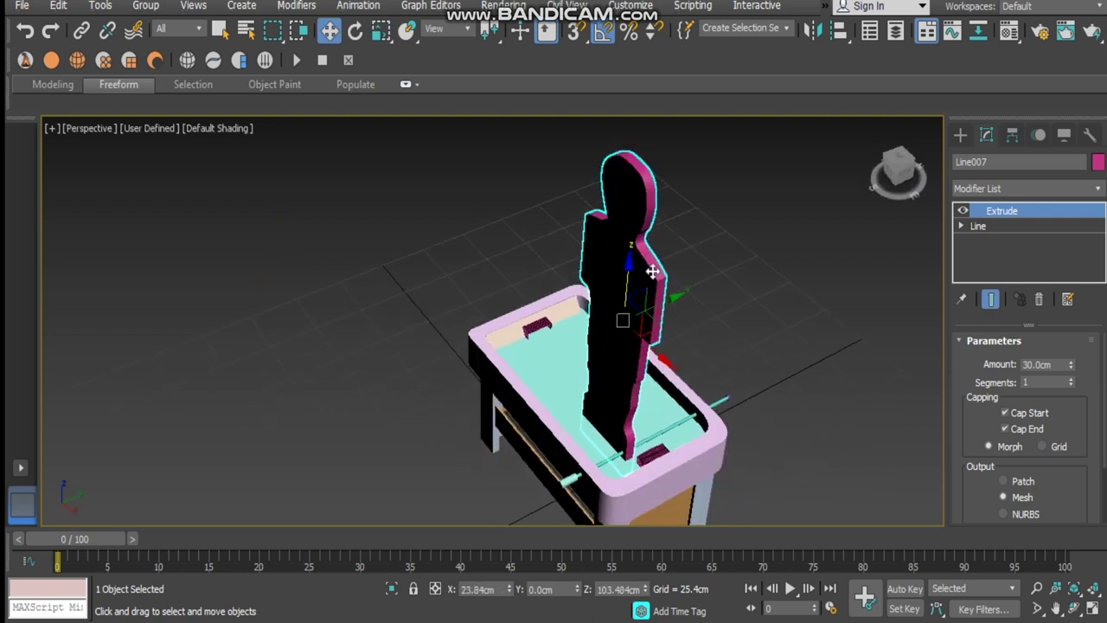
- Rotate the player figure about its vertical axis and lower it into the table beside the rod
{"action": "key", "text": "e"}
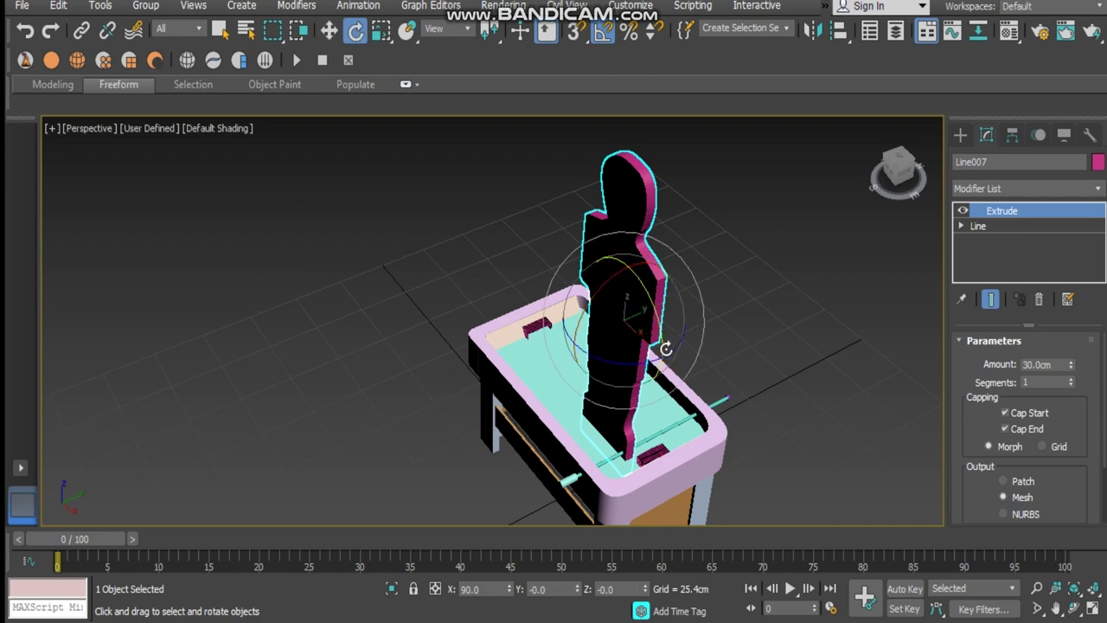
{"action": "left_click_drag", "start_coordinate": [670, 359], "coordinate": [594, 321]}
{"action": "key", "text": "w"}
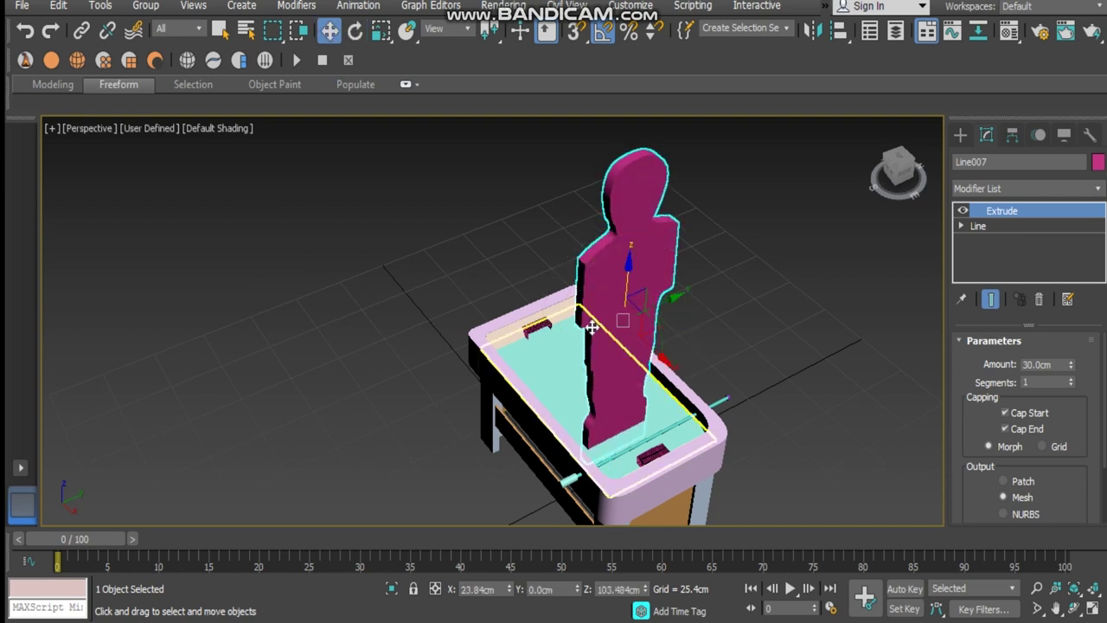
{"action": "left_click_drag", "start_coordinate": [631, 265], "coordinate": [680, 509]}
{"action": "middle_click_drag", "start_coordinate": [603, 429], "coordinate": [690, 382], "text": "alt"}
{"action": "scroll", "coordinate": [645, 398], "scroll_direction": "up", "scroll_amount": 2}
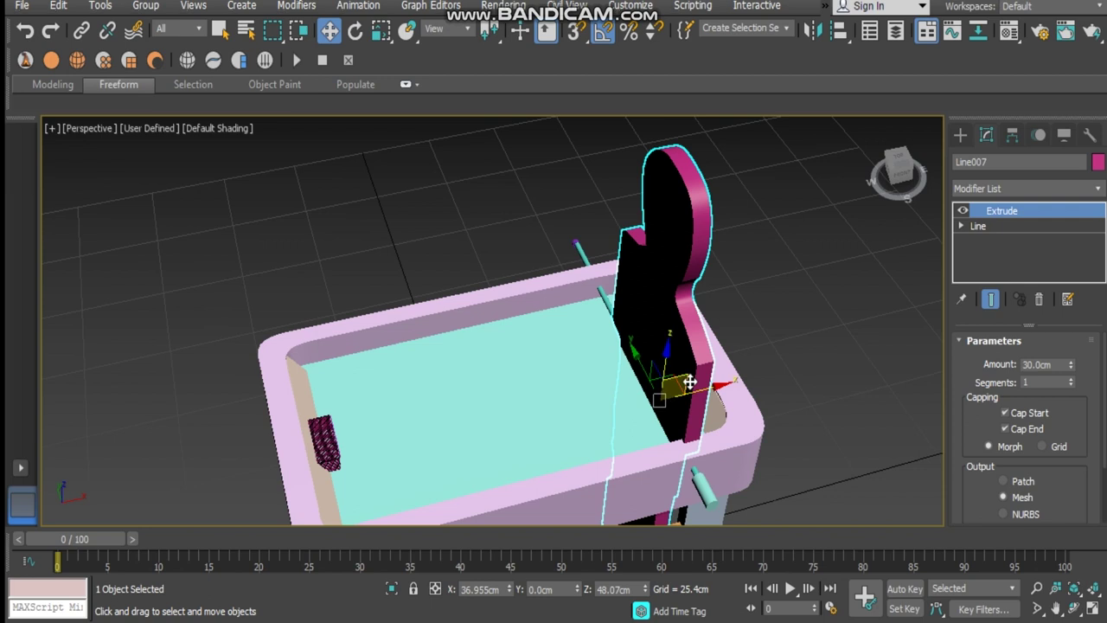
- Thicken the player's extrusion to 87.15 cm and scale the figure uniformly down to about 1.538 percent
{"action": "key", "text": "e"}
{"action": "left_click_drag", "start_coordinate": [1071, 365], "coordinate": [1075, 329]}
{"action": "key", "text": "w"}
{"action": "key", "text": "e"}
{"action": "key", "text": "r"}
{"action": "left_click_drag", "start_coordinate": [655, 397], "coordinate": [681, 406]}
{"action": "scroll", "coordinate": [618, 348], "scroll_direction": "up", "scroll_amount": 10}
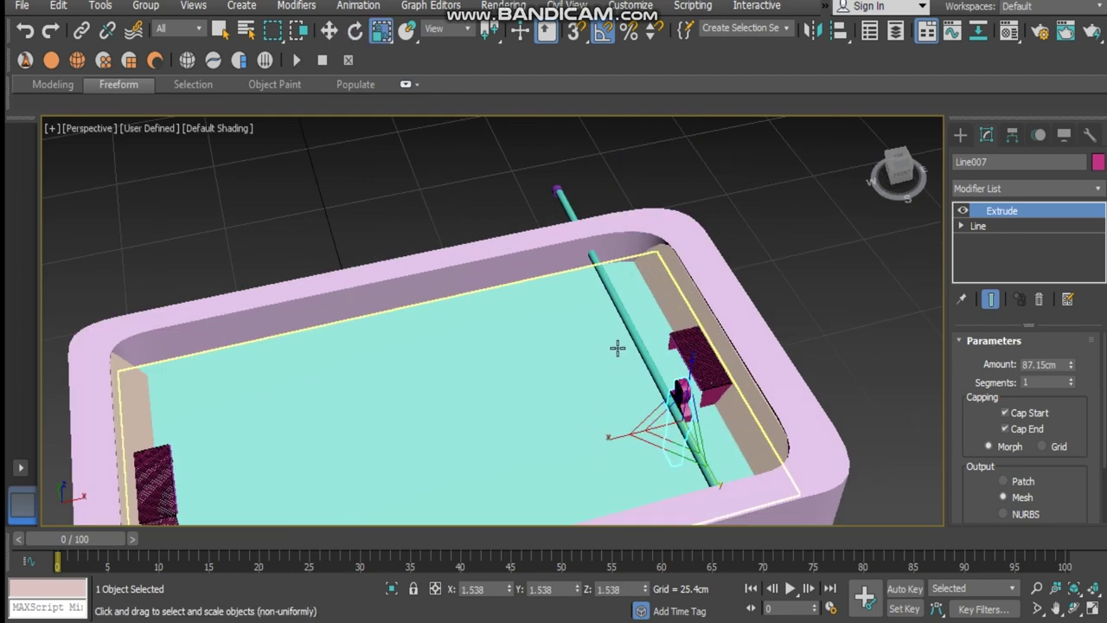
- Move the small player figure to the rod in front of the goal and stretch it along its X axis
{"action": "key", "text": "w"}
{"action": "left_click_drag", "start_coordinate": [617, 350], "coordinate": [640, 281]}
{"action": "key", "text": "r"}
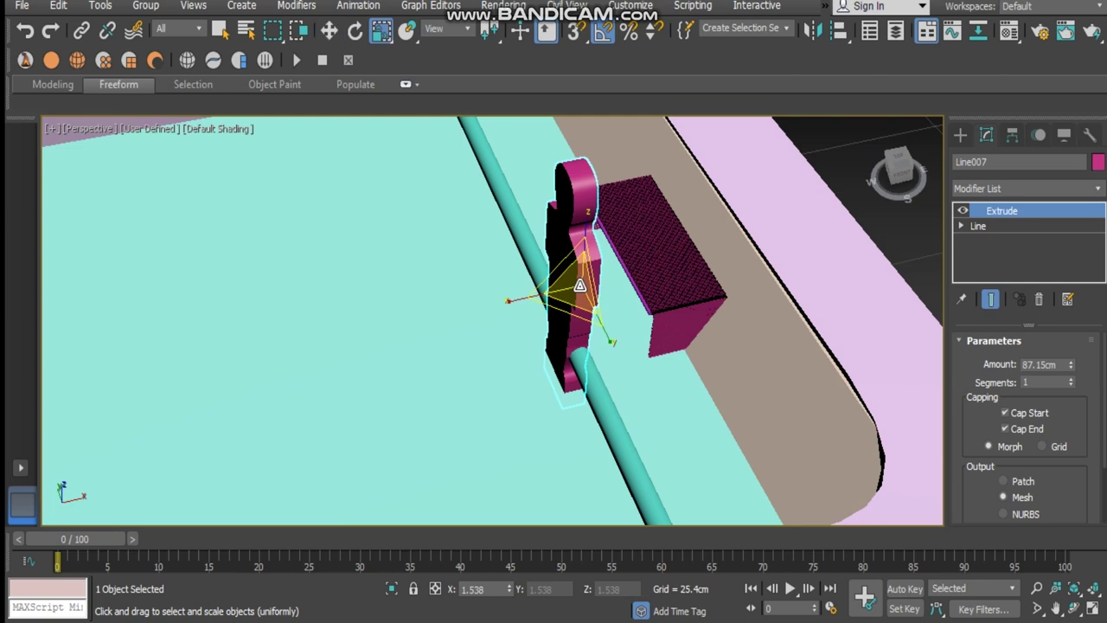
{"action": "left_click_drag", "start_coordinate": [510, 300], "coordinate": [452, 309]}
{"action": "left_click_drag", "start_coordinate": [588, 240], "coordinate": [604, 396]}
{"action": "key", "text": "ctrl+z"}
- Lower the player figure and shift it sideways so the rod passes through its body just above the playing field
{"action": "middle_click_drag", "start_coordinate": [604, 396], "coordinate": [618, 294], "text": "alt"}
{"action": "scroll", "coordinate": [605, 276], "scroll_direction": "up", "scroll_amount": 3}
{"action": "key", "text": "w"}
{"action": "left_click_drag", "start_coordinate": [571, 210], "coordinate": [585, 345]}
{"action": "left_click_drag", "start_coordinate": [521, 373], "coordinate": [433, 337]}
{"action": "middle_click_drag", "start_coordinate": [433, 338], "coordinate": [481, 349], "text": "alt"}
{"action": "scroll", "coordinate": [481, 349], "scroll_direction": "up", "scroll_amount": 2}
{"action": "left_click_drag", "start_coordinate": [502, 334], "coordinate": [503, 347]}
{"action": "middle_click_drag", "start_coordinate": [519, 355], "coordinate": [568, 378], "text": "alt"}
{"action": "scroll", "coordinate": [568, 378], "scroll_direction": "down", "scroll_amount": 4}
{"action": "scroll", "coordinate": [569, 378], "scroll_direction": "up", "scroll_amount": 3}
{"action": "mouse_move", "coordinate": [531, 339]}
{"action": "left_mouse_down"}
{"action": "mouse_move", "coordinate": [531, 322]}
{"action": "mouse_move", "coordinate": [532, 373]}
{"action": "mouse_move", "coordinate": [532, 351]}
{"action": "left_mouse_up"}
{"action": "key", "text": "r"}
{"action": "key", "text": "w"}
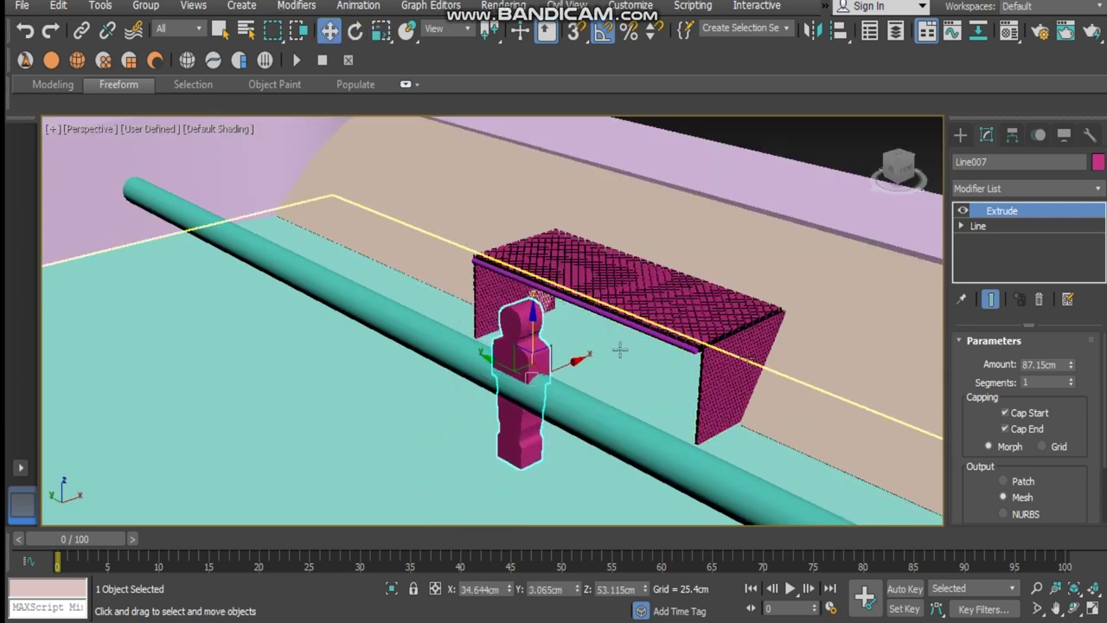
- Increase the player's extrusion amount slightly and nudge the figure along X to sit centred on the rod
{"action": "left_click_drag", "start_coordinate": [1071, 368], "coordinate": [1072, 351]}
{"action": "left_click_drag", "start_coordinate": [573, 357], "coordinate": [579, 358]}
{"action": "middle_click_drag", "start_coordinate": [582, 358], "coordinate": [793, 373], "text": "alt"}
{"action": "scroll", "coordinate": [701, 351], "scroll_direction": "down", "scroll_amount": 5}
{"action": "middle_click_drag", "start_coordinate": [704, 390], "coordinate": [492, 376], "text": "alt"}
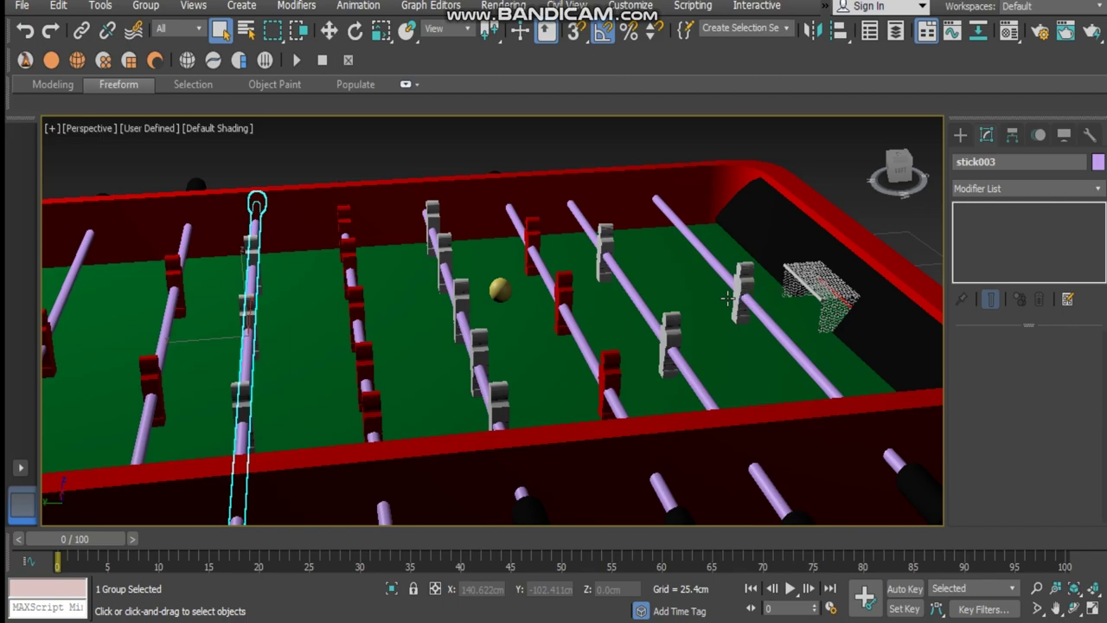
- Examine the completed foosball table from several angles, checking the rods, red and white players, handles, ball and goals
{"action": "middle_click_drag", "start_coordinate": [507, 317], "coordinate": [416, 335], "text": "alt"}
{"action": "scroll", "coordinate": [416, 336], "scroll_direction": "down", "scroll_amount": 4}
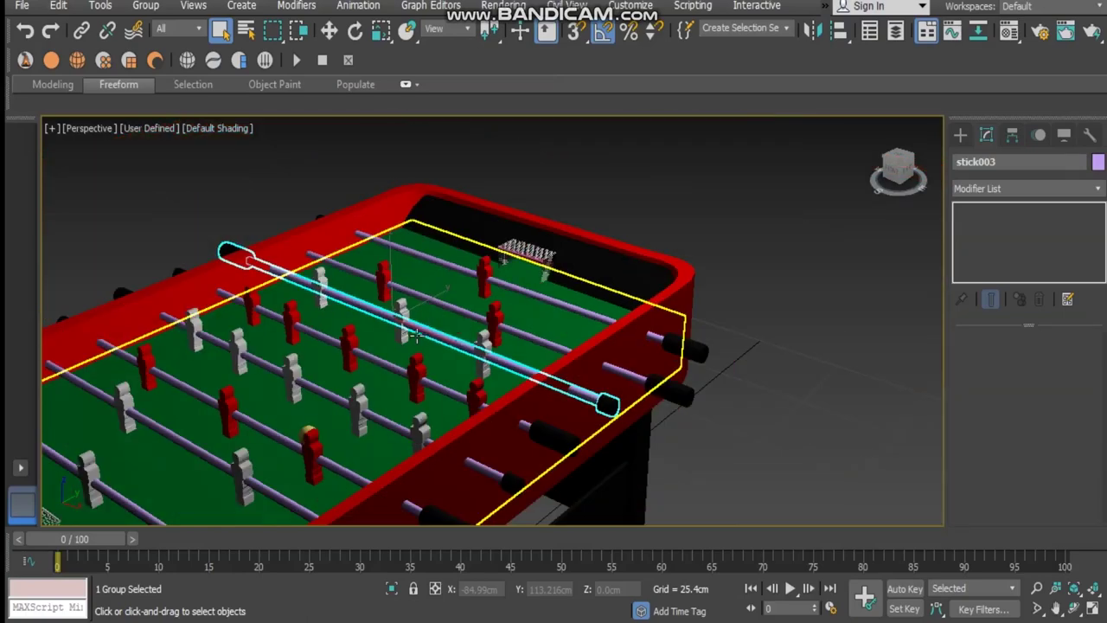
{"action": "middle_click_drag", "start_coordinate": [619, 364], "coordinate": [708, 321]}
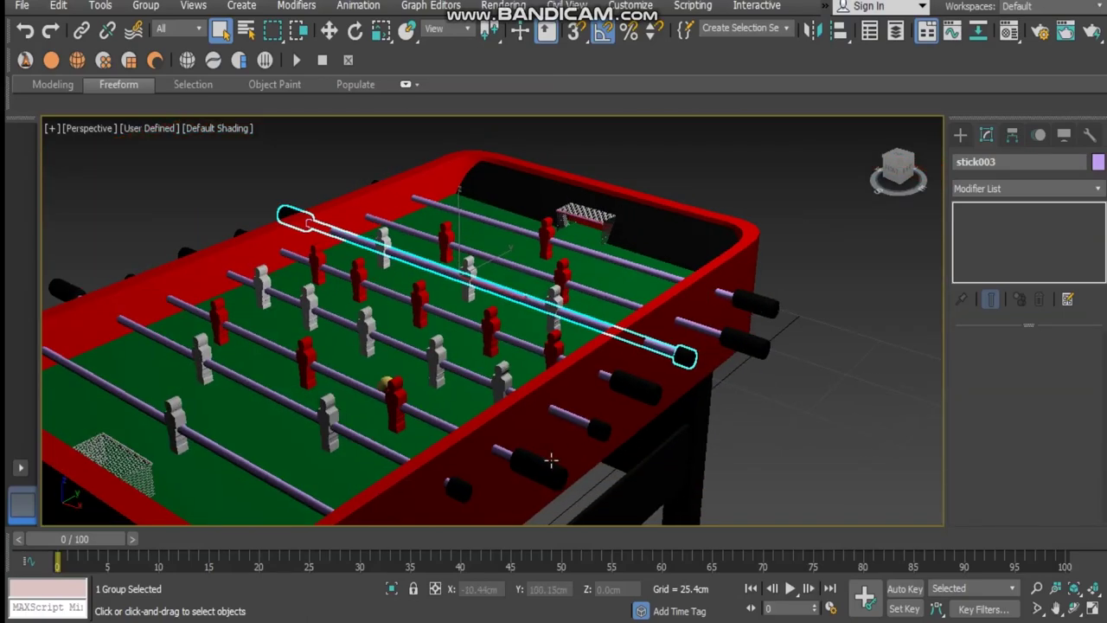
{"action": "middle_click_drag", "start_coordinate": [473, 420], "coordinate": [448, 325], "text": "alt"}
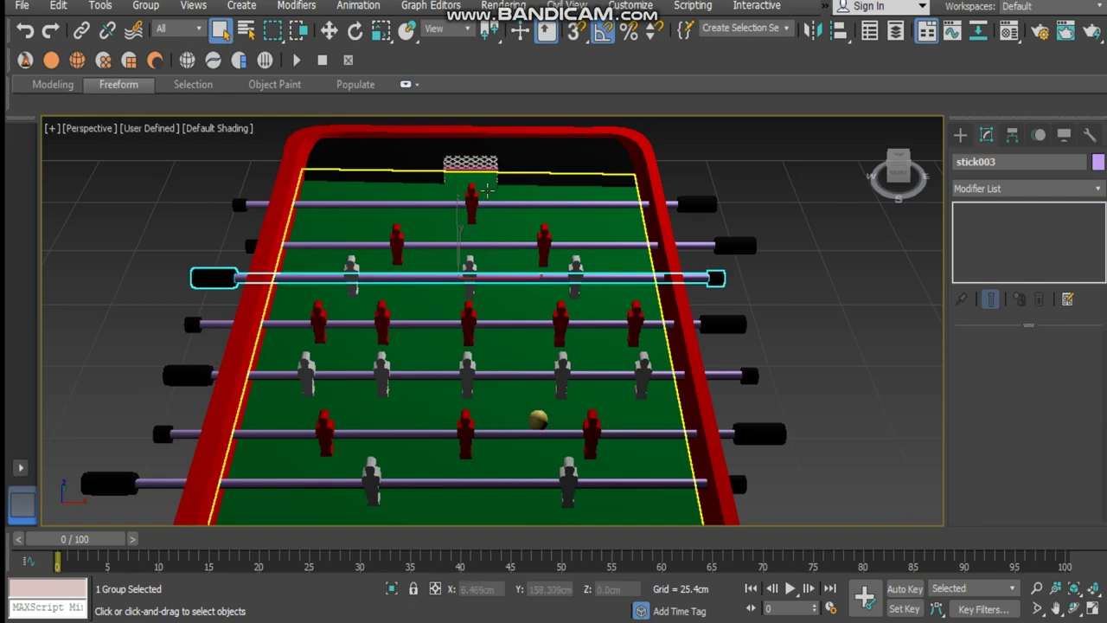
{"action": "middle_click_drag", "start_coordinate": [511, 363], "coordinate": [403, 342], "text": "alt"}
{"action": "scroll", "coordinate": [269, 346], "scroll_direction": "up", "scroll_amount": 8}
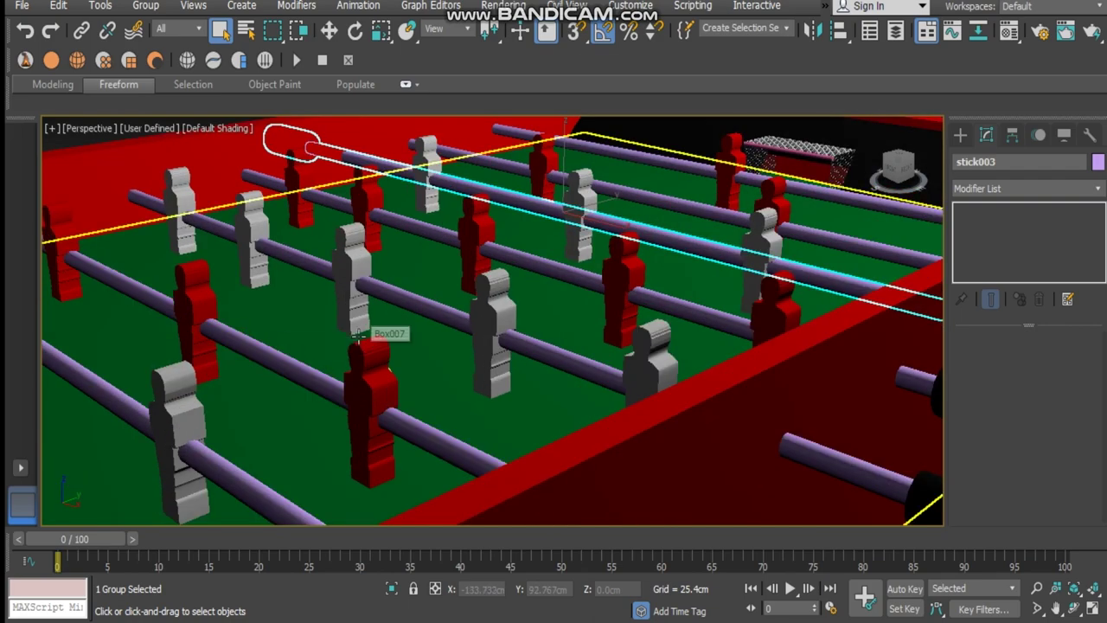
{"action": "scroll", "coordinate": [419, 367], "scroll_direction": "down", "scroll_amount": 5}
{"action": "middle_click_drag", "start_coordinate": [471, 314], "coordinate": [504, 291], "text": "alt"}
{"action": "scroll", "coordinate": [505, 291], "scroll_direction": "down", "scroll_amount": 4}
{"action": "middle_click_drag", "start_coordinate": [577, 282], "coordinate": [469, 221], "text": "alt"}
{"action": "middle_click_drag", "start_coordinate": [375, 233], "coordinate": [392, 362]}
- Reposition the omni light above the far end of the table to about X 21.6 cm and Z 118.2 cm
{"action": "left_click", "coordinate": [287, 258]}
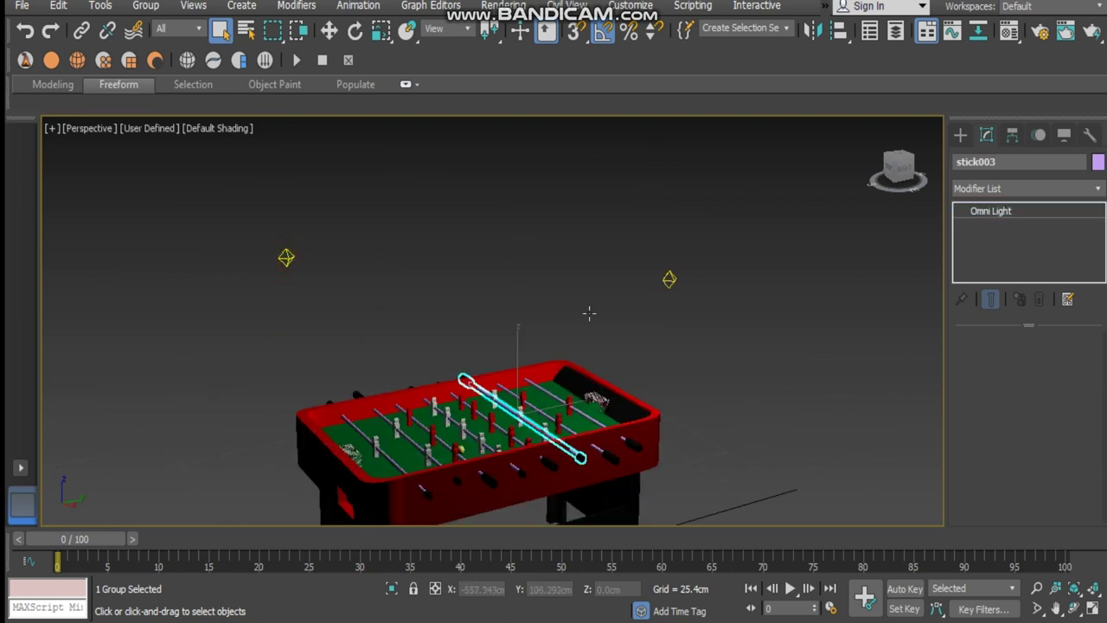
{"action": "key", "text": "w"}
{"action": "left_click", "coordinate": [669, 278]}
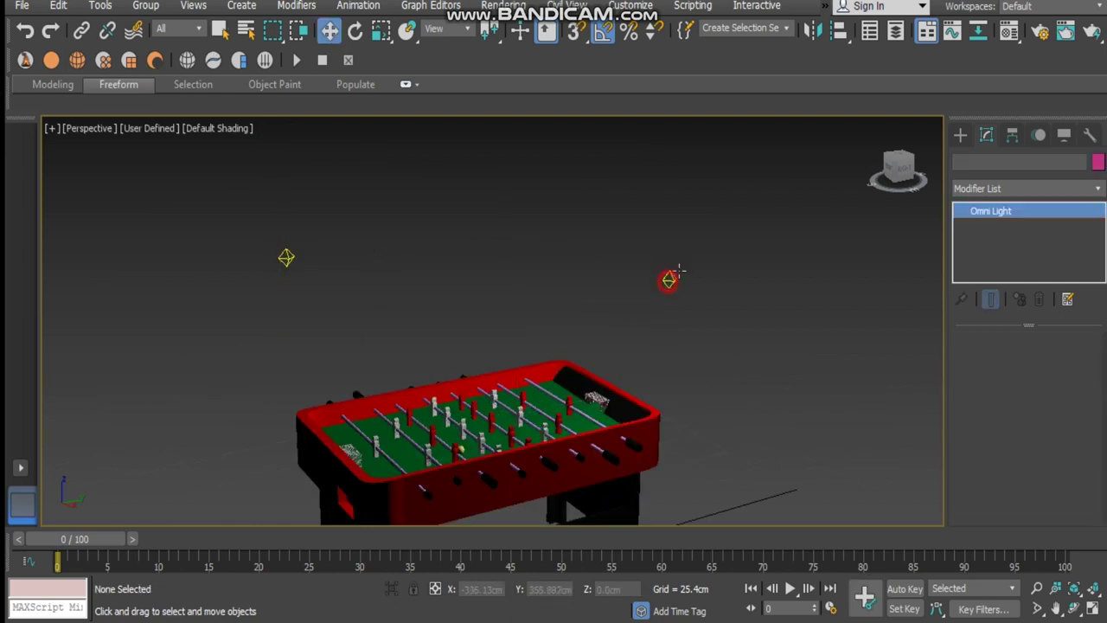
{"action": "mouse_move", "coordinate": [668, 253]}
{"action": "left_mouse_down"}
{"action": "mouse_move", "coordinate": [666, 312]}
{"action": "mouse_move", "coordinate": [669, 249]}
{"action": "left_mouse_up"}
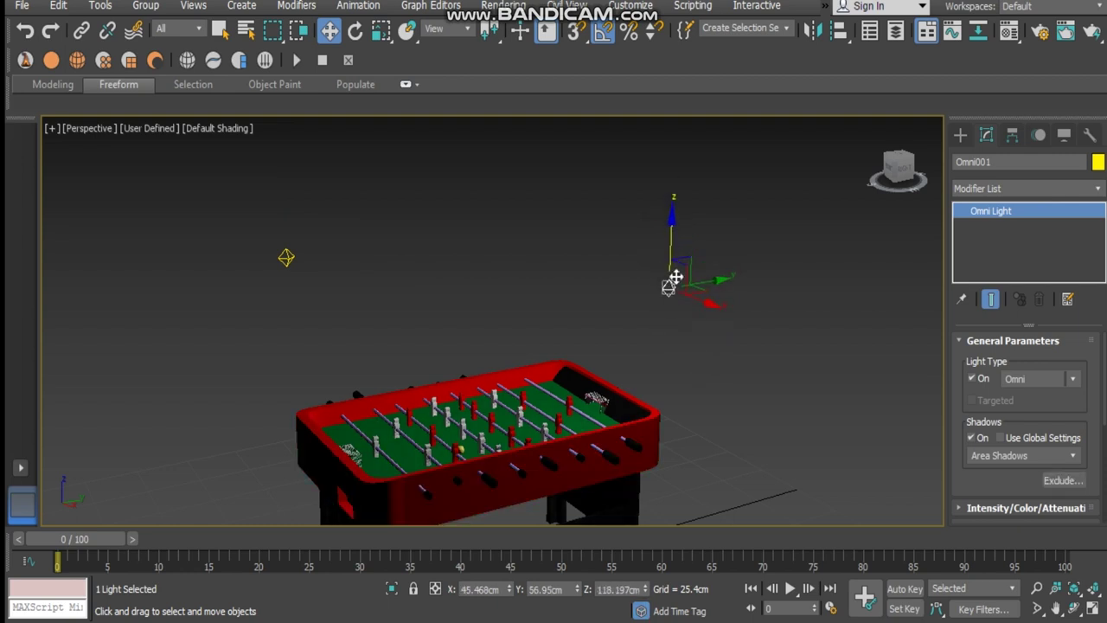
{"action": "mouse_move", "coordinate": [704, 304]}
{"action": "left_mouse_down"}
{"action": "mouse_move", "coordinate": [648, 324]}
{"action": "mouse_move", "coordinate": [707, 386]}
{"action": "mouse_move", "coordinate": [625, 287]}
{"action": "mouse_move", "coordinate": [779, 438]}
{"action": "mouse_move", "coordinate": [666, 351]}
{"action": "left_mouse_up"}
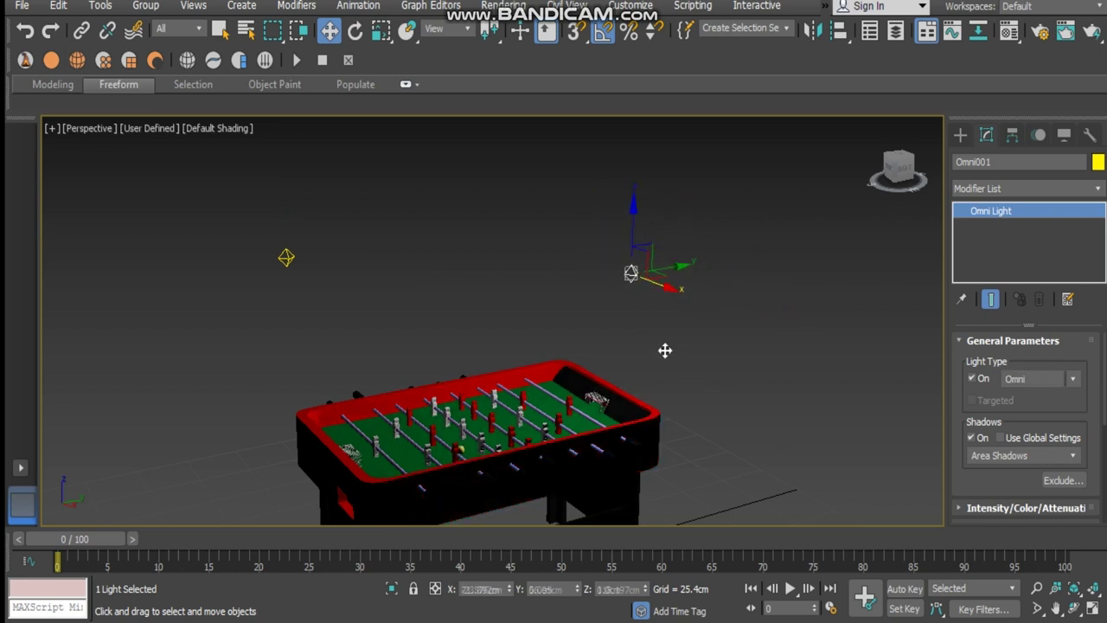
- Open the Material Editor, compare its materials with the table, players, ball and goals, and close it
{"action": "middle_click_drag", "start_coordinate": [649, 390], "coordinate": [514, 362], "text": "alt"}
{"action": "scroll", "coordinate": [487, 316], "scroll_direction": "up", "scroll_amount": 3}
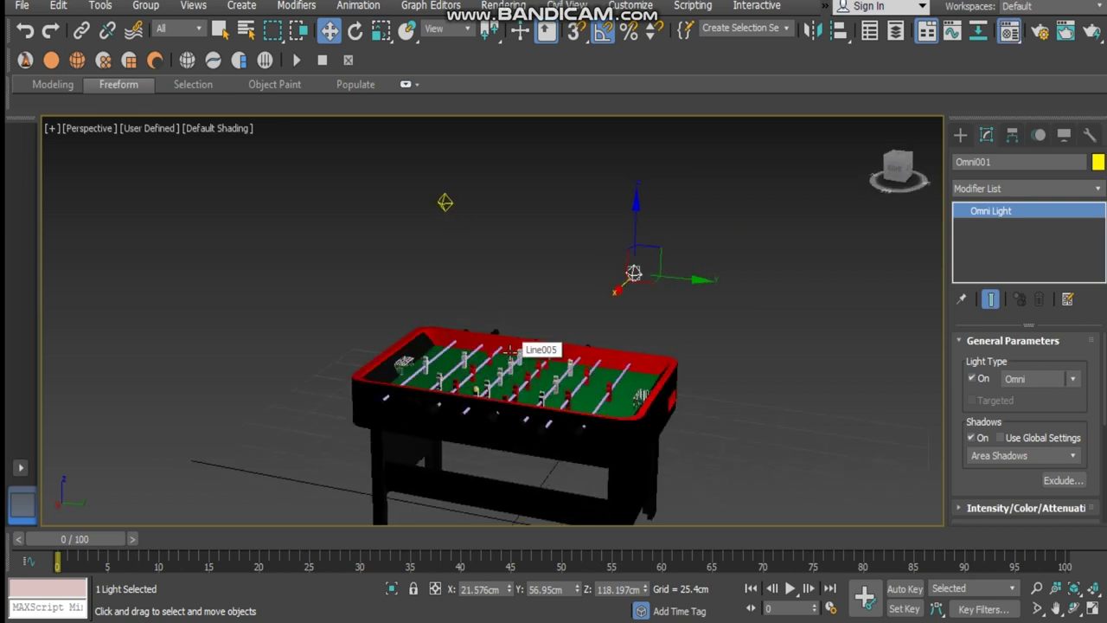
{"action": "key", "text": "m"}
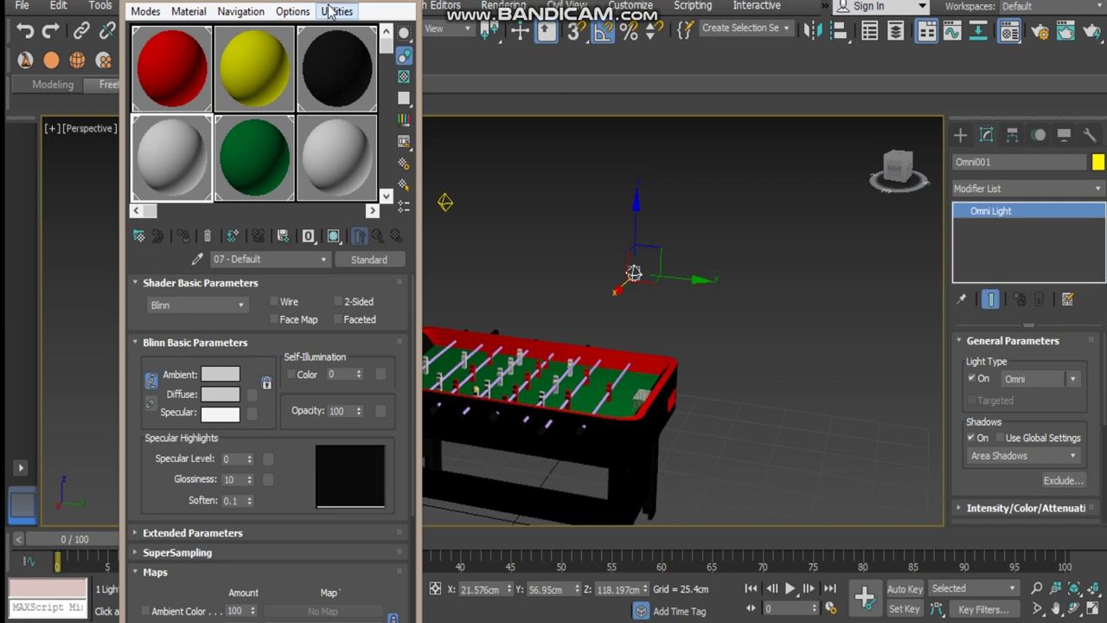
{"action": "left_click_drag", "start_coordinate": [328, 2], "coordinate": [230, 42]}
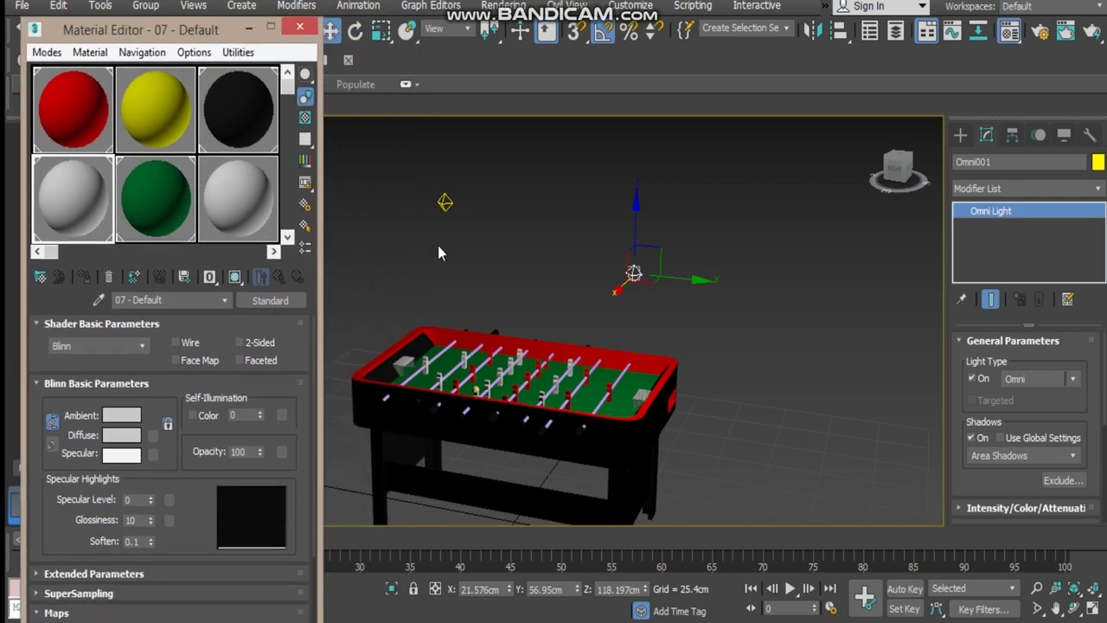
{"action": "middle_click_drag", "start_coordinate": [508, 363], "coordinate": [508, 363], "text": "alt"}
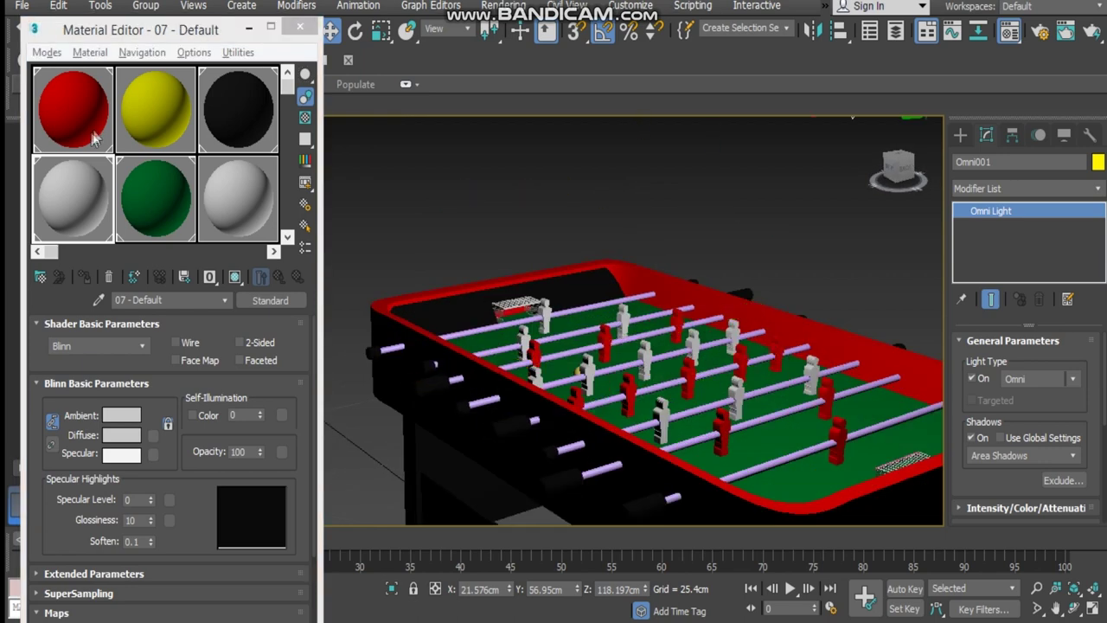
{"action": "middle_click_drag", "start_coordinate": [645, 437], "coordinate": [699, 403], "text": "alt"}
{"action": "middle_click_drag", "start_coordinate": [718, 358], "coordinate": [664, 409], "text": "alt"}
{"action": "scroll", "coordinate": [516, 364], "scroll_direction": "up", "scroll_amount": 3}
{"action": "scroll", "coordinate": [518, 363], "scroll_direction": "up", "scroll_amount": 3}
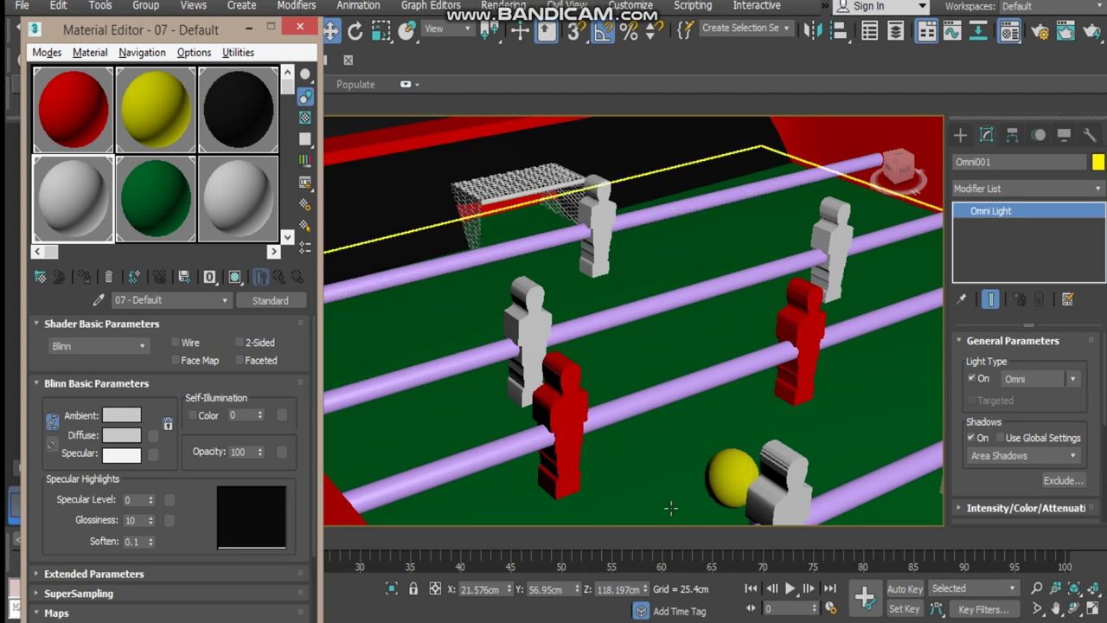
{"action": "scroll", "coordinate": [833, 385], "scroll_direction": "down", "scroll_amount": 5}
{"action": "scroll", "coordinate": [833, 384], "scroll_direction": "up", "scroll_amount": 4}
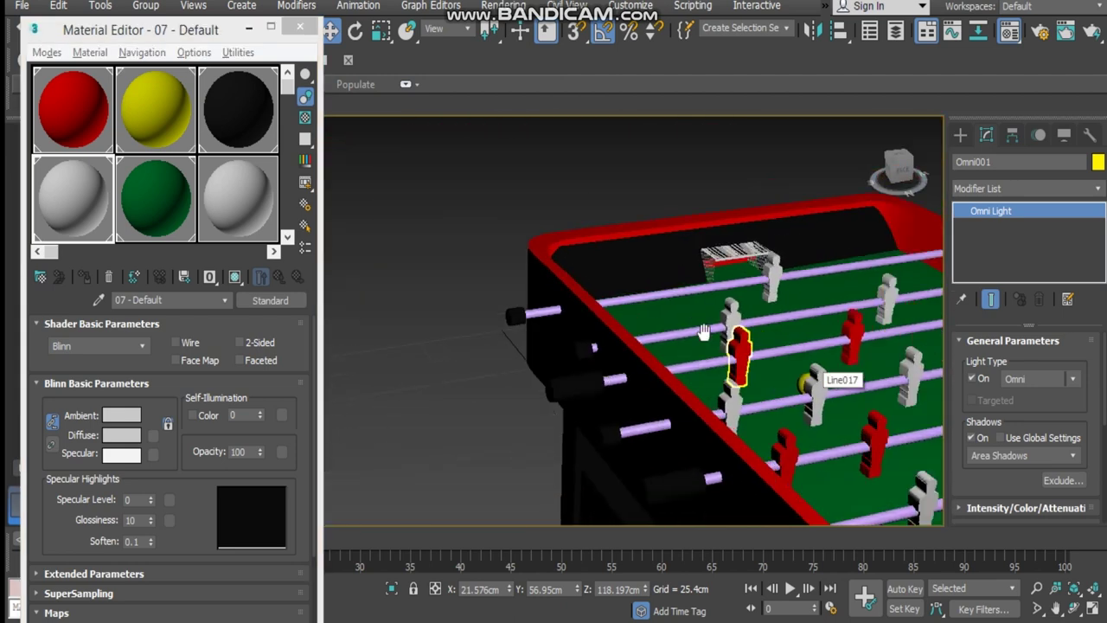
{"action": "middle_click_drag", "start_coordinate": [870, 310], "coordinate": [608, 334], "text": "alt"}
{"action": "scroll", "coordinate": [801, 311], "scroll_direction": "down", "scroll_amount": 5}
{"action": "middle_click_drag", "start_coordinate": [708, 355], "coordinate": [742, 367]}
{"action": "middle_click_drag", "start_coordinate": [743, 367], "coordinate": [777, 370], "text": "alt"}
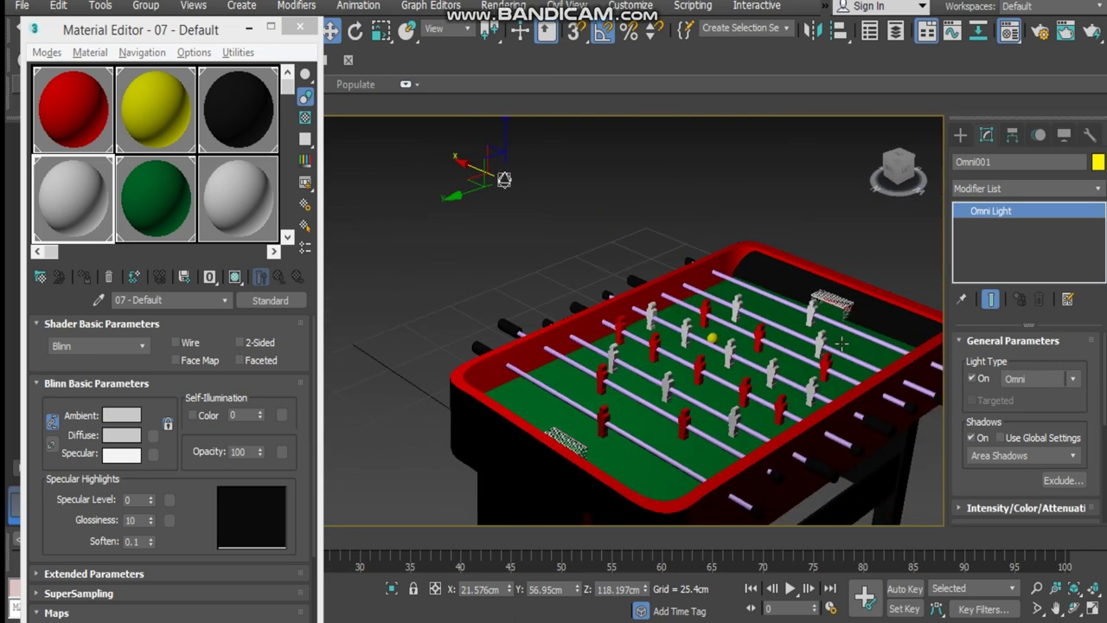
{"action": "middle_click_drag", "start_coordinate": [841, 343], "coordinate": [725, 346]}
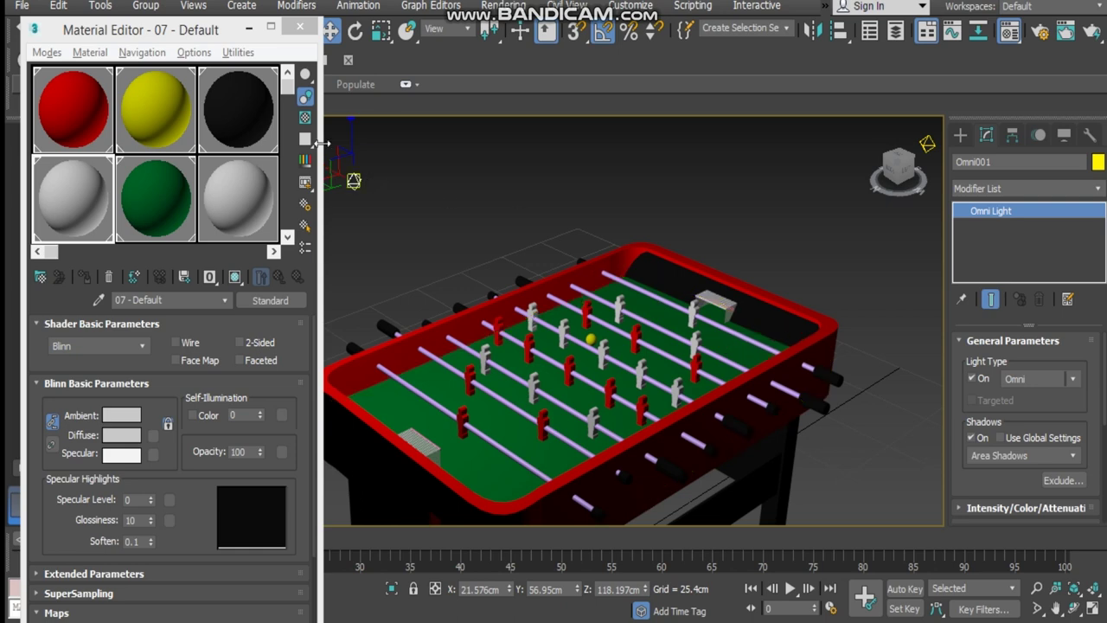
{"action": "left_click", "coordinate": [309, 25]}
{"action": "left_click", "coordinate": [303, 27]}
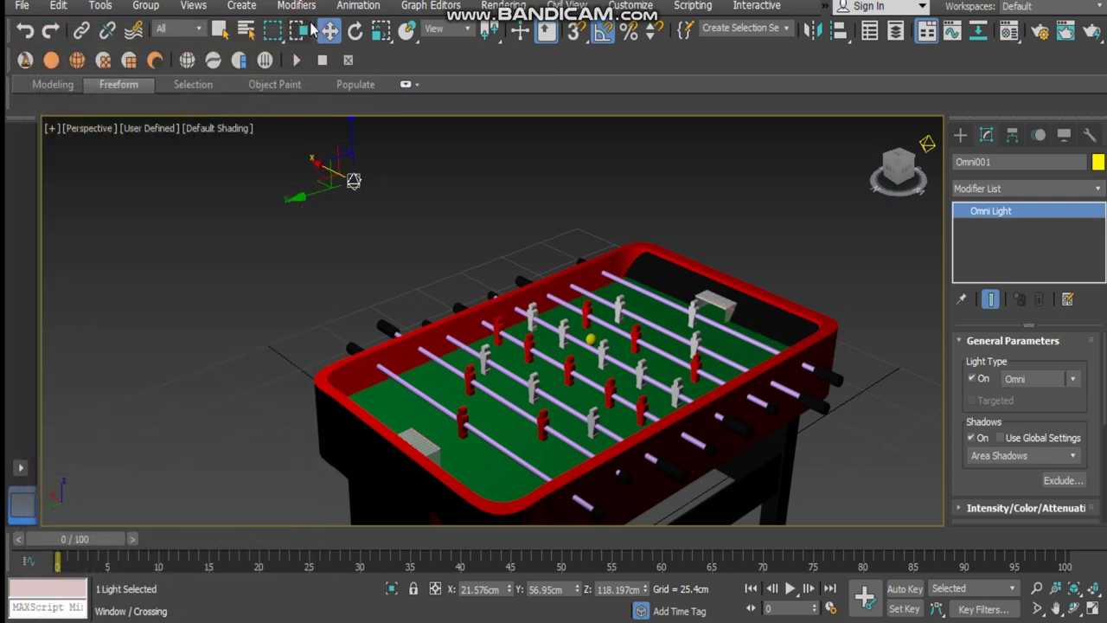